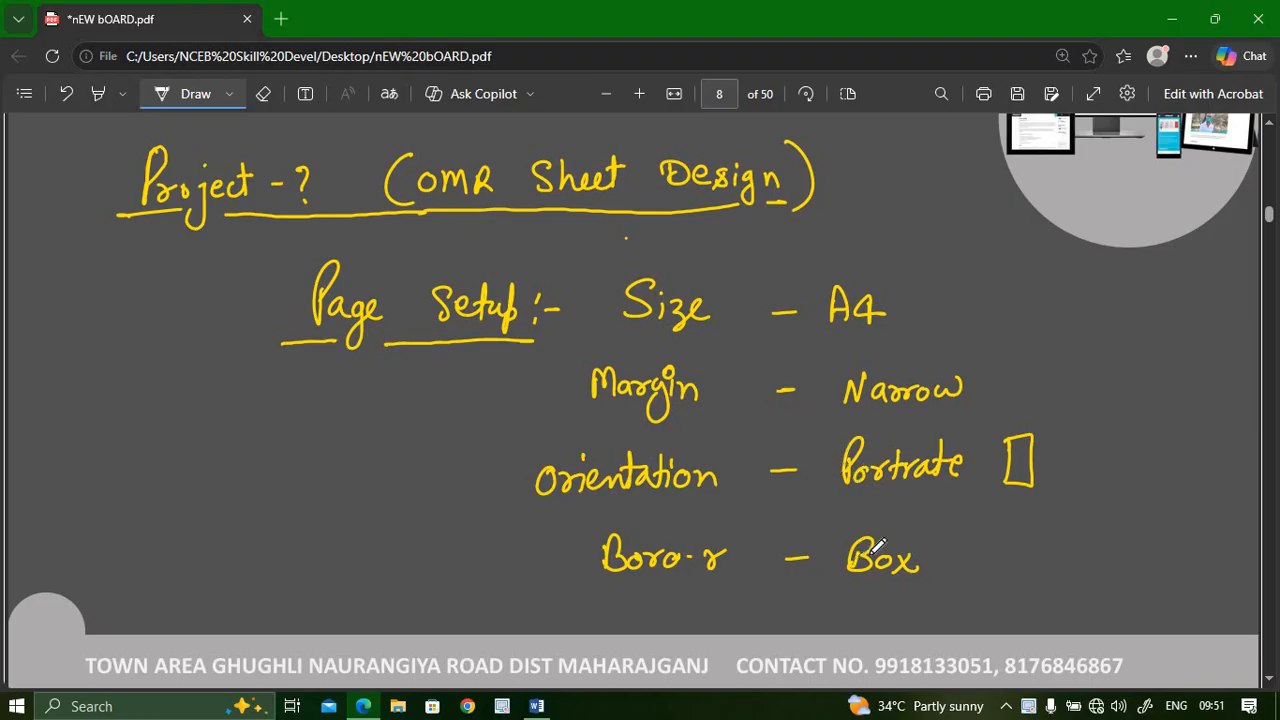
Step: Review the handwritten OMR sheet design notes, from the page setup through the key points to the stamp and signature item
scroll(866, 483, "down", 1)
scroll(858, 485, "down", 5)
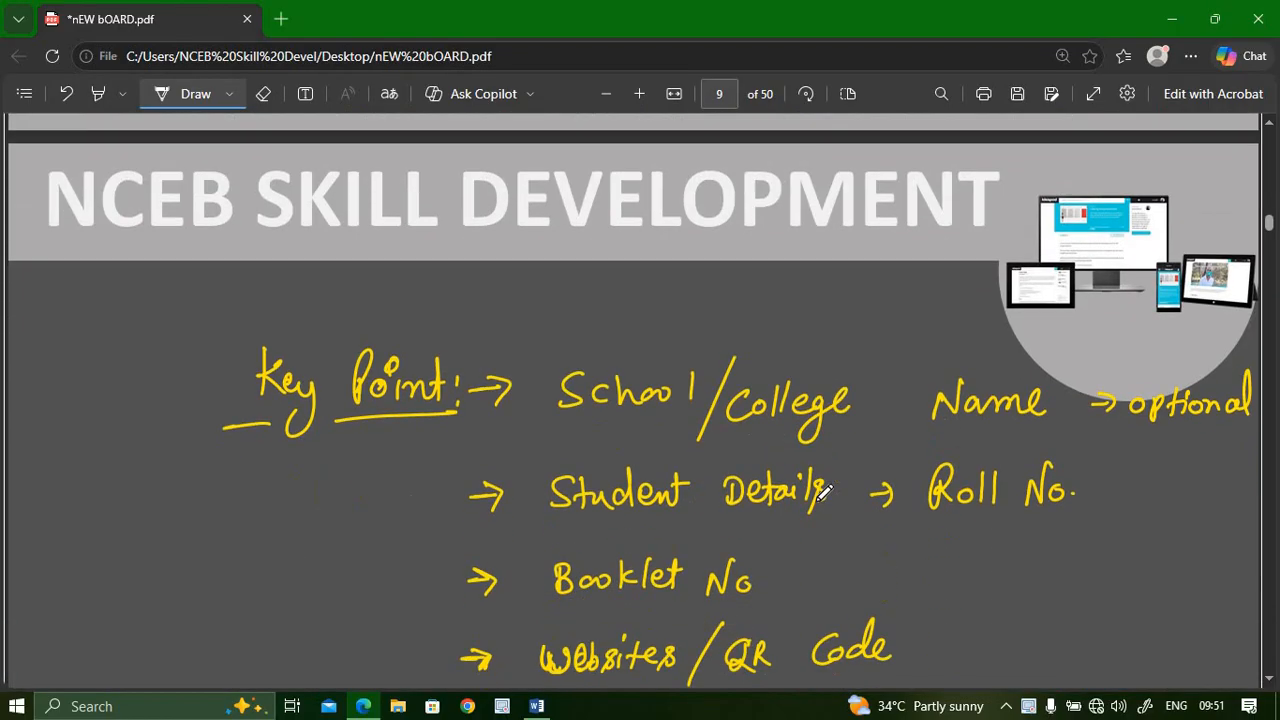
scroll(822, 492, "down", 1)
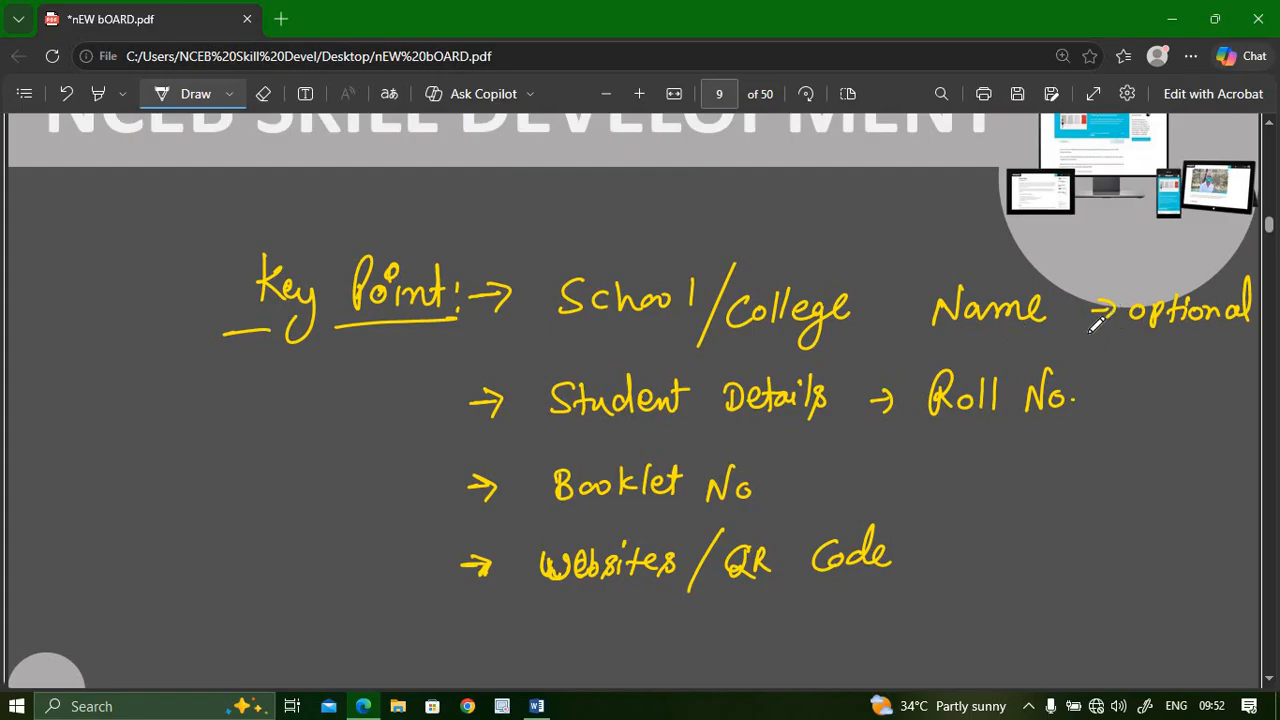
scroll(1000, 375, "down", 1)
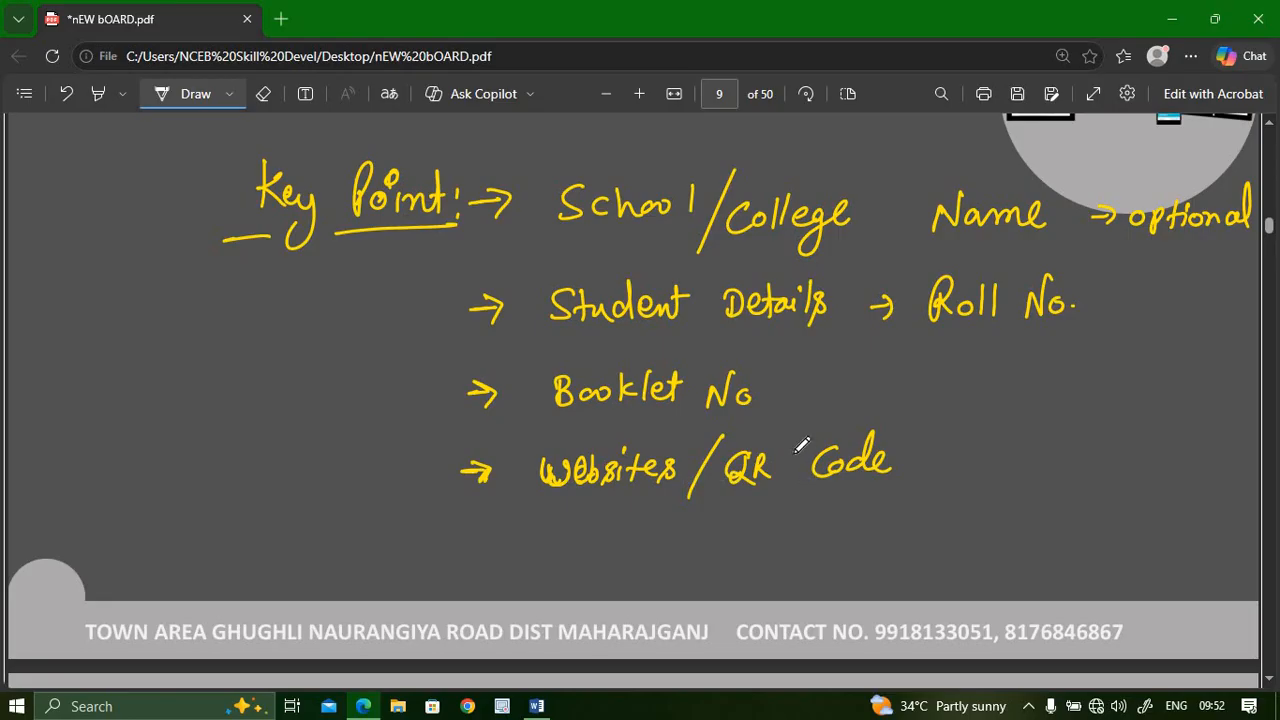
scroll(780, 405, "down", 5)
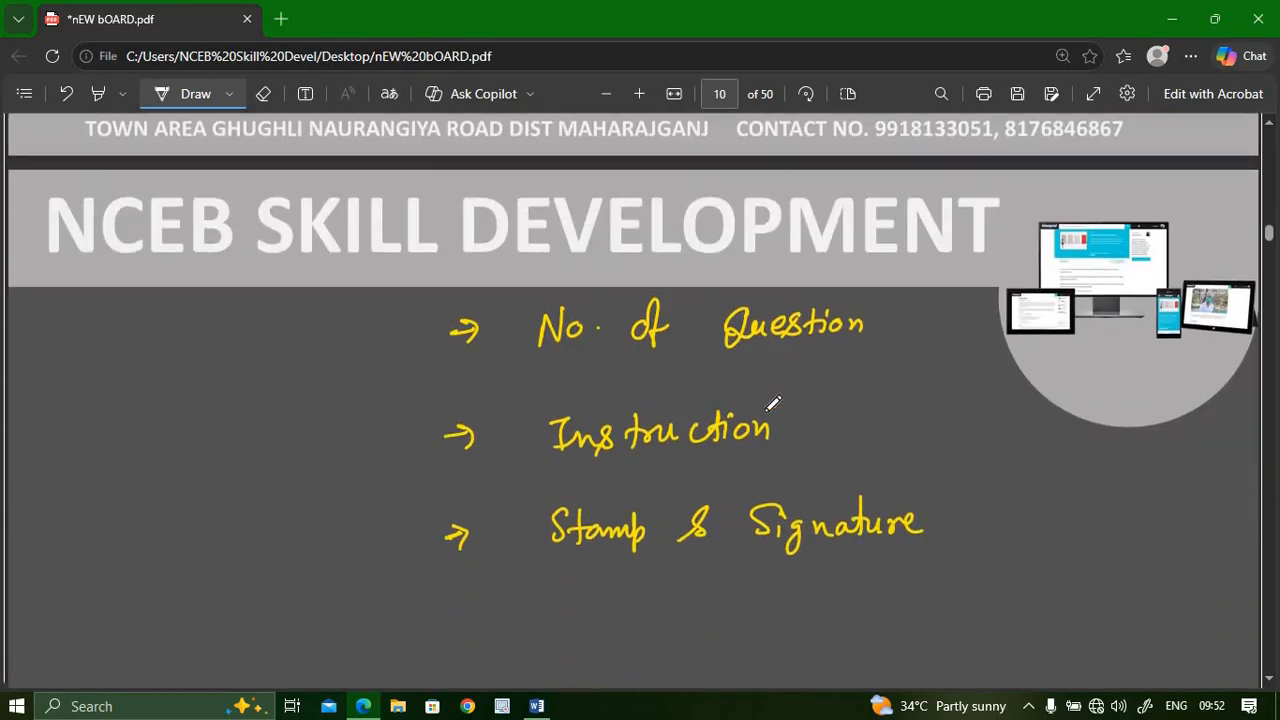
scroll(773, 403, "down", 2)
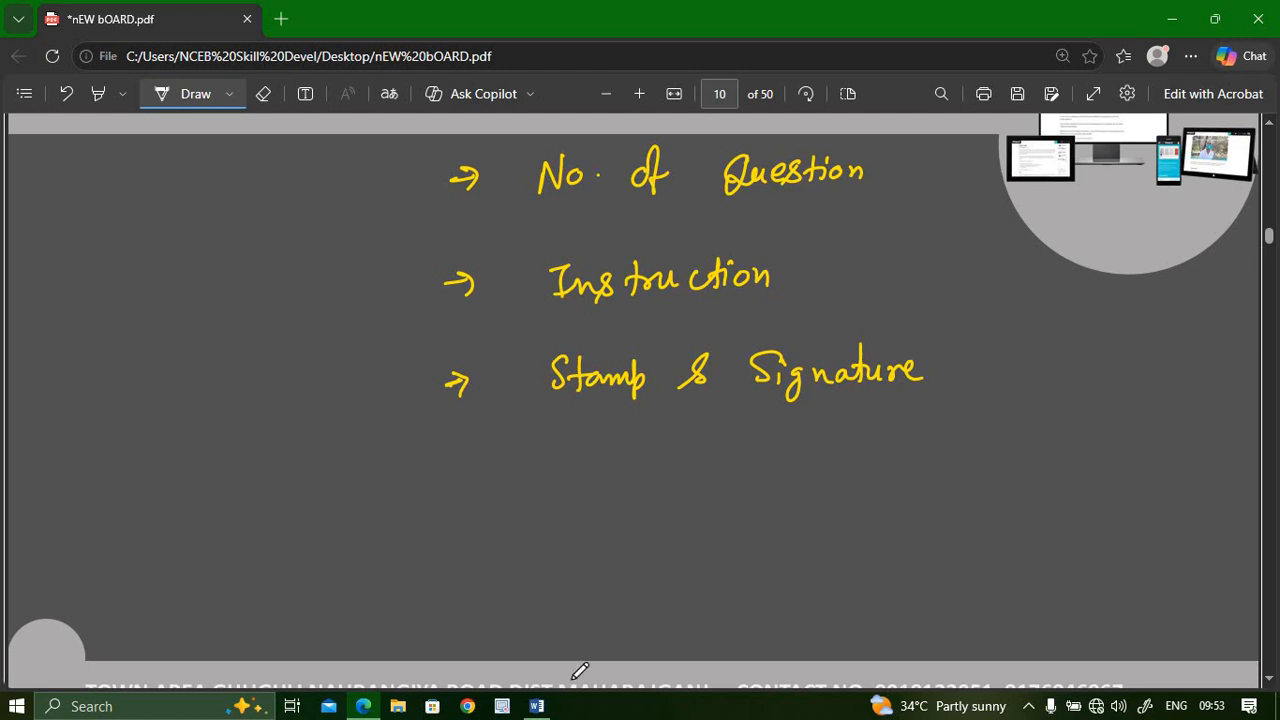
Step: Switch to Word, maximize the blank document window, and set its paper size to A4
left_click(537, 707)
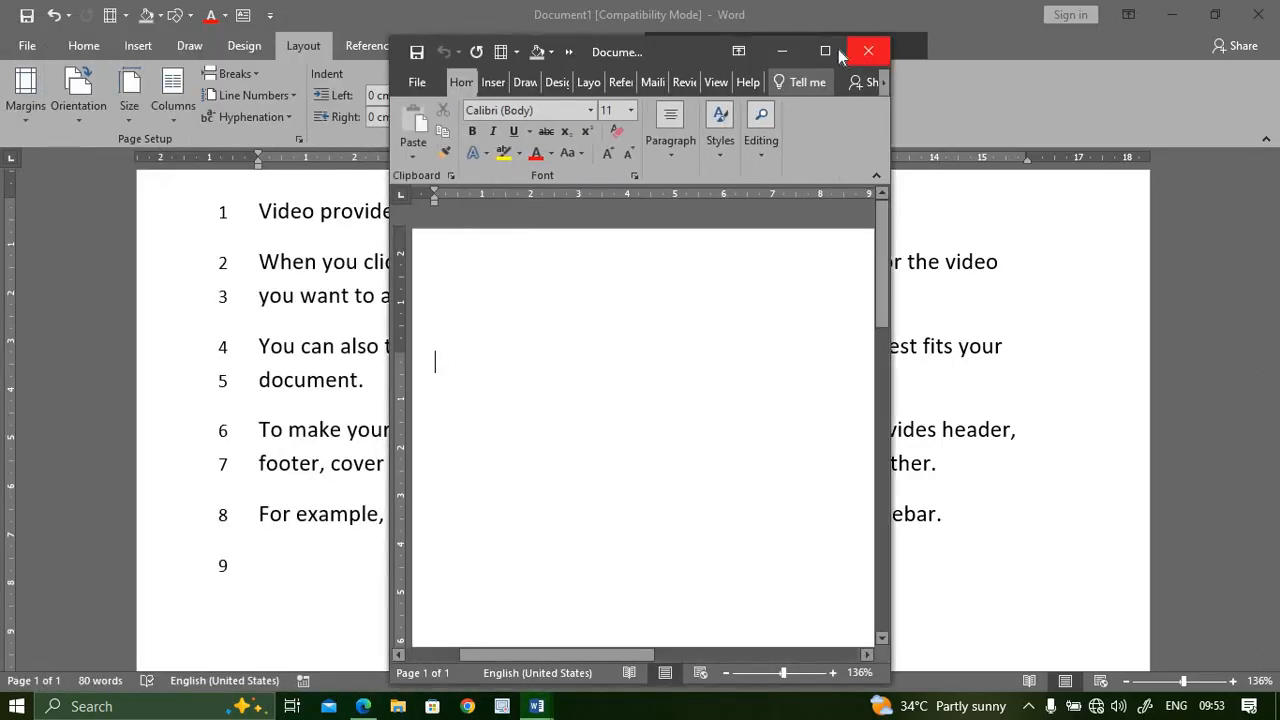
left_click(825, 50)
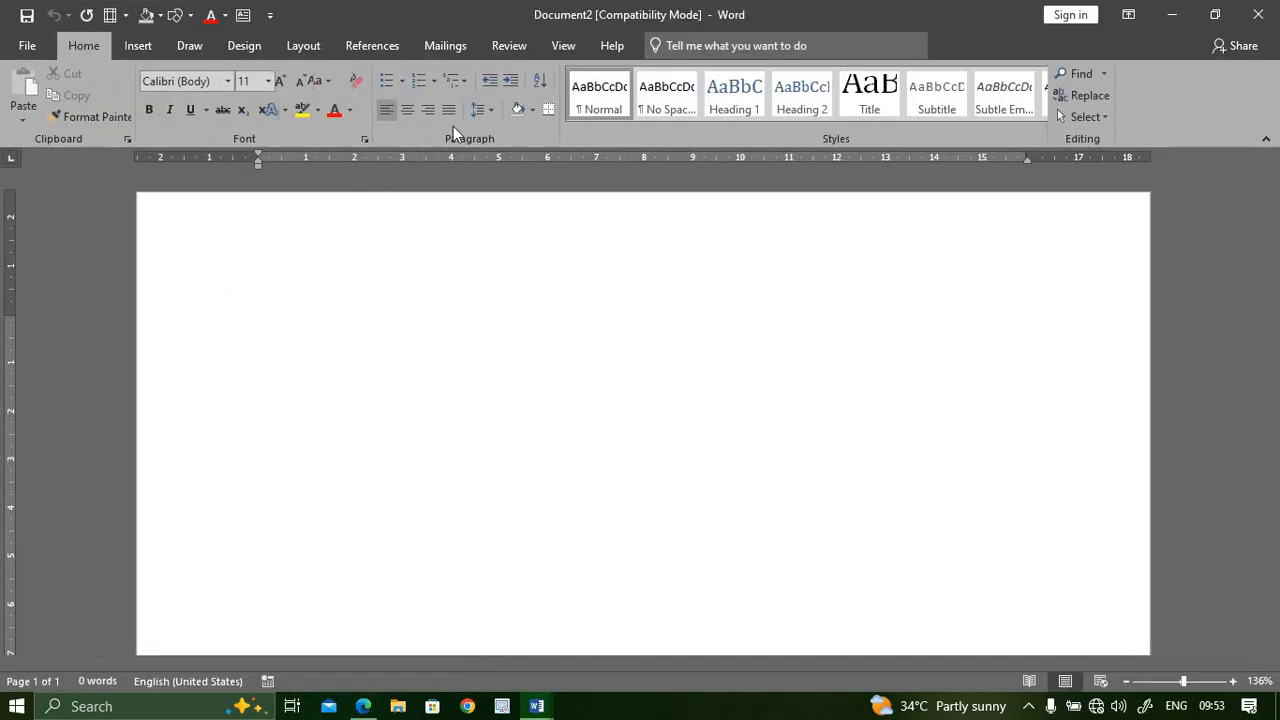
left_click(300, 45)
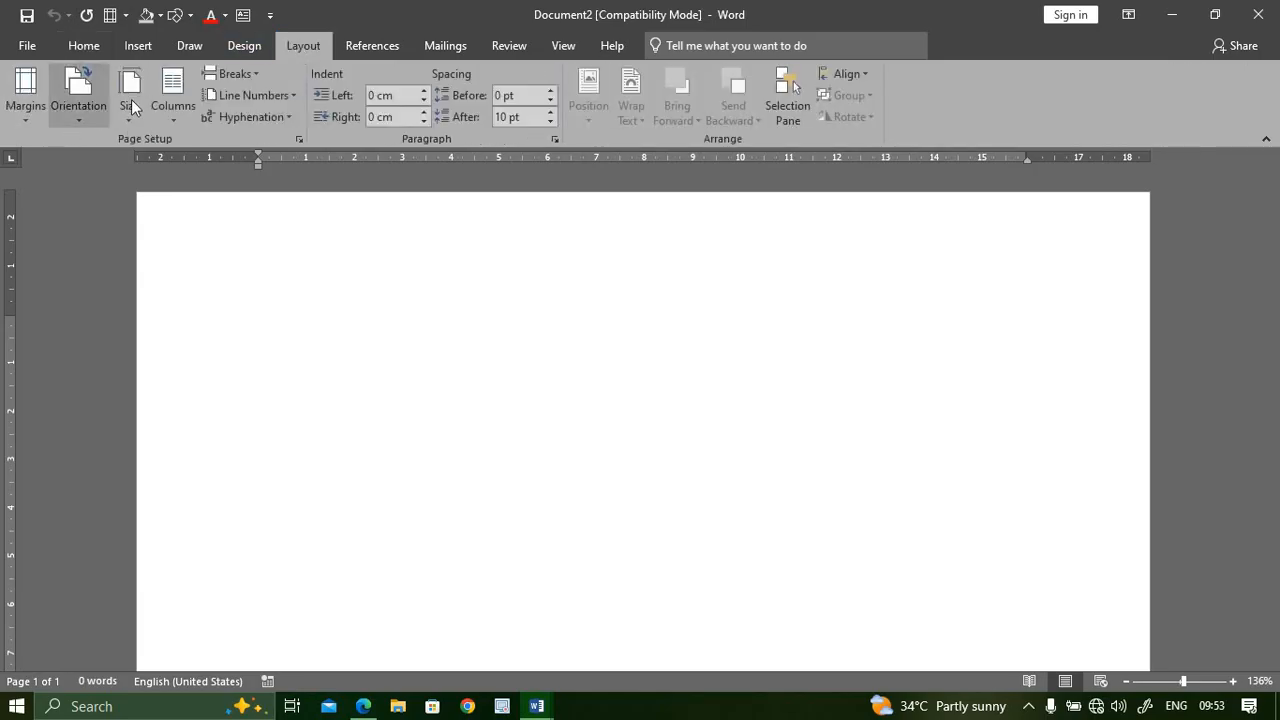
left_click(131, 106)
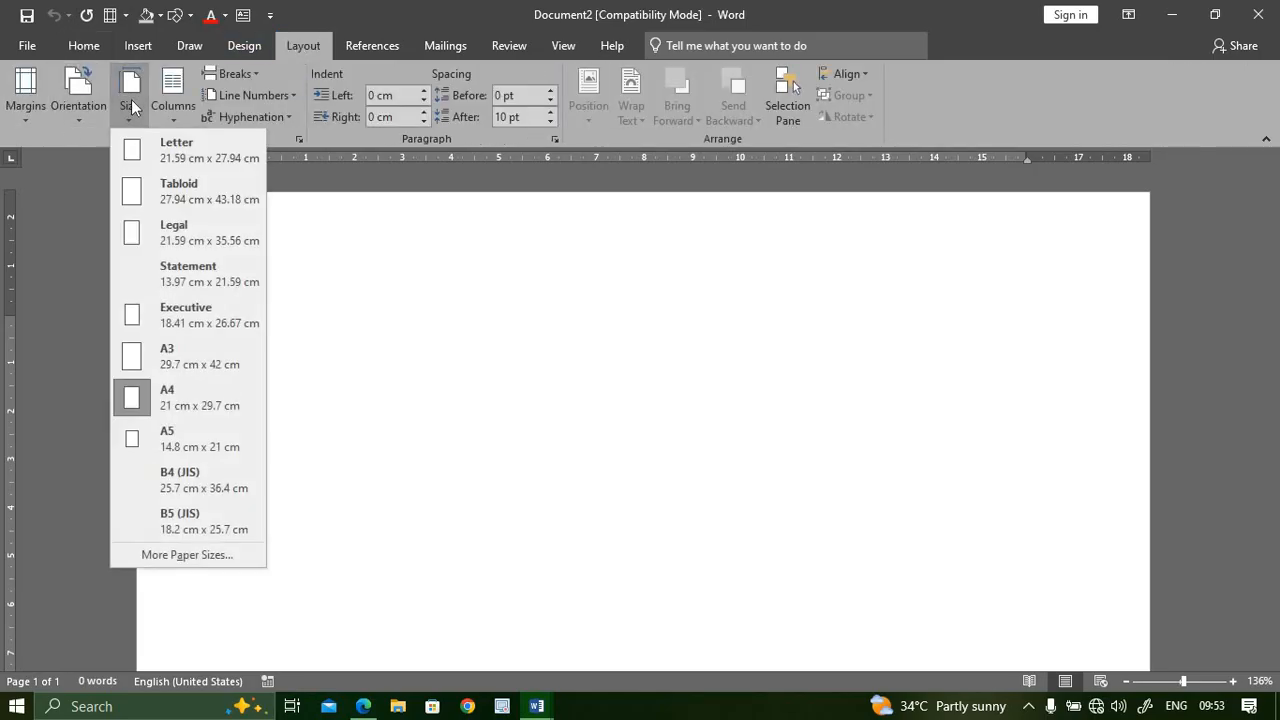
left_click(190, 397)
Step: Apply the Narrow margin preset of 1.27 cm on all sides to the page
left_click(124, 100)
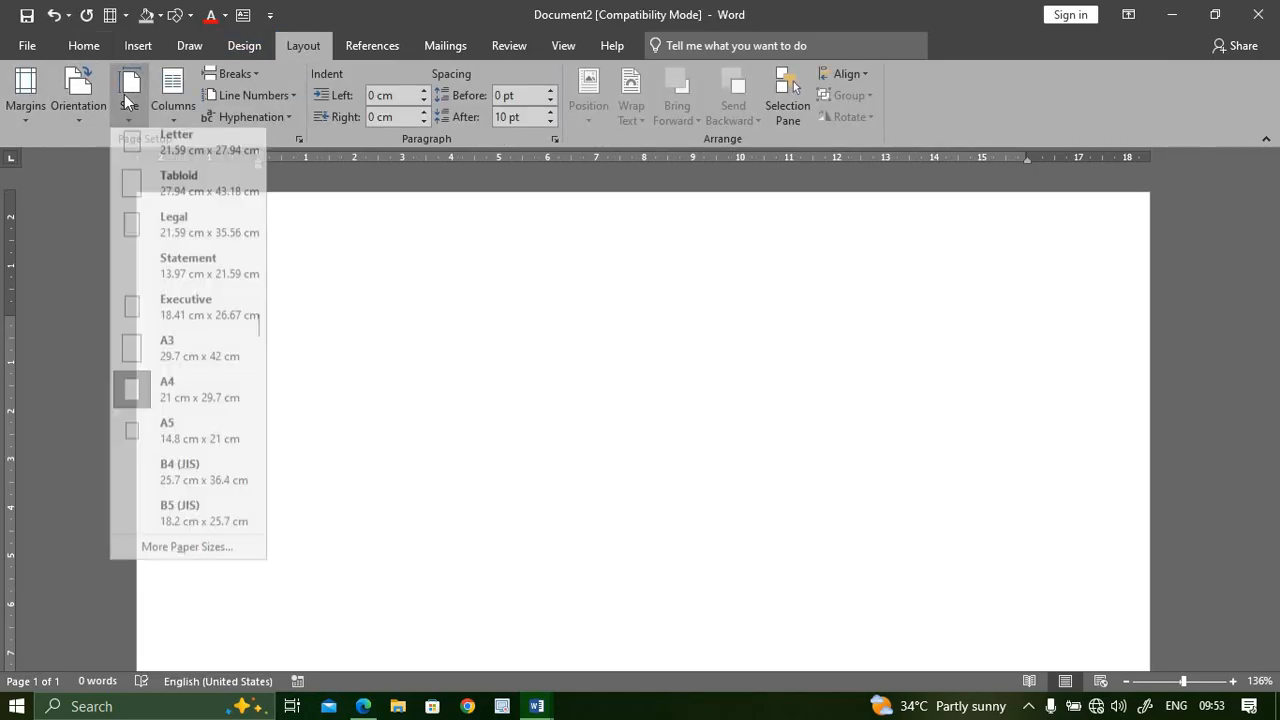
left_click(93, 105)
left_click(66, 123)
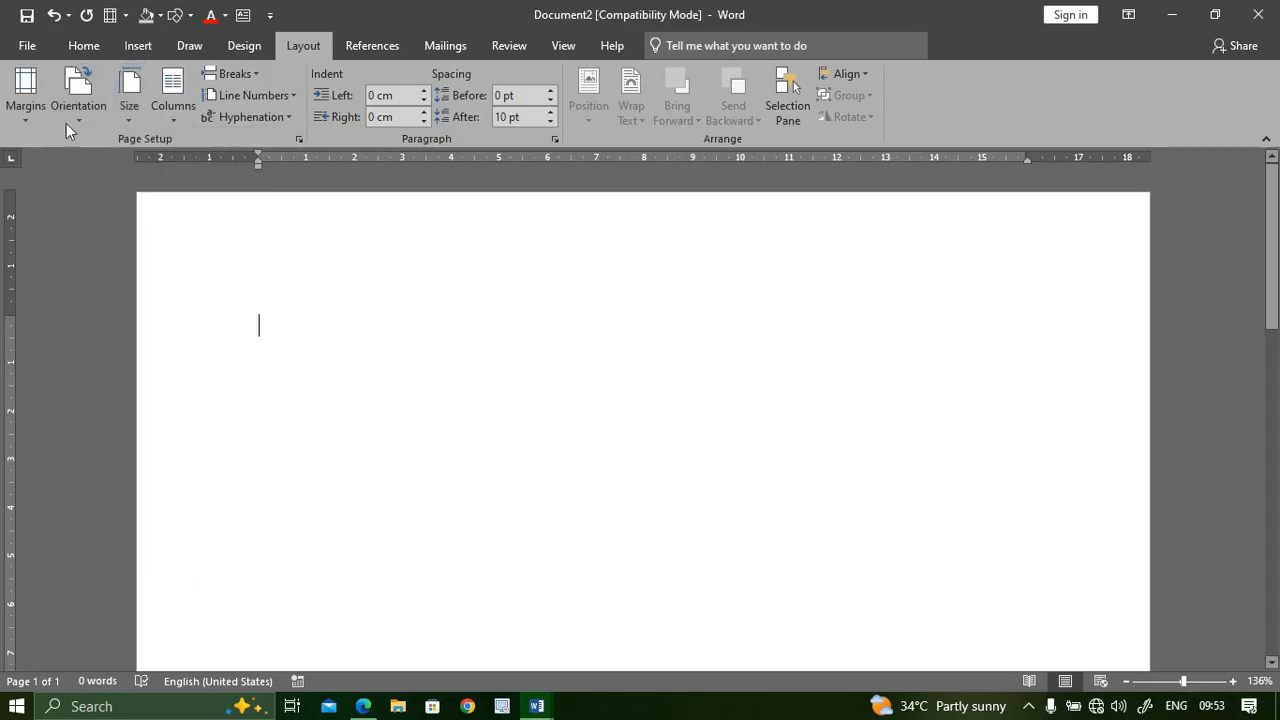
left_click(26, 100)
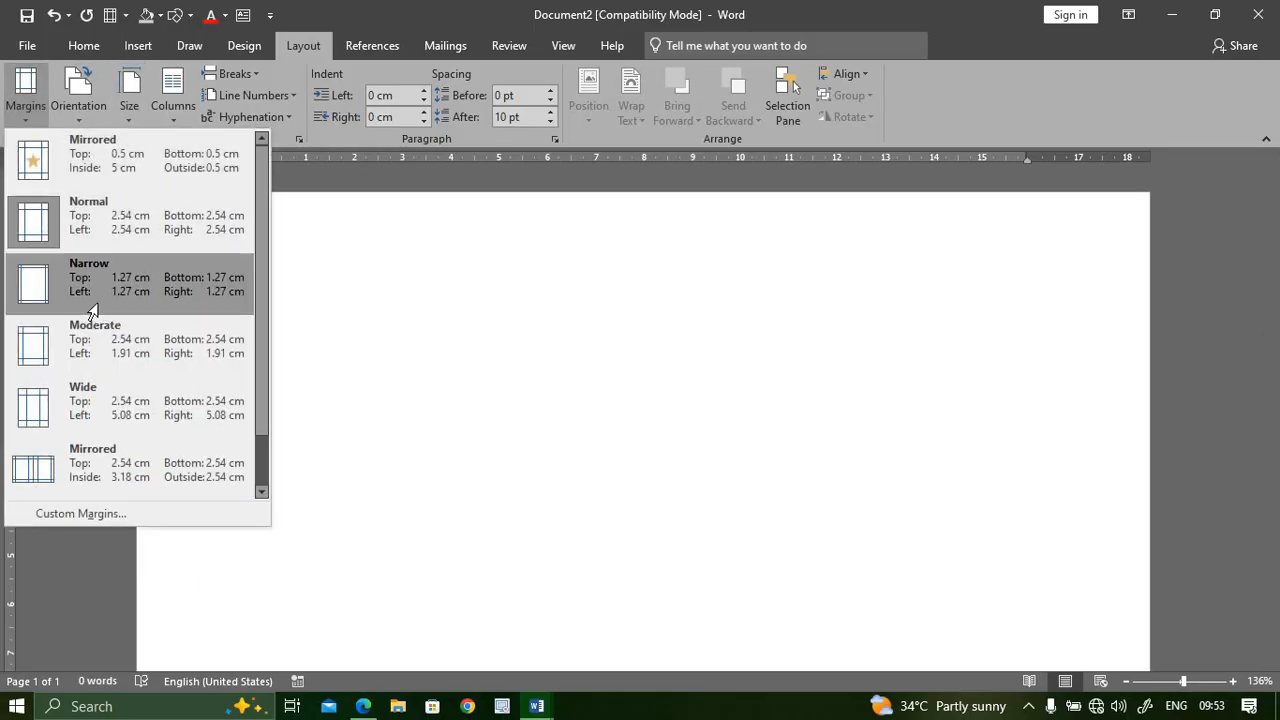
left_click(91, 305)
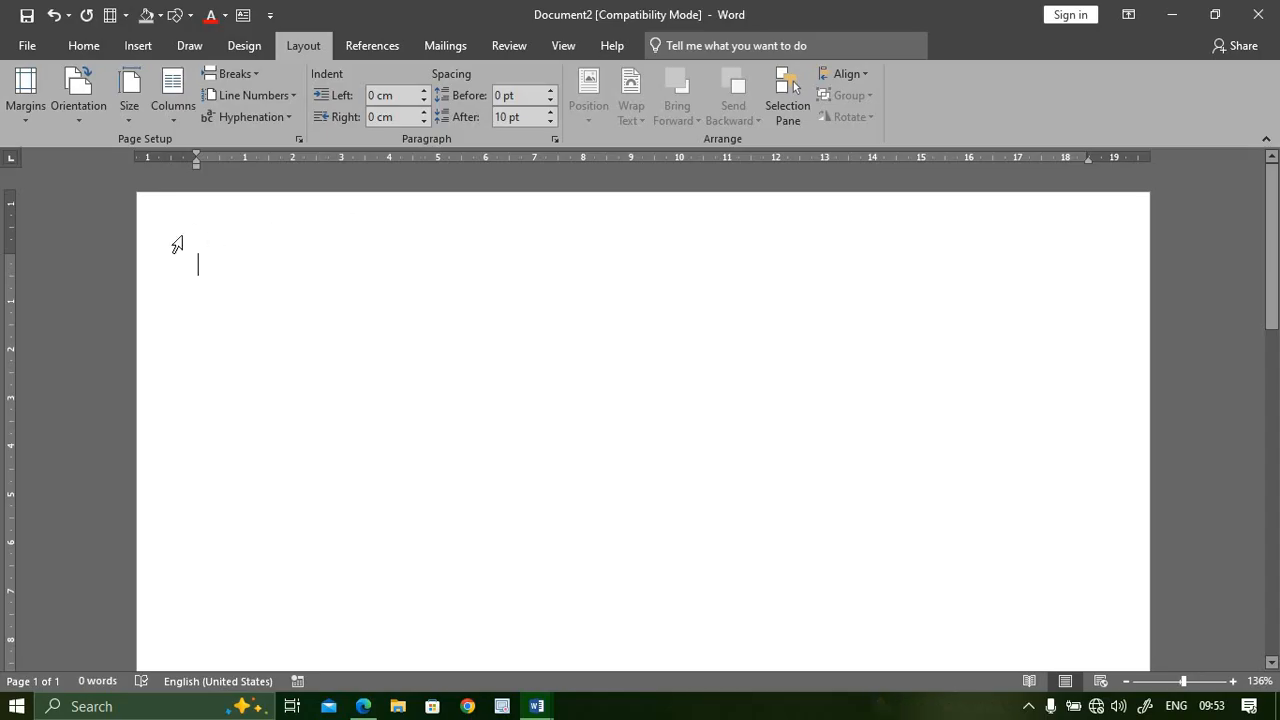
Step: Insert a table of six columns and four rows, and append a fifth row at its end
left_click(138, 46)
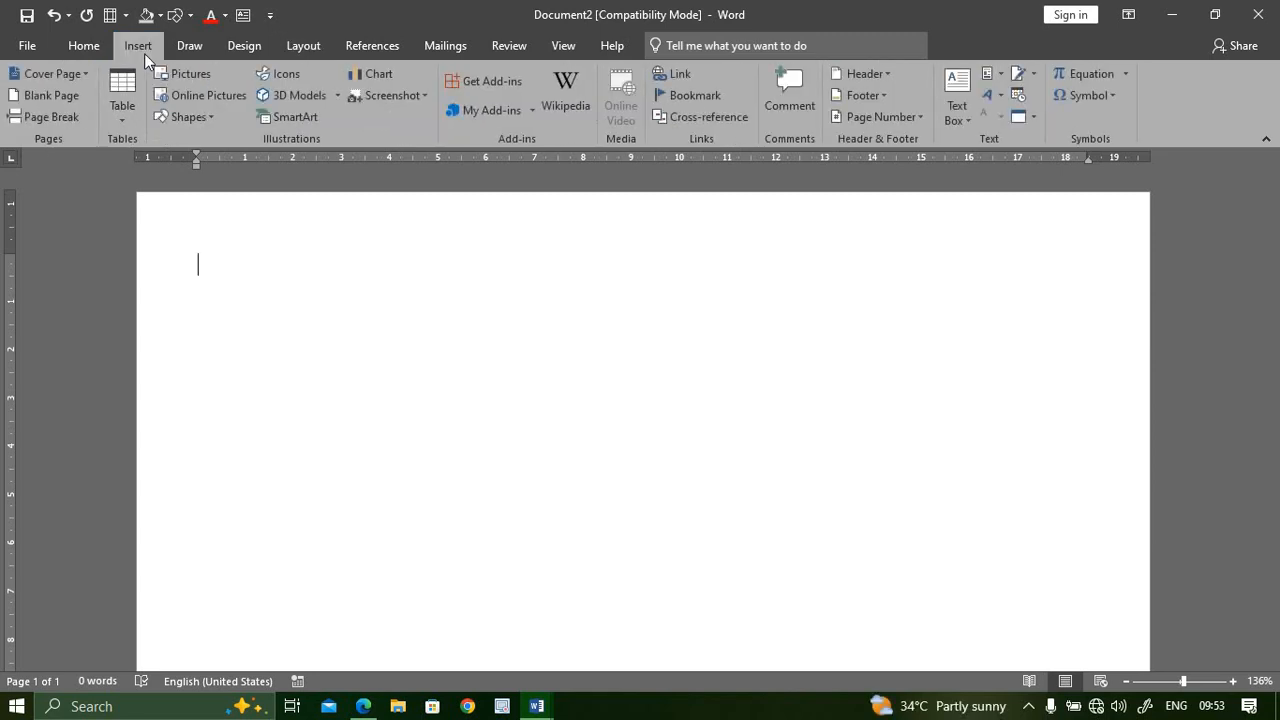
left_click(119, 118)
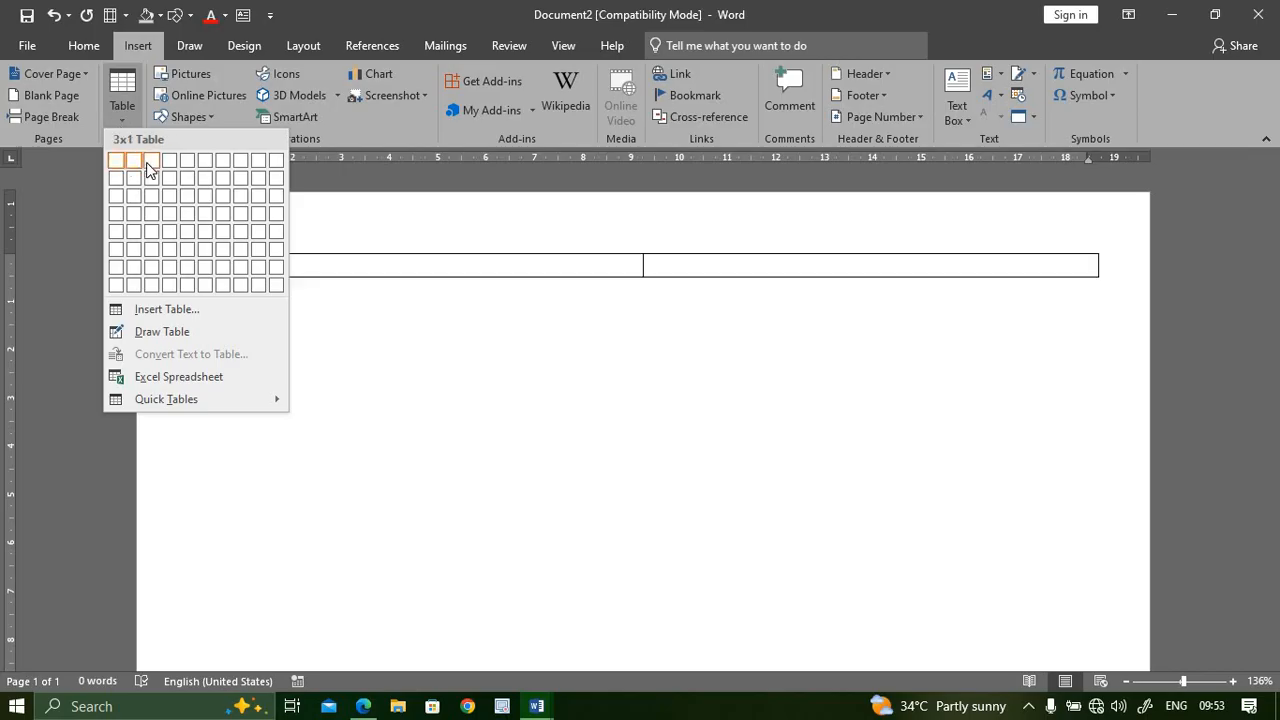
left_click(206, 218)
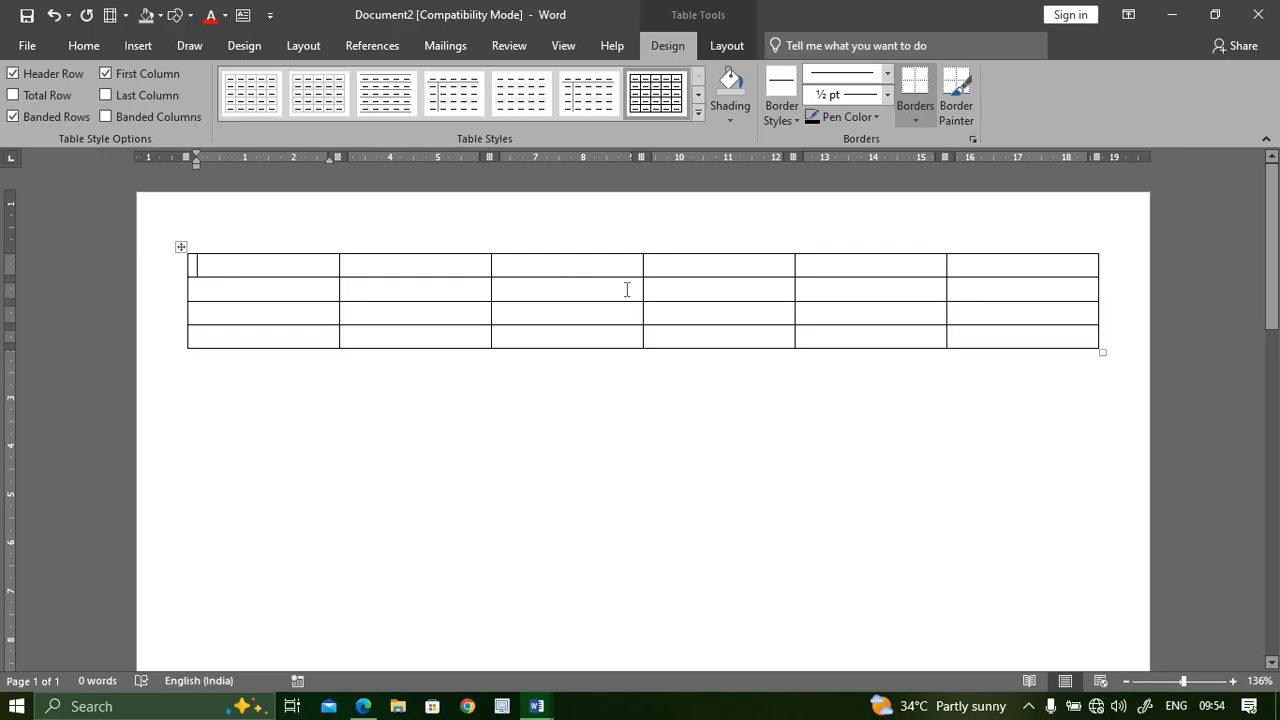
left_click(981, 344)
key("Tab")
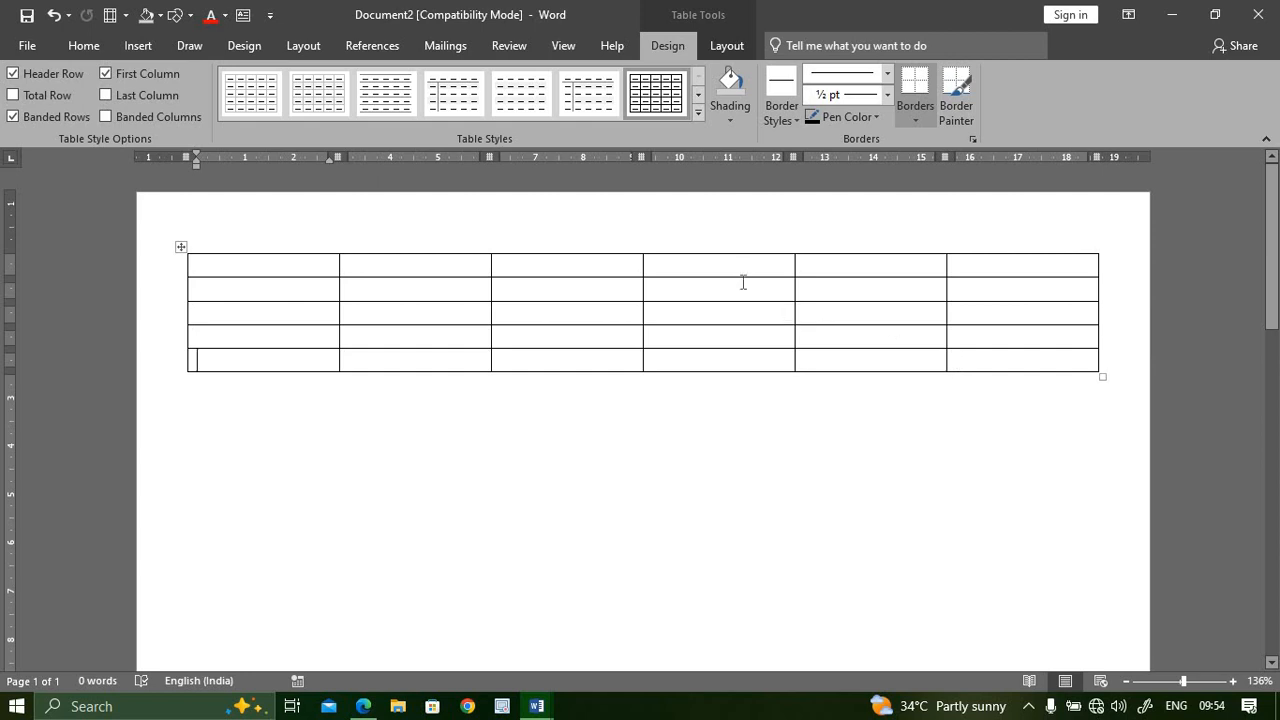
Step: Enlarge the table's first row to about 3.23 cm high and merge its six cells into one
left_click_drag(741, 290, 755, 410)
left_click_drag(997, 323, 316, 344)
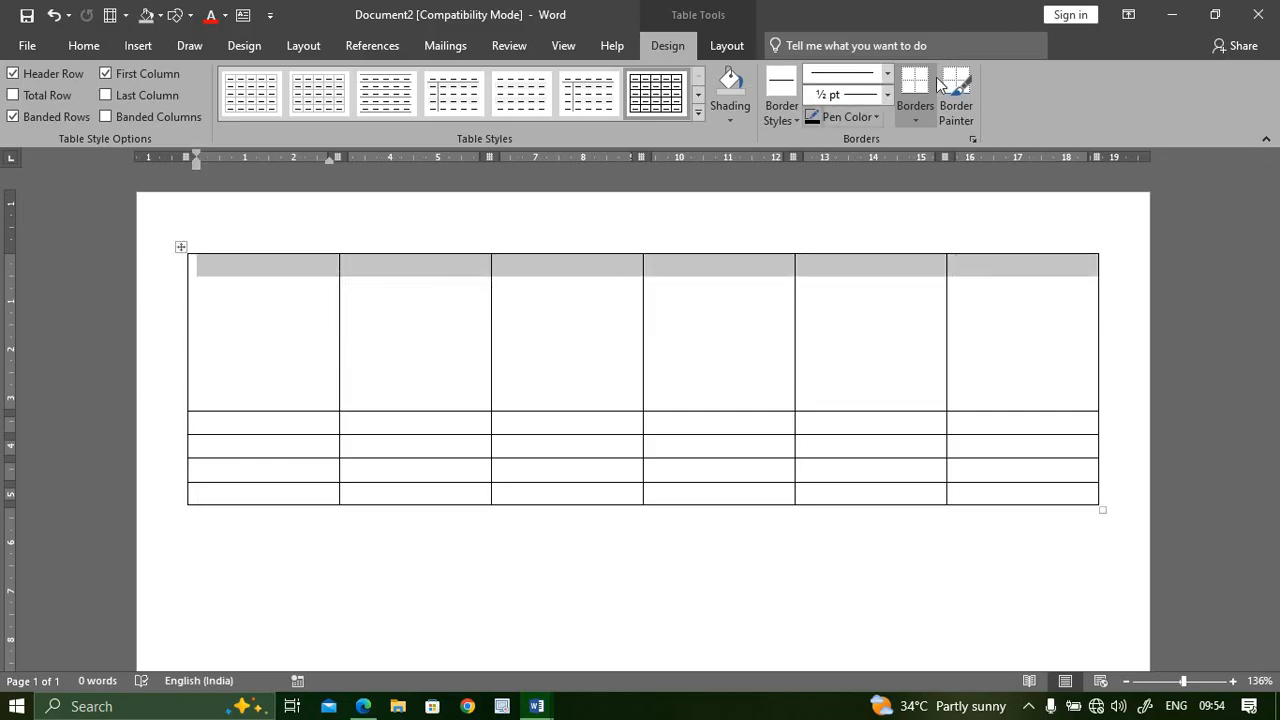
left_click(741, 50)
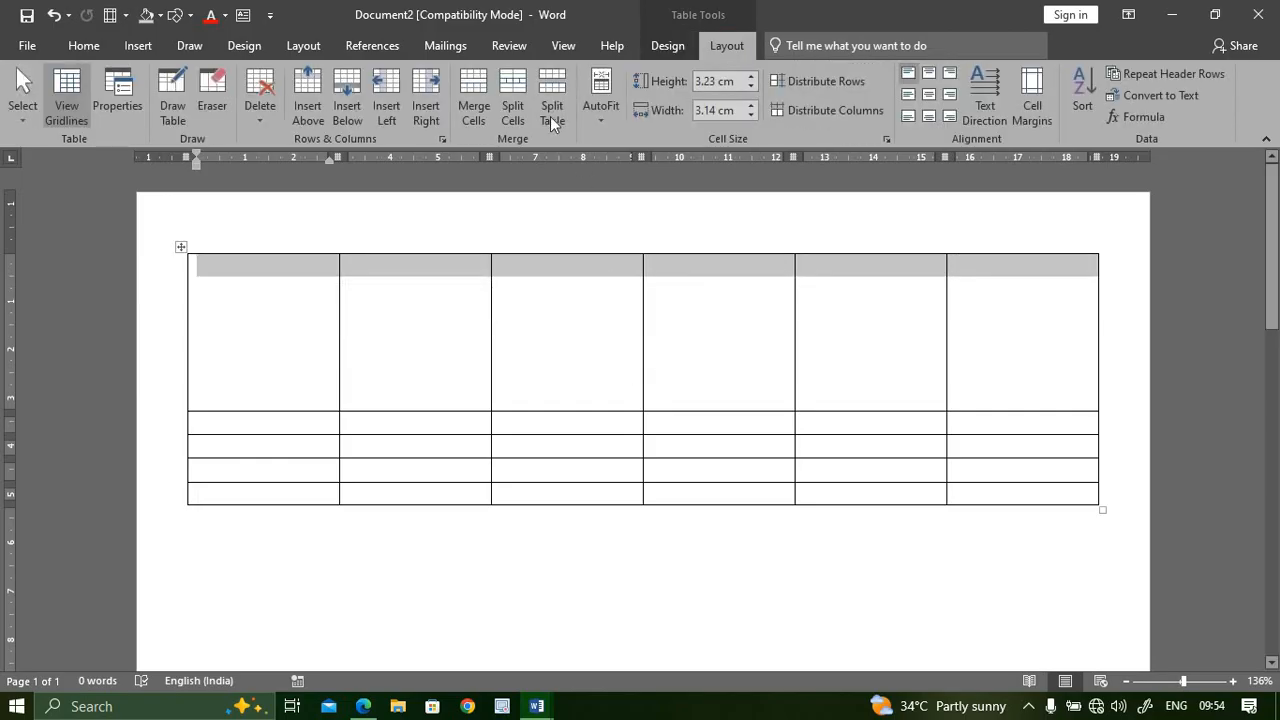
left_click(515, 285)
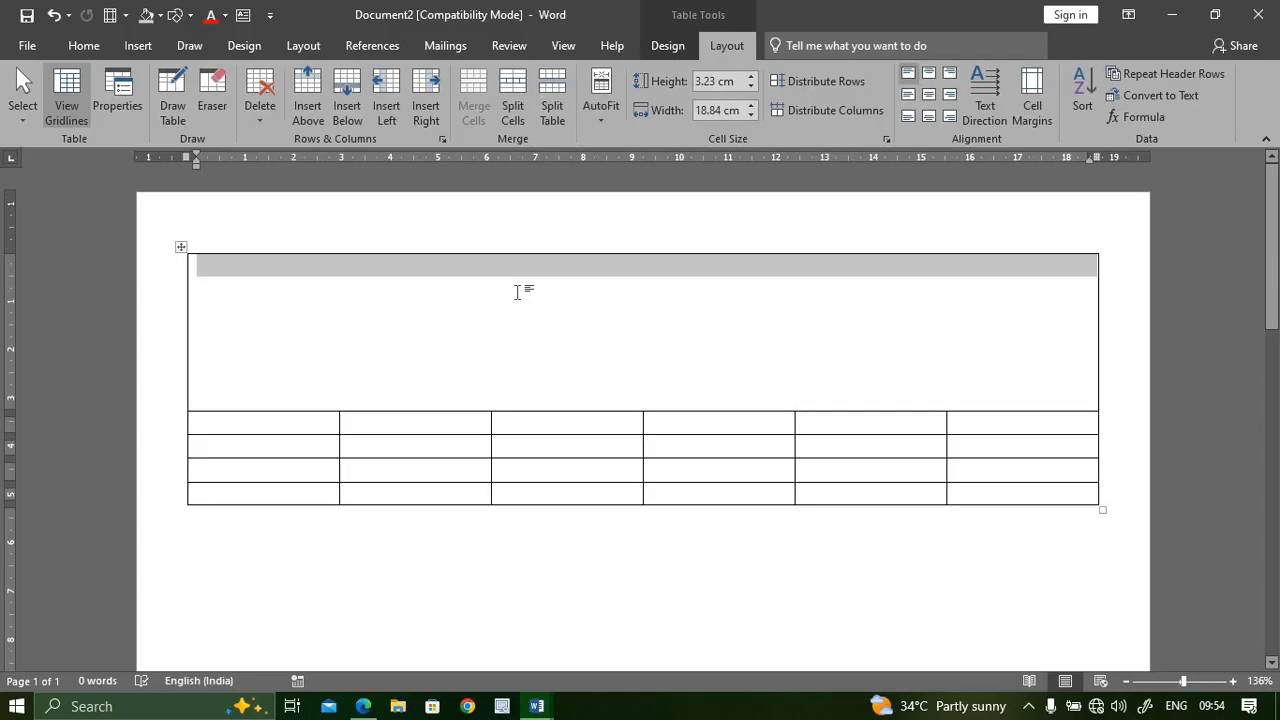
Step: Enter the heading DAV NARANG INTER COLLEGE in the merged cell and center it horizontally and vertically
left_click(517, 292)
type("DAV ")
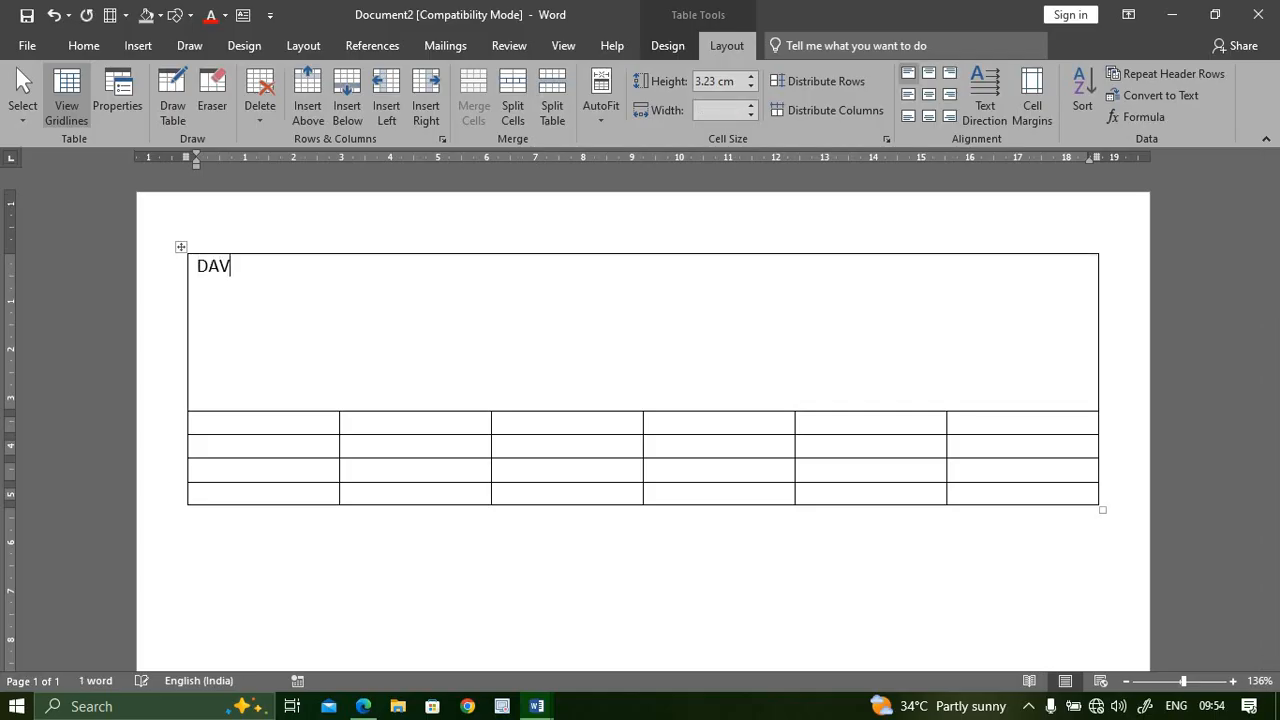
type("NARA")
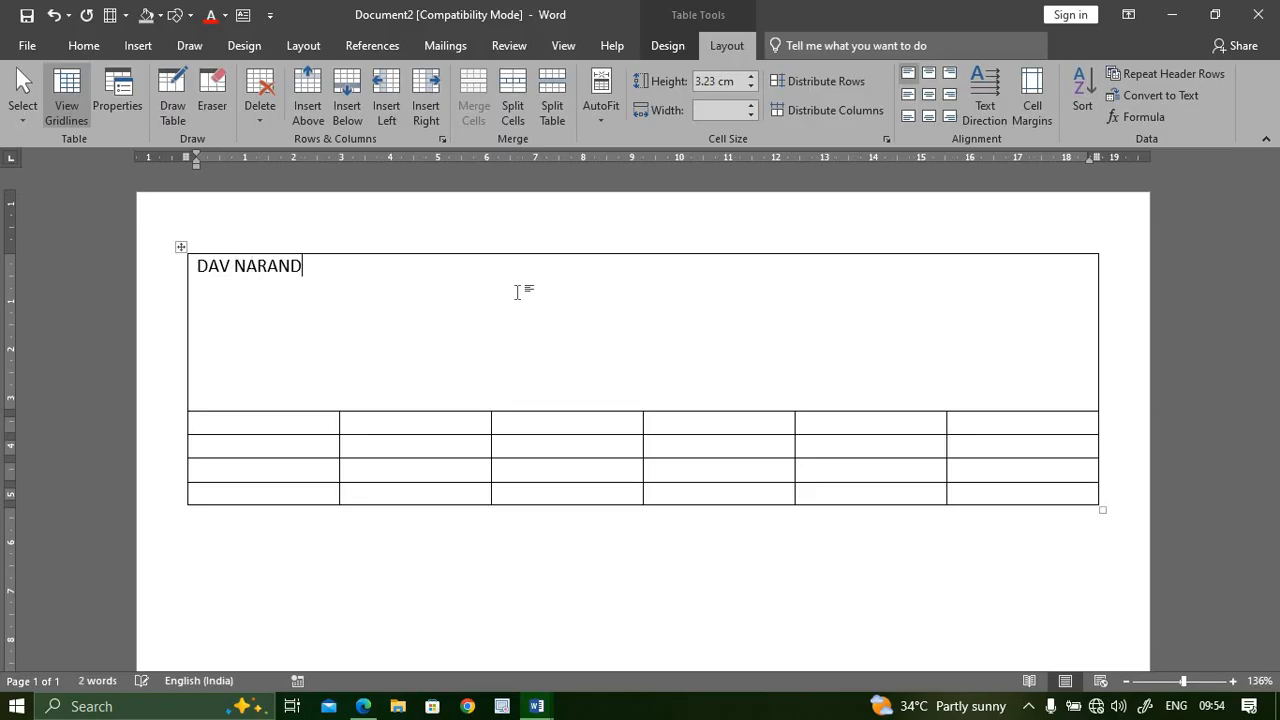
type("NG INTER COL")
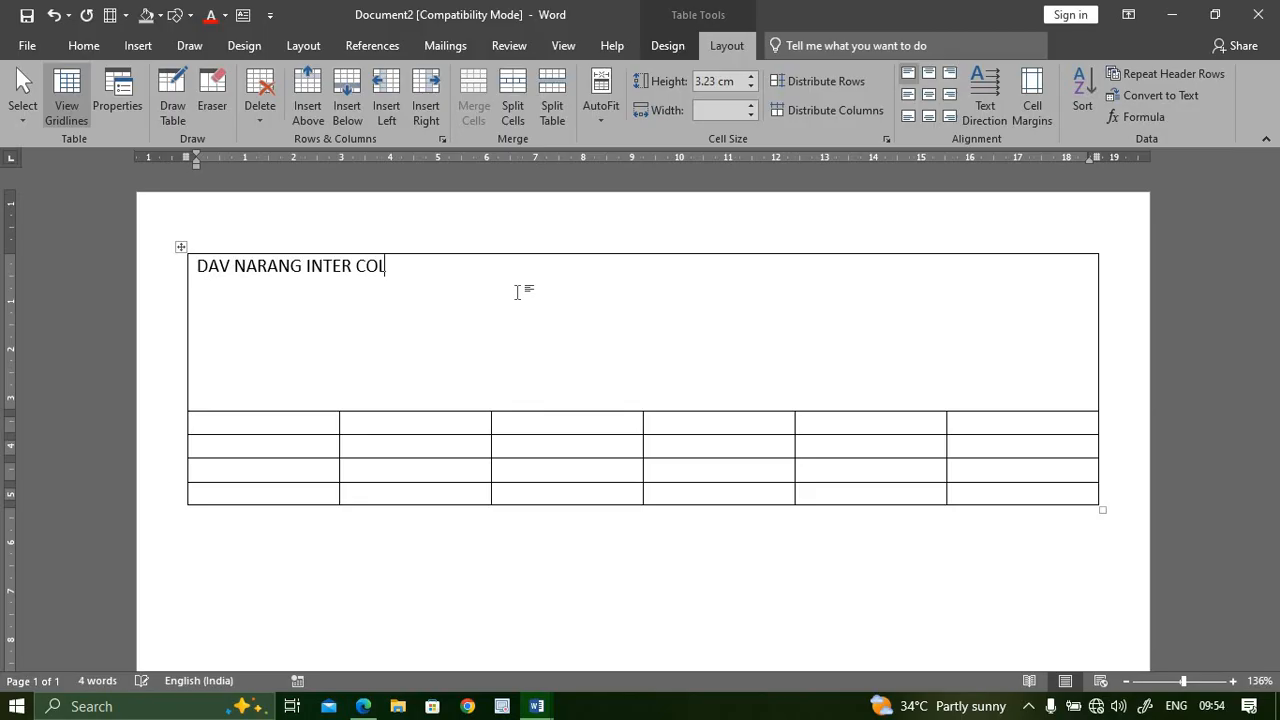
type("LEGE")
left_click(930, 101)
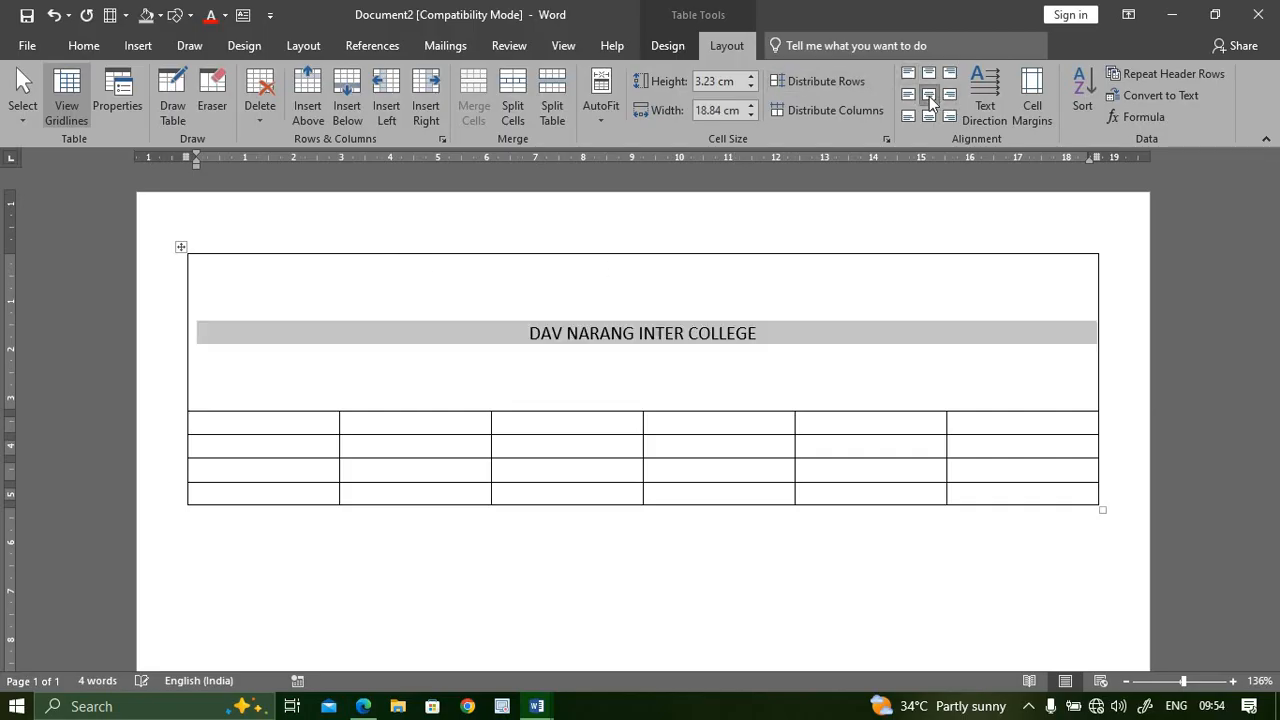
Step: Format the college name heading in bold at font size 48
left_click(292, 79)
left_click(292, 79)
left_click(292, 79)
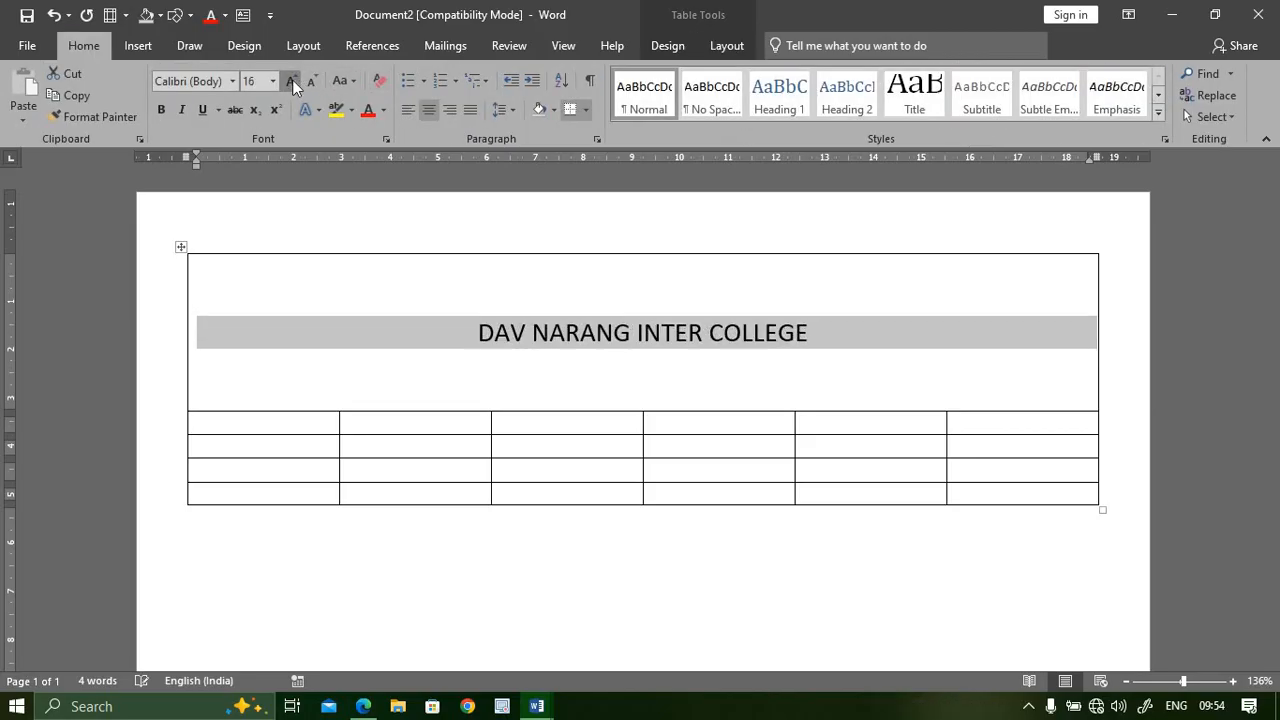
left_click(292, 79)
left_click(292, 79)
left_click(292, 79)
left_click(292, 79)
left_click(292, 79)
left_click(292, 79)
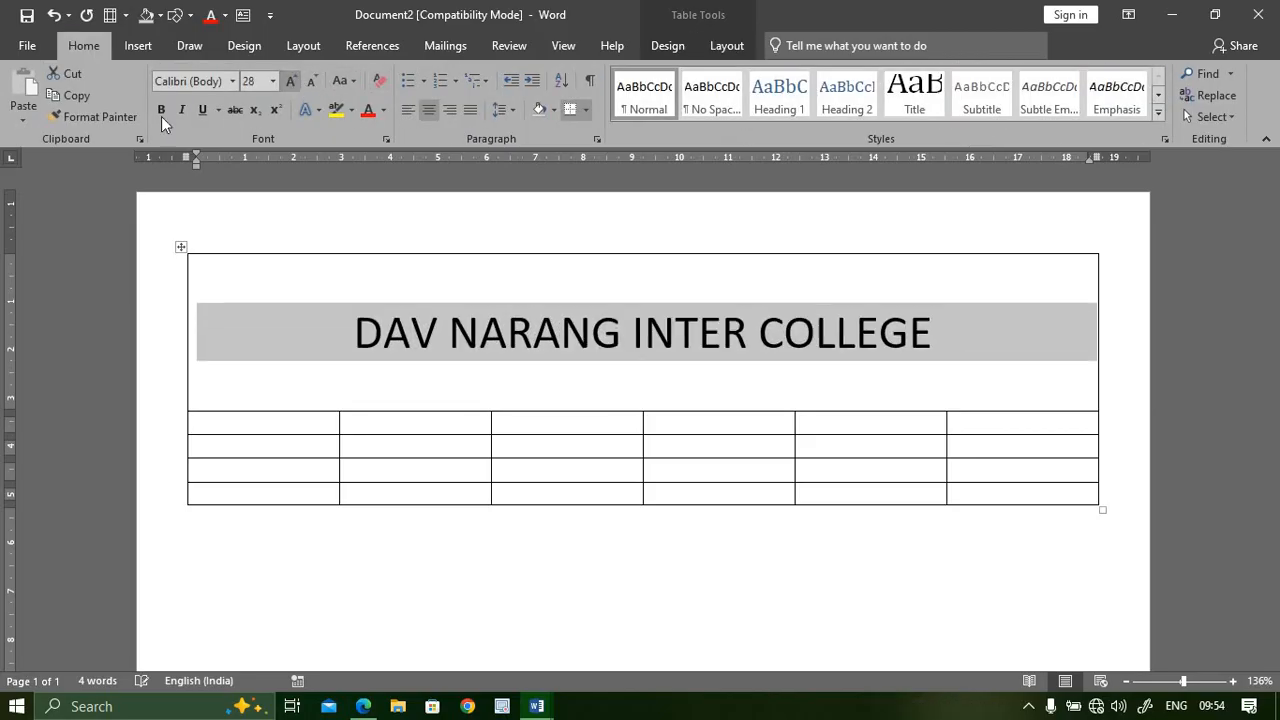
left_click(161, 109)
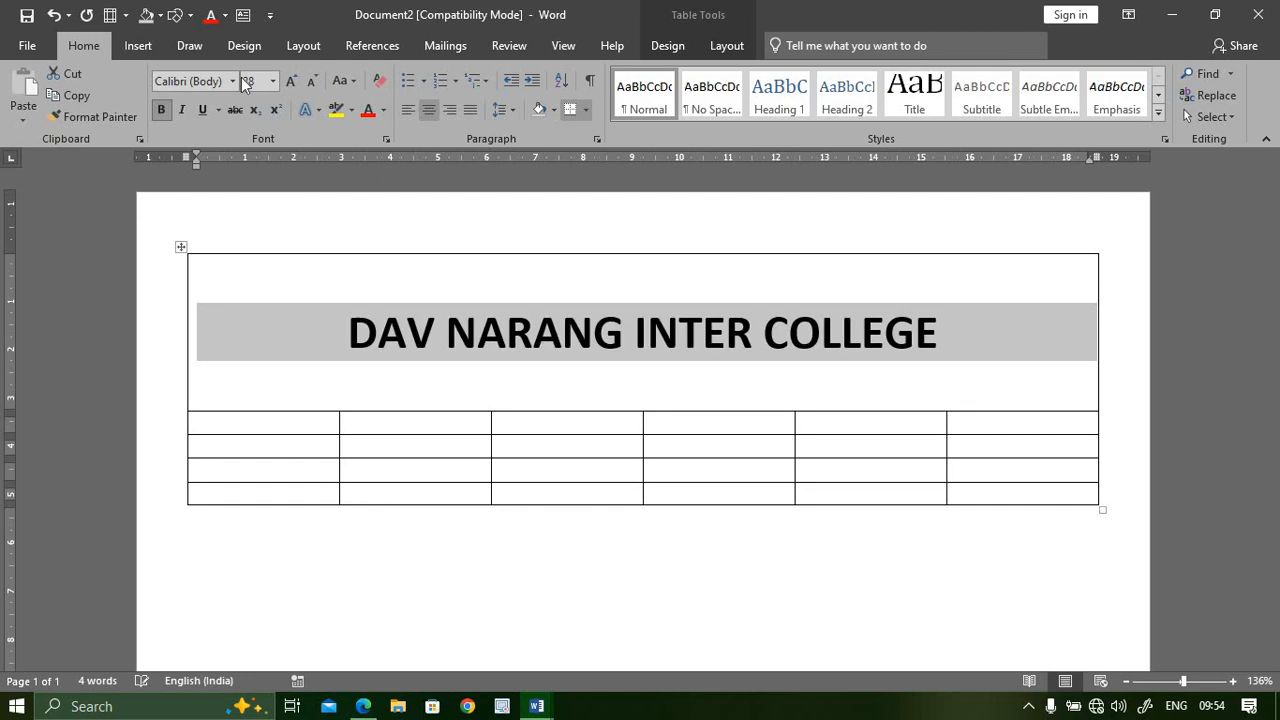
left_click(300, 78)
left_click(300, 78)
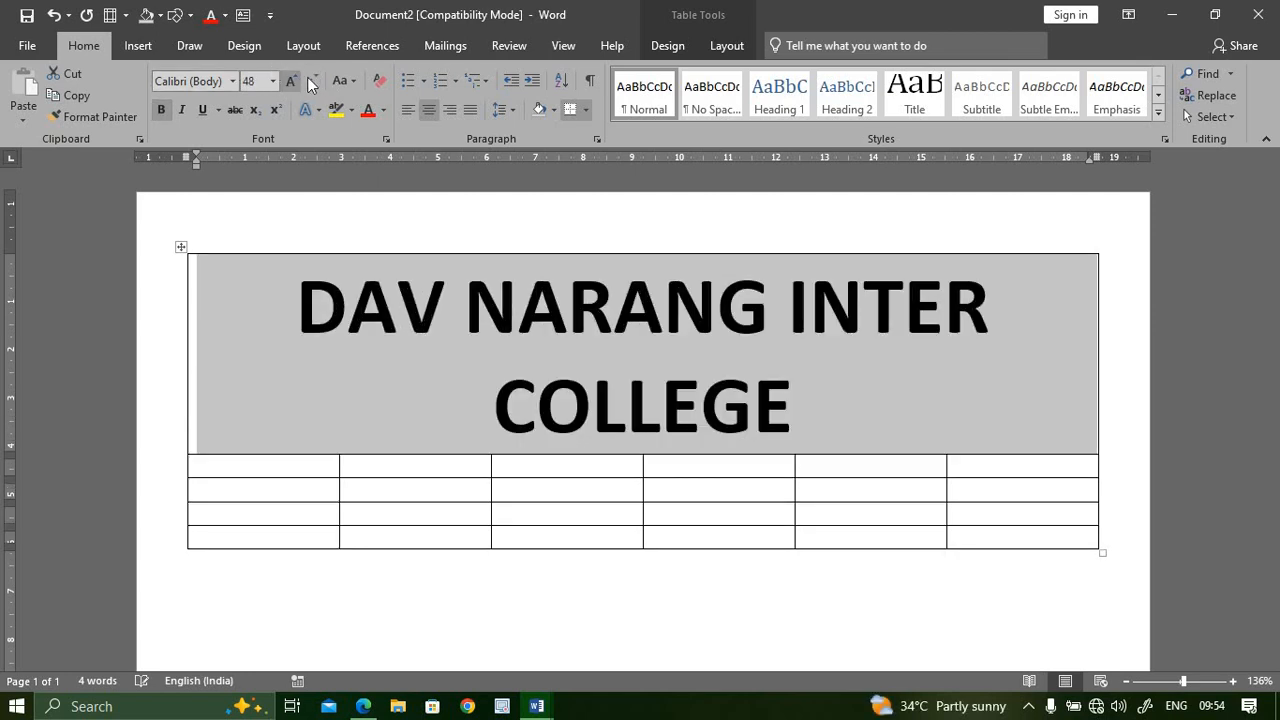
left_click(788, 308)
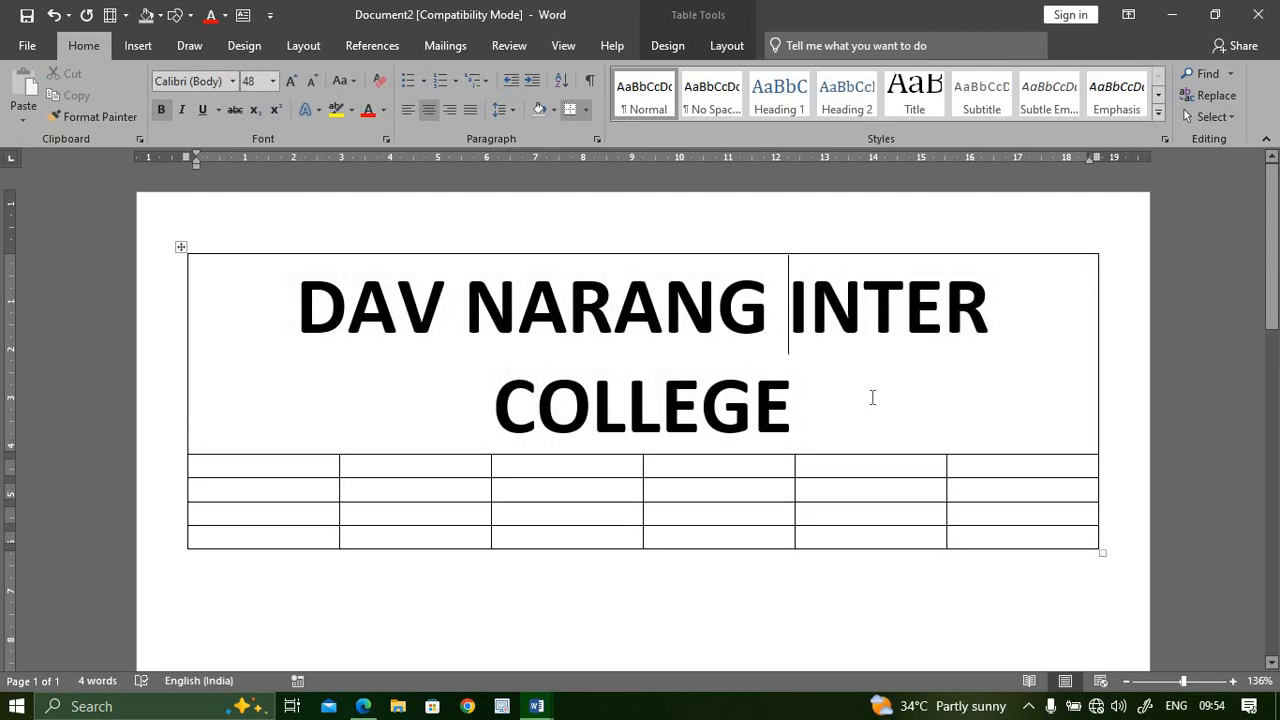
Step: Enter ROLL NUMBER in the first cell of the row below the college heading
scroll(629, 386, "down", 1)
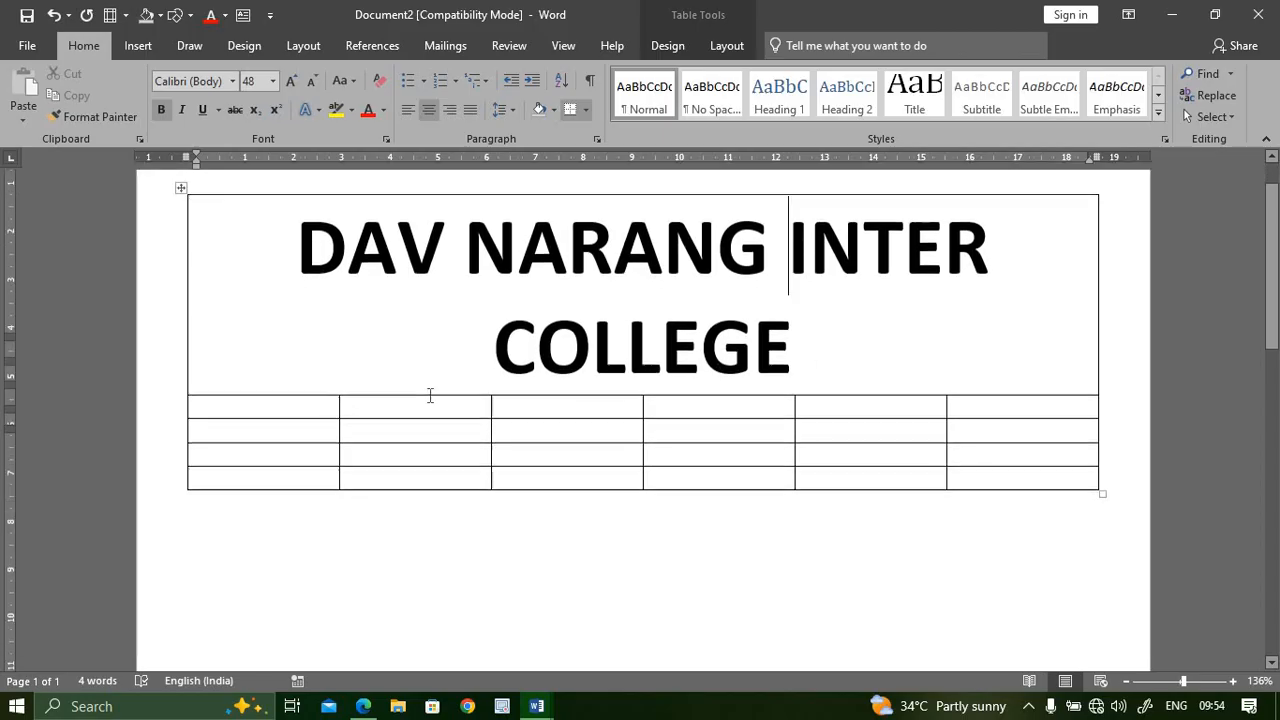
scroll(330, 370, "down", 1)
left_click(300, 349)
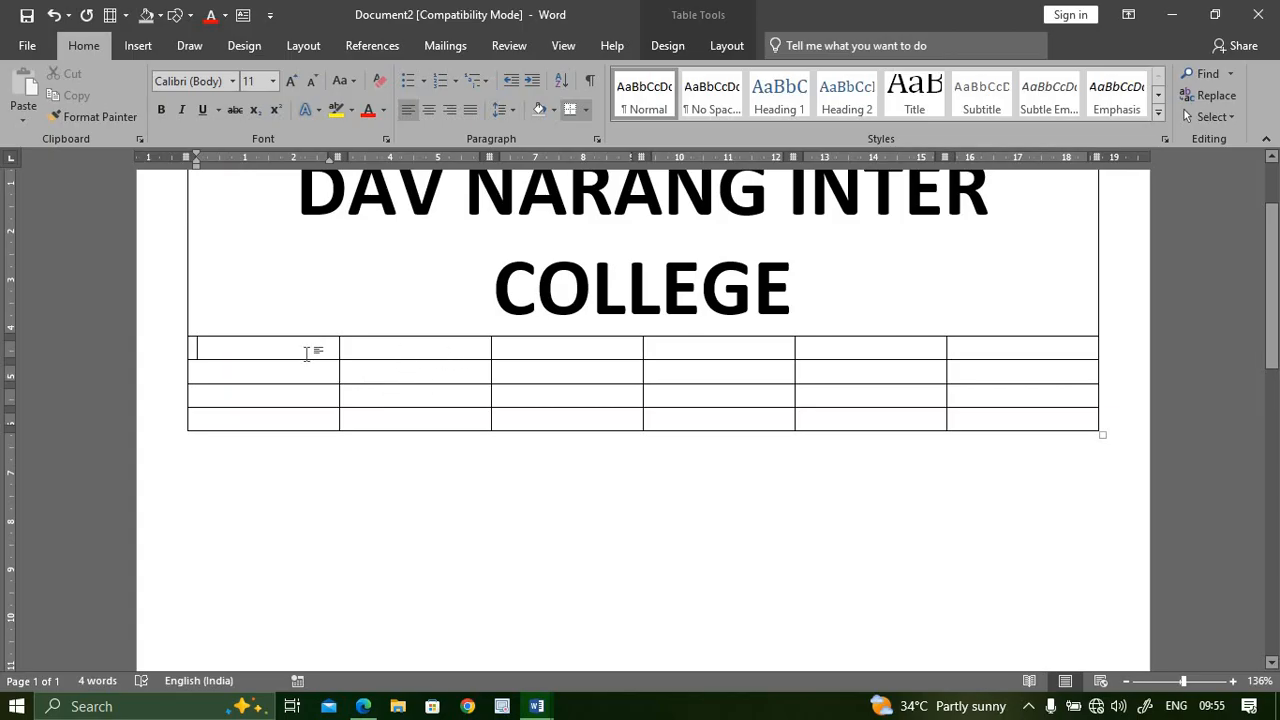
type("rol")
key("BackSpace")
key("BackSpace")
key("BackSpace")
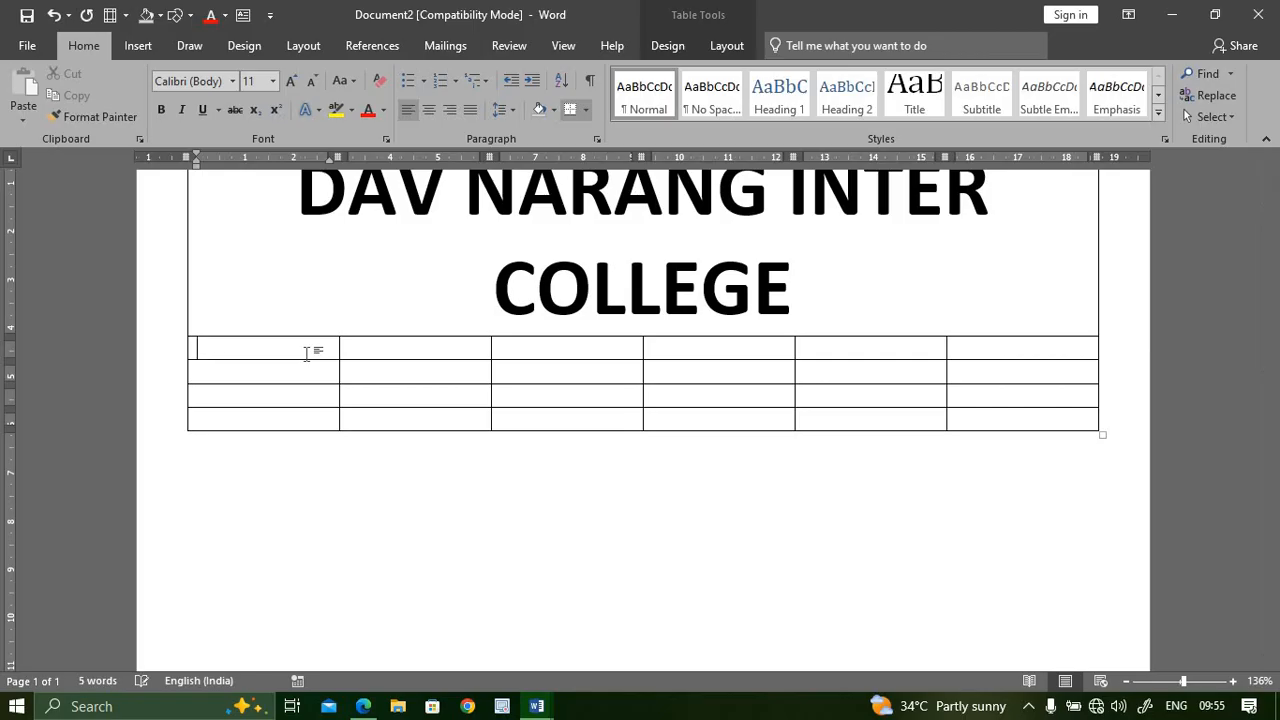
type("ROLL NUMBER")
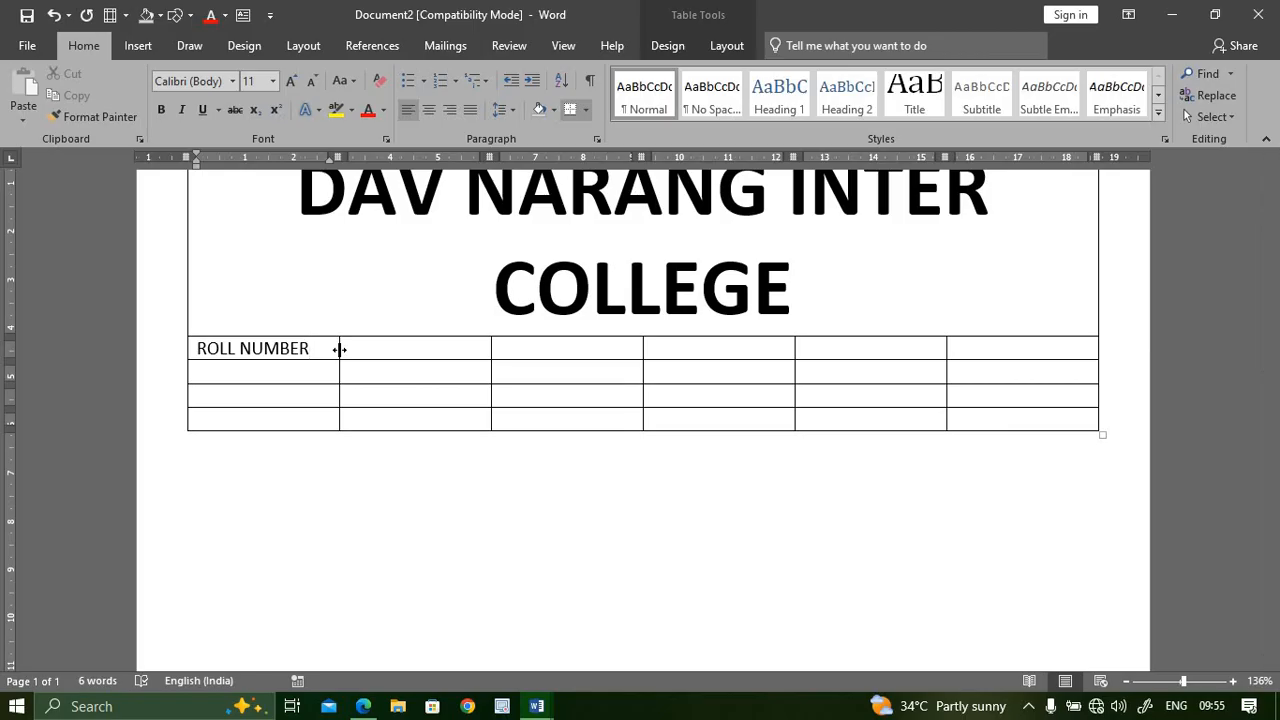
Step: Widen the first two columns below the heading and place the cursor in the cell beside ROLL NUMBER
left_click_drag(340, 349, 391, 360)
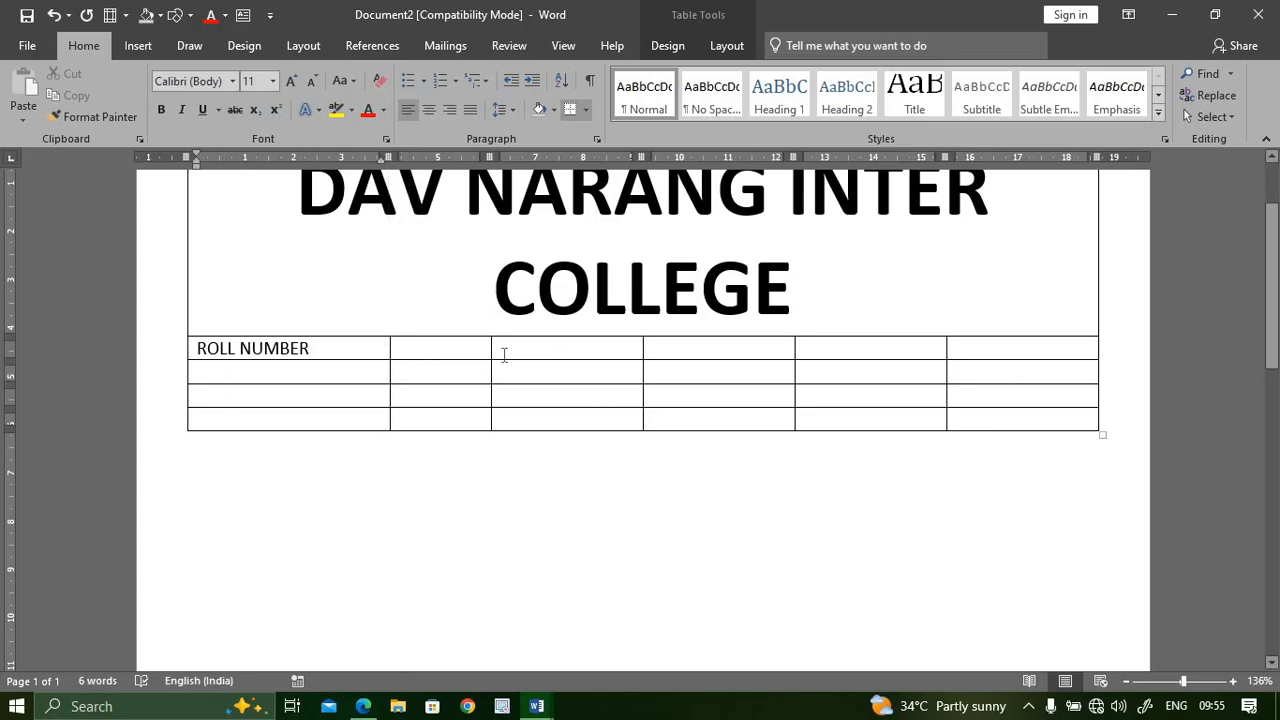
left_click_drag(390, 352, 402, 352)
left_click_drag(491, 351, 572, 357)
left_click(420, 348)
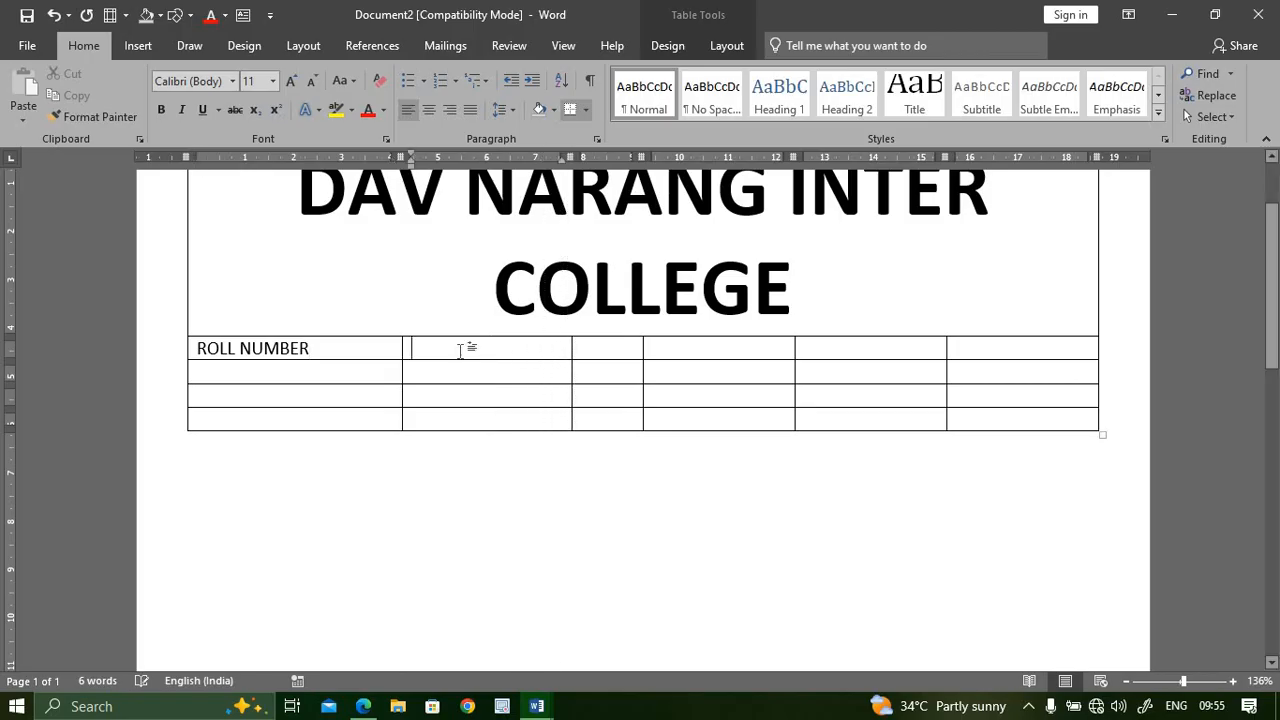
Step: Enter BOOKLET NO in the cell beside ROLL NUMBER and merge the next three cells of that row
type("BOOKLET ")
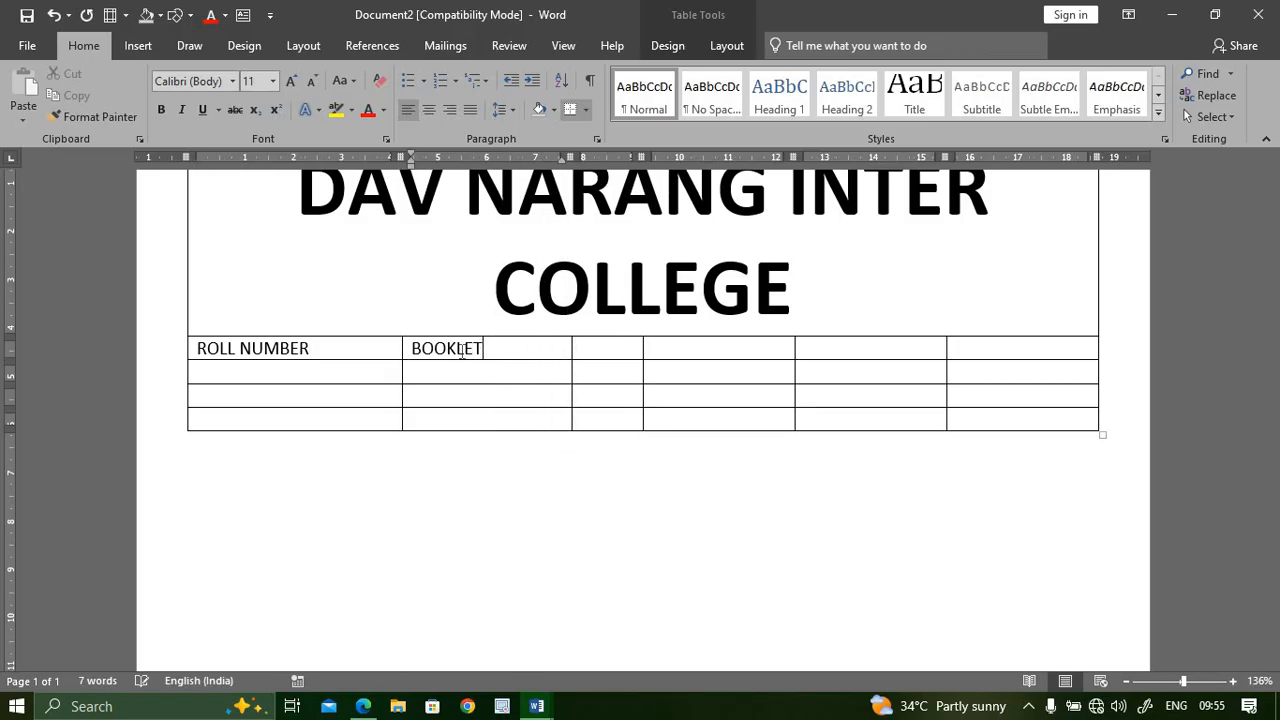
type("NO")
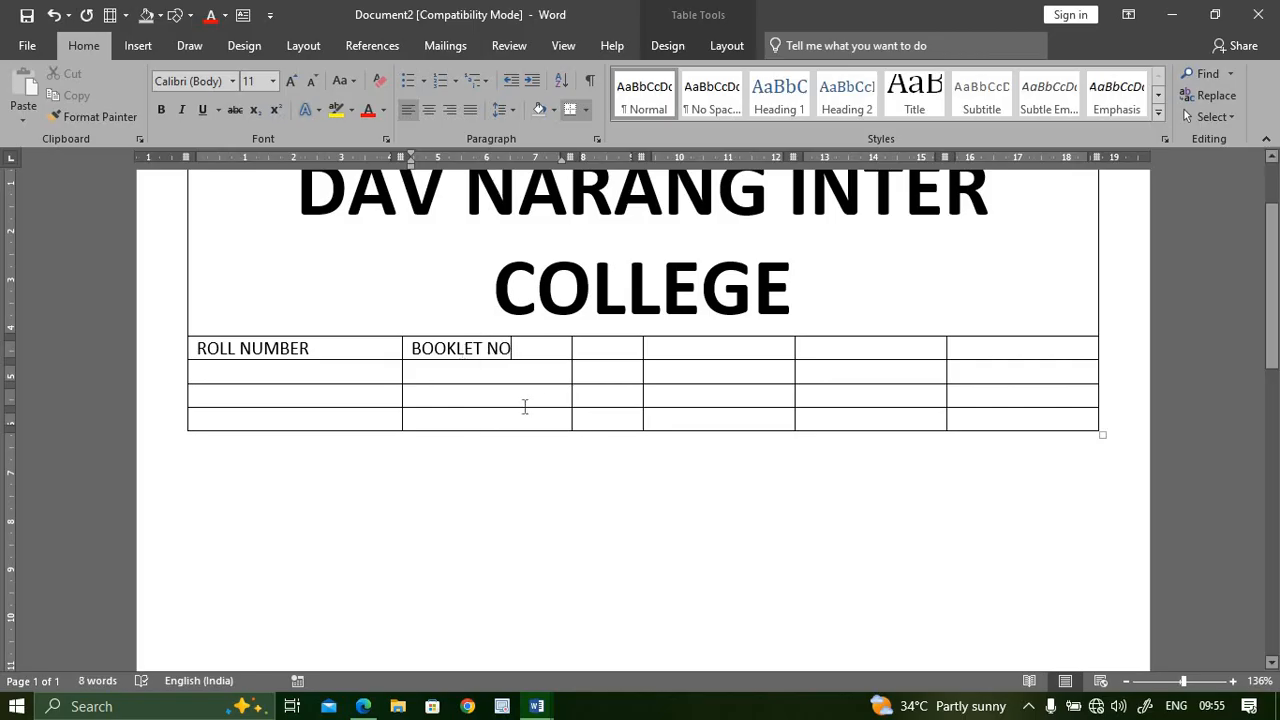
left_click(634, 356)
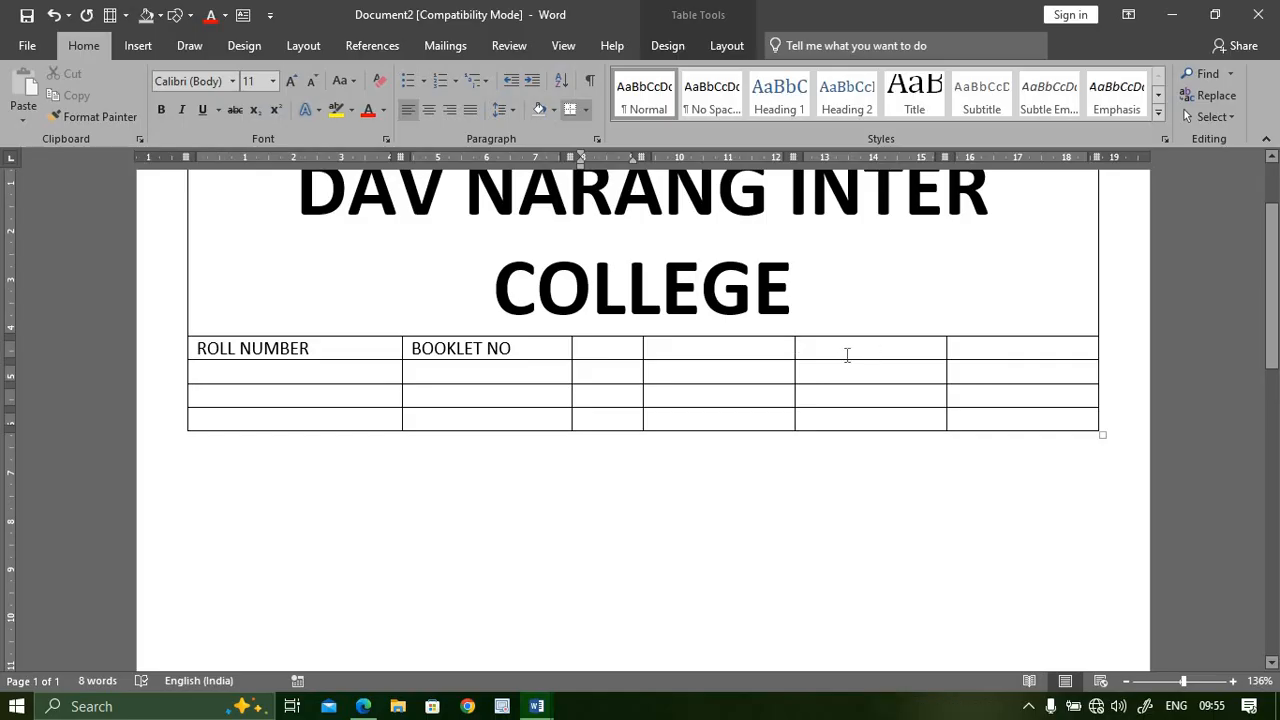
left_click_drag(631, 349, 897, 349)
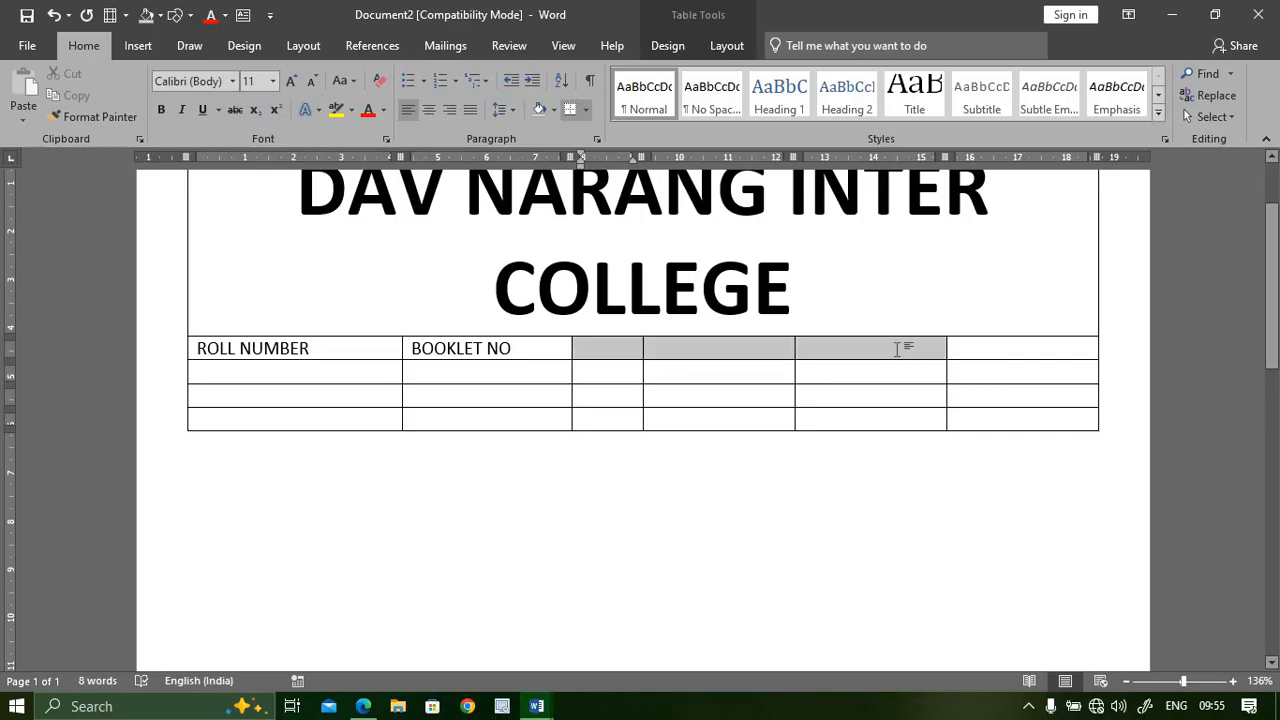
left_click(724, 42)
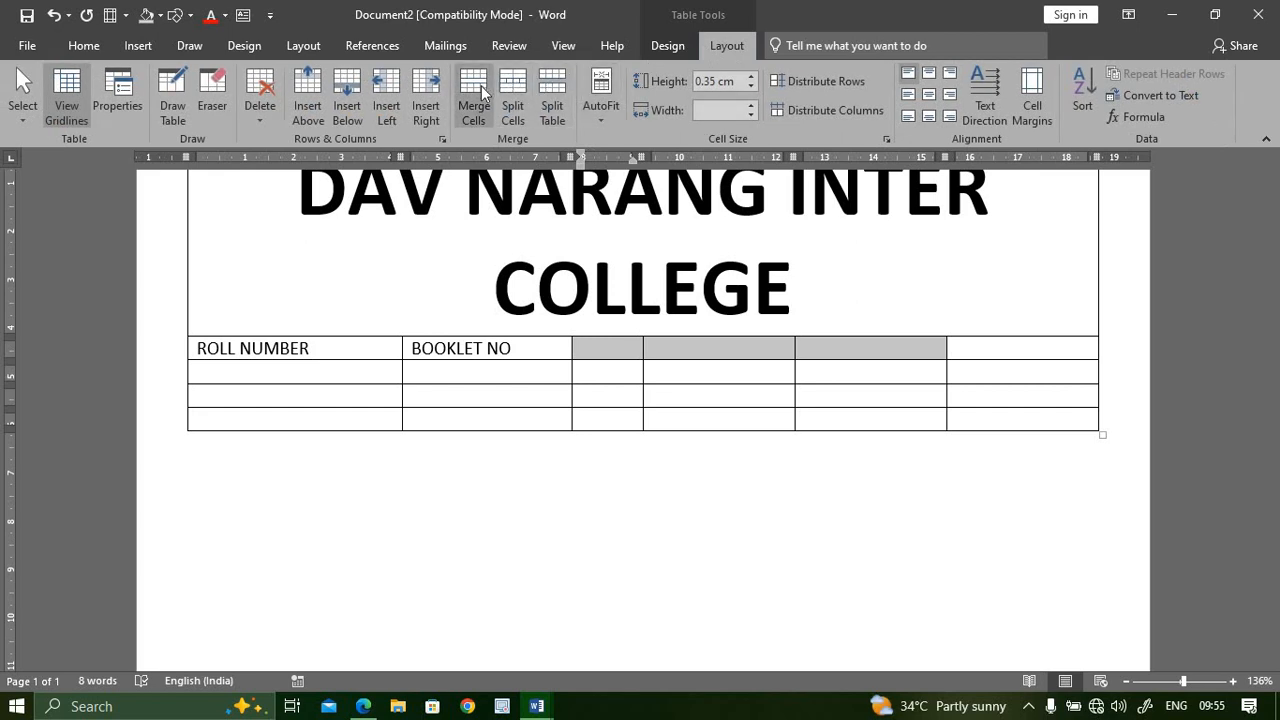
left_click(474, 95)
Step: Enter STUDENT BASIC DETAILS in the merged cell beside BOOKLET NO
left_click(807, 347)
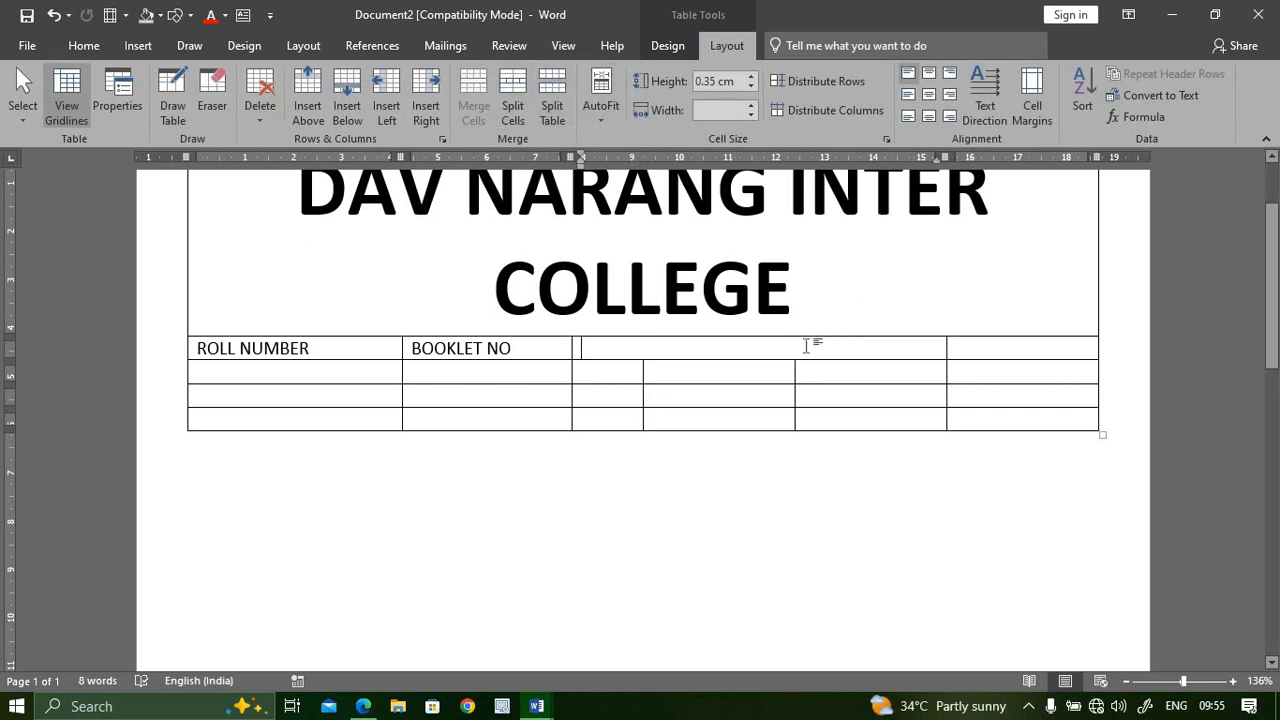
type("STUDENT ")
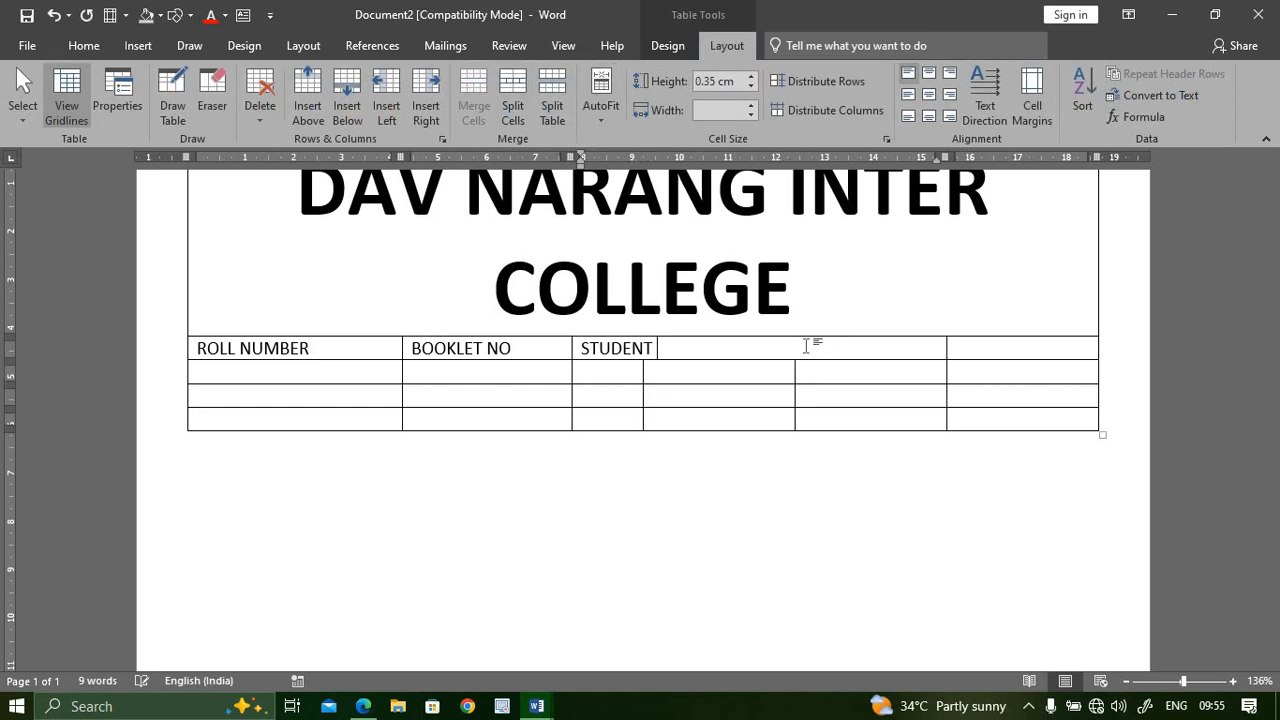
type("BASIC DE")
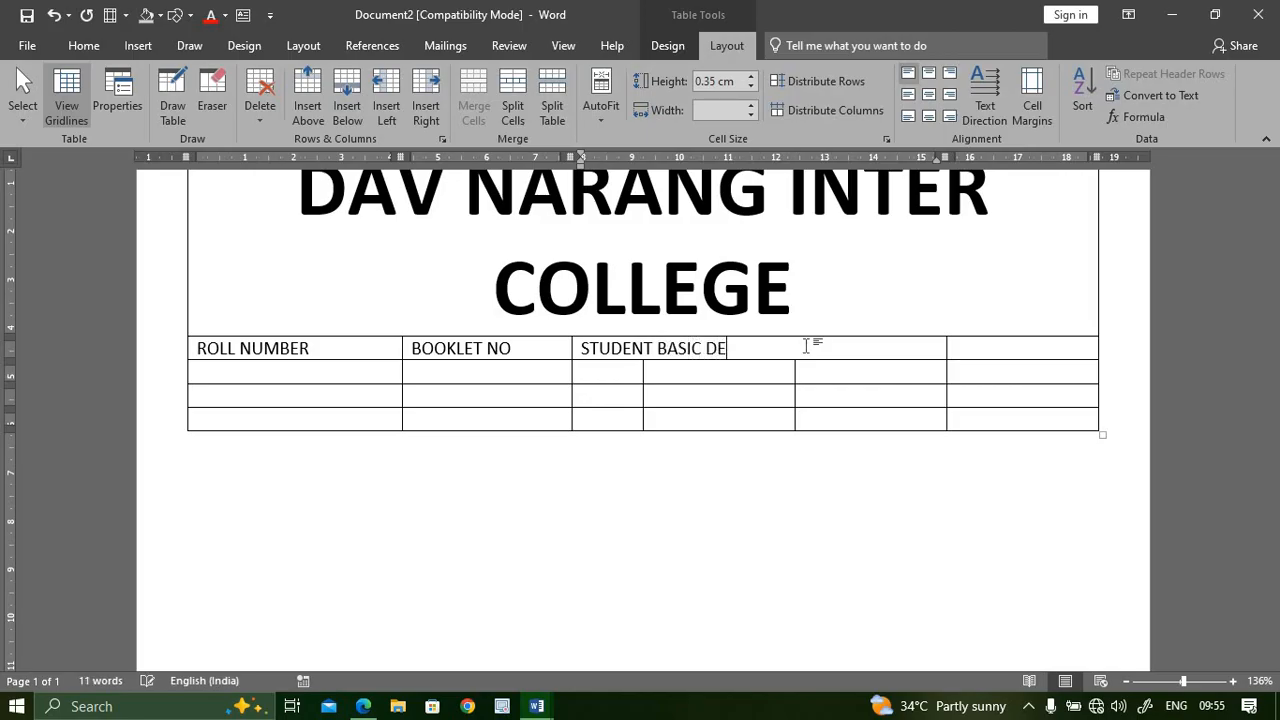
type("TAILS")
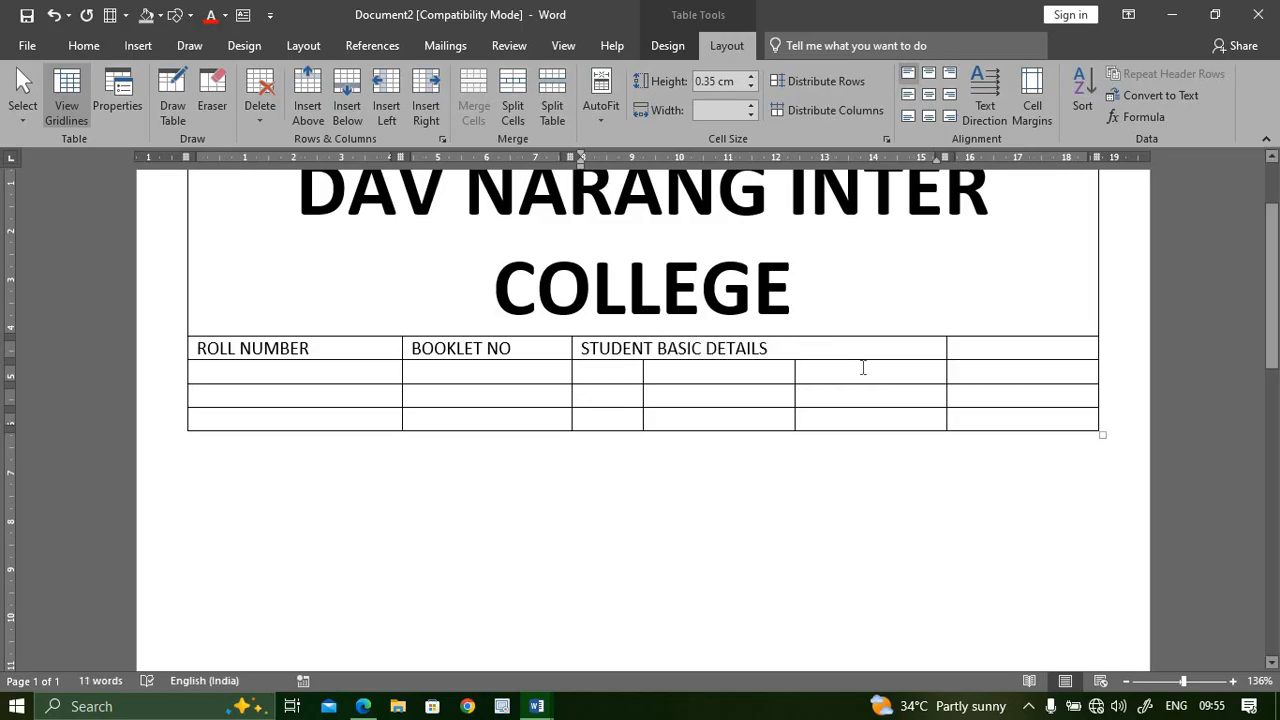
Step: Center the text of the whole ROLL NUMBER heading row horizontally and vertically
left_click(862, 369)
left_click(1011, 348)
left_click_drag(707, 348, 330, 348)
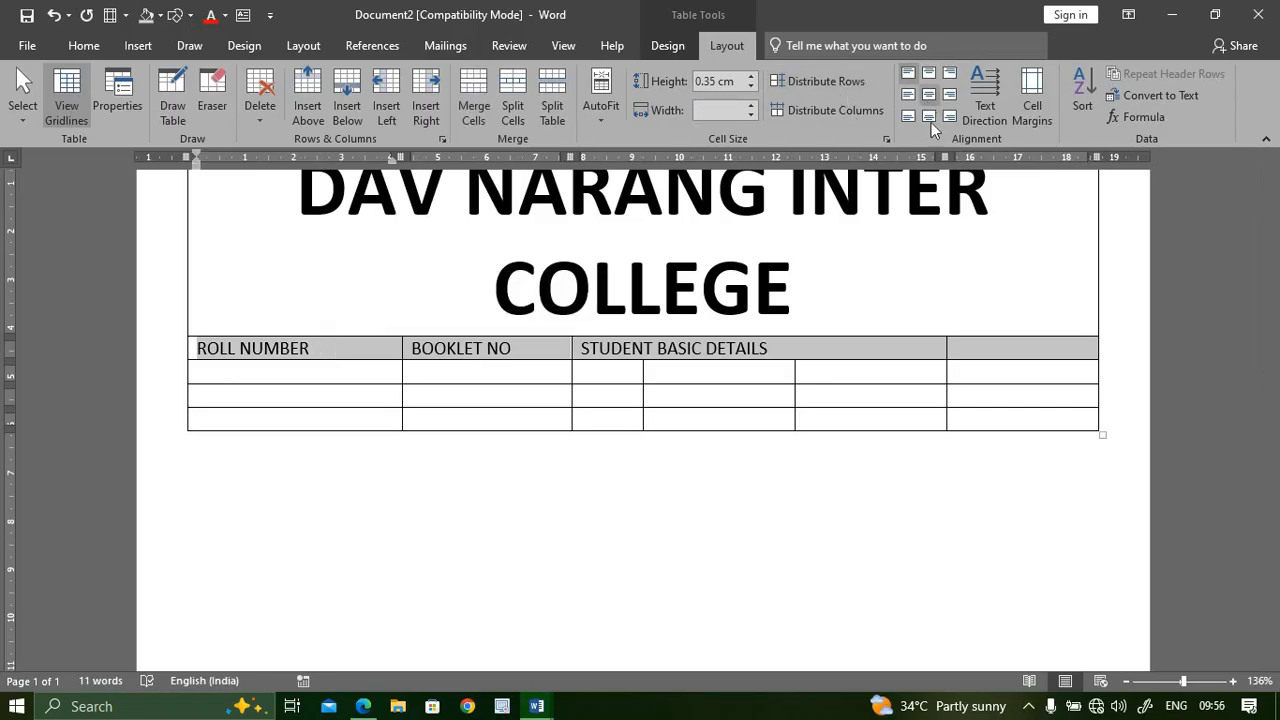
left_click(929, 95)
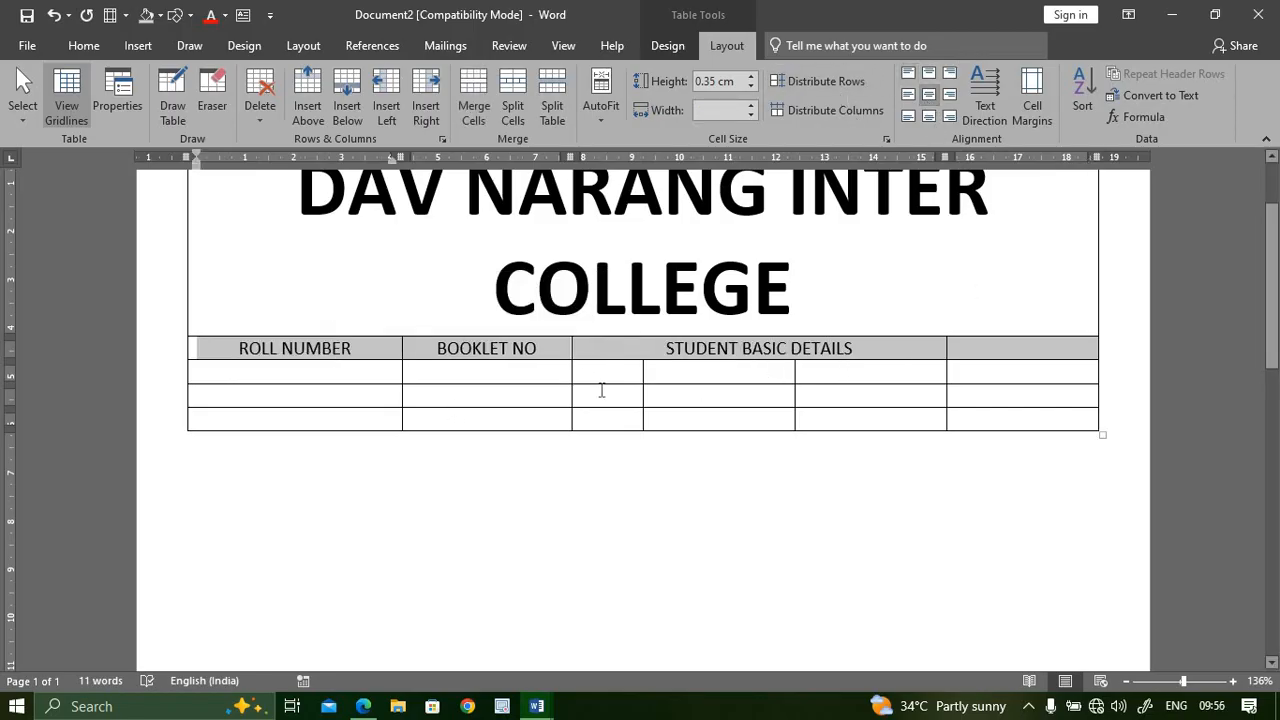
Step: Increase the height of the row below the headings to about 3.34 cm and merge its three cells under STUDENT BASIC DETAILS
left_click(593, 389)
left_click_drag(593, 385, 610, 519)
mouse_move(817, 449)
left_mouse_down()
mouse_move(647, 452)
mouse_move(629, 434)
left_mouse_up()
left_click(474, 105)
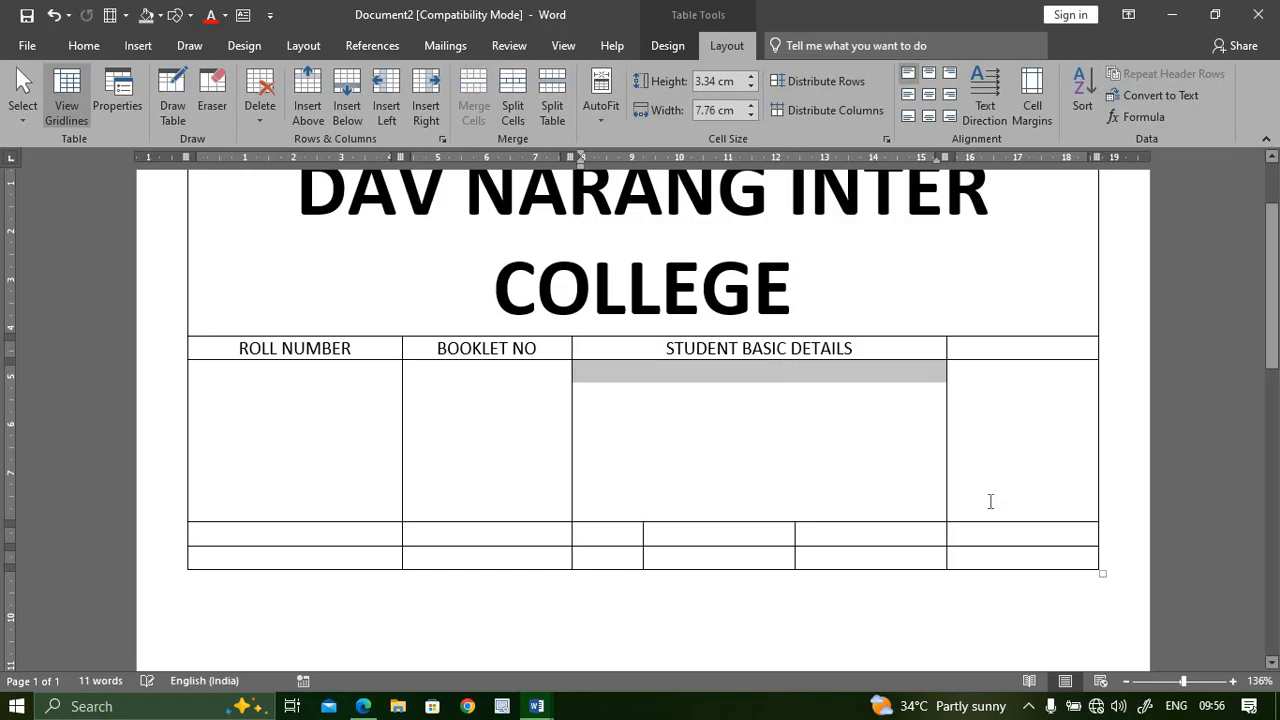
Step: Reduce the tall row's height to about 3.09 cm and merge its last cell with the empty heading cell above
key("Left")
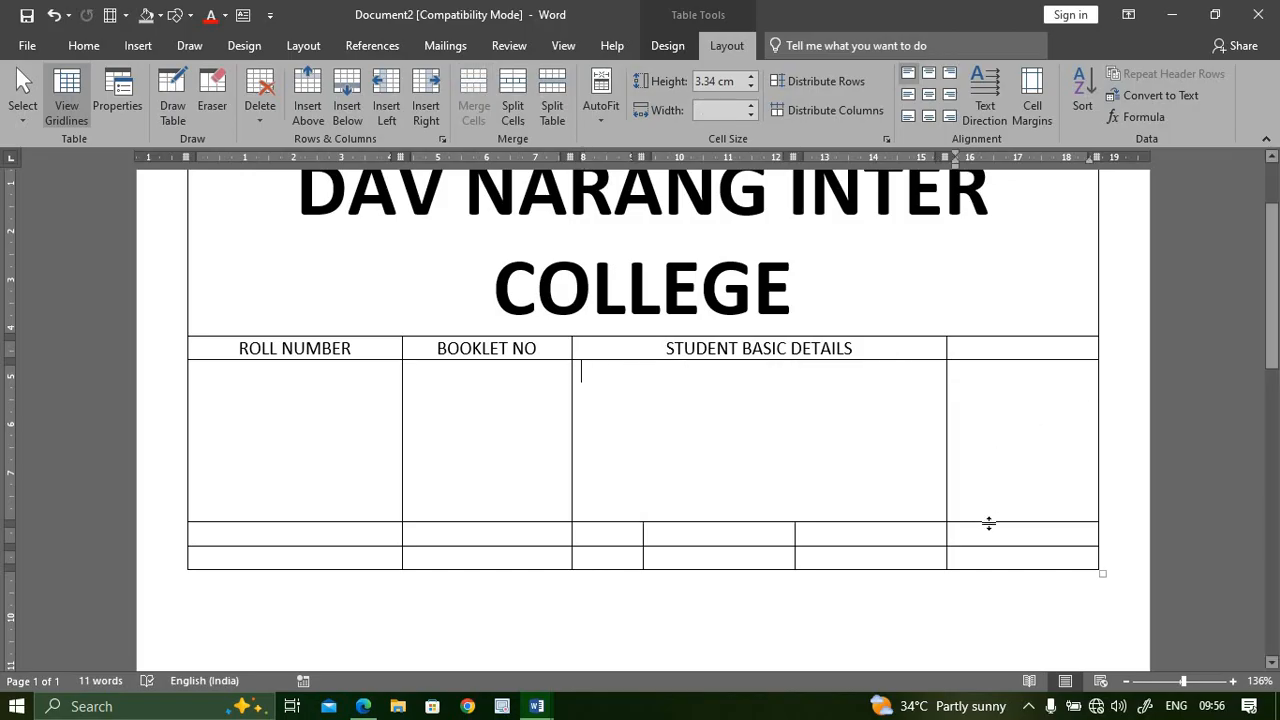
left_click_drag(988, 524, 990, 511)
left_click(1019, 364)
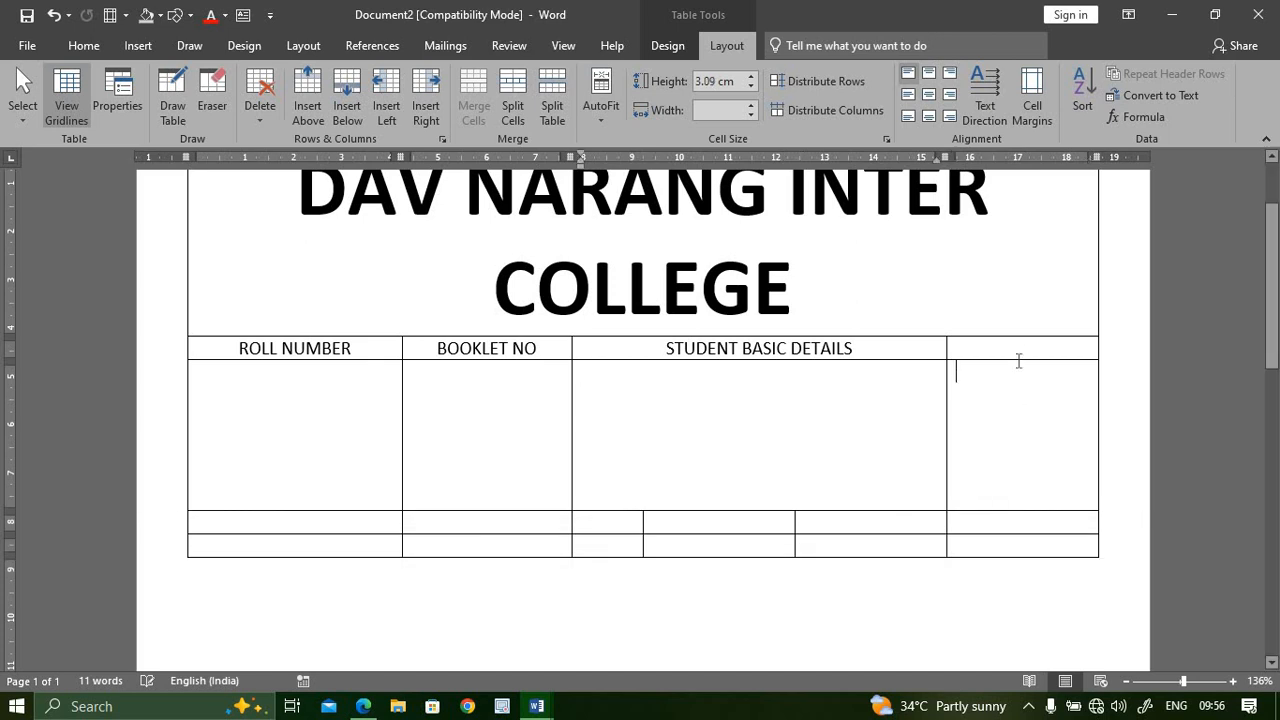
left_click_drag(1019, 361, 1020, 354)
left_click(474, 95)
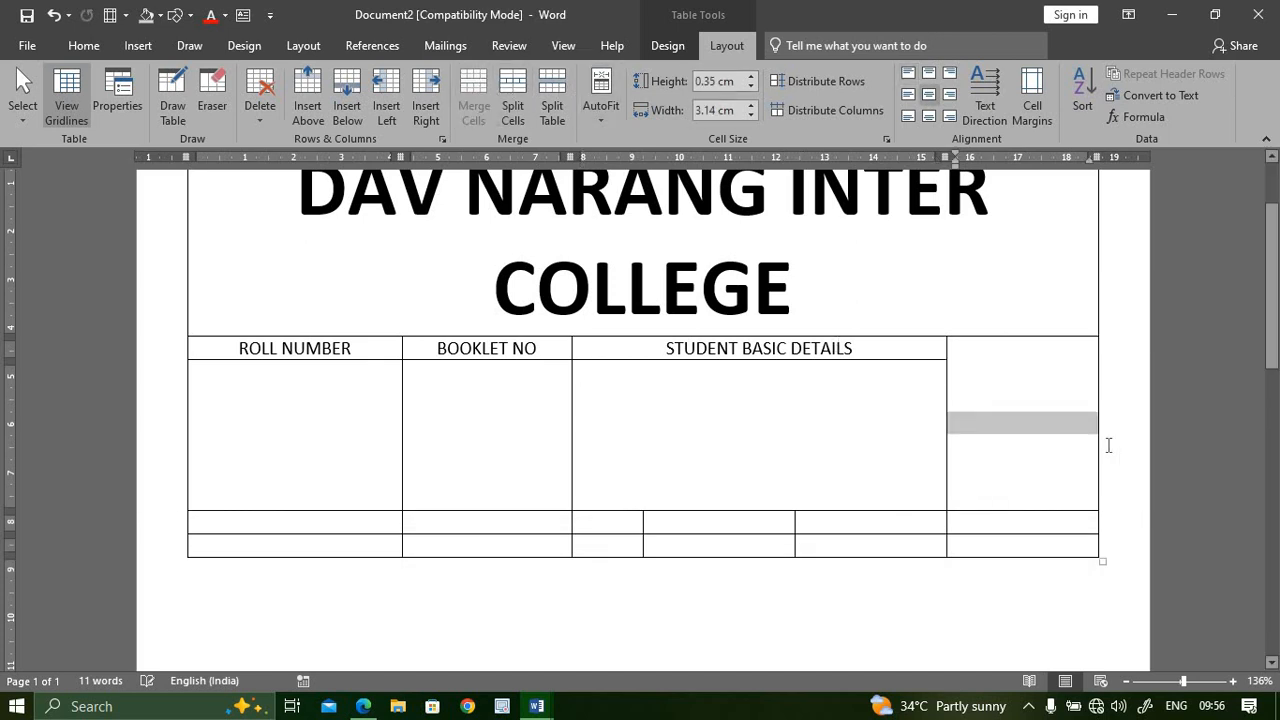
left_click(1037, 485)
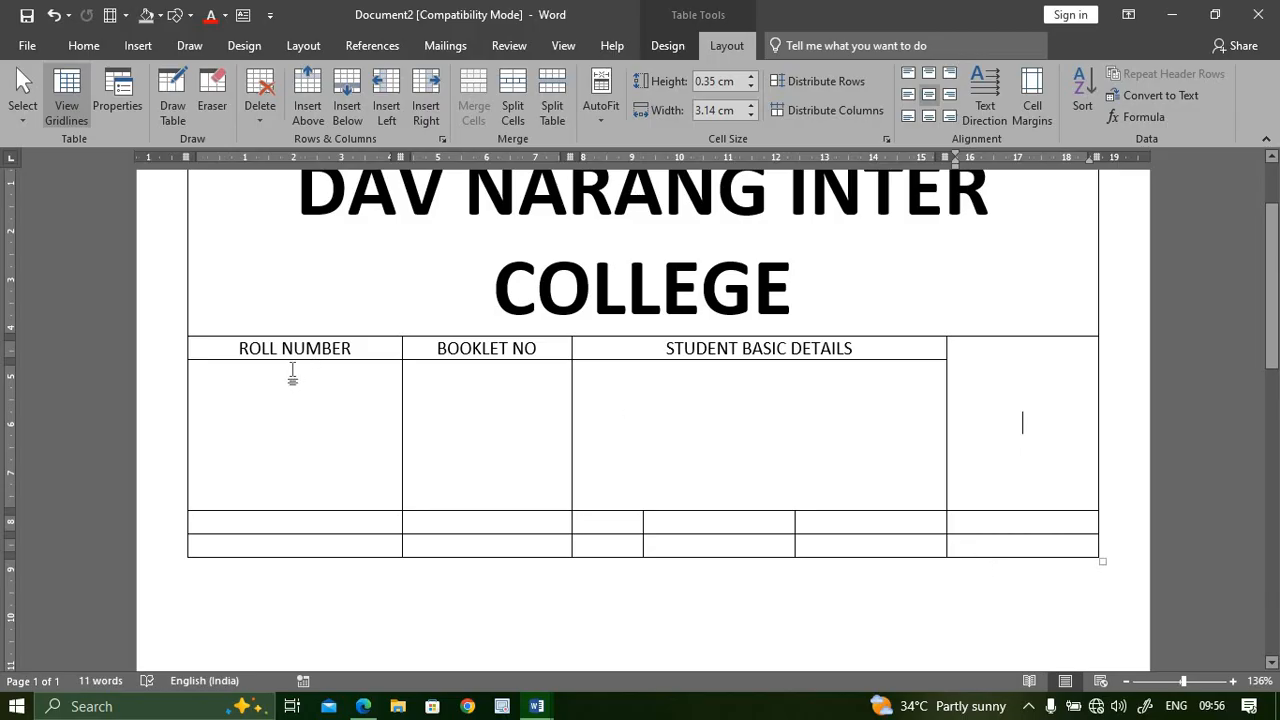
Step: Split the empty cell under ROLL NUMBER into 5 columns and 10 rows
left_click(293, 373)
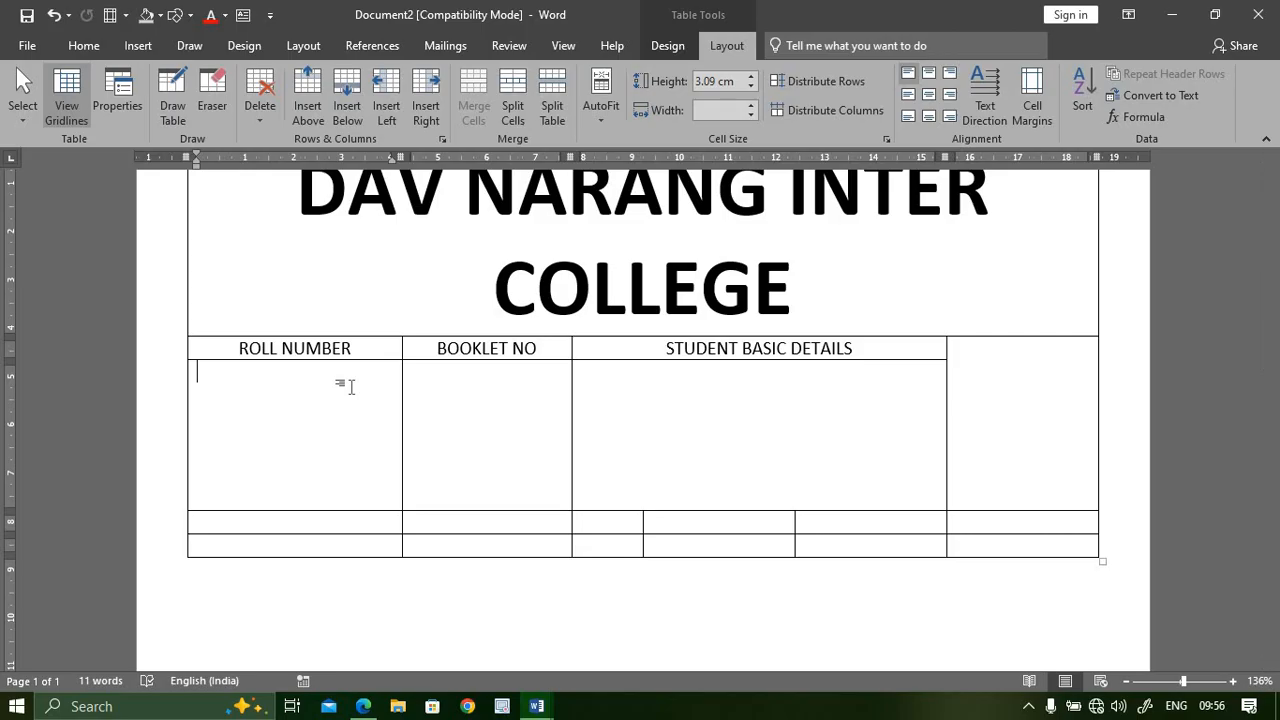
right_click(267, 408)
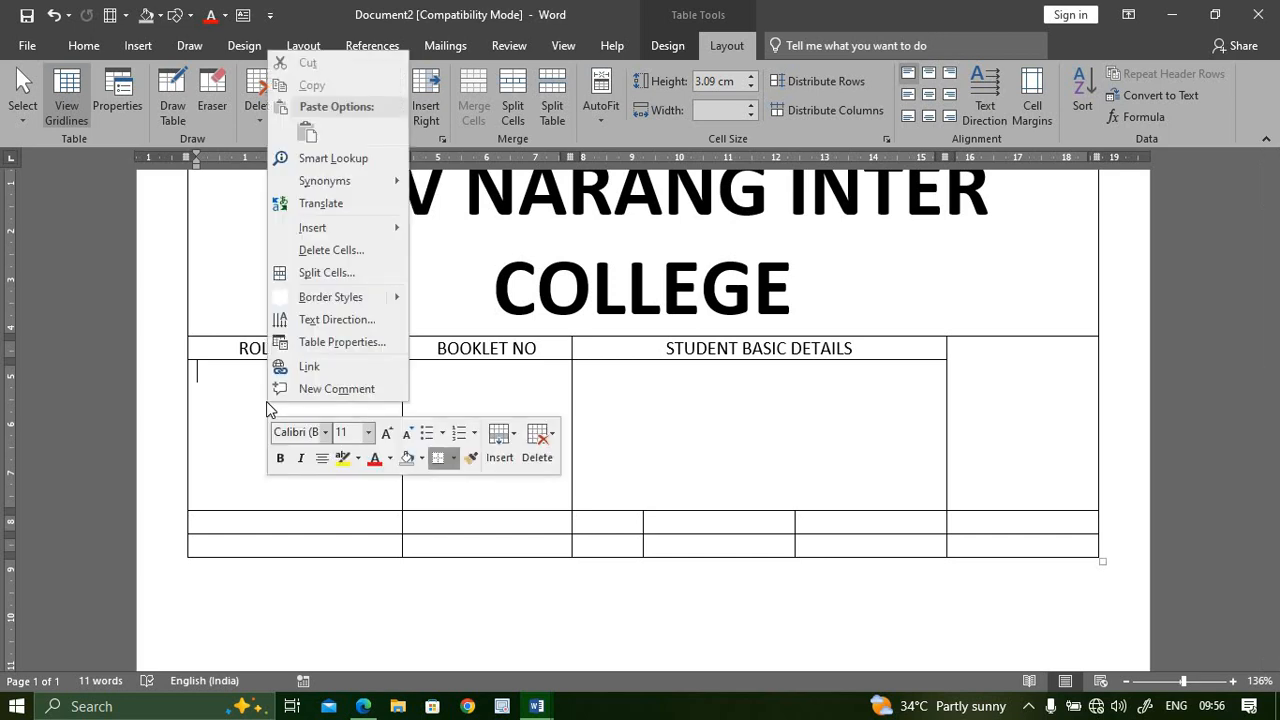
left_click(330, 273)
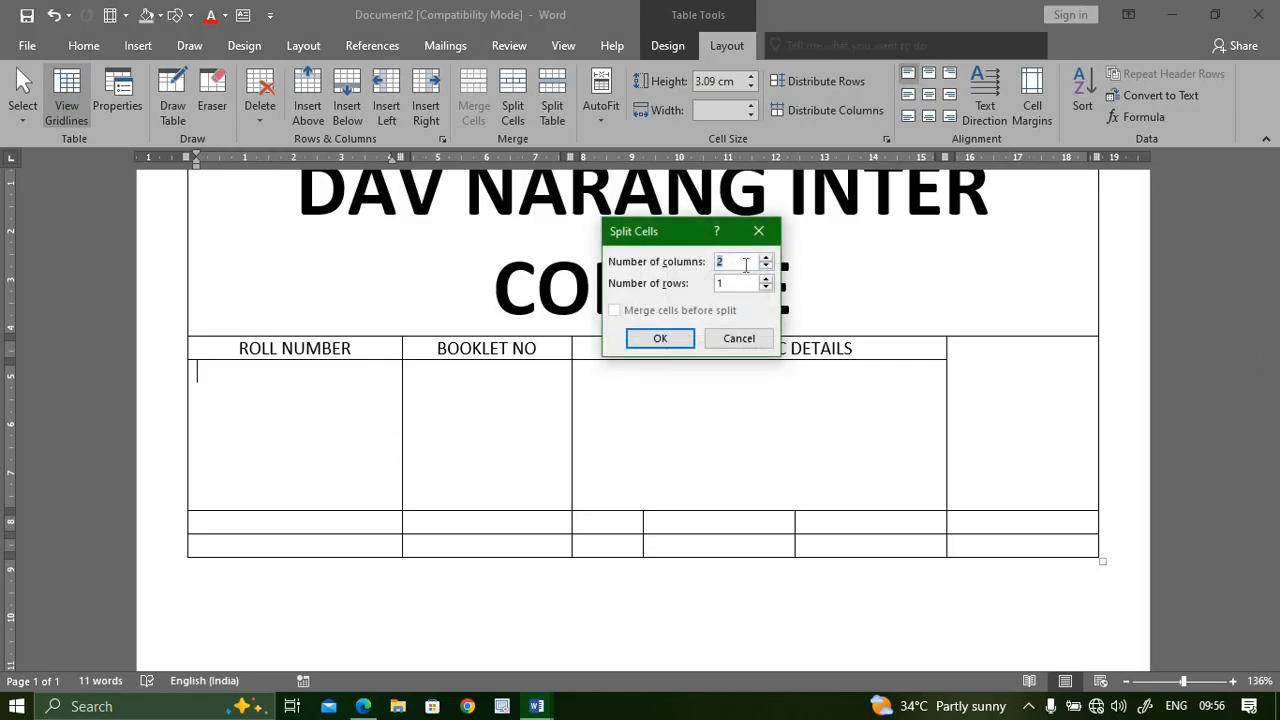
type("5")
key("Tab")
left_click(658, 340)
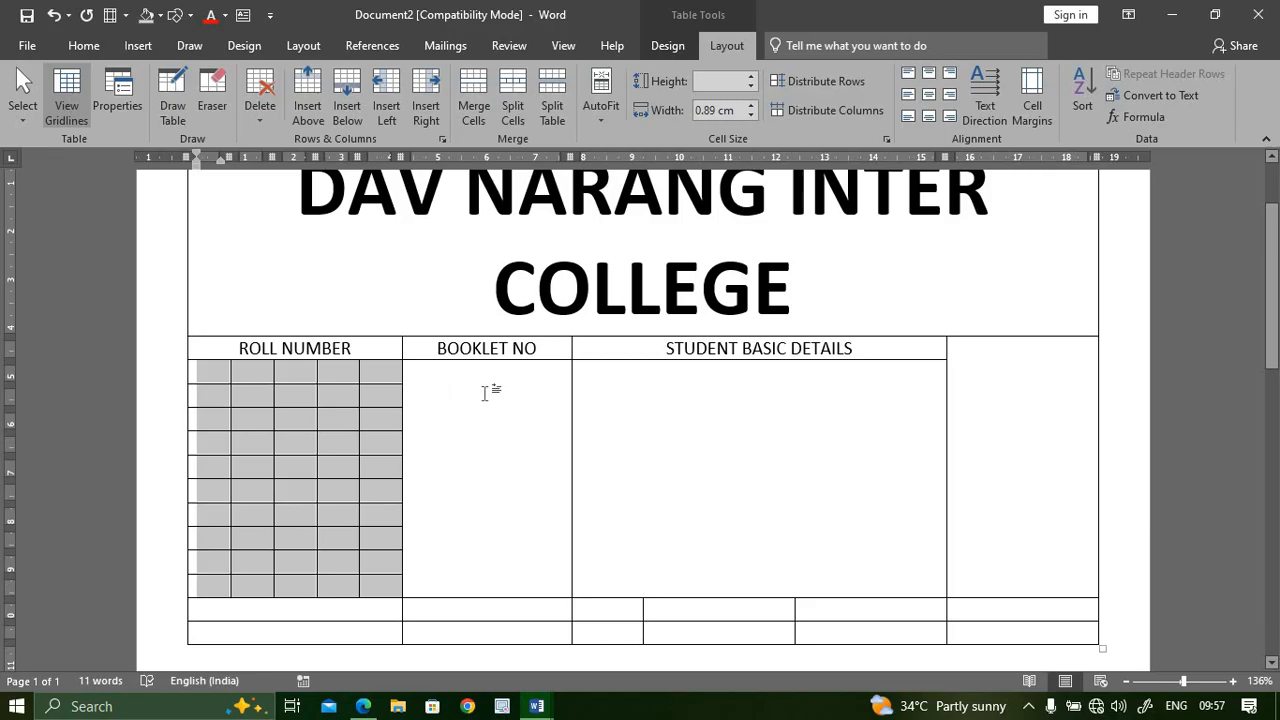
Step: Split the empty cell under BOOKLET NO into 4 columns and 10 rows
left_click(484, 389)
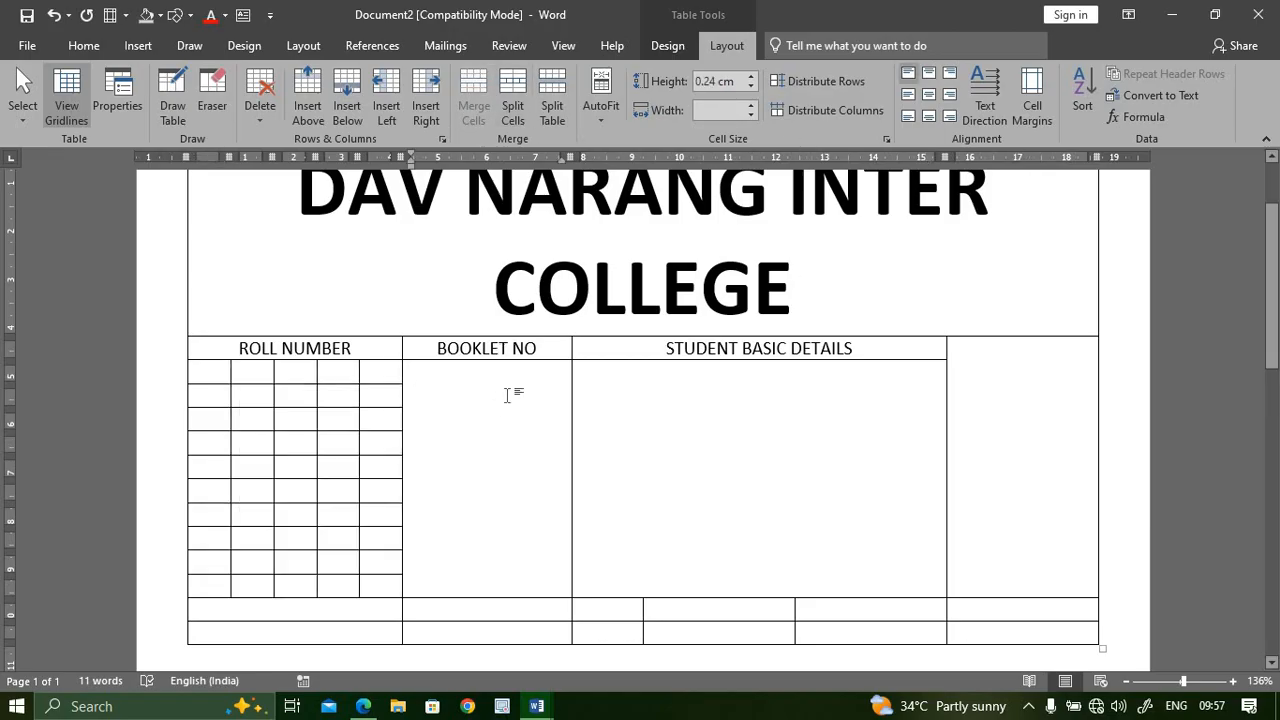
right_click(508, 394)
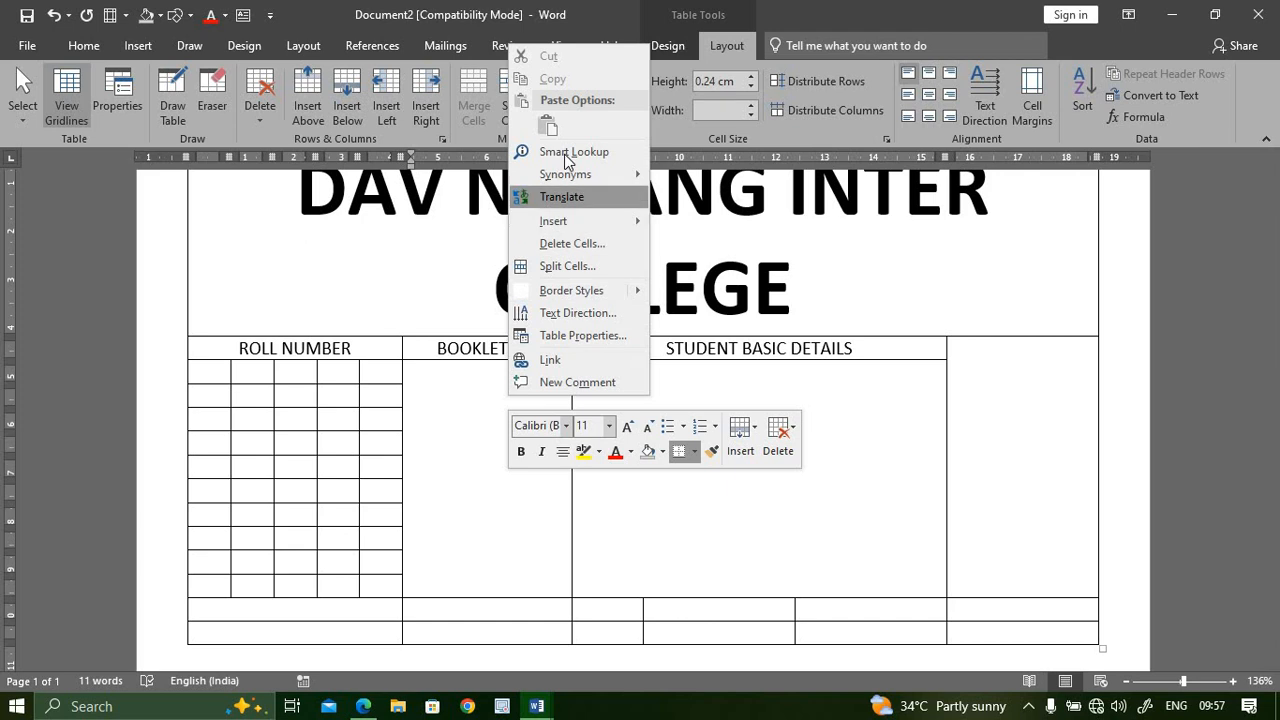
left_click(583, 266)
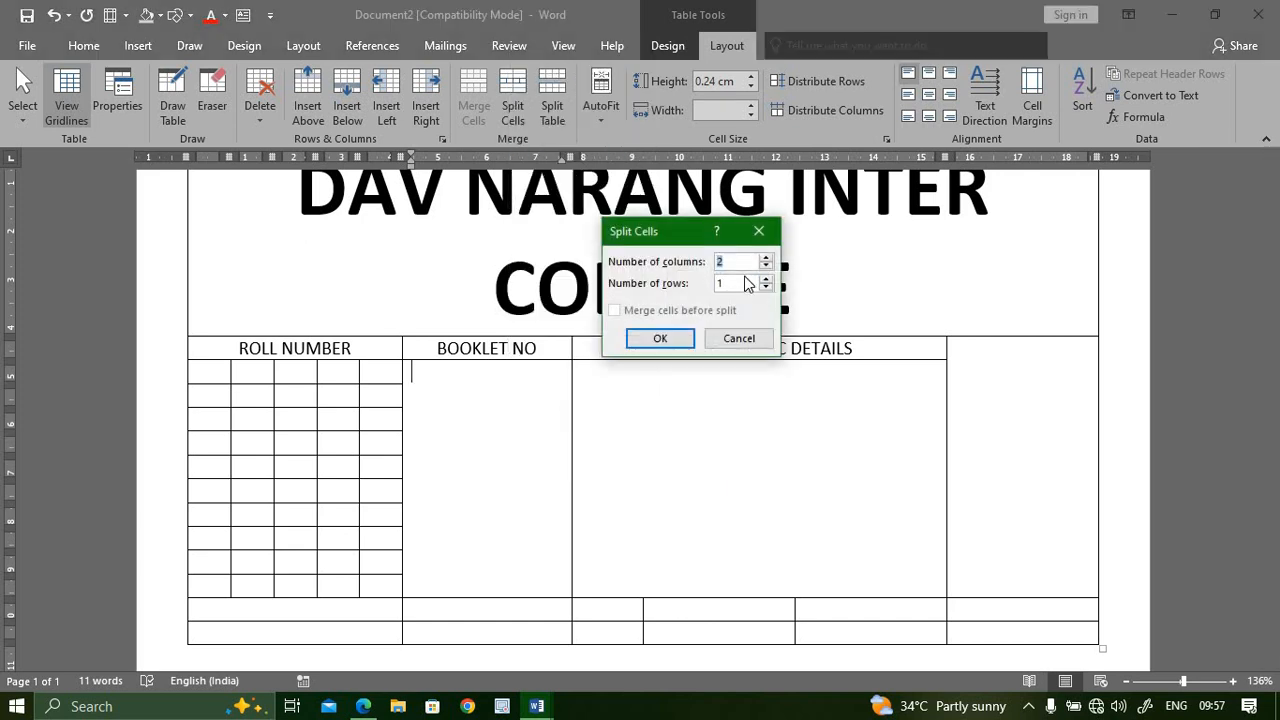
type("4")
key("Tab")
type("10")
left_click(660, 338)
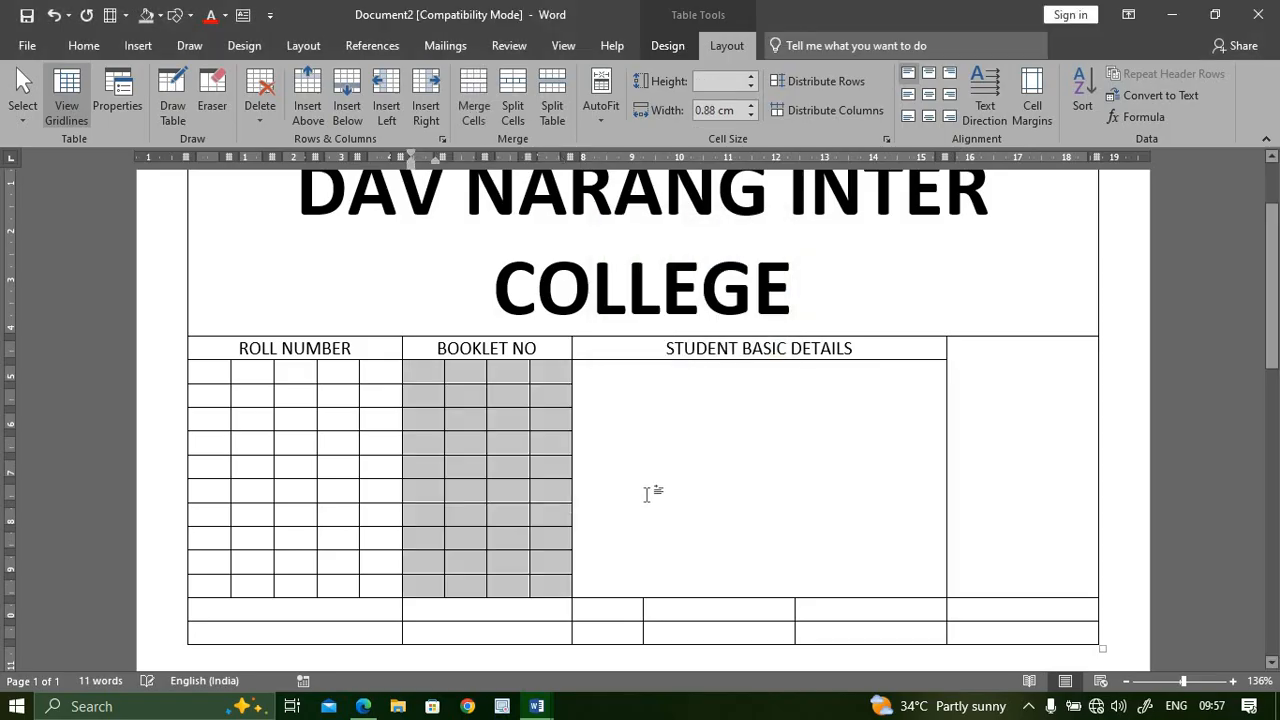
left_click(647, 494)
scroll(660, 510, "down", 3)
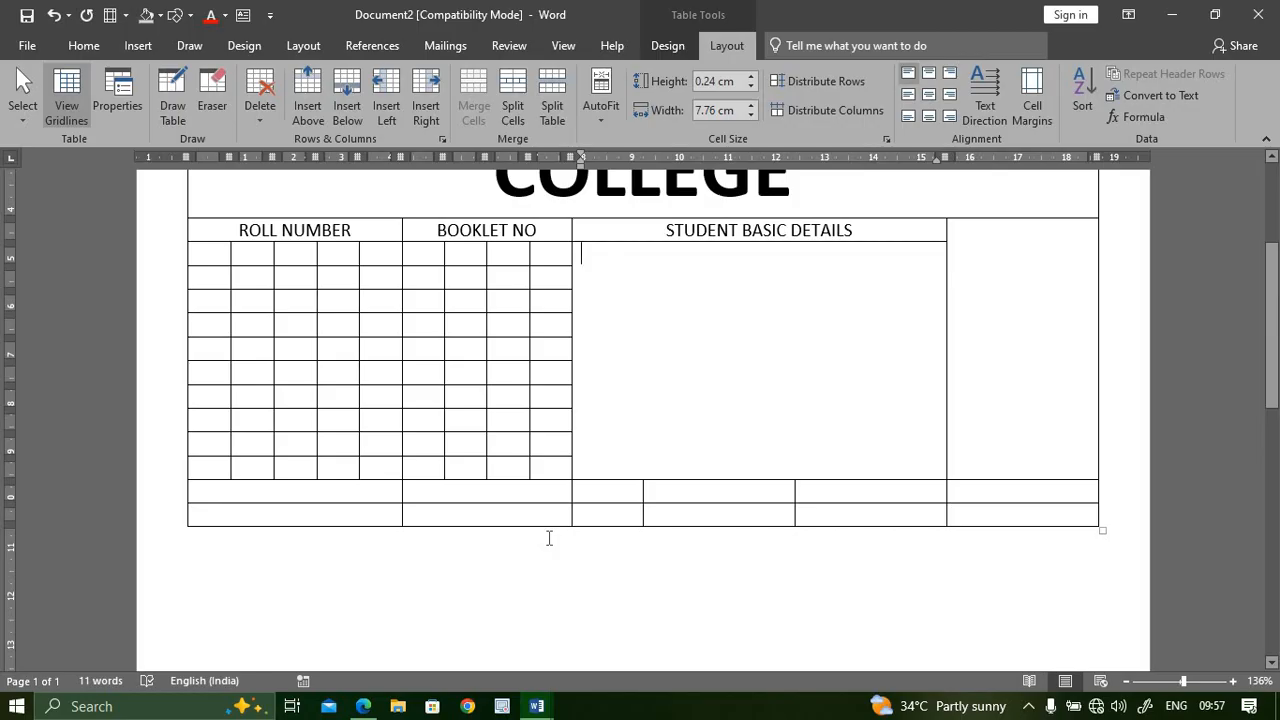
left_click(200, 280)
left_click_drag(210, 253, 394, 257)
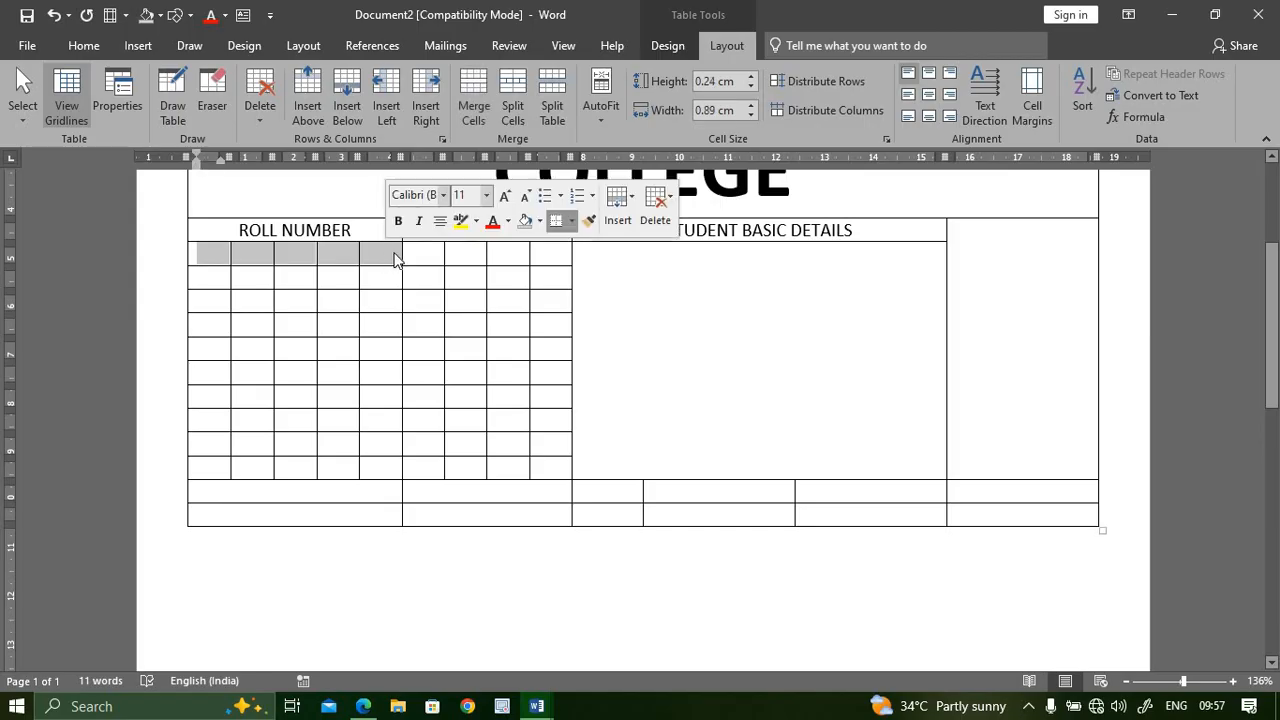
left_click_drag(511, 258, 420, 256)
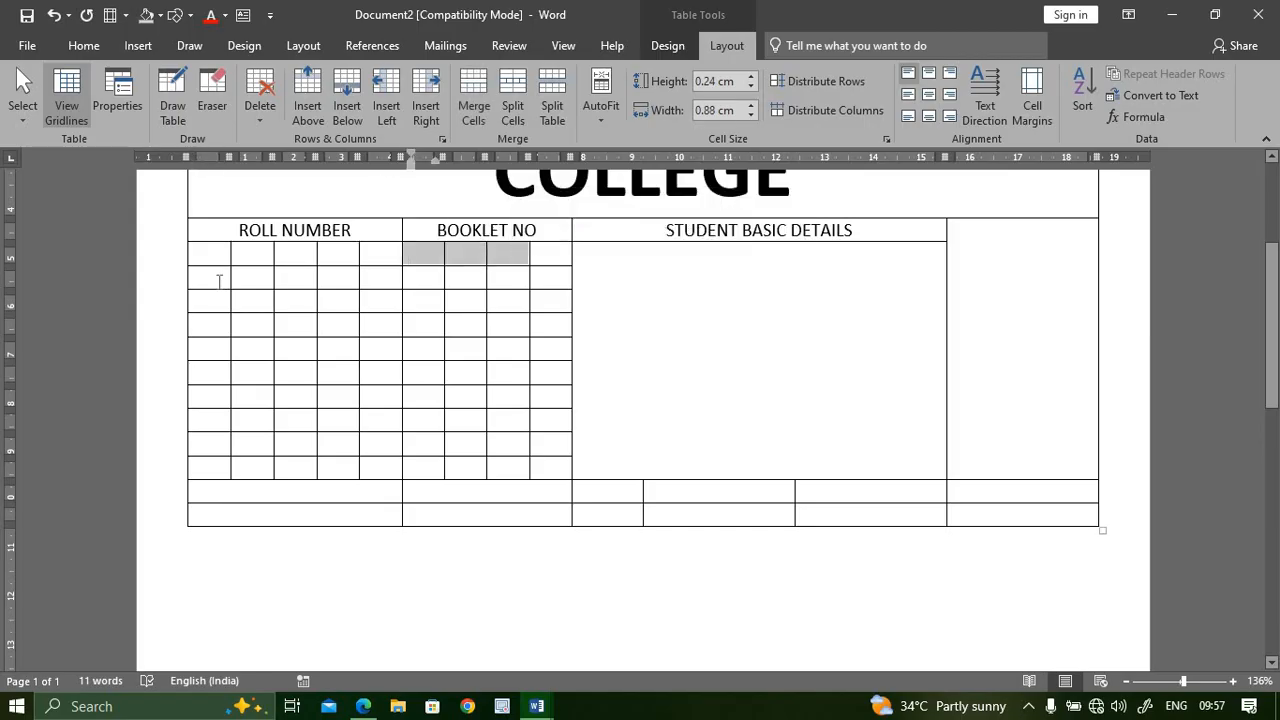
Step: Enter the digits 0, 1, 2, 3 and 4 across the second row of the ROLL NUMBER grid
left_click(218, 280)
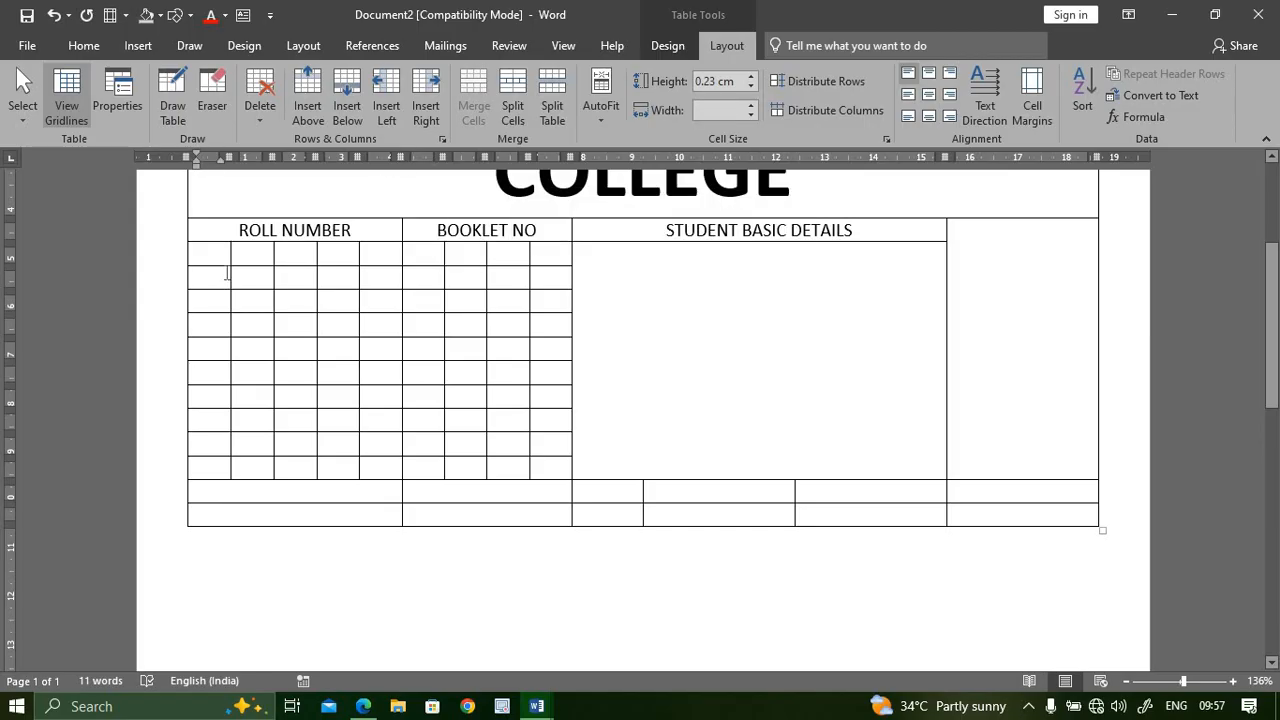
type("0")
key("Tab")
type("1")
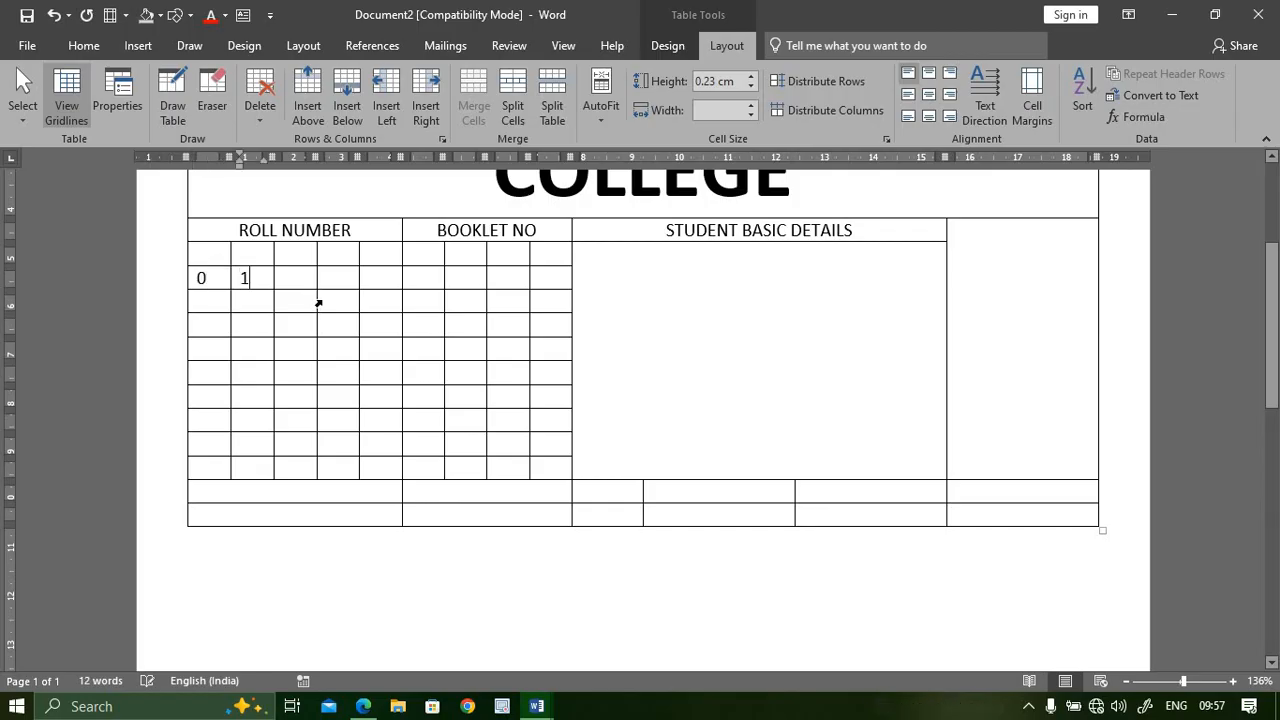
key("Tab")
type("2")
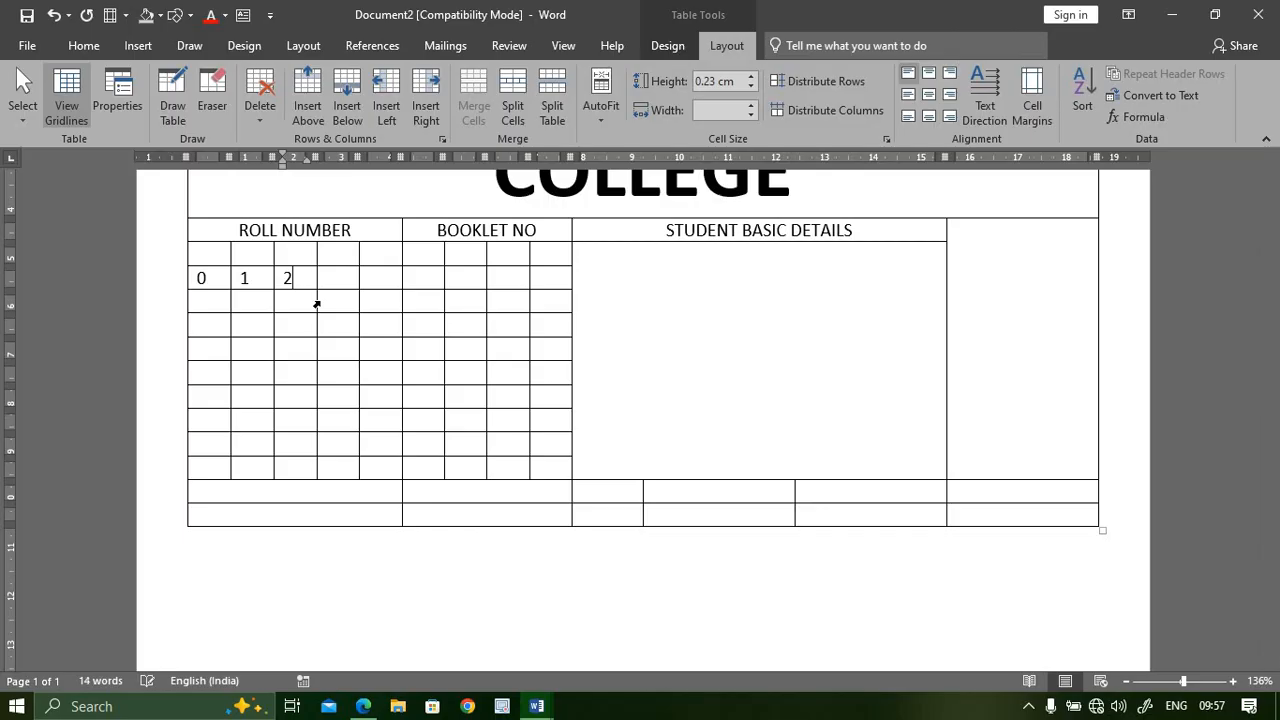
key("Tab")
type("3")
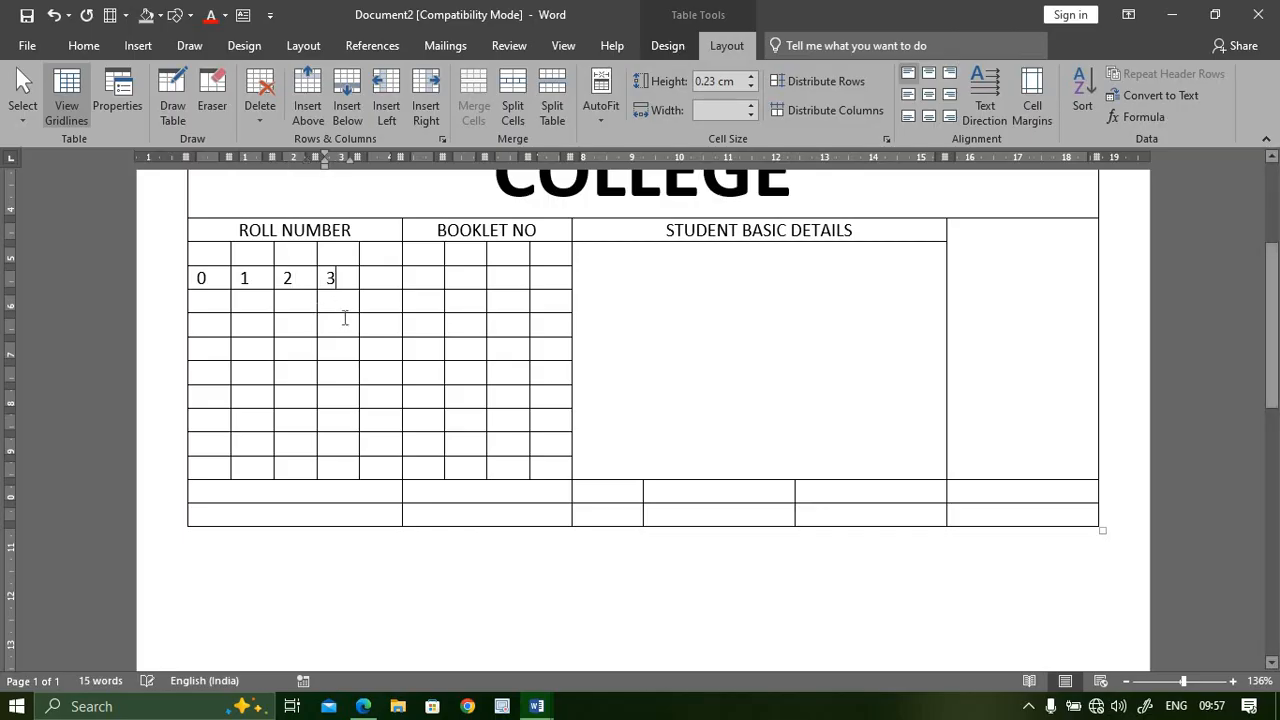
key("Tab")
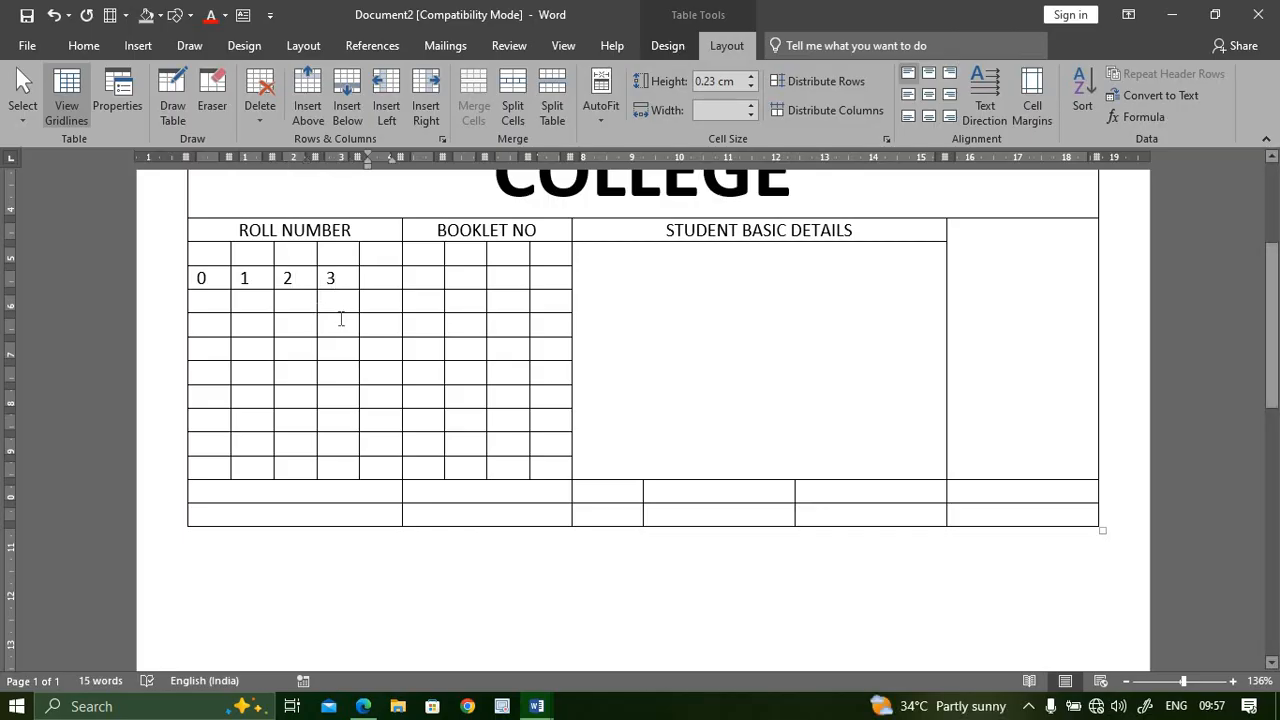
type("4")
Step: Enter the digits 0, 1, 2 and 3 across the second row of the BOOKLET NO grid
left_click(410, 281)
type("0")
left_click(466, 280)
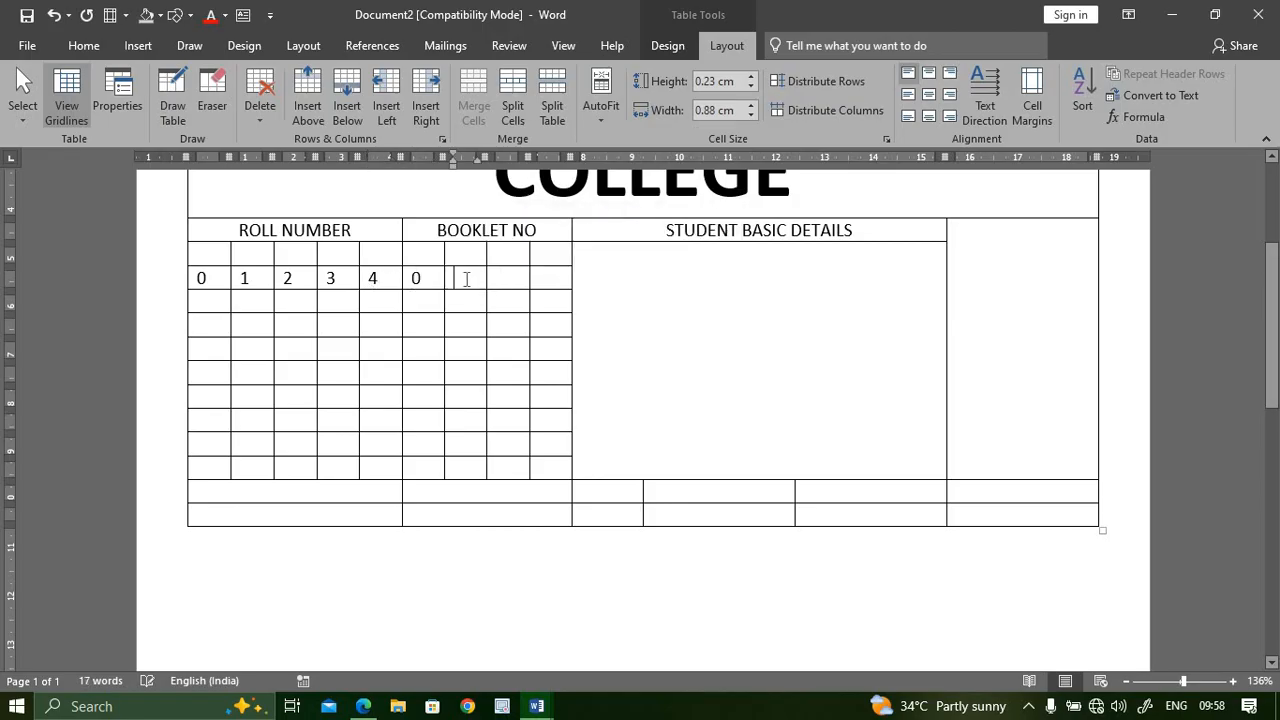
type("1")
left_click(508, 279)
type("2")
left_click(544, 281)
type("3")
Step: Enter the digits 1 to 8 down the first column of the ROLL NUMBER grid, below the 0
left_click_drag(352, 279, 207, 283)
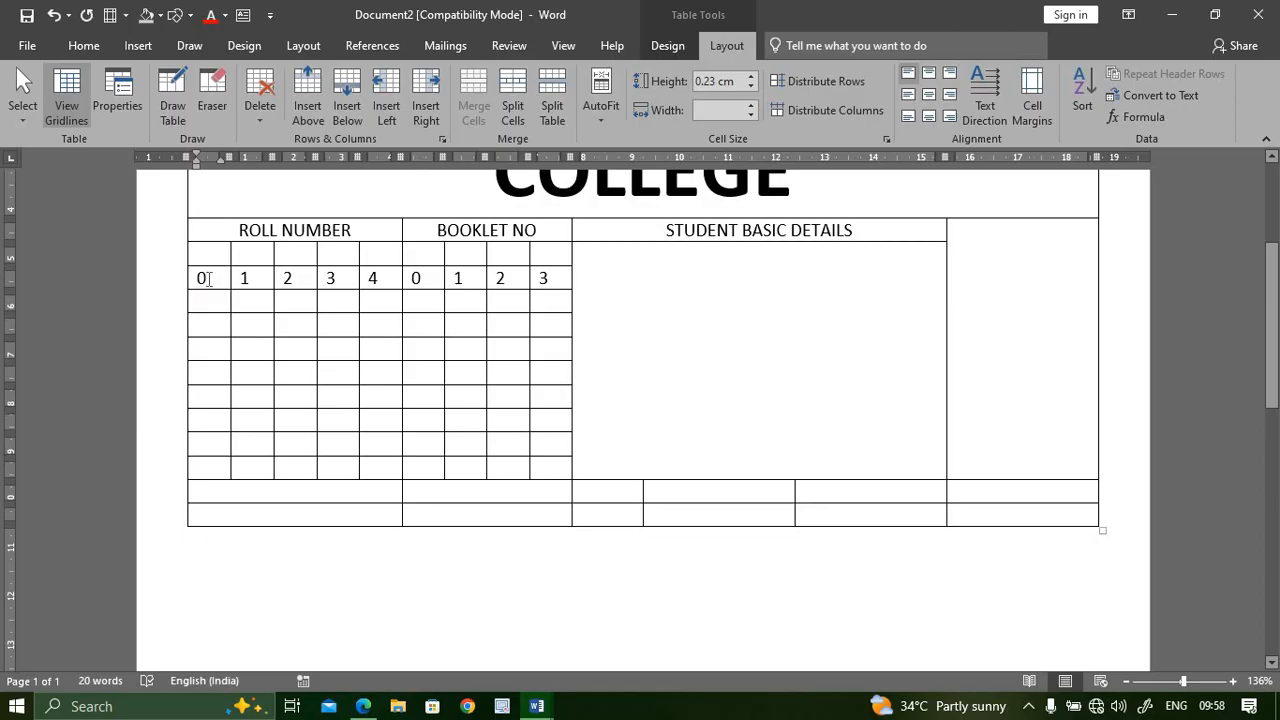
type("1 ")
type("2 ")
type("3 ")
type("4 ")
type("5 ")
type("6 ")
type("7")
left_click(222, 468)
type("8")
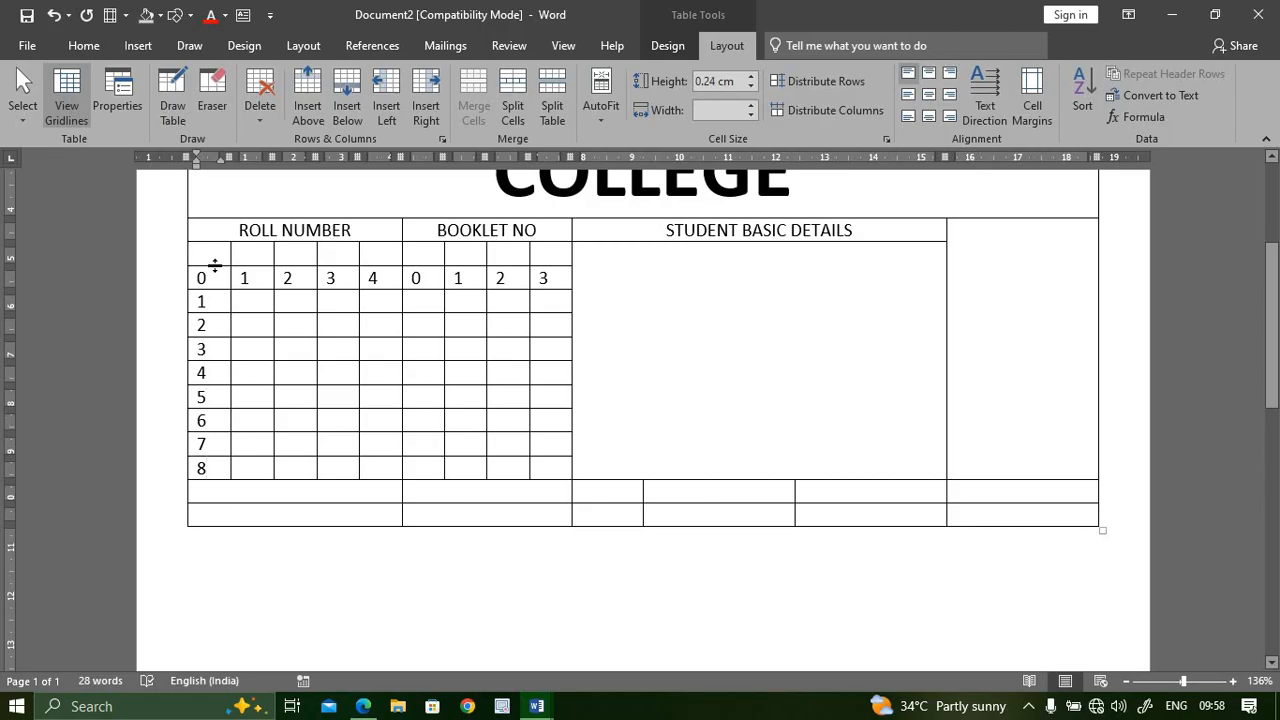
Step: Copy the digits 0 to 8 from the first ROLL NUMBER column into every other column of both grids and centre them in their cells
left_click_drag(200, 278, 206, 463)
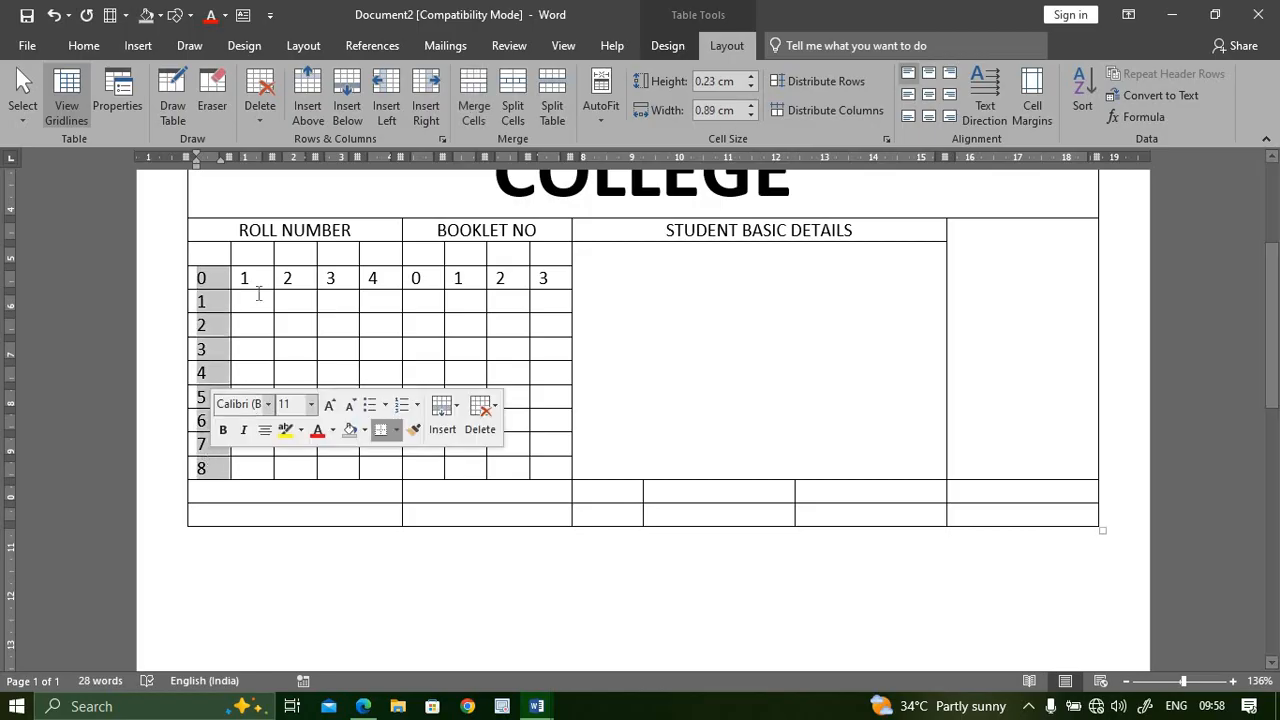
left_click_drag(245, 295, 531, 457)
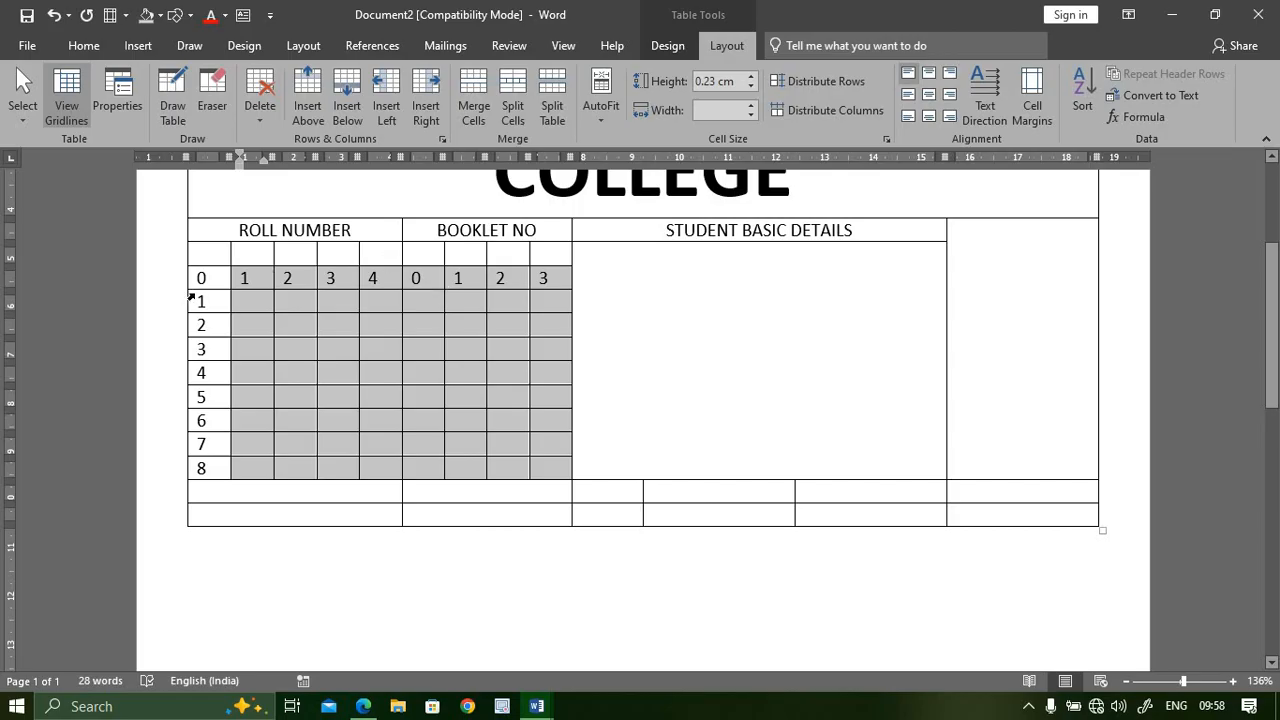
left_click_drag(199, 279, 222, 470)
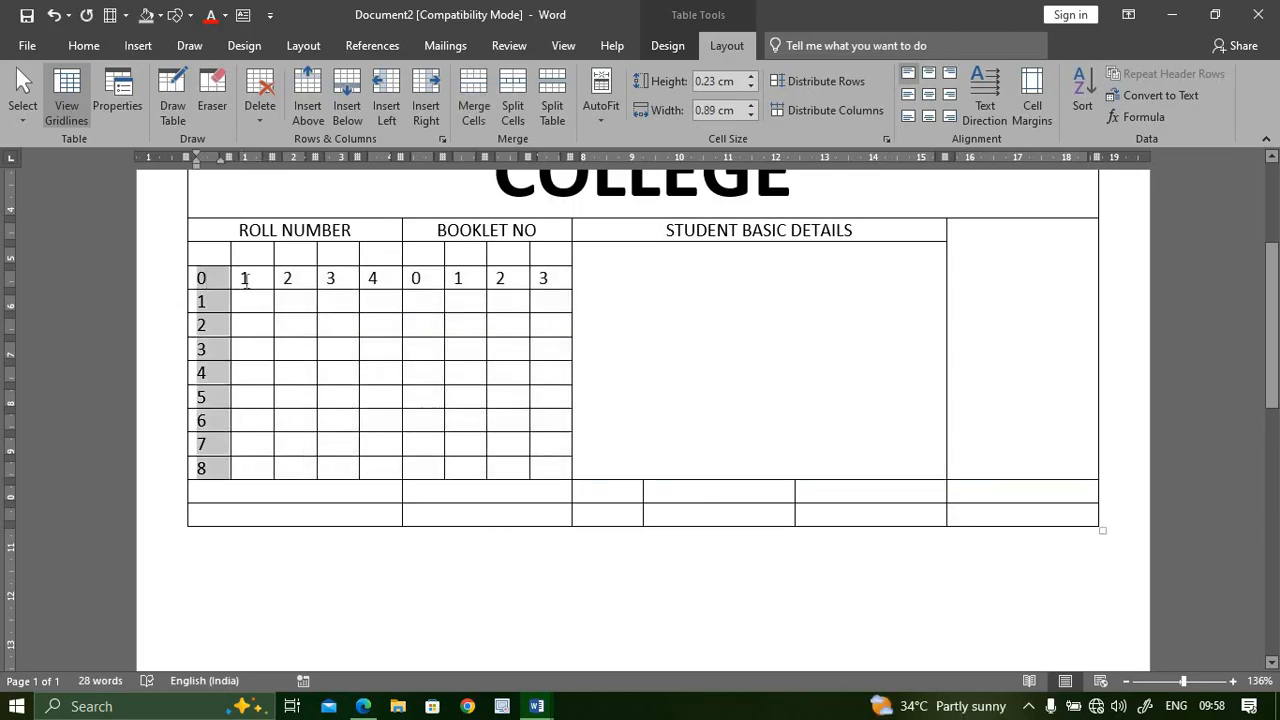
left_click_drag(246, 281, 192, 281)
key("ctrl+v")
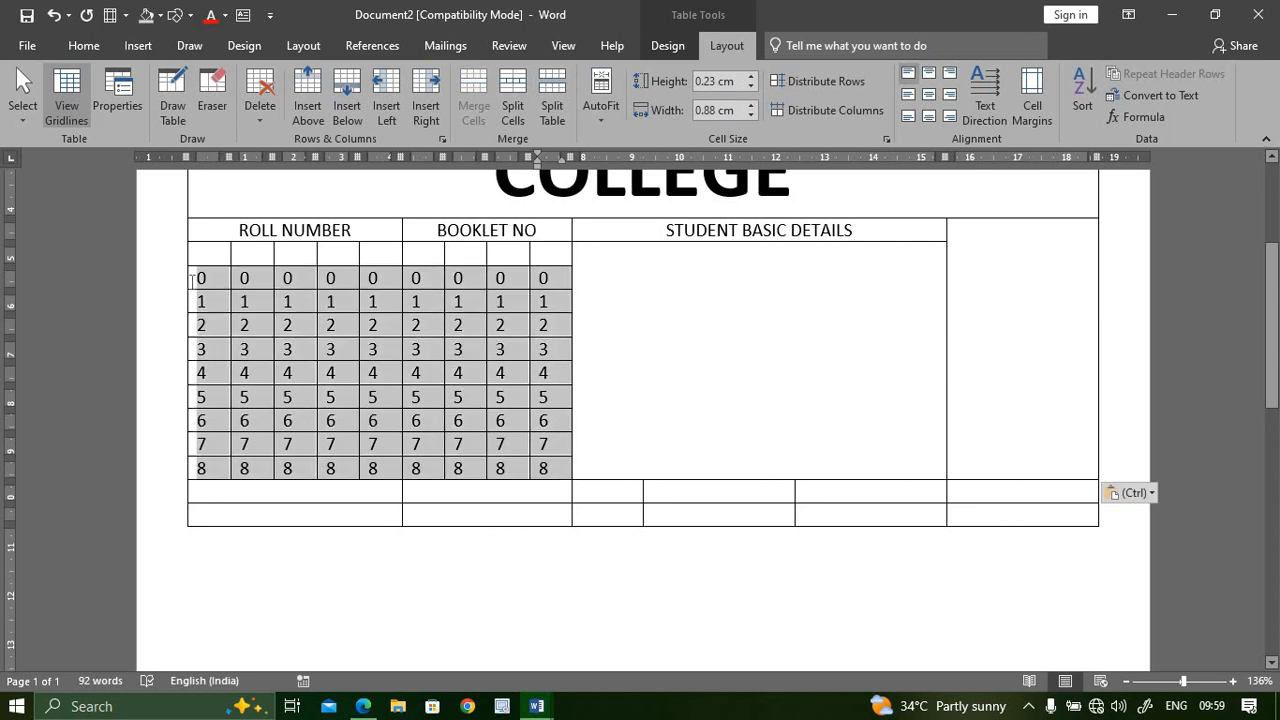
left_click(929, 95)
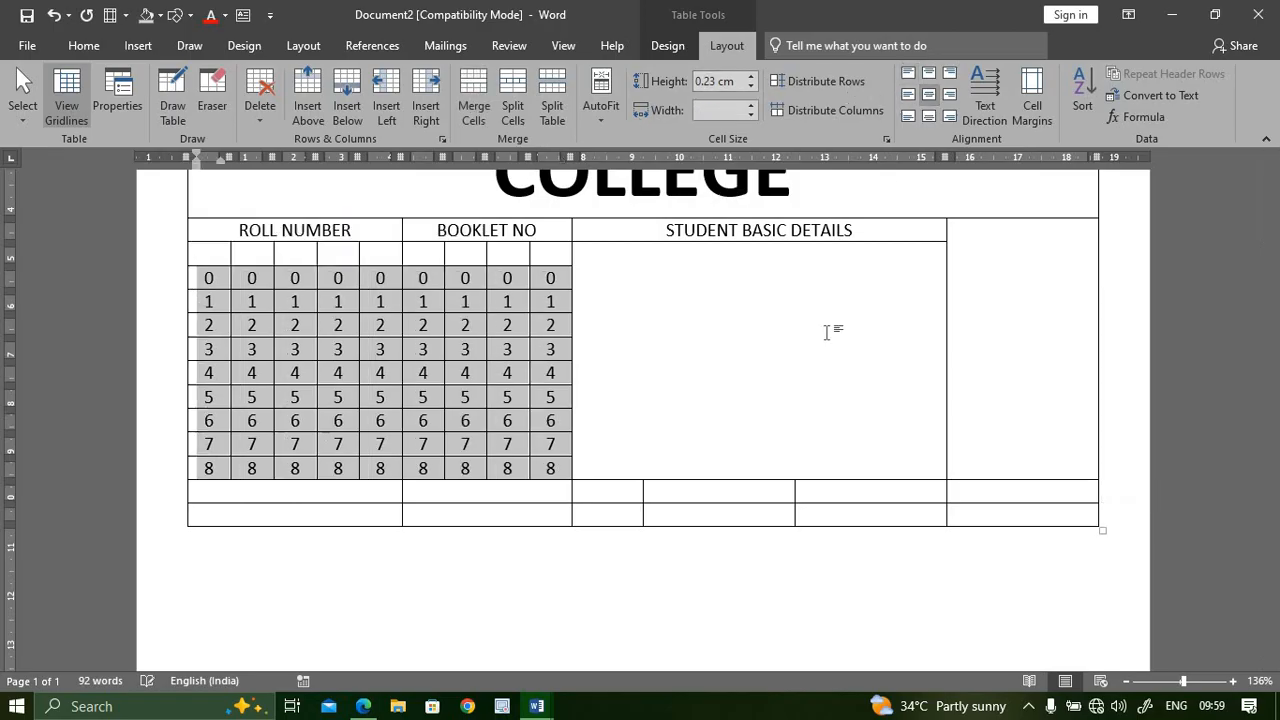
Step: Draw a text box about 7 cm wide in the cell under STUDENT BASIC DETAILS and enter STUDENT NAME in it
left_click(777, 345)
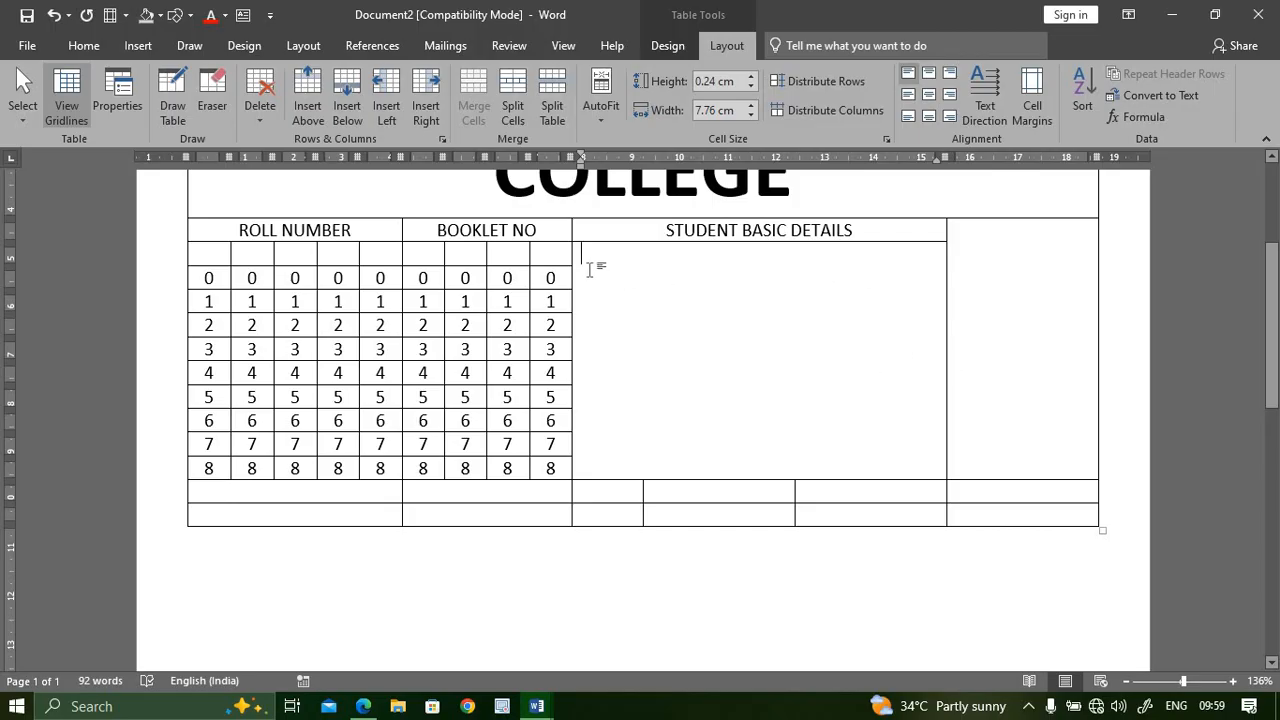
left_click(161, 42)
left_click(181, 124)
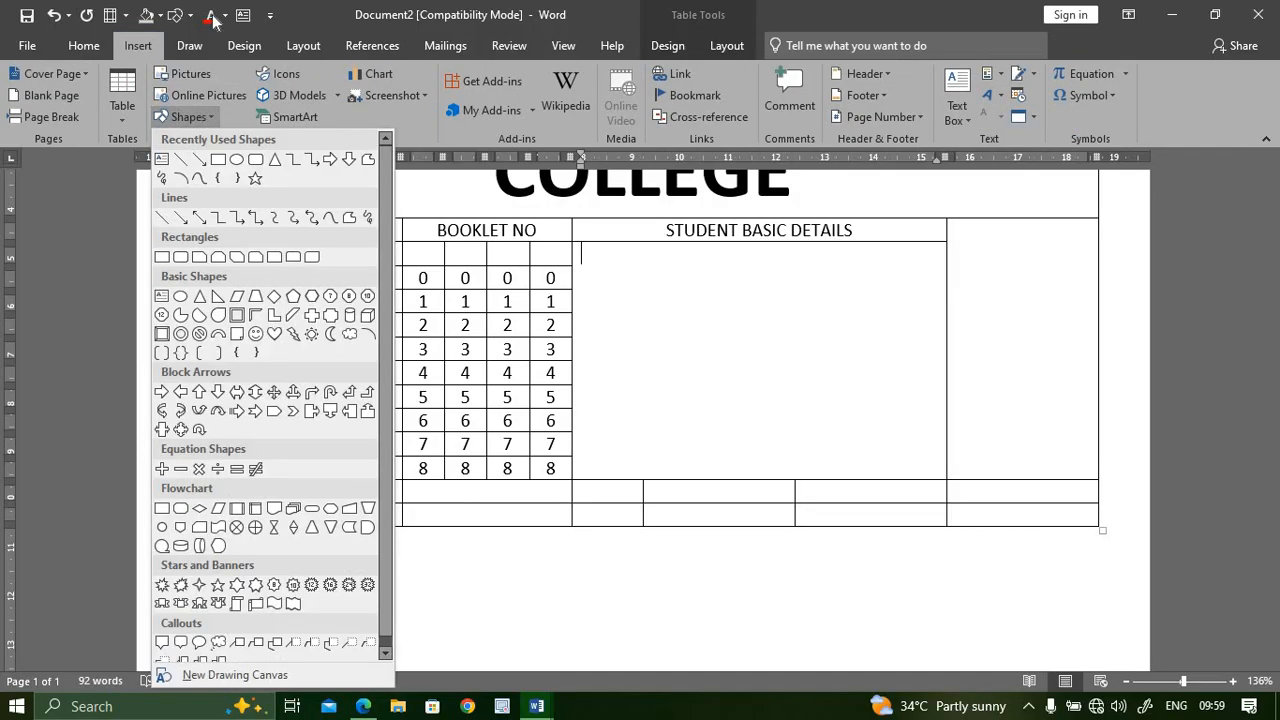
left_click(243, 15)
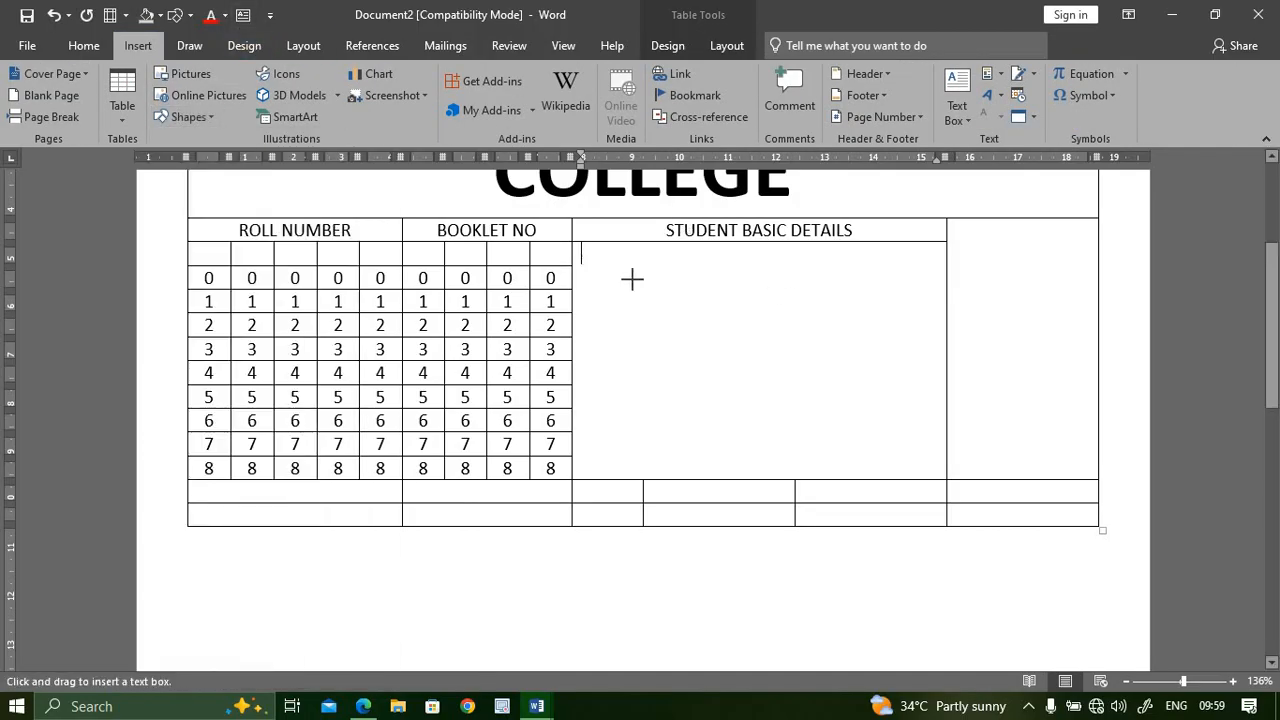
left_click_drag(583, 263, 935, 273)
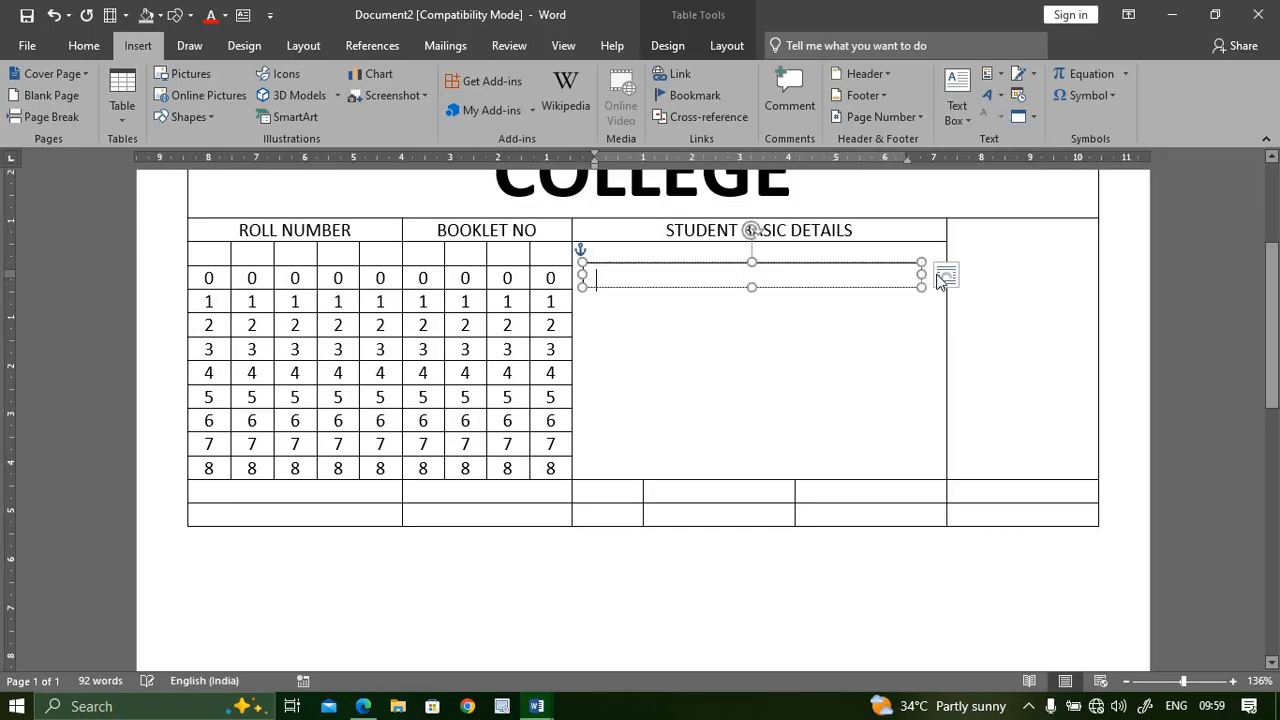
type("STUDENT NAME")
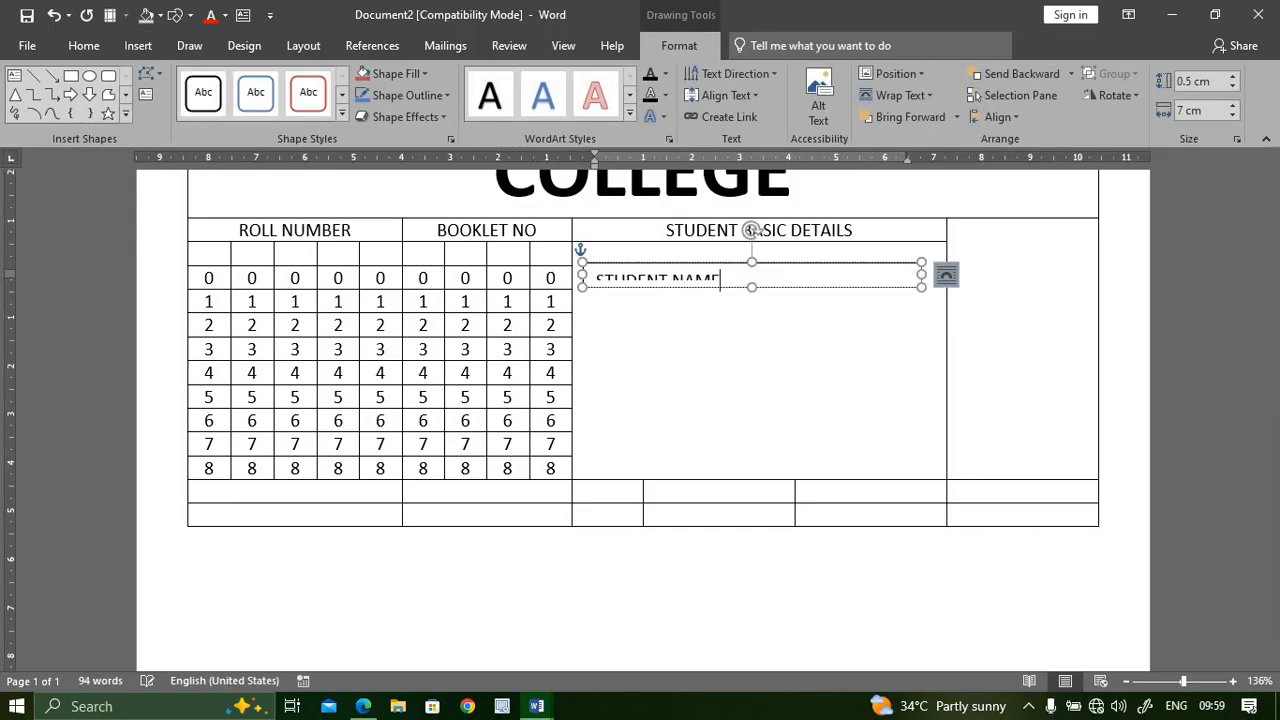
Step: Enlarge the STUDENT NAME box to about 0.74 cm high and place a copy below it reading FATHER NAME
left_click_drag(750, 290, 755, 369)
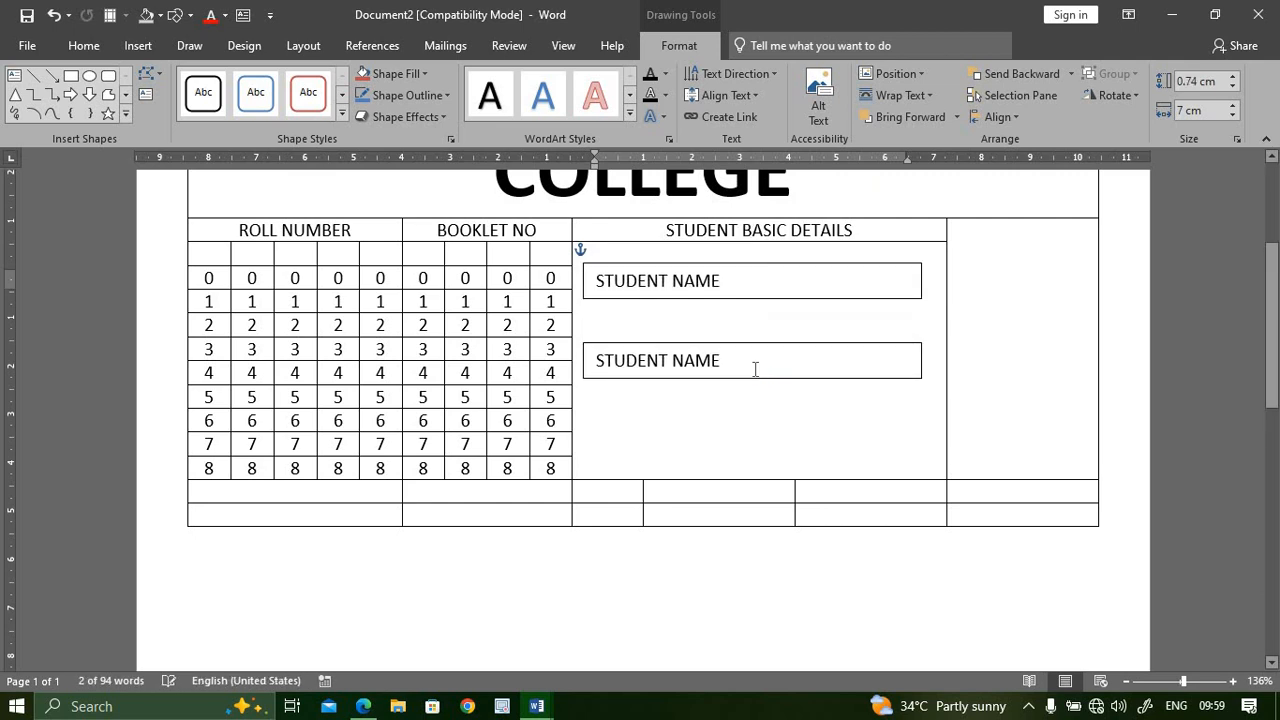
triple_click(694, 361)
type("FATHER NAME")
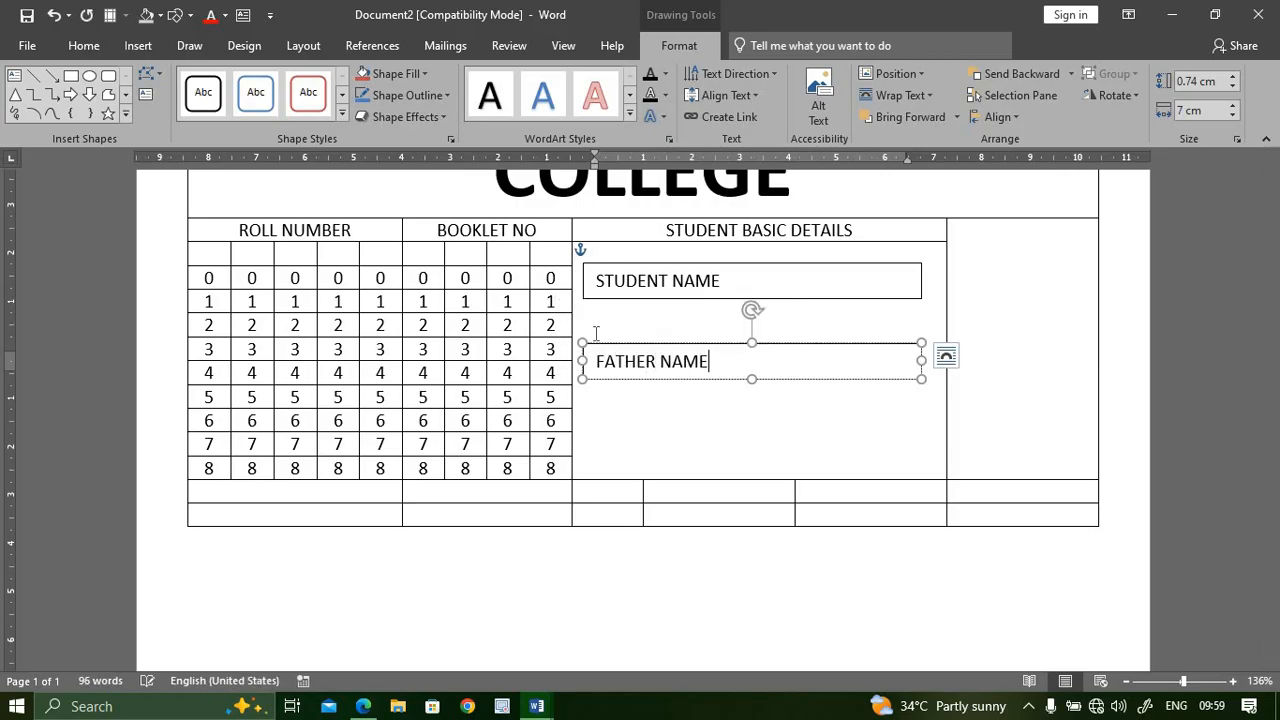
Step: Duplicate the FATHER NAME text box below itself and change the copy's text to CLASS & SECTIONS
left_click(748, 378)
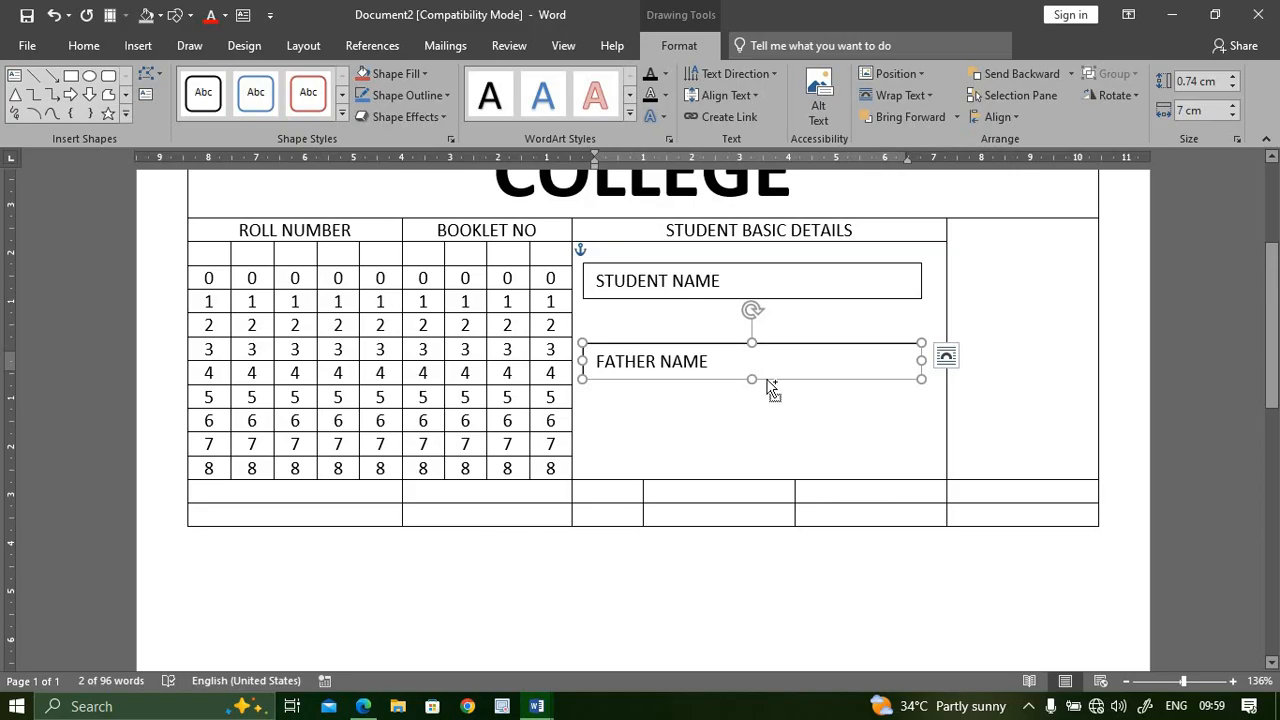
left_click_drag(768, 381, 766, 430)
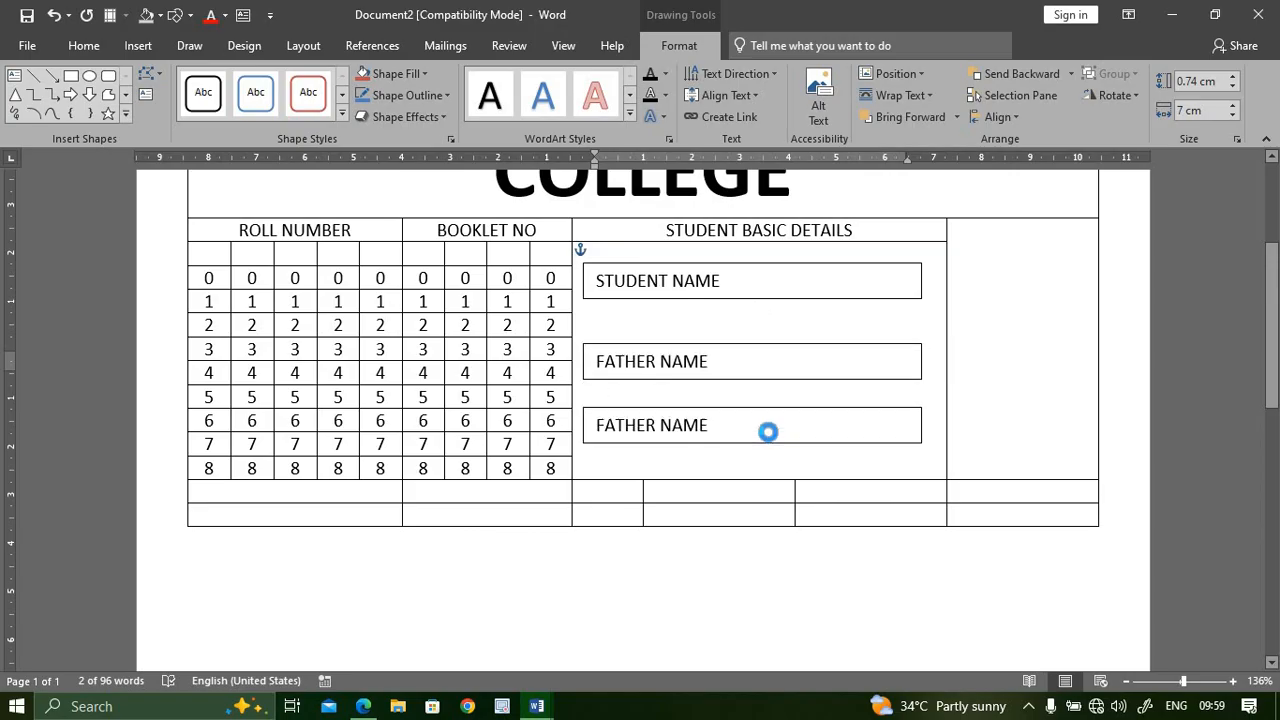
triple_click(693, 430)
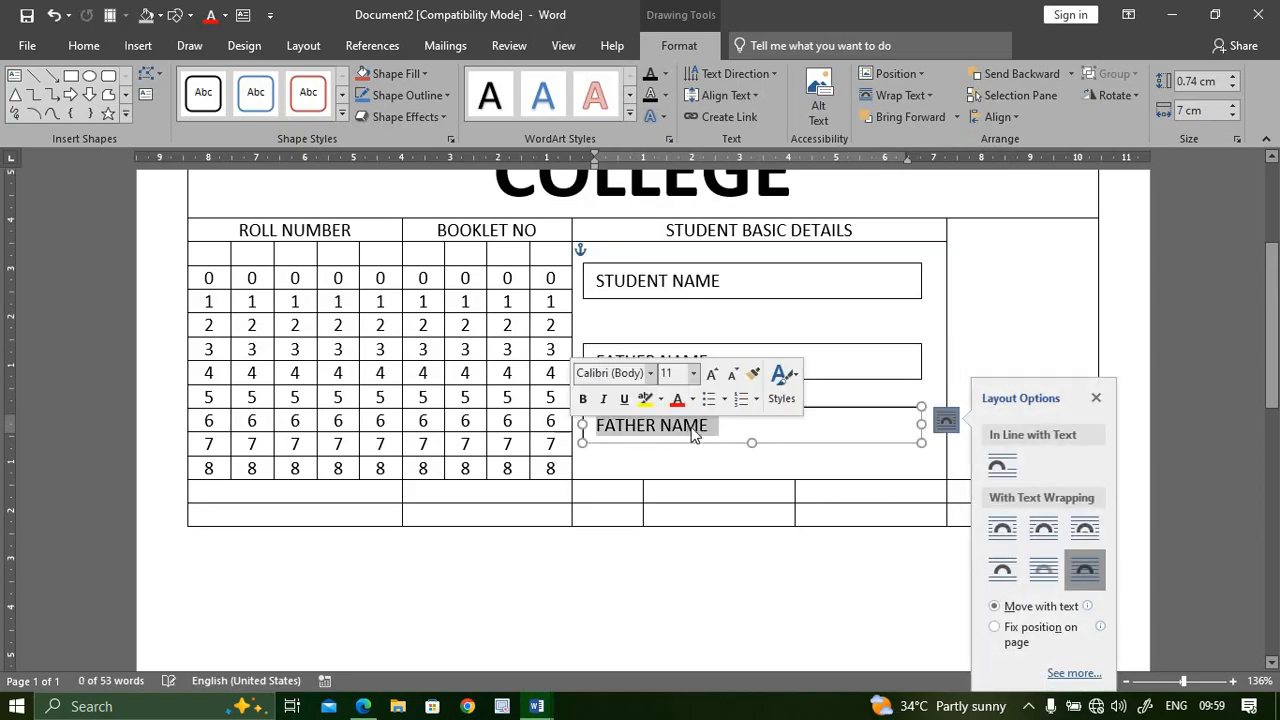
type("CLASS ")
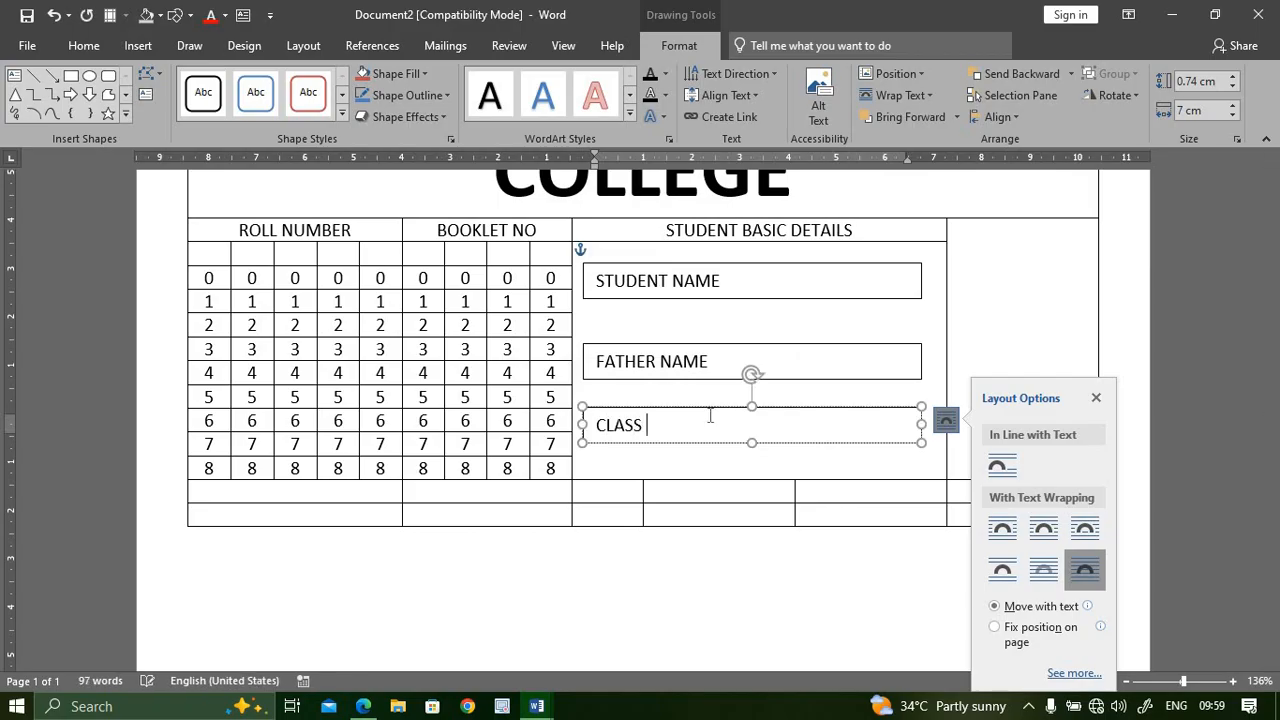
type("& SECTIONS")
Step: Nudge the FATHER NAME text box slightly upward between the STUDENT NAME and CLASS & SECTIONS boxes
left_click(783, 362)
key("Escape")
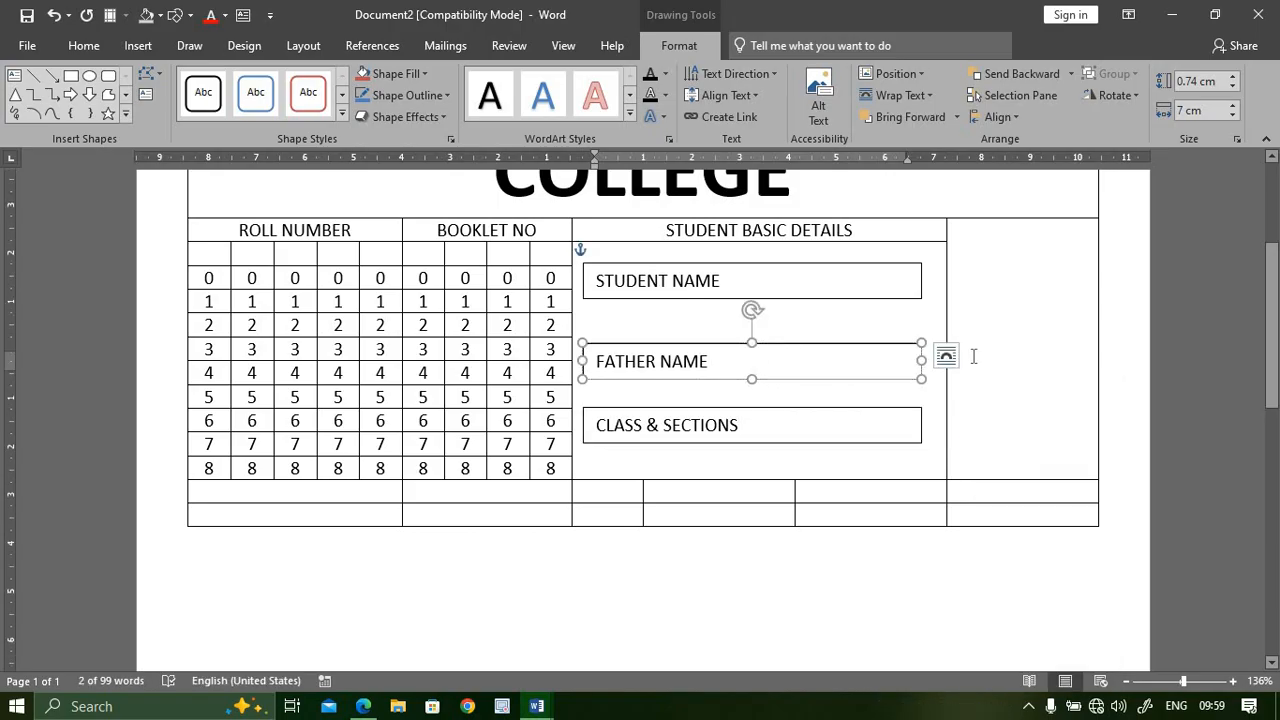
key("Up")
key("Up")
key("Up")
key("Up")
key("Up")
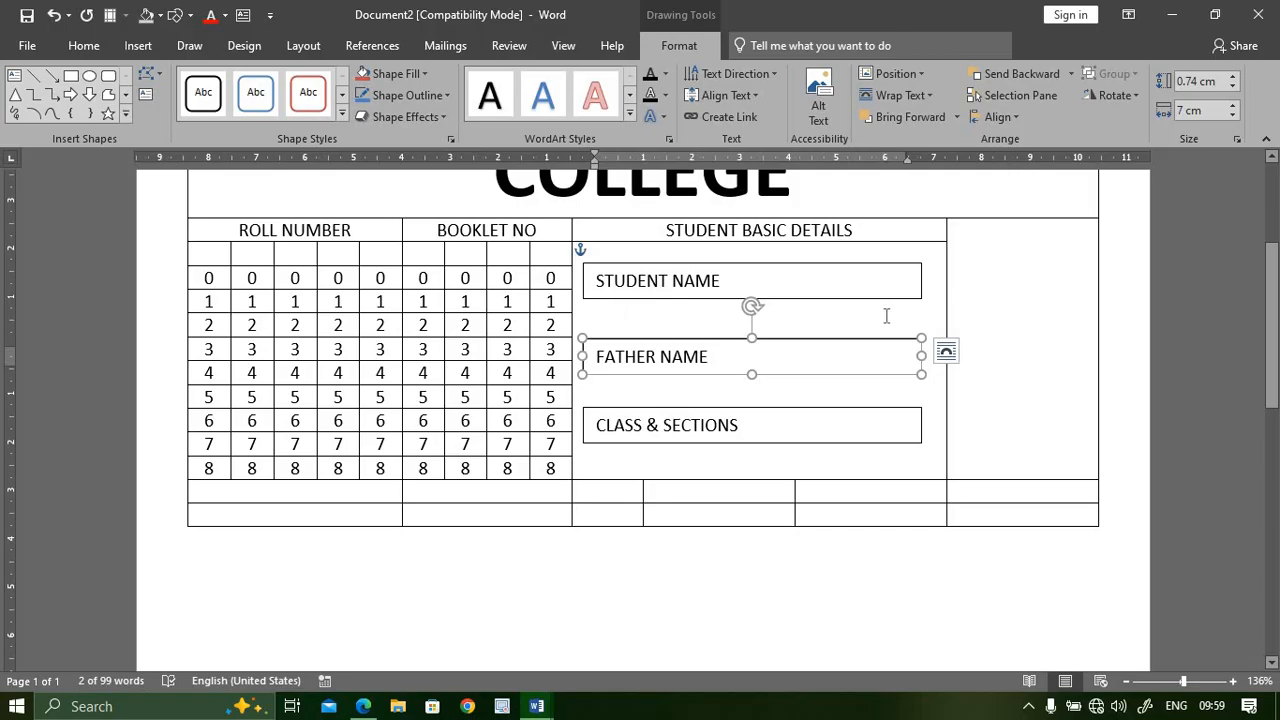
left_click(936, 402)
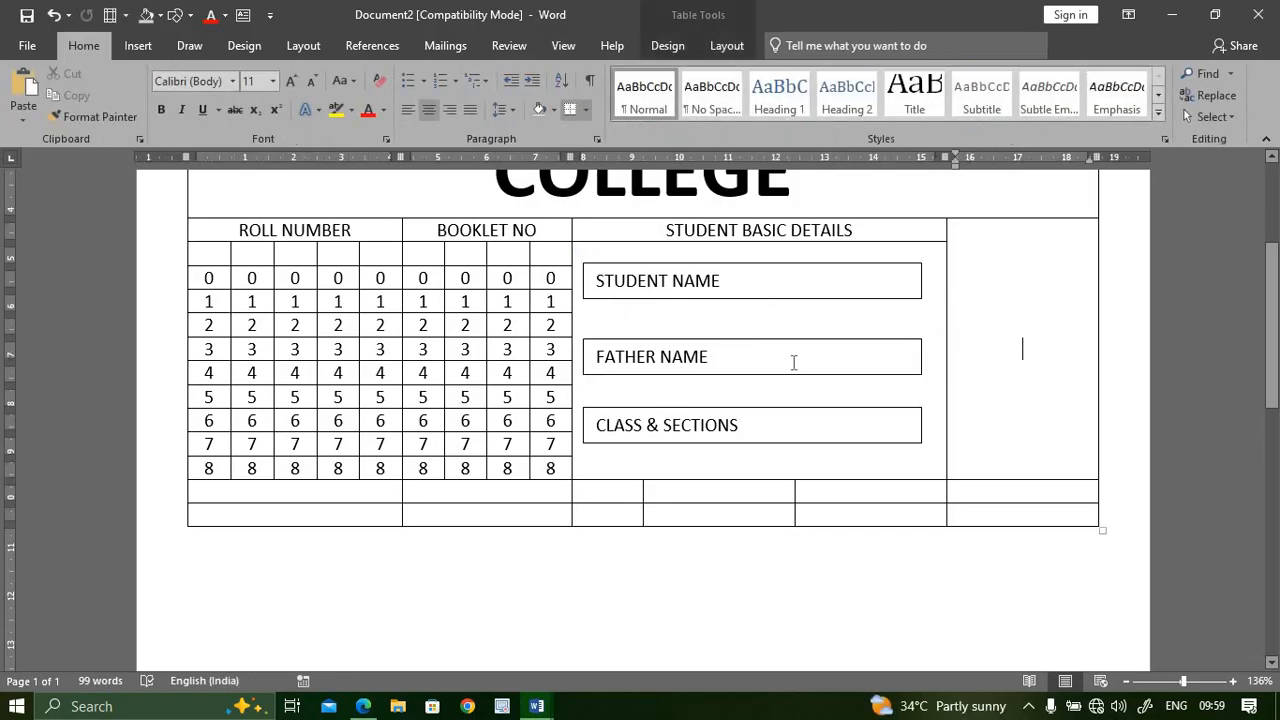
Step: Remove the fill and outline from the STUDENT NAME, FATHER NAME and CLASS & SECTIONS text boxes together
left_click(735, 302)
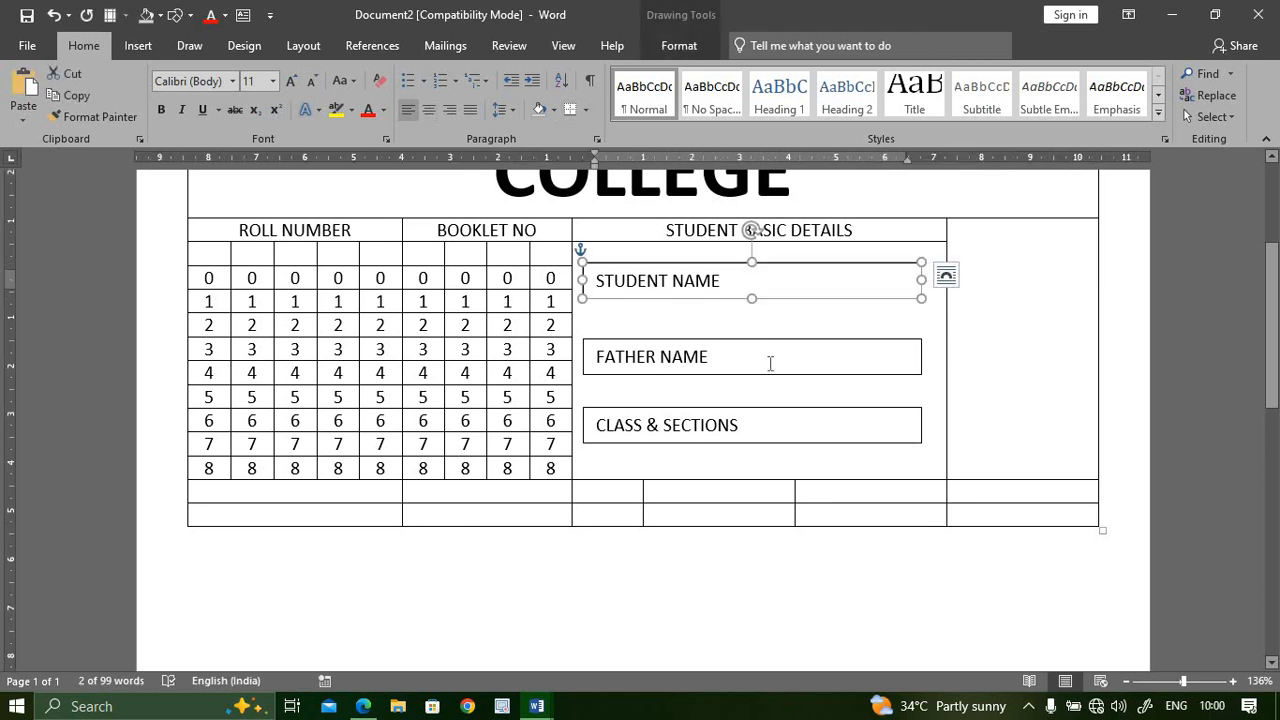
left_click(770, 370, "shift")
left_click(780, 421, "shift")
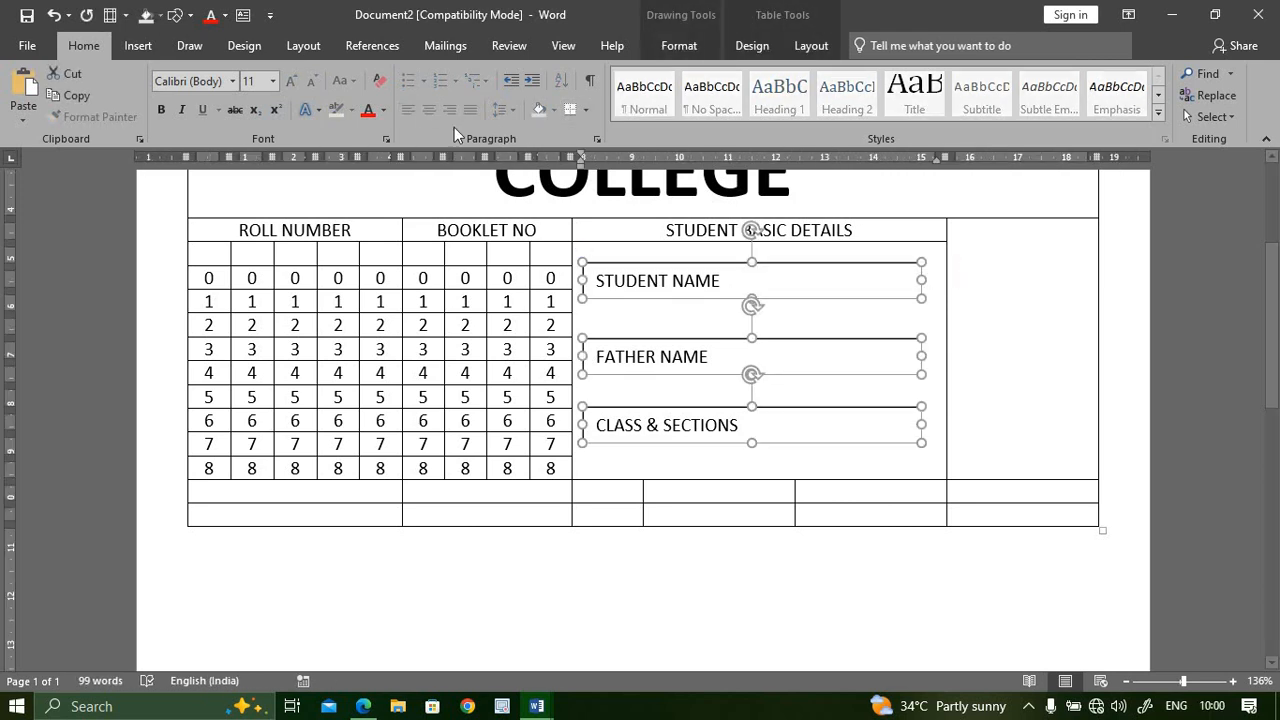
left_click(810, 46)
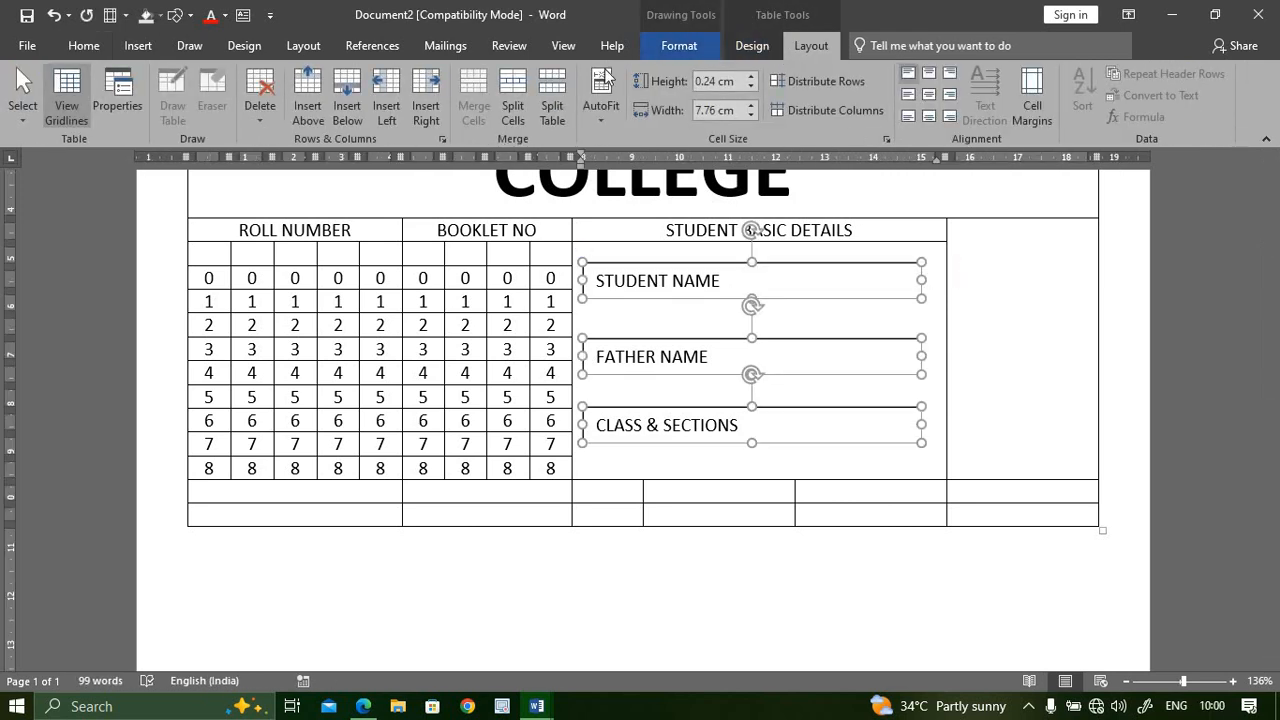
left_click(679, 46)
left_click(395, 74)
left_click(386, 238)
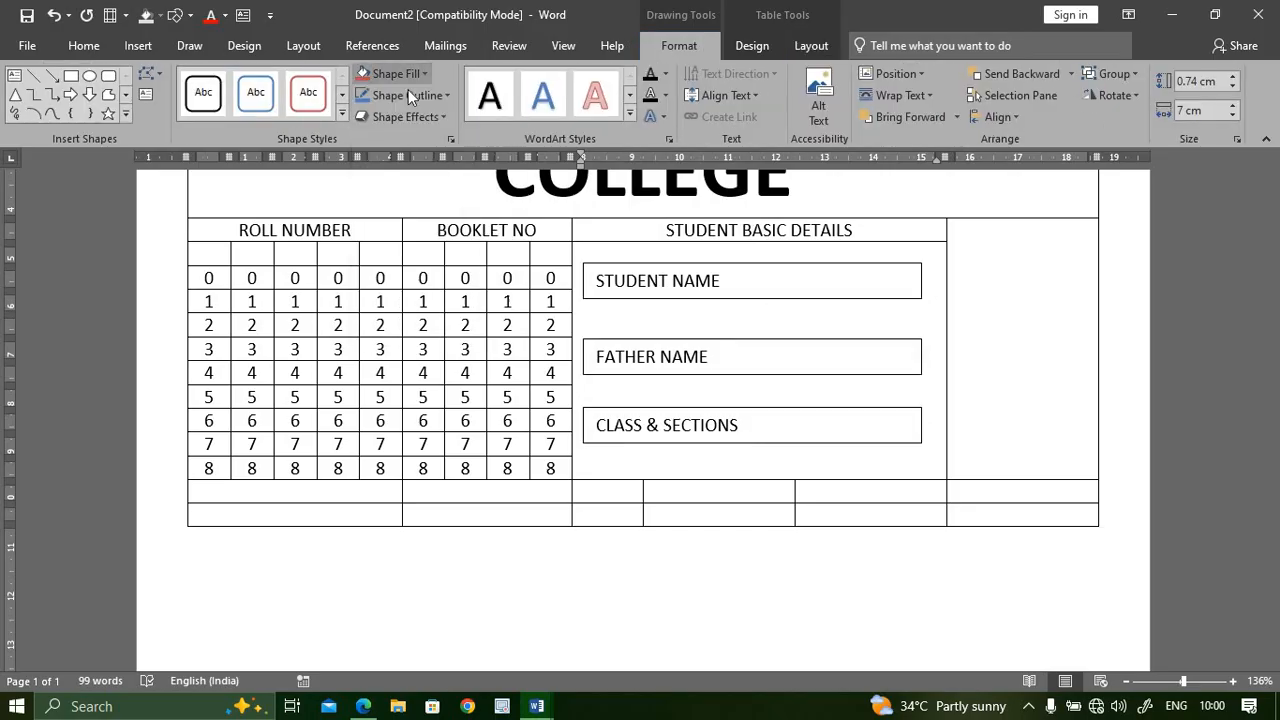
left_click(407, 95)
left_click(430, 256)
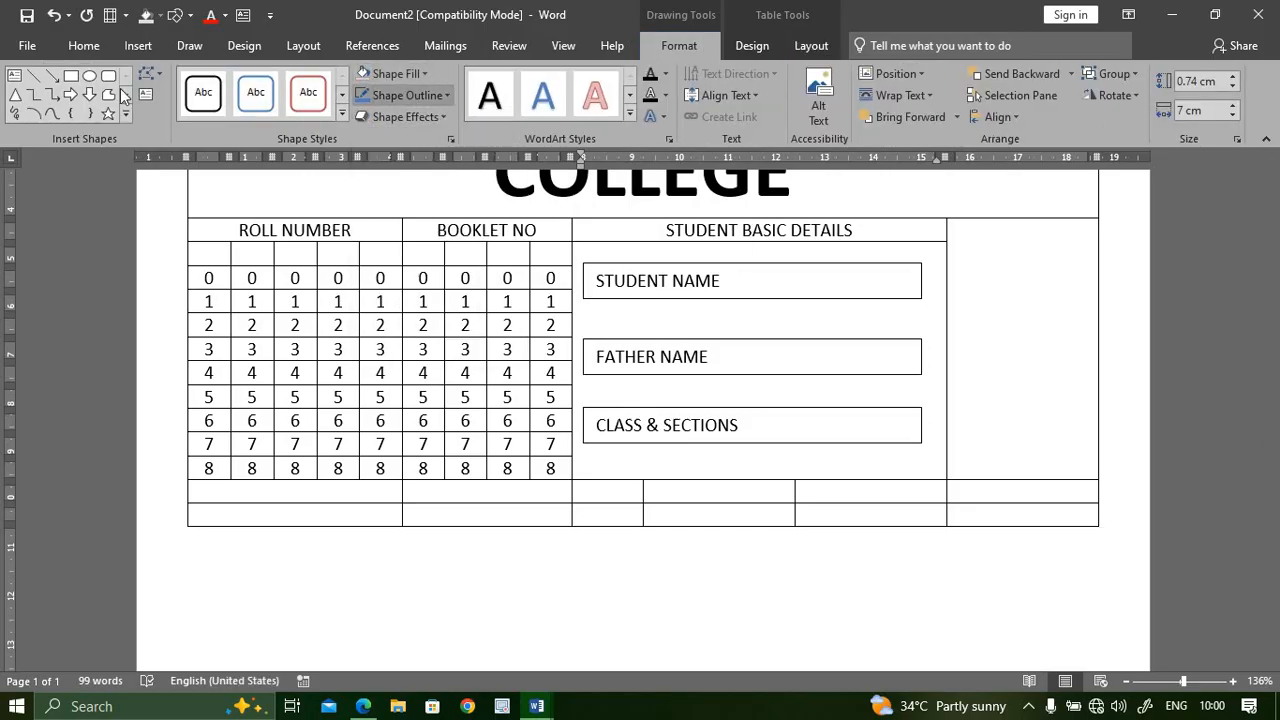
Step: Draw an unfilled rectangle about 6.71 by 0.62 cm below STUDENT NAME and give it a black ¼ pt outline
left_click(73, 78)
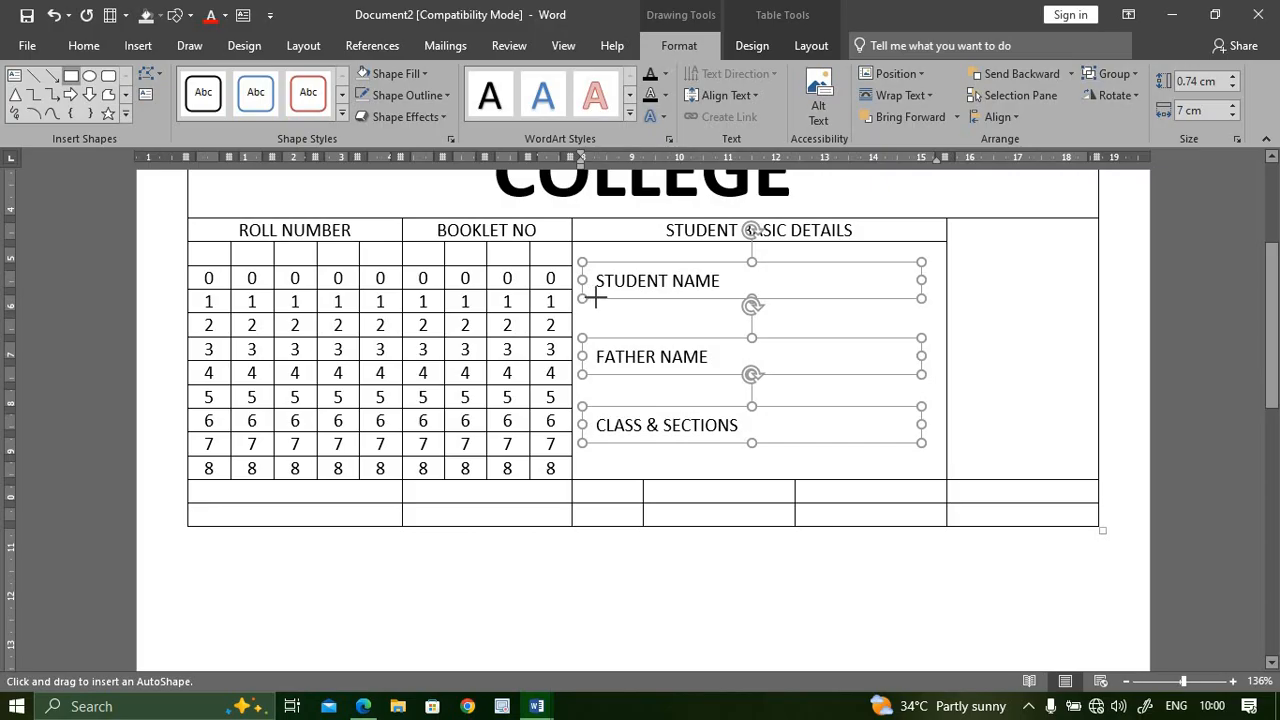
left_click_drag(597, 297, 922, 328)
left_click(366, 74)
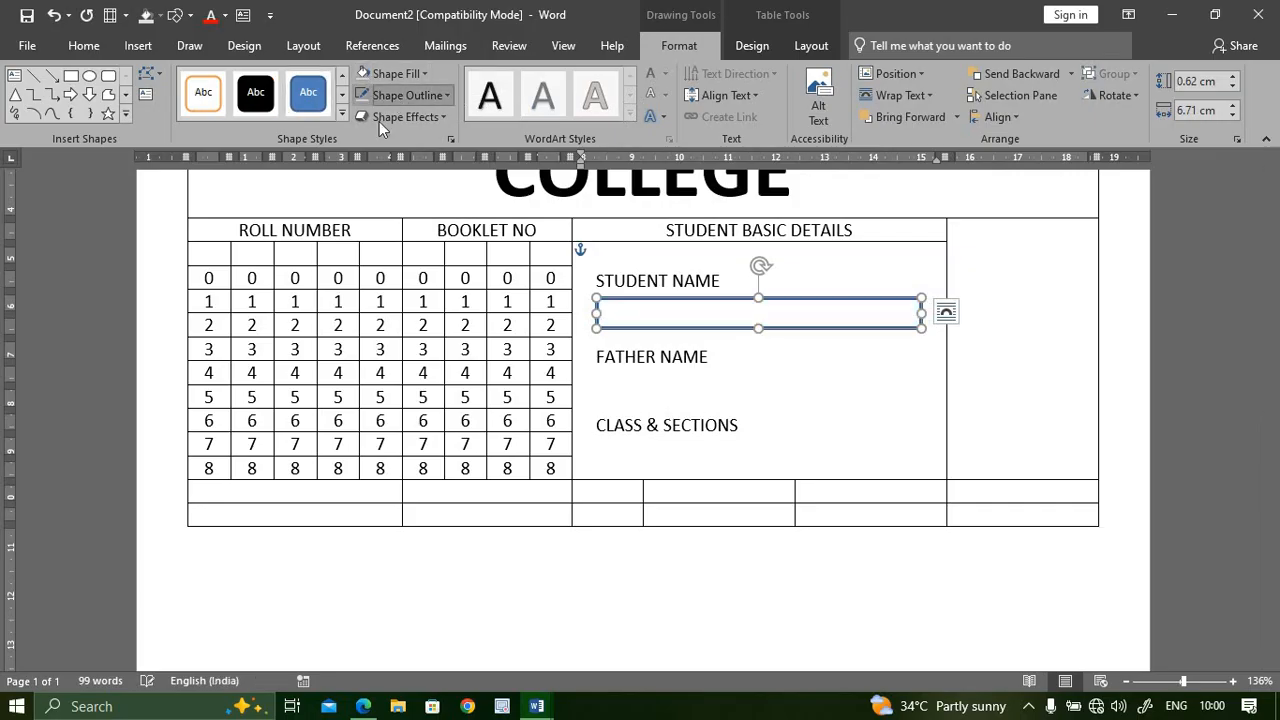
left_click(380, 95)
left_click(378, 138)
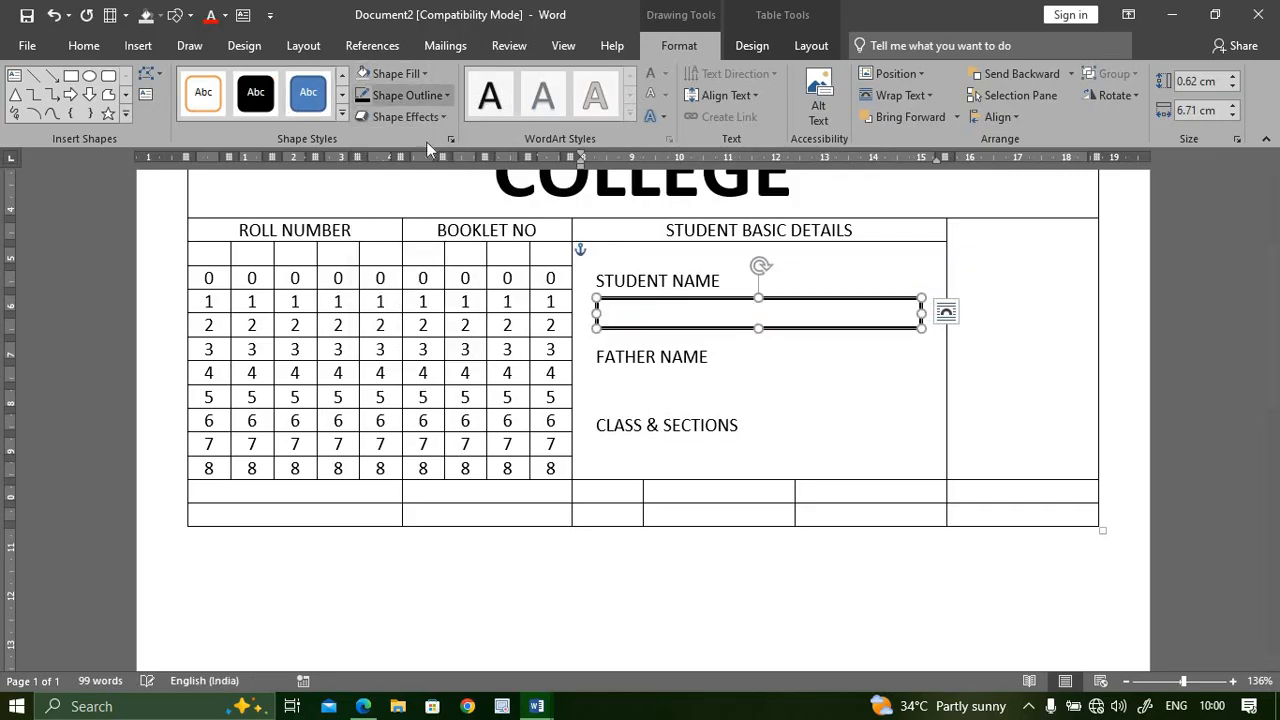
left_click(407, 95)
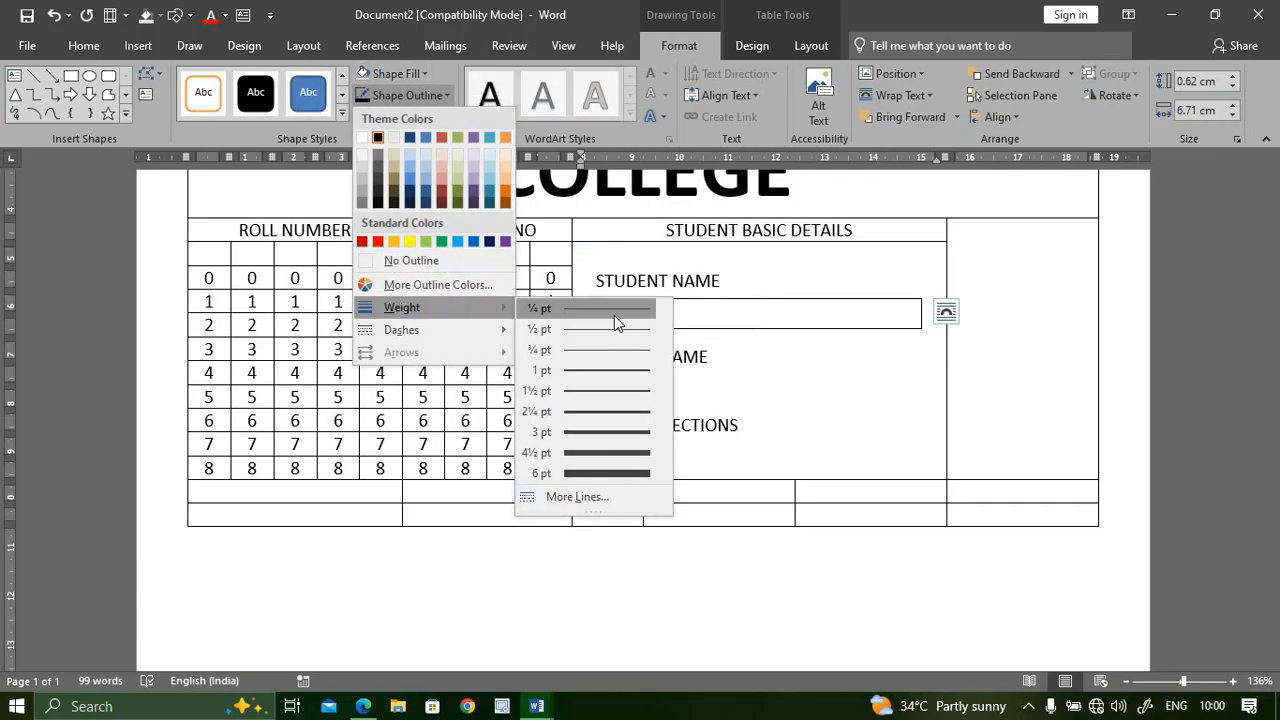
left_click(614, 315)
Step: Place copies of the rectangle below the FATHER NAME and CLASS & SECTIONS labels
left_click_drag(756, 330, 780, 471)
left_click(820, 354)
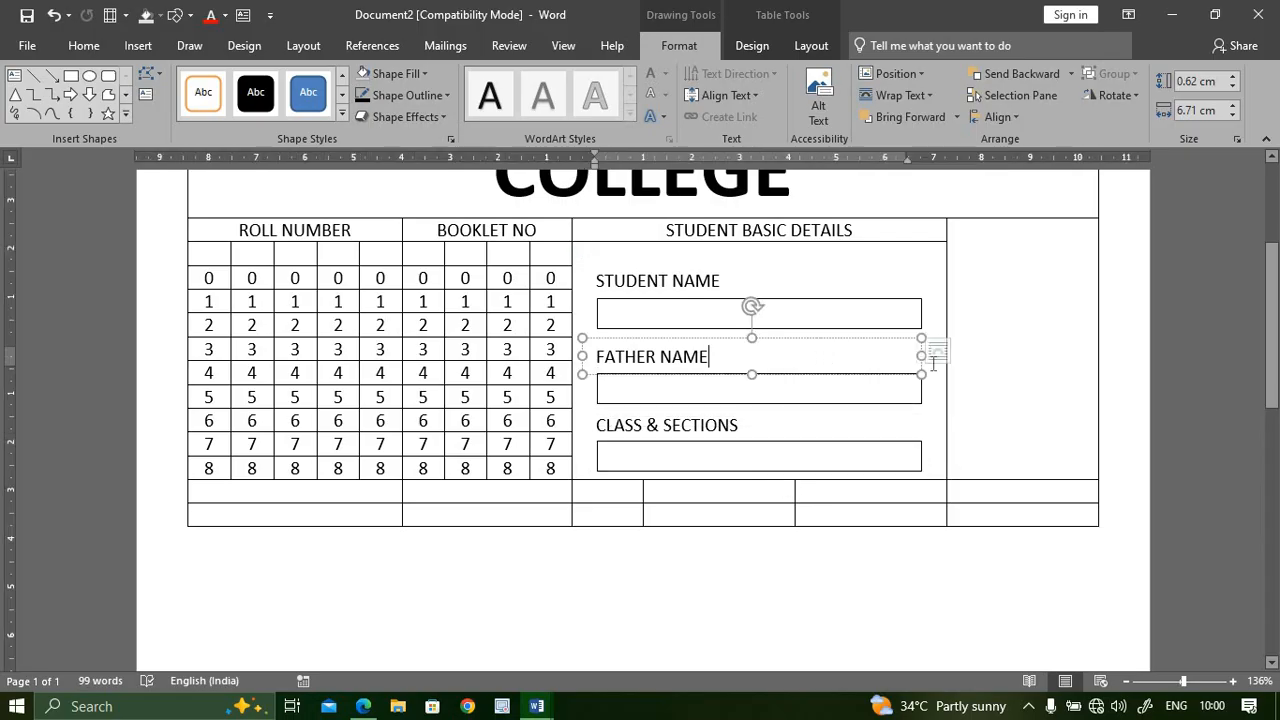
left_click(958, 392)
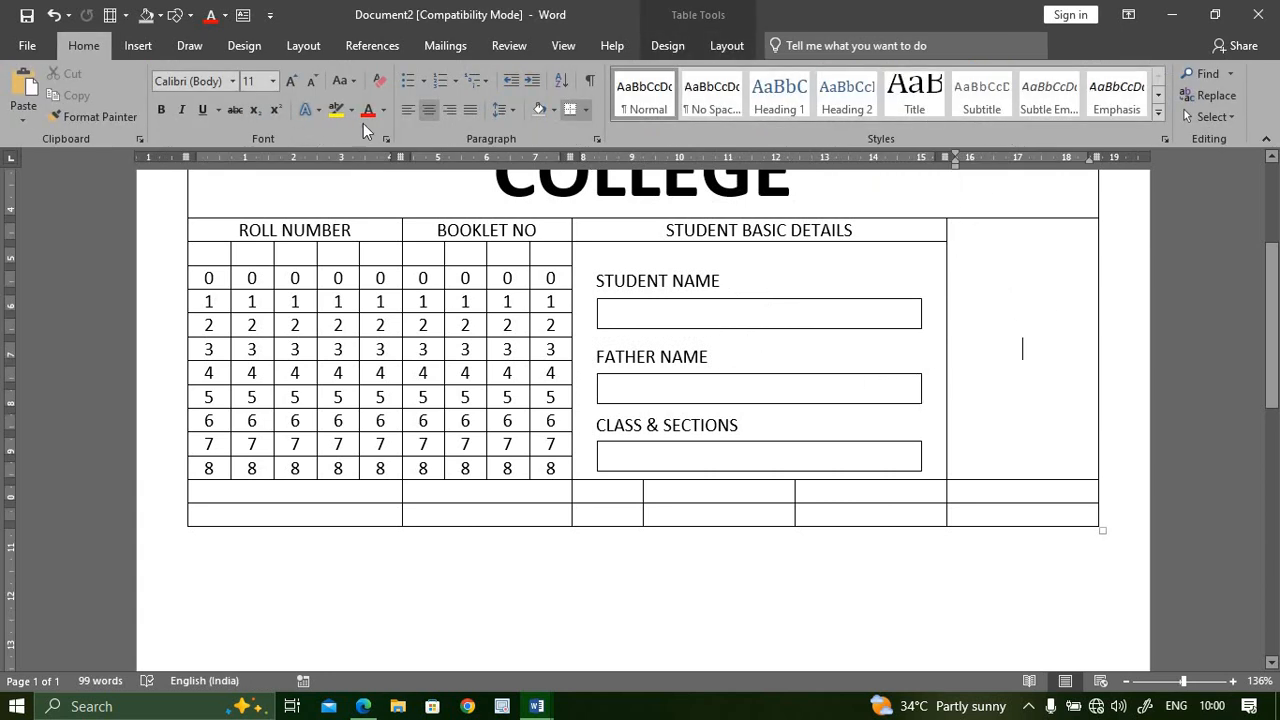
left_click(136, 45)
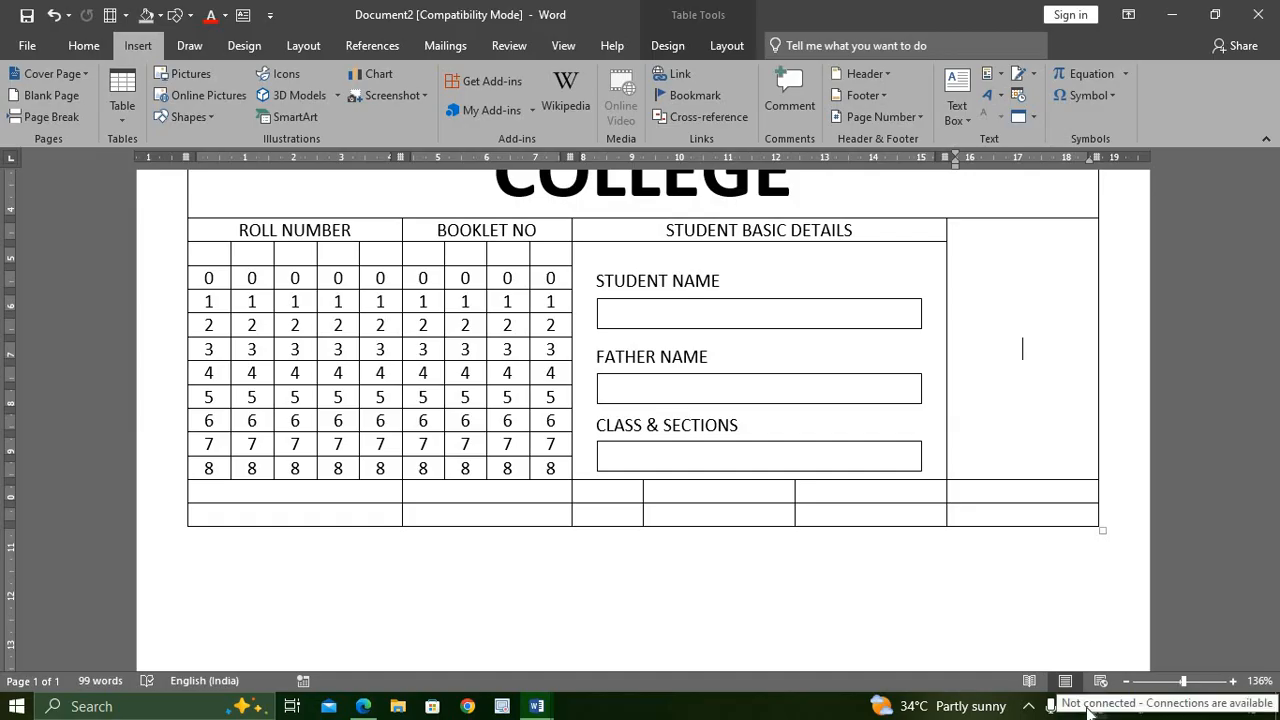
left_click(1004, 366)
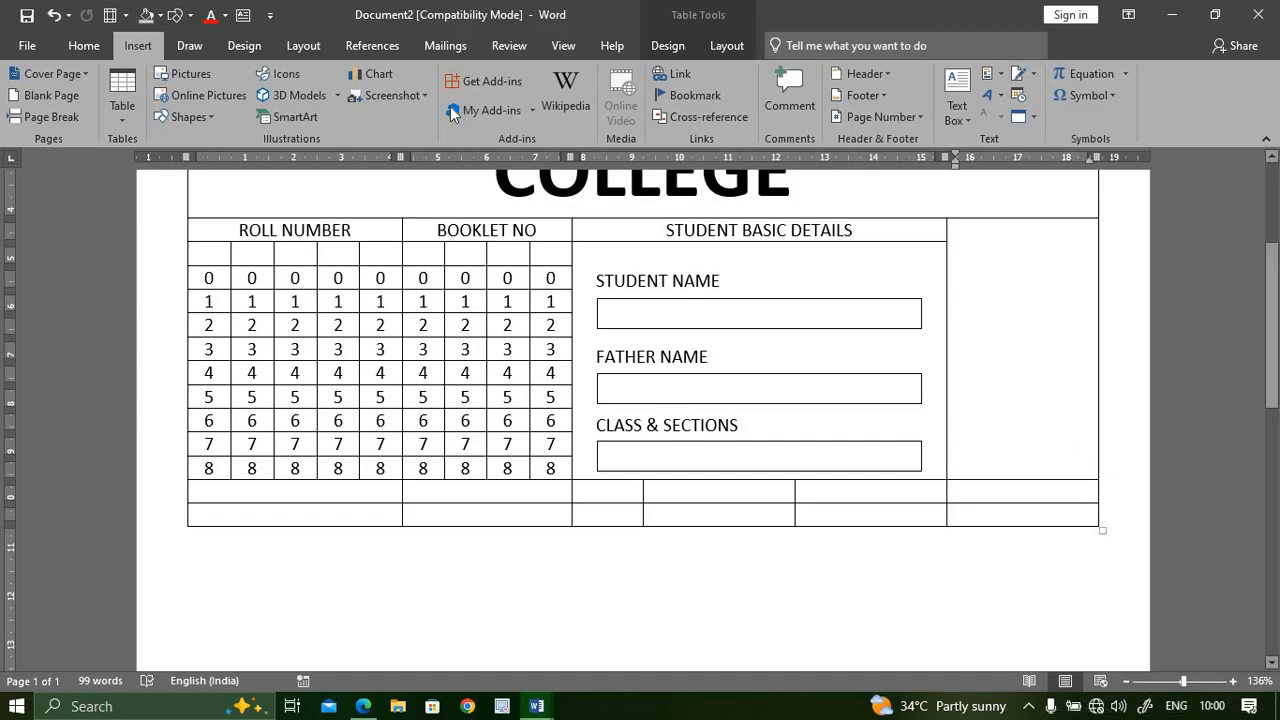
left_click(668, 278)
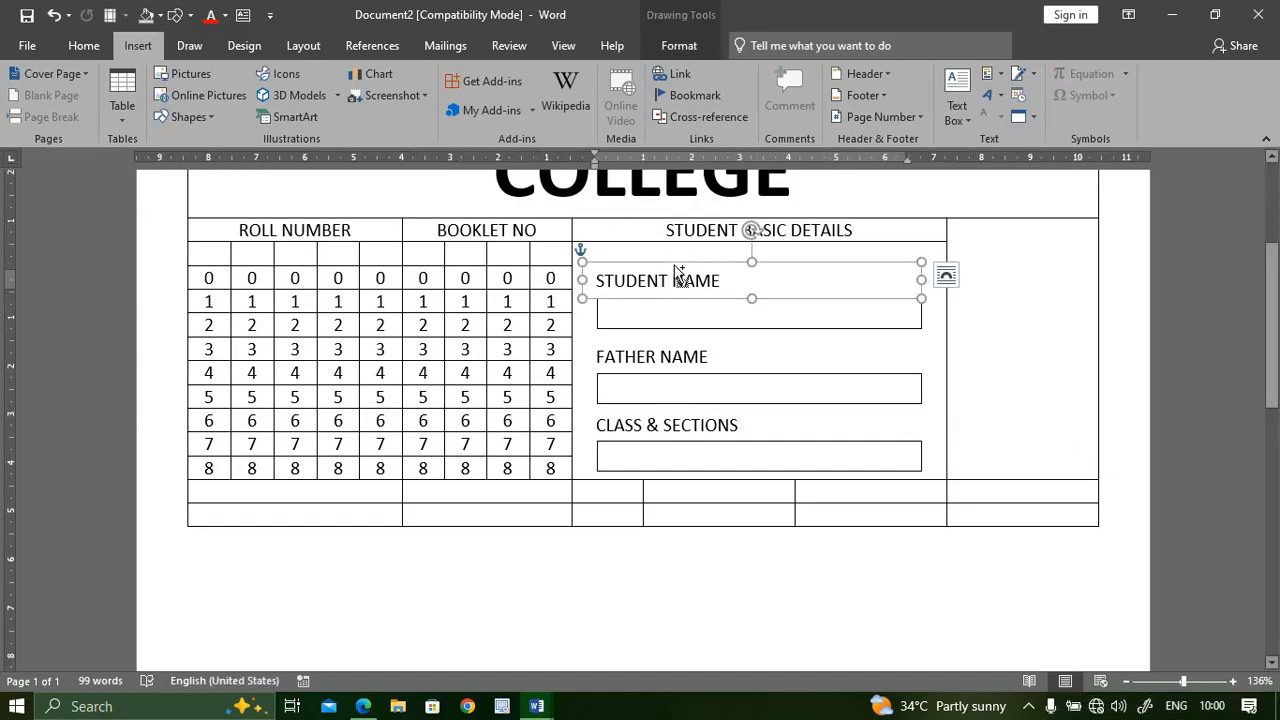
left_click_drag(673, 266, 590, 497)
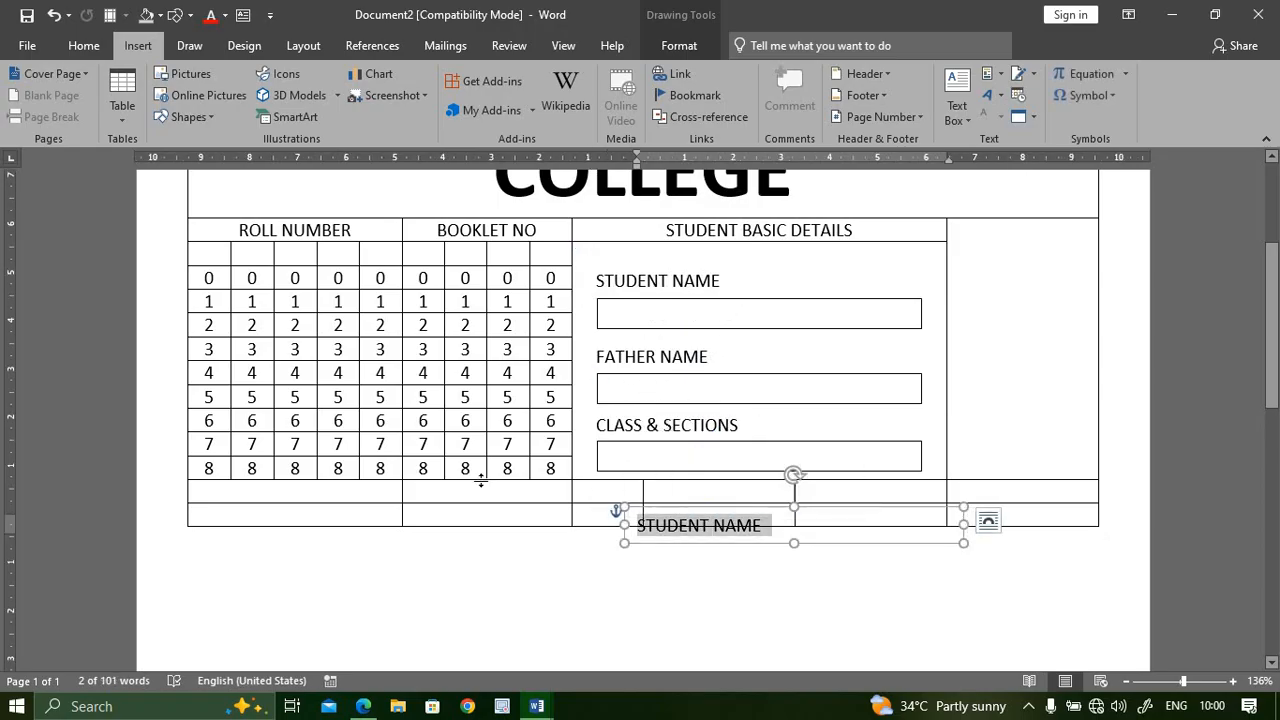
type("WWW.Y")
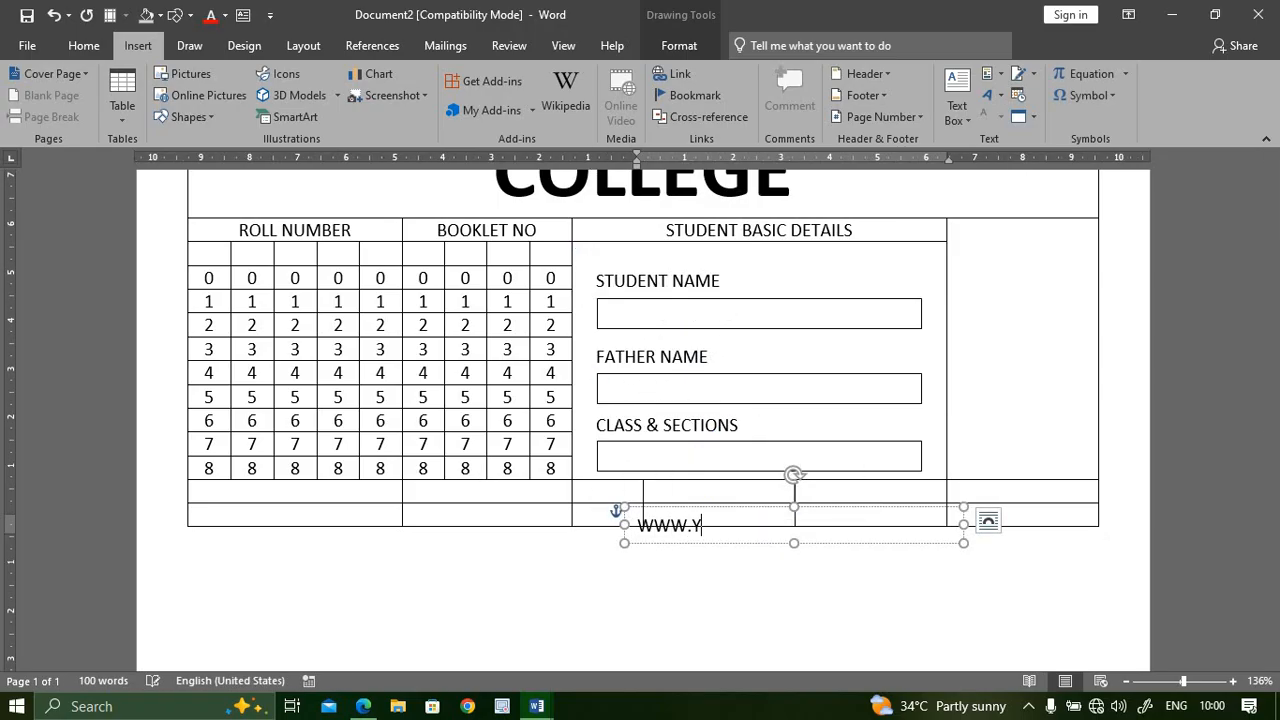
type("OUR Q")
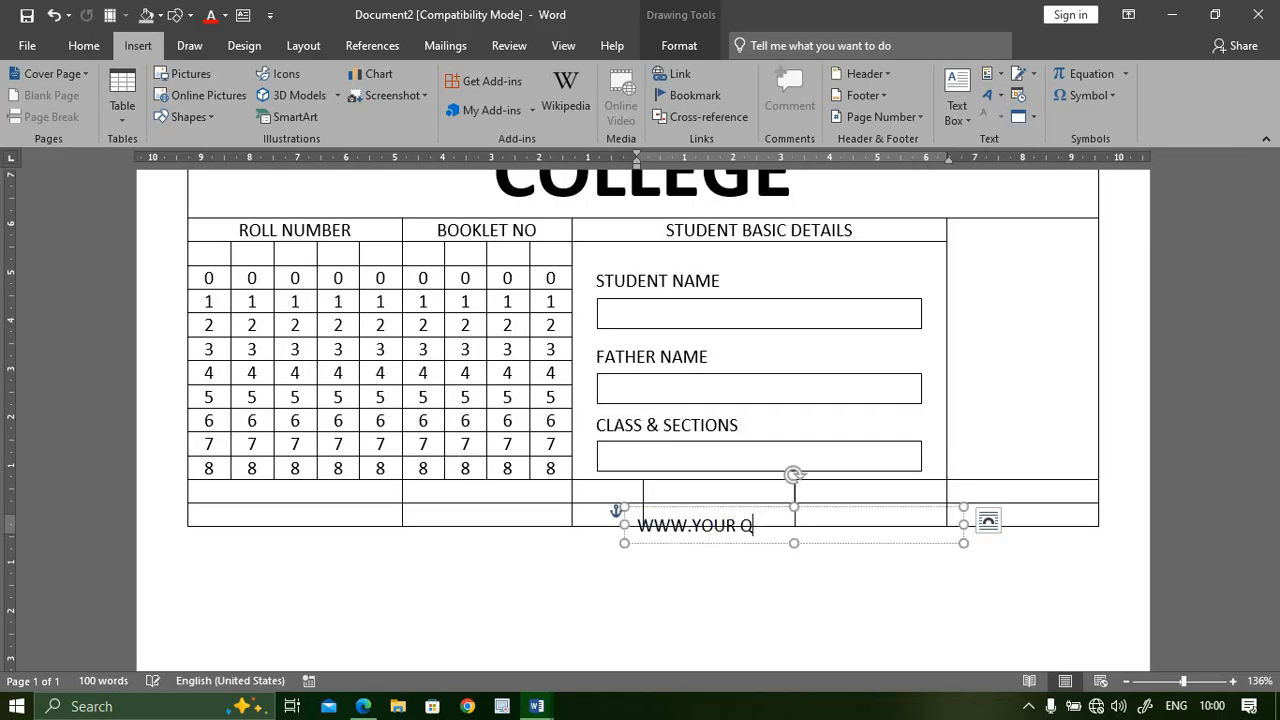
type("RCODE.IN")
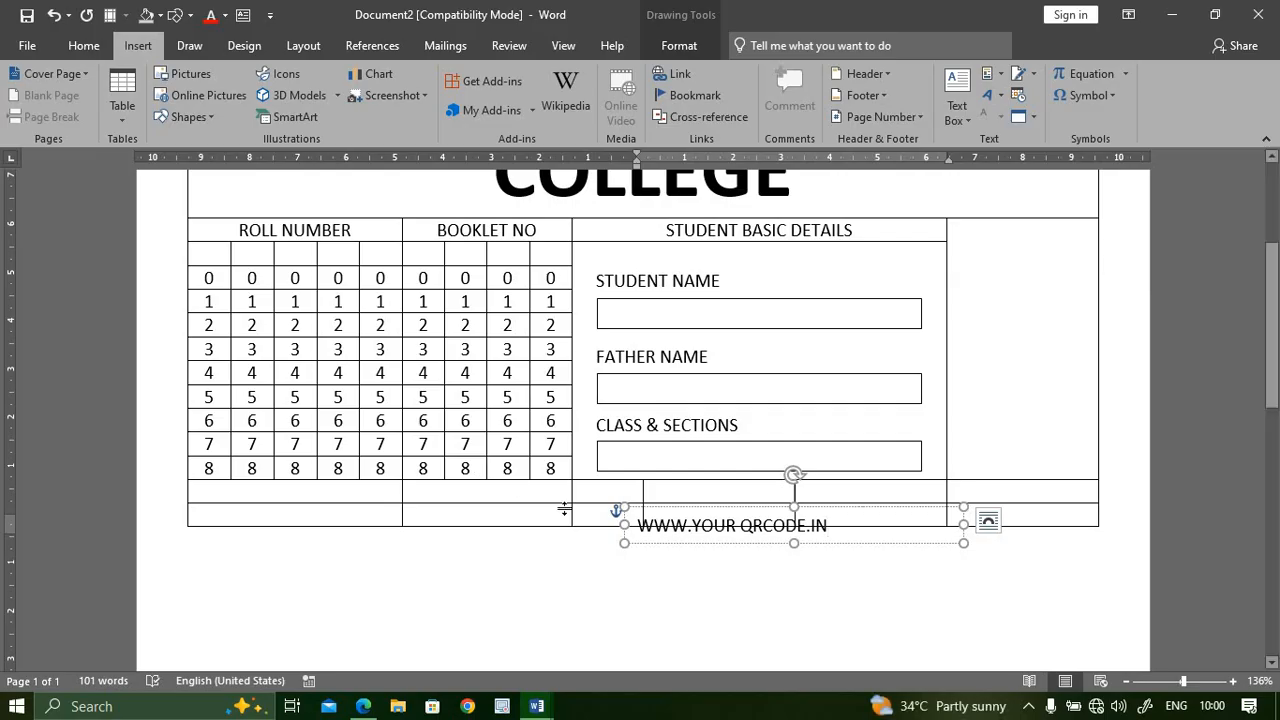
Step: Rotate the web address text box to read vertically upward and move it into the empty cell beside the student details
left_click_drag(792, 478, 860, 415)
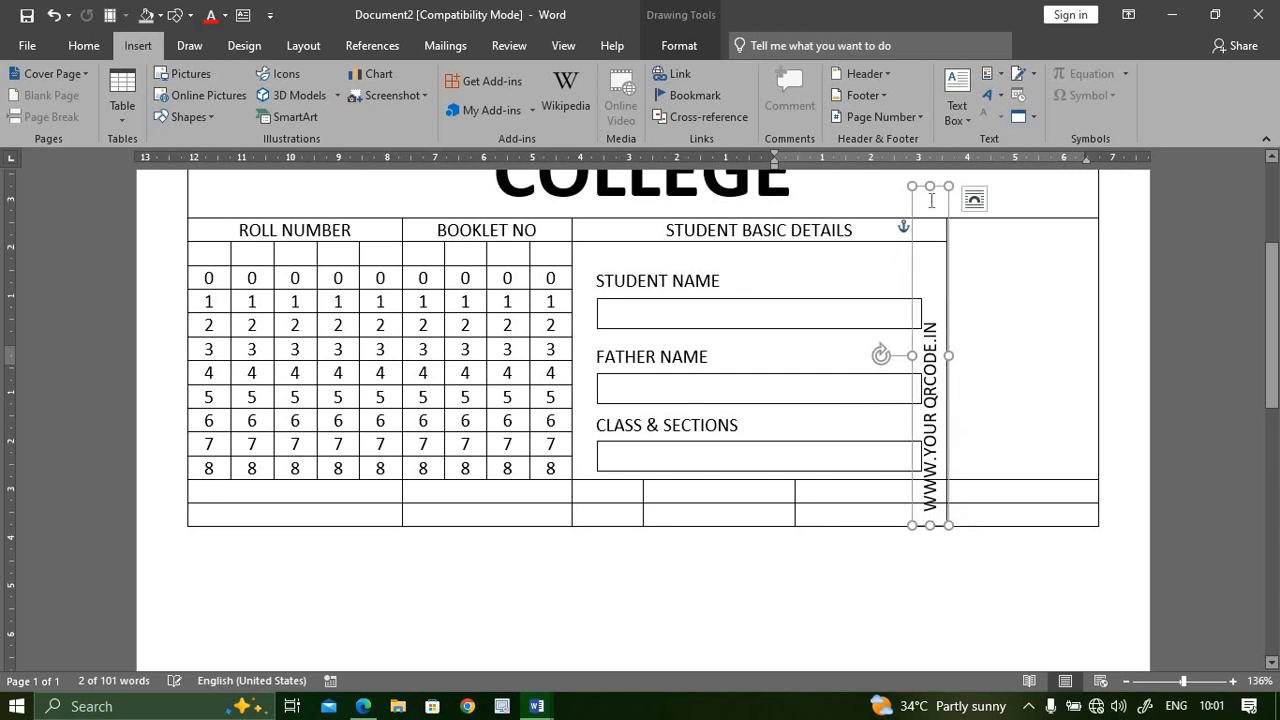
left_click_drag(930, 190, 1040, 258)
left_click(969, 420)
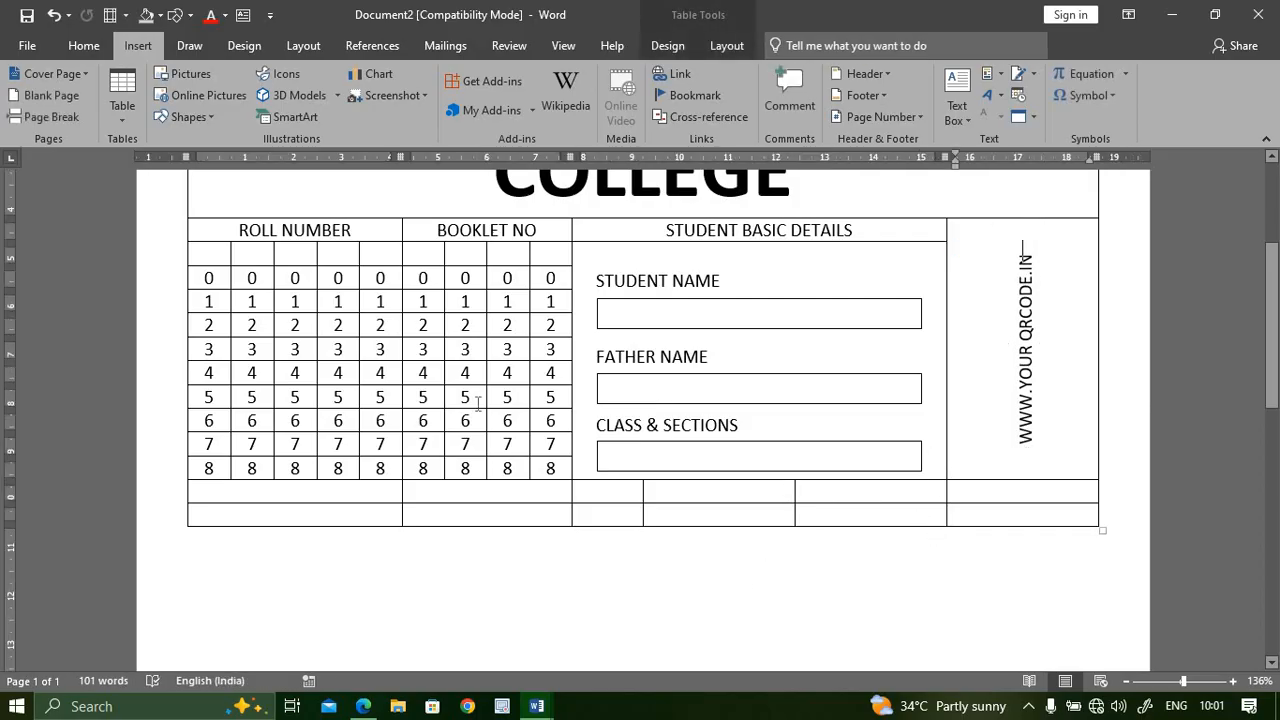
Step: Merge all cells of the table row directly below the digit grids into one cell
scroll(722, 455, "up", 3)
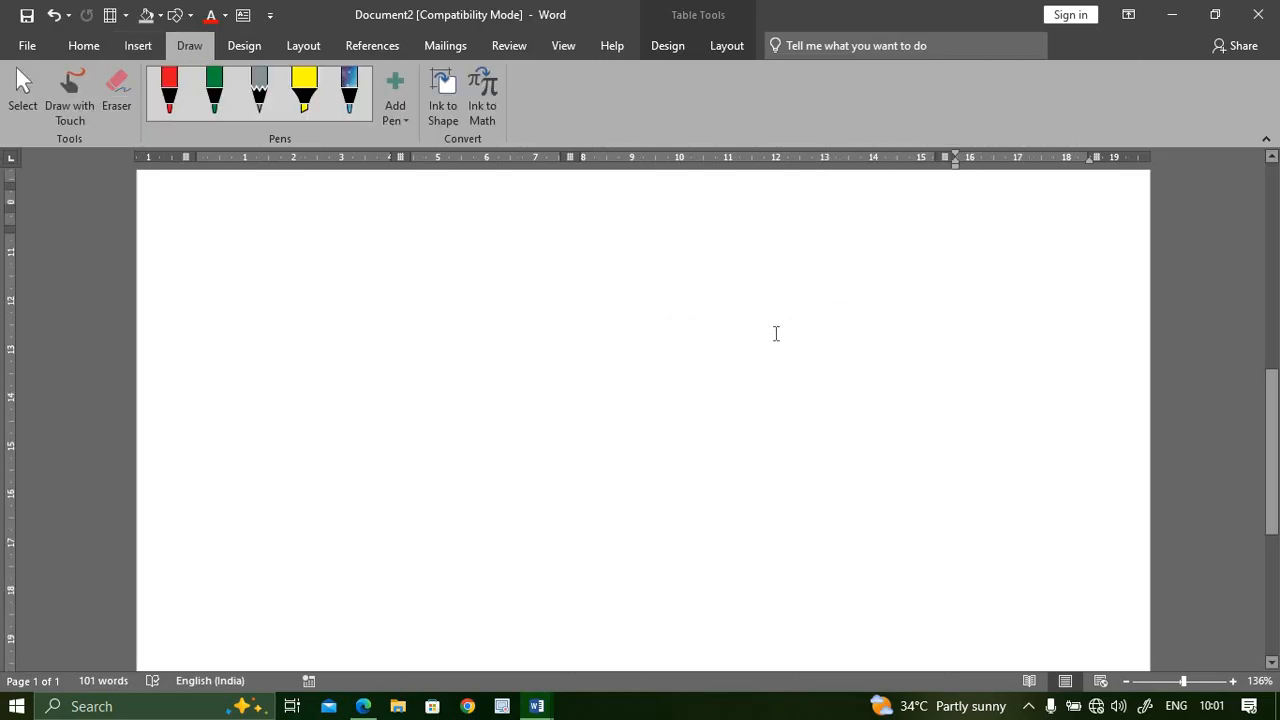
scroll(774, 331, "up", 3)
scroll(784, 332, "up", 1)
left_click_drag(717, 316, 300, 313)
left_click(740, 44)
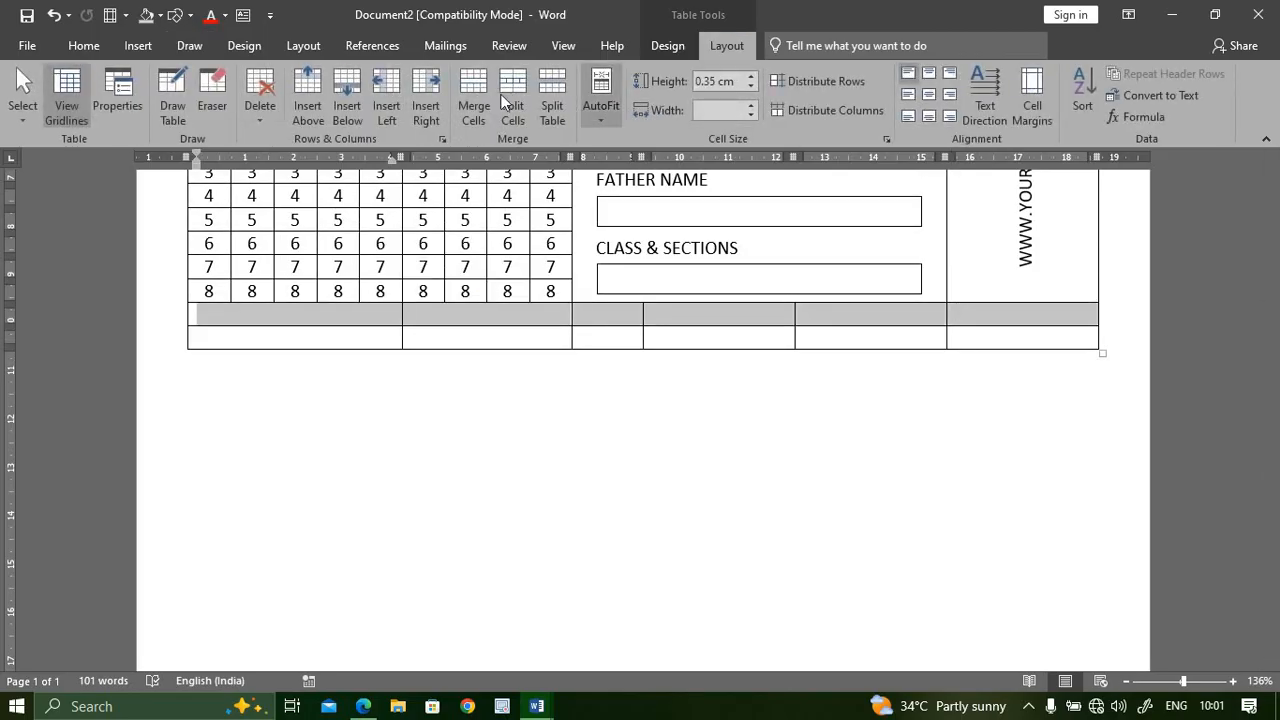
left_click(467, 89)
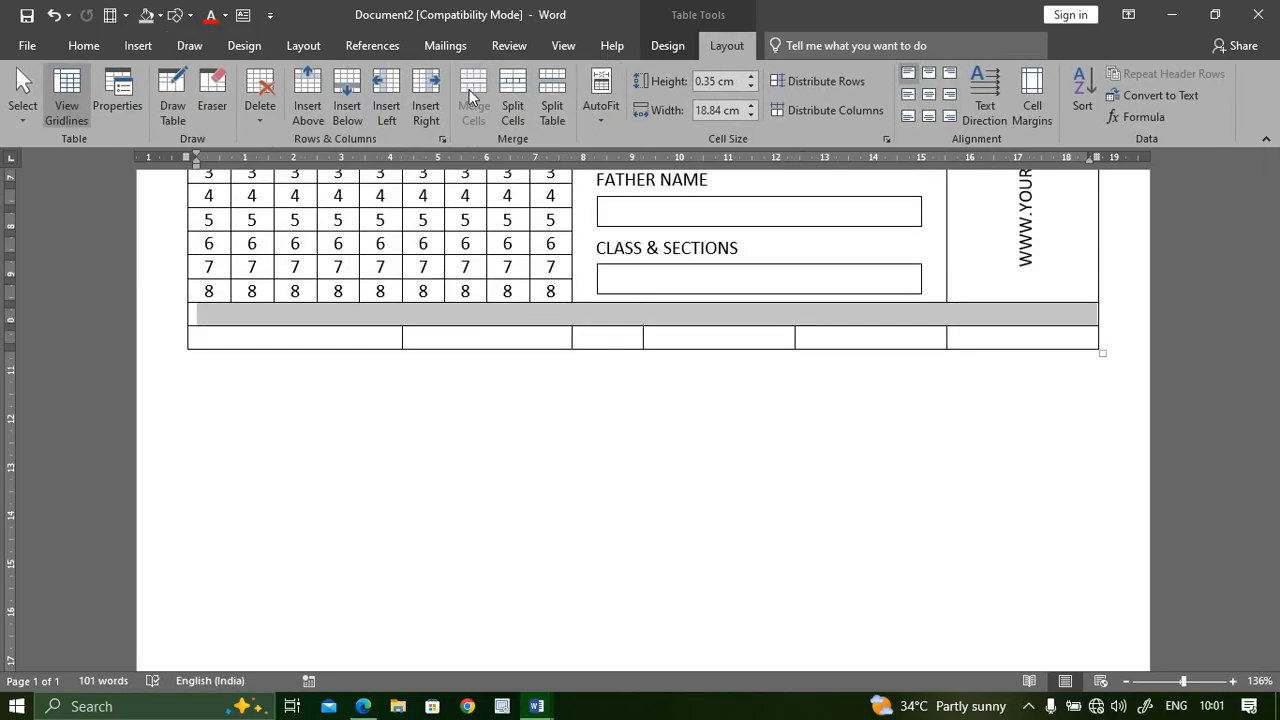
Step: Enter ANSWER HERE in the merged row, centre it and make it bold
type("ANSWER")
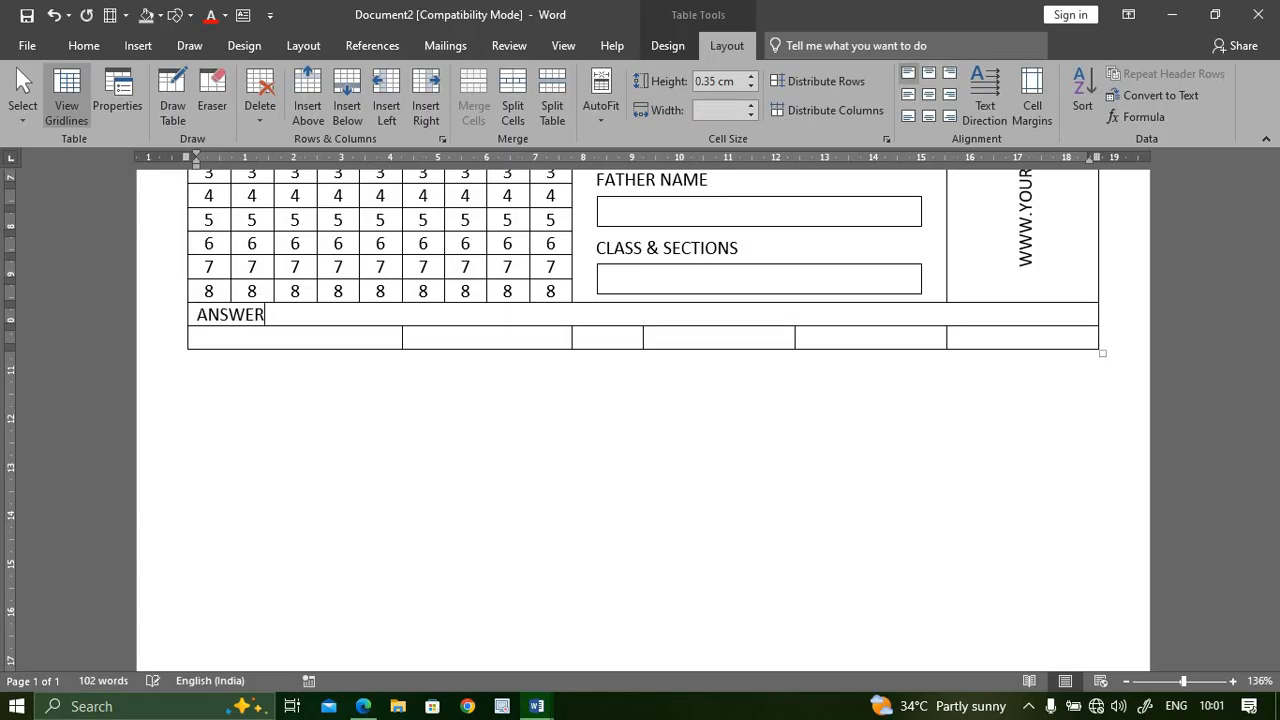
type(" HERE")
left_click(929, 94)
key("ctrl+b")
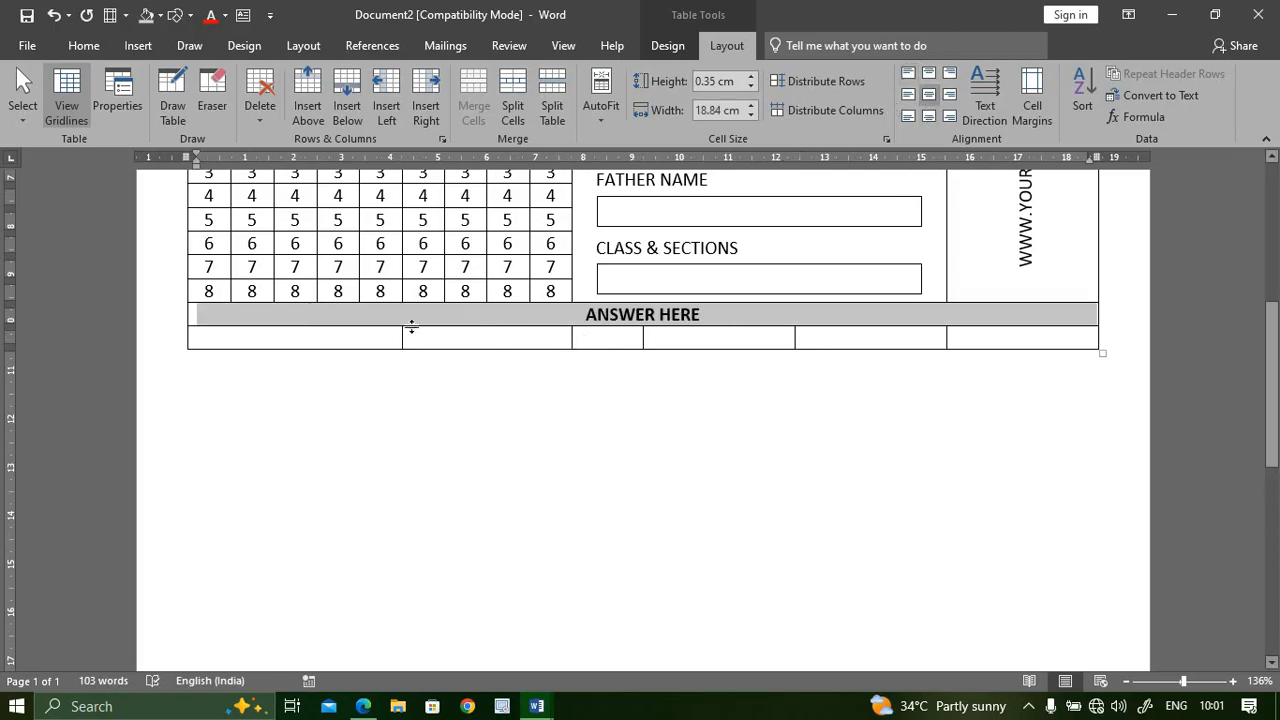
Step: Try to narrow the first cell of the row below ANSWER HERE without selecting cells, and undo the resize
left_click(471, 339)
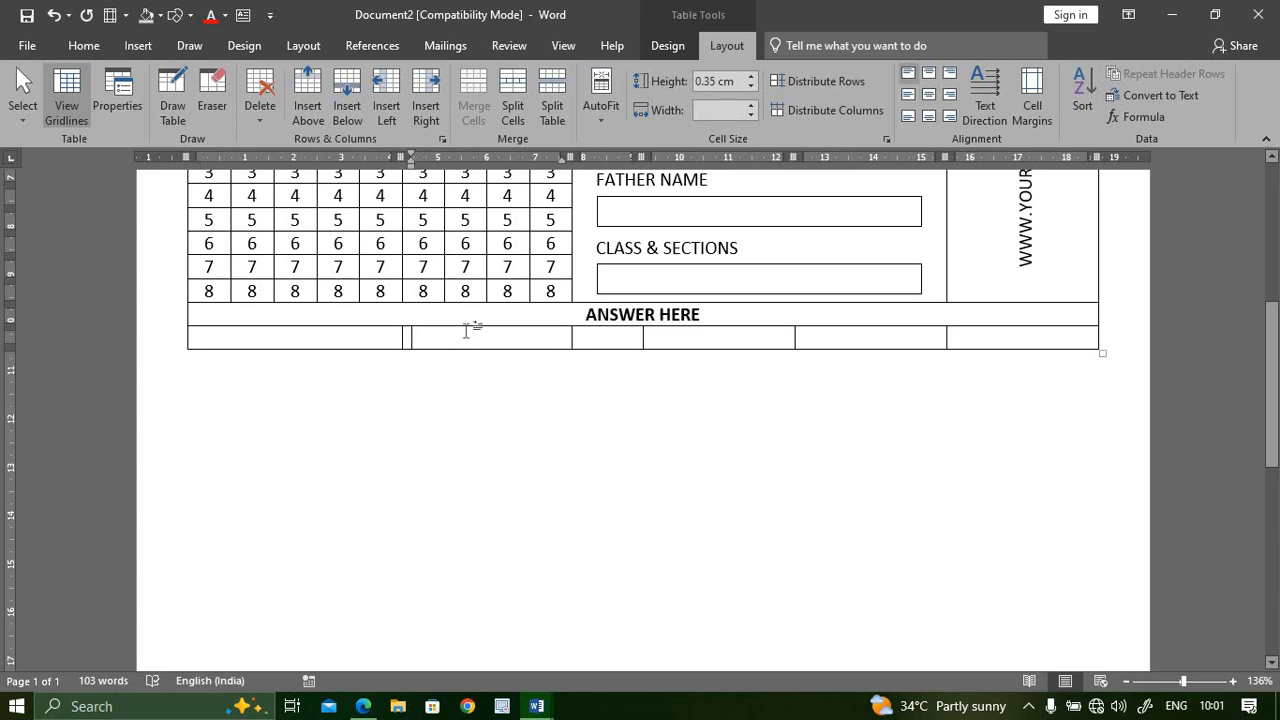
scroll(466, 330, "down", 1)
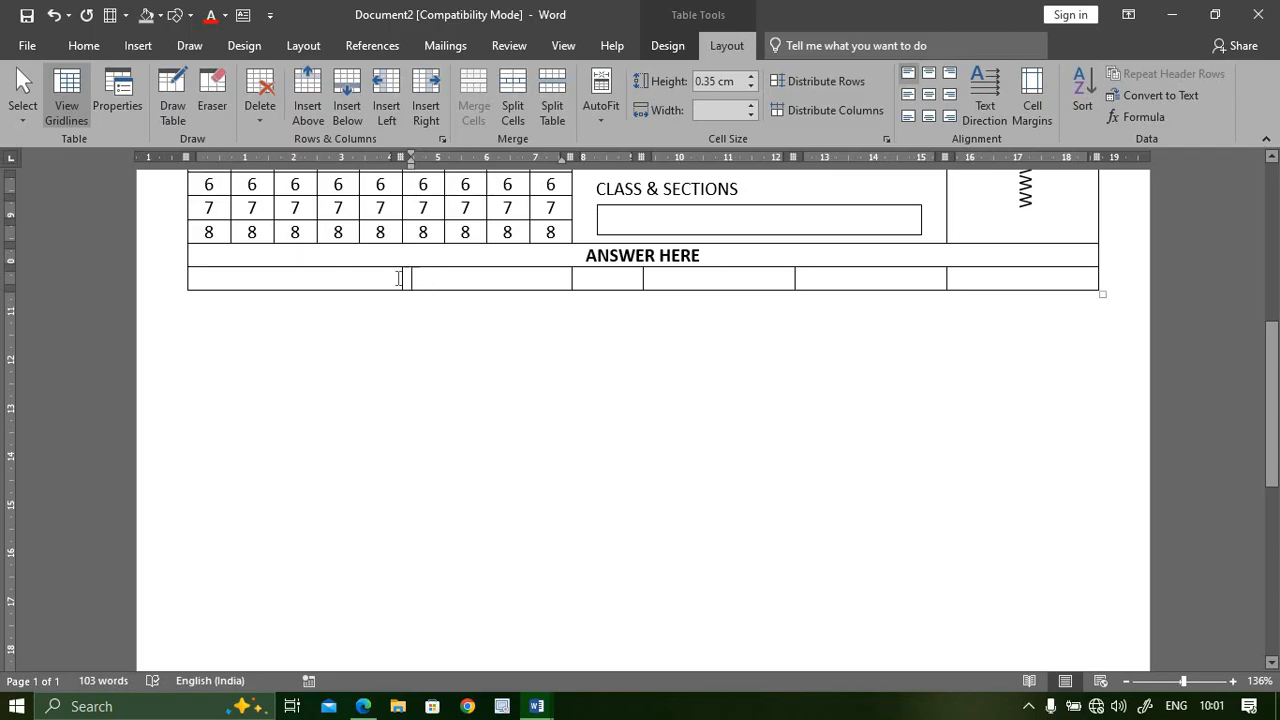
left_click_drag(351, 279, 262, 286)
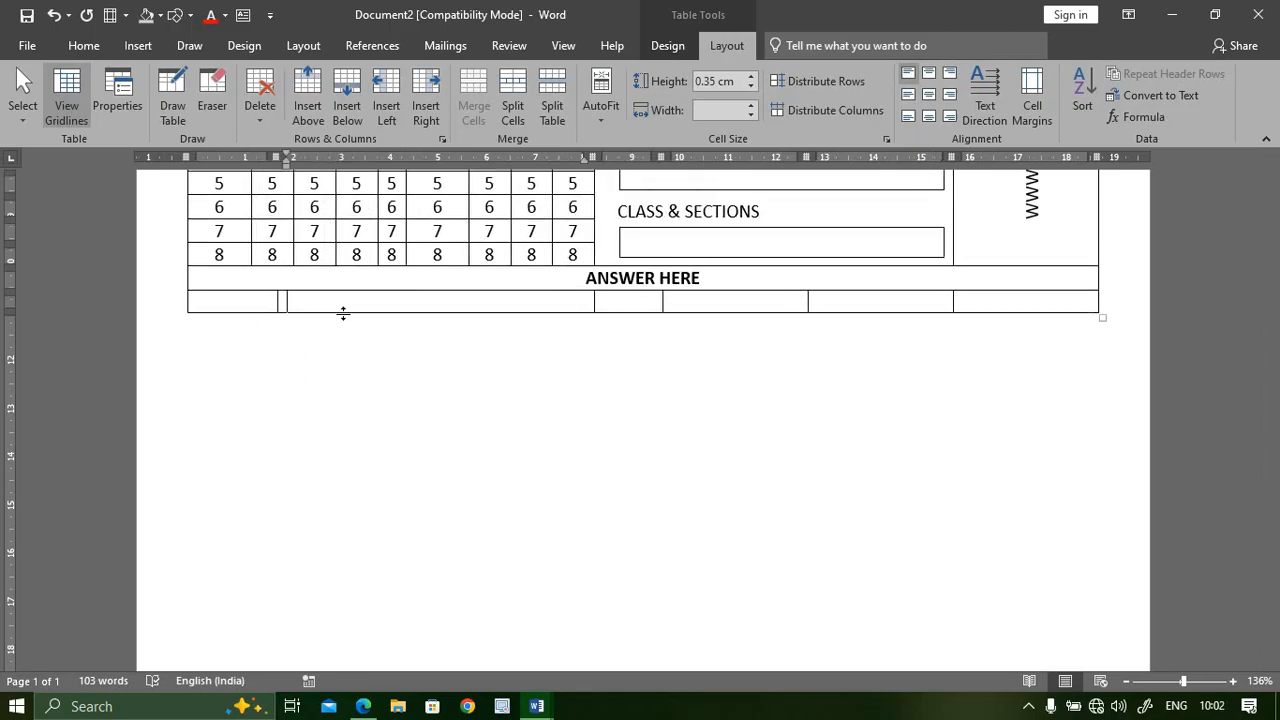
scroll(349, 309, "up", 3)
key("ctrl+z")
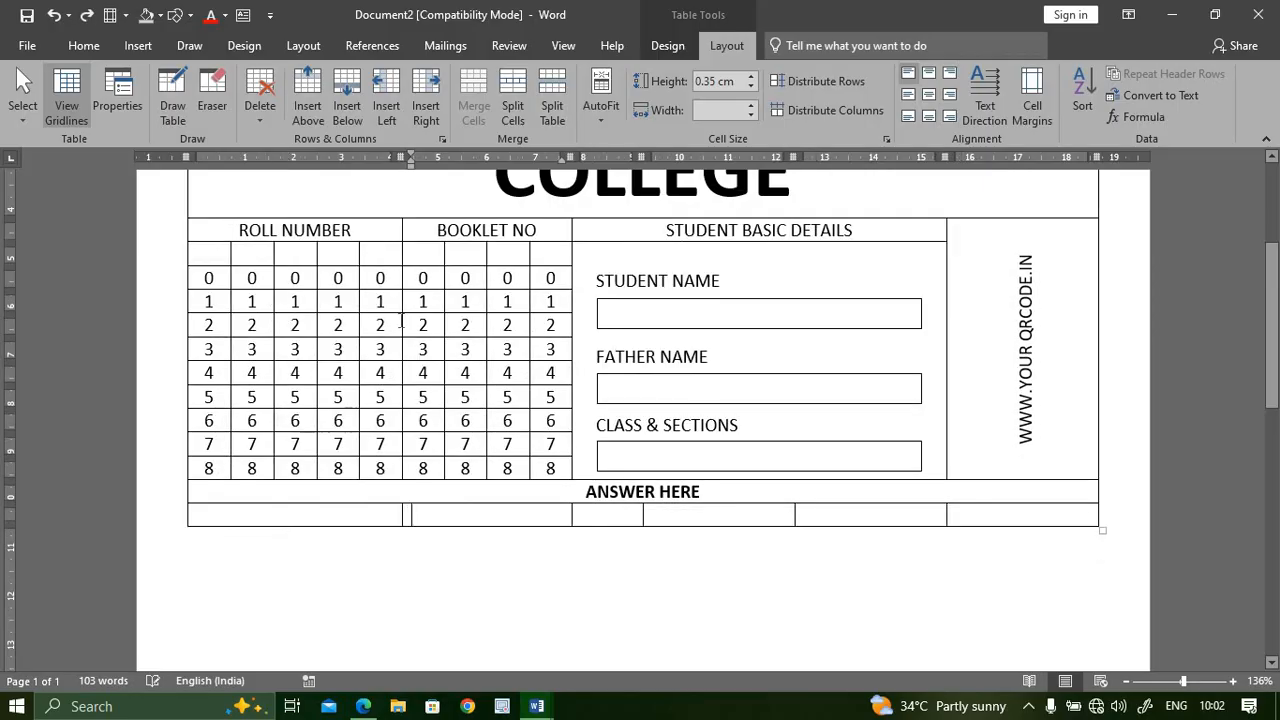
Step: Resize the selected cells below ANSWER HERE to make a narrow first cell, a wide second cell and a narrow third cell
scroll(402, 322, "down", 3)
left_click_drag(408, 405, 242, 400)
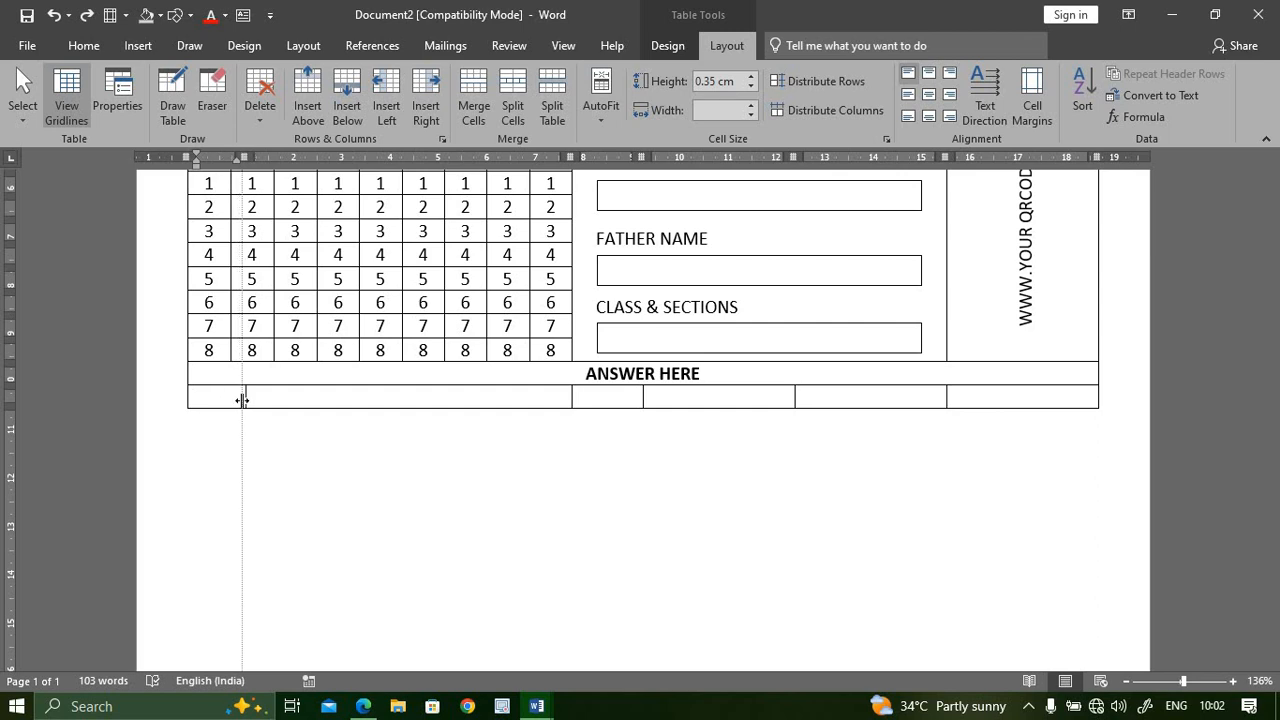
left_click_drag(570, 405, 640, 403)
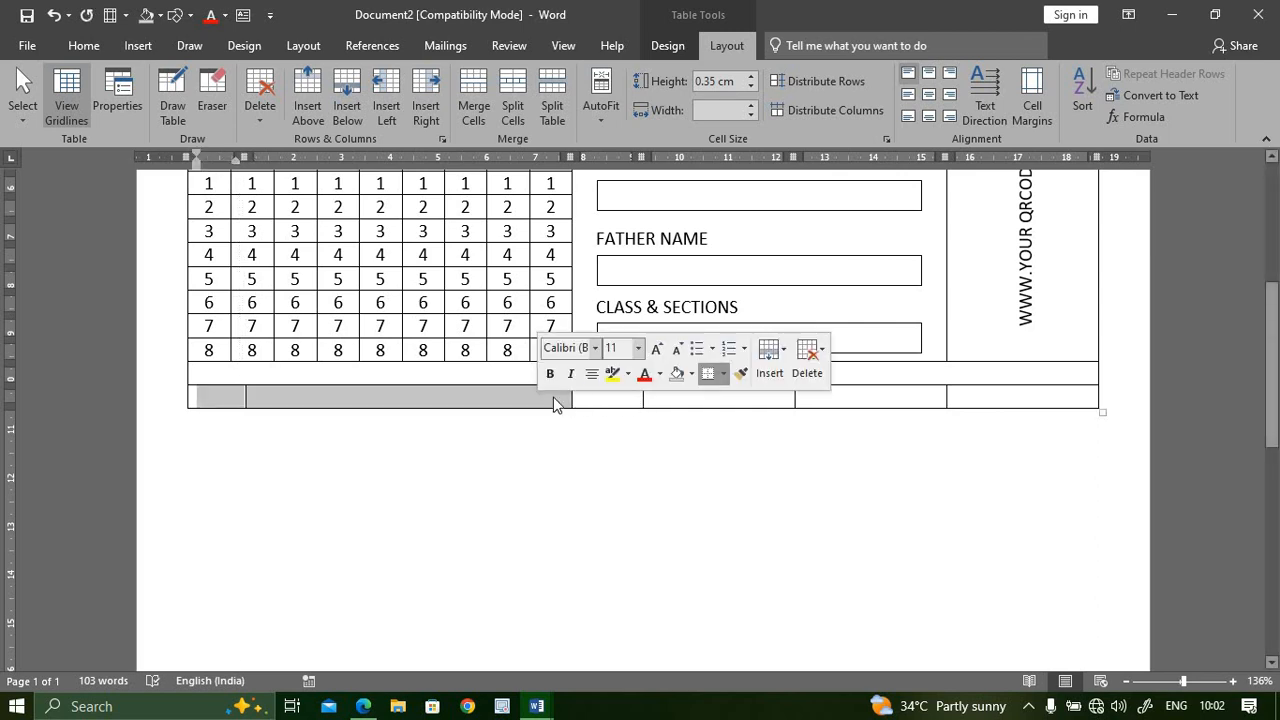
left_click_drag(569, 401, 516, 401)
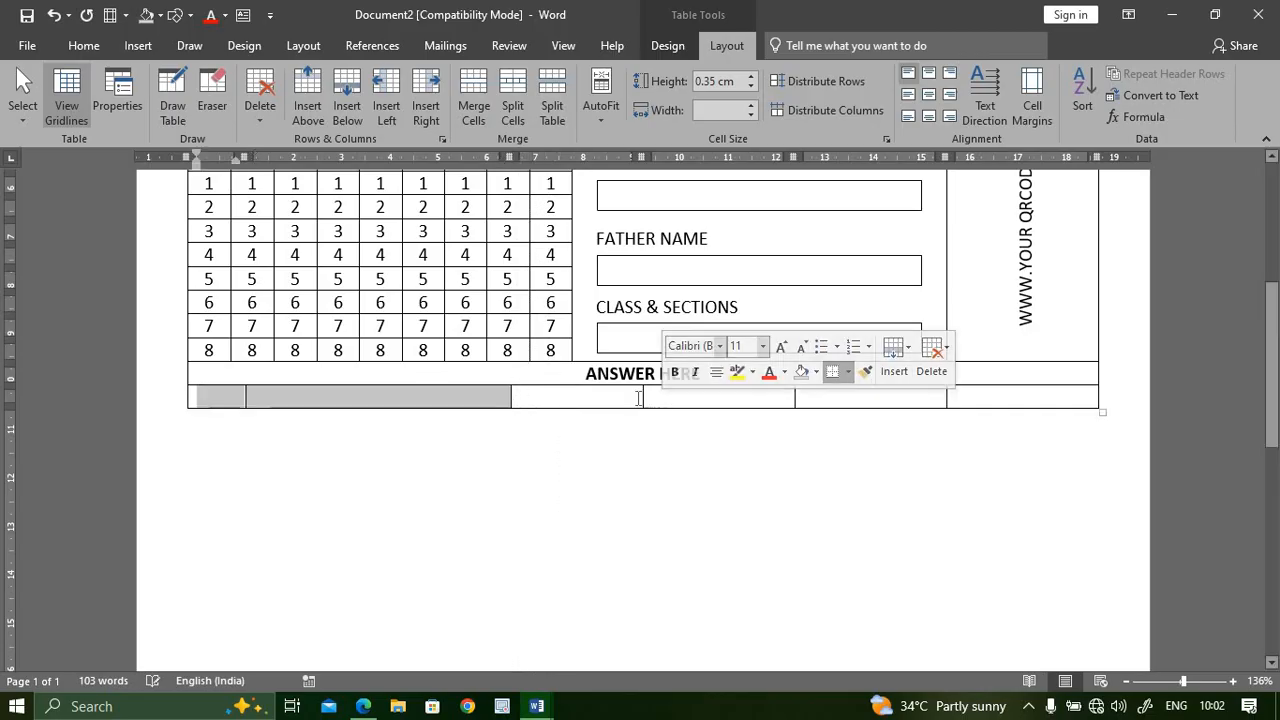
left_click_drag(638, 398, 583, 396)
Step: Widen the fourth cell of the bottom row and narrow the fifth to about 1 cm, leaving a wide sixth cell
left_click(803, 398)
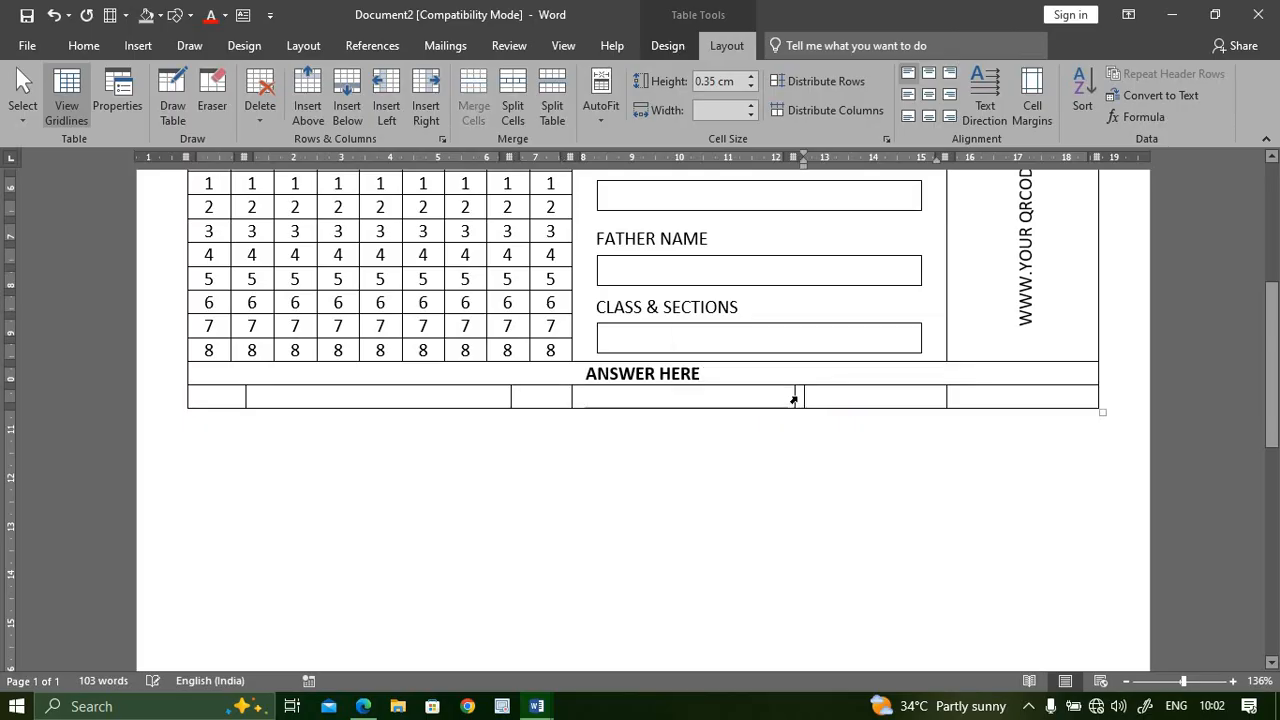
left_click(796, 398)
left_click_drag(795, 398, 866, 405)
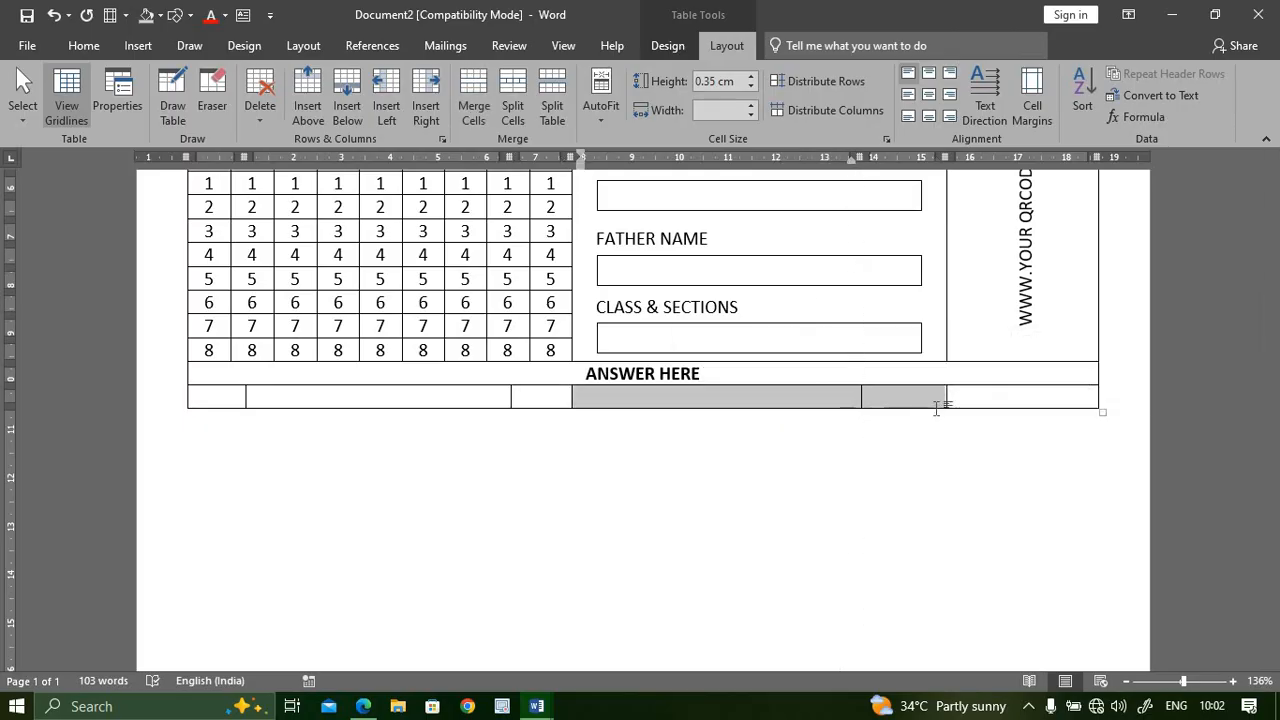
left_click_drag(946, 402, 910, 400)
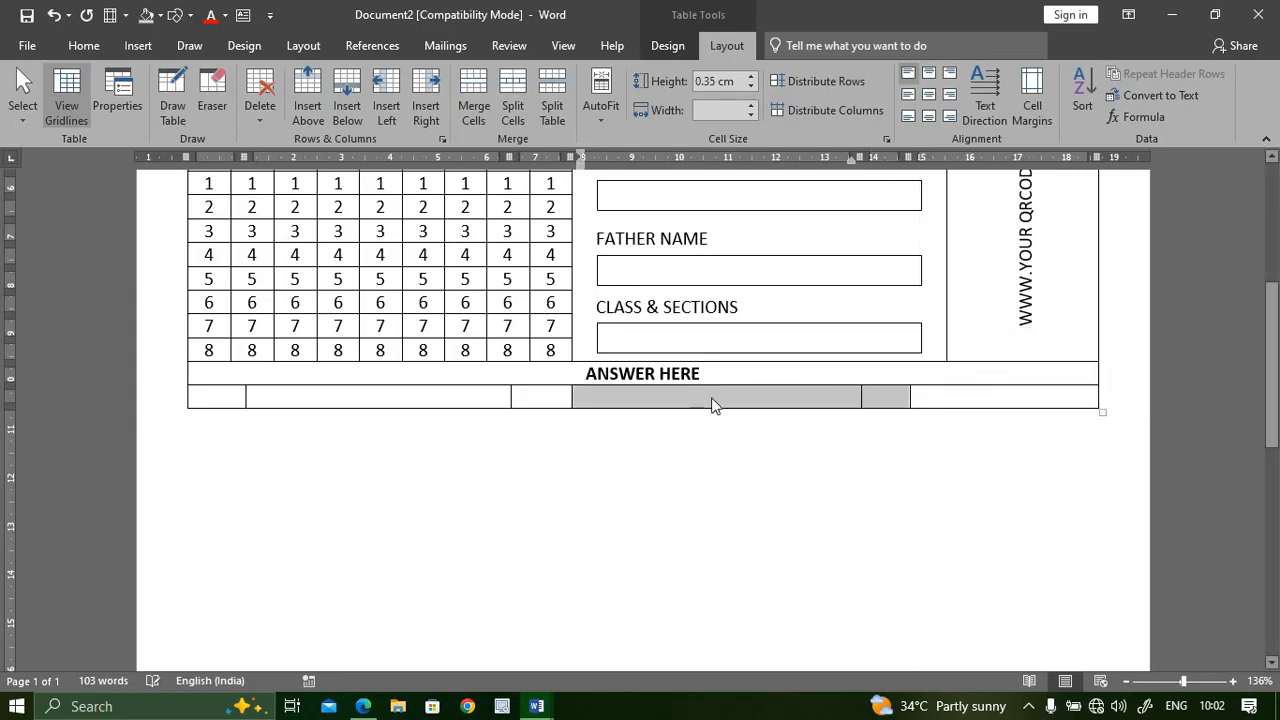
left_click(968, 411)
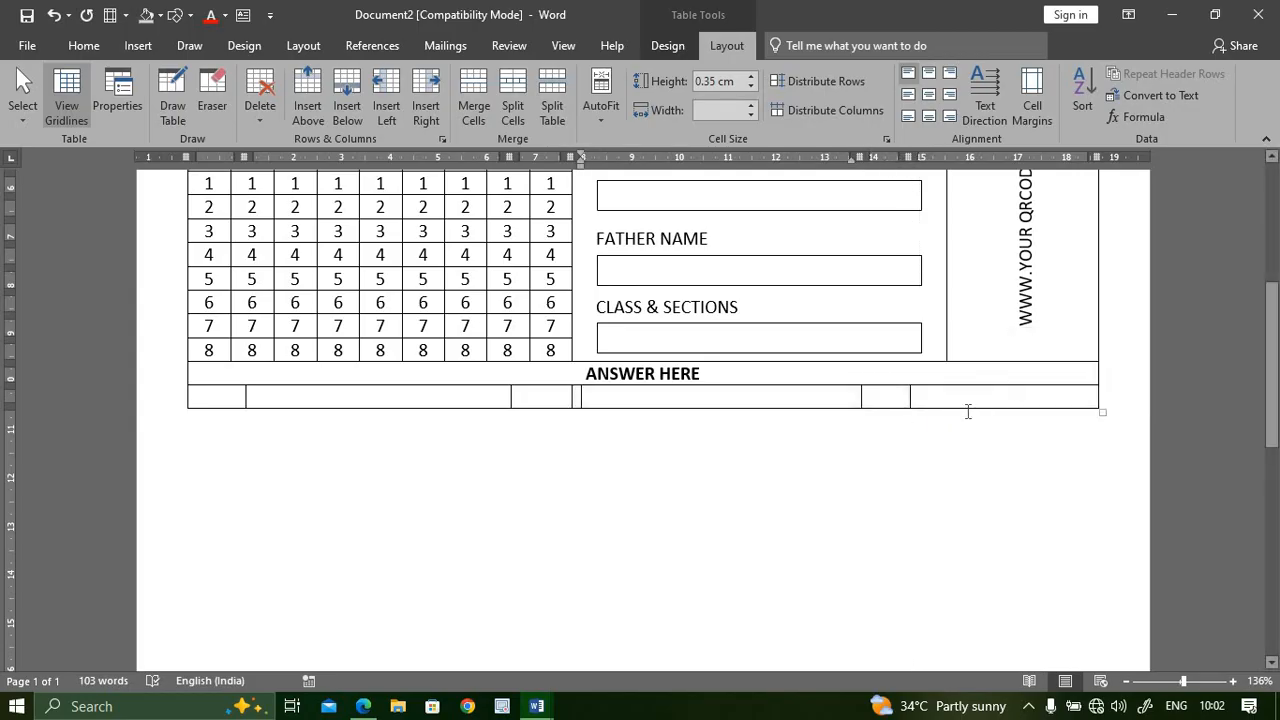
Step: Narrow the bottom row's third cell to about 1 cm and shift it left, and match the first cell to the digit column width
left_click(531, 396)
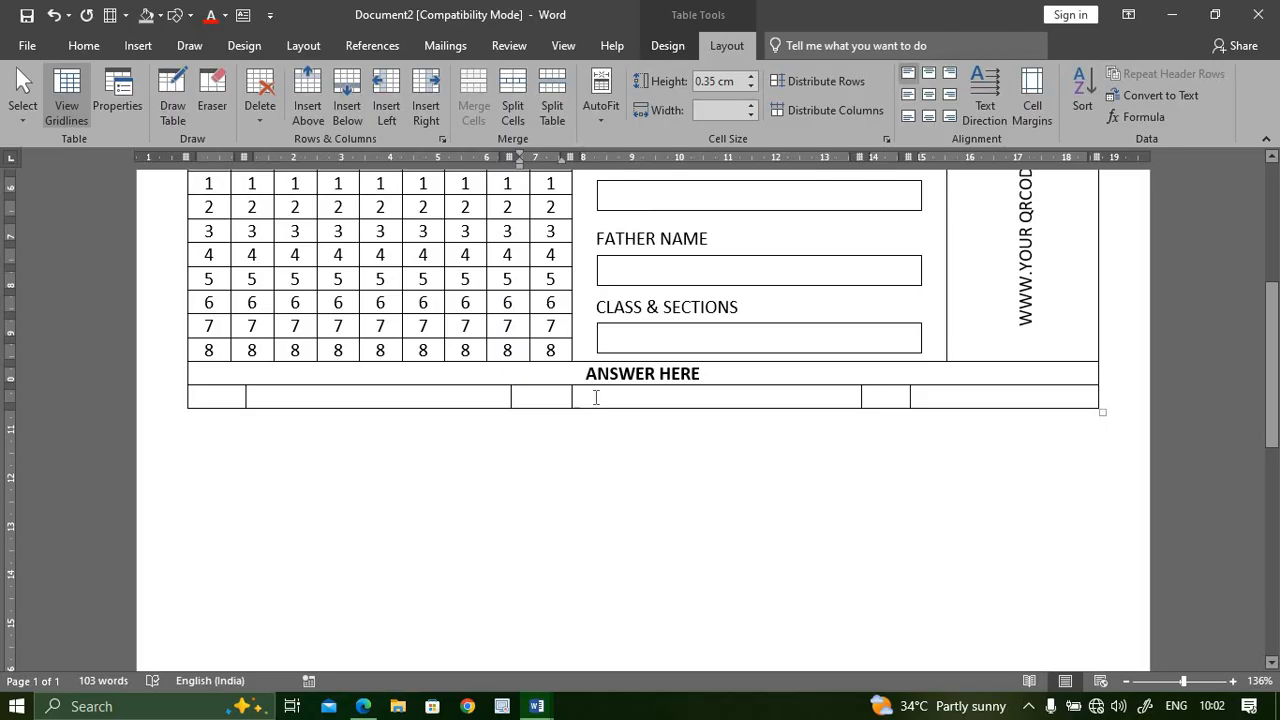
mouse_move(528, 396)
left_mouse_down()
mouse_move(592, 398)
mouse_move(497, 400)
mouse_move(548, 398)
left_mouse_up()
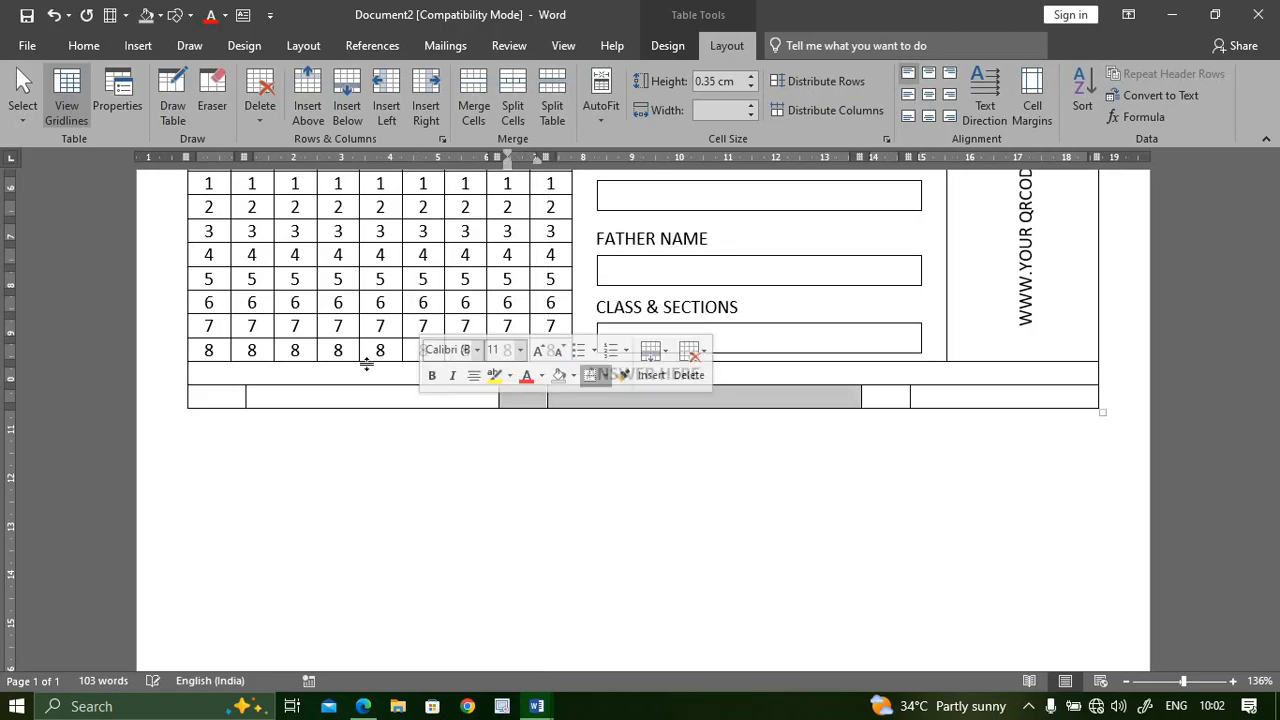
left_click_drag(252, 396, 231, 395)
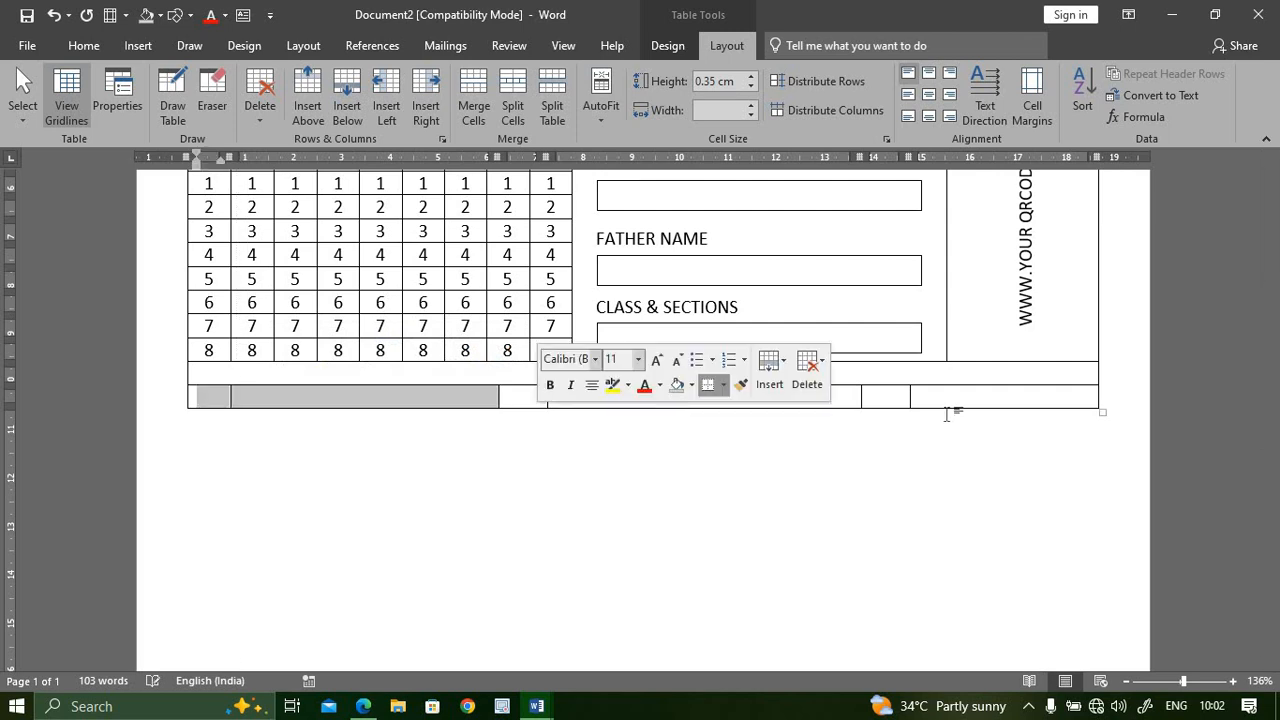
Step: Shift the bottom row's narrow fifth cell left, keeping it 1 cm wide and enlarging the last cell
left_click(901, 401)
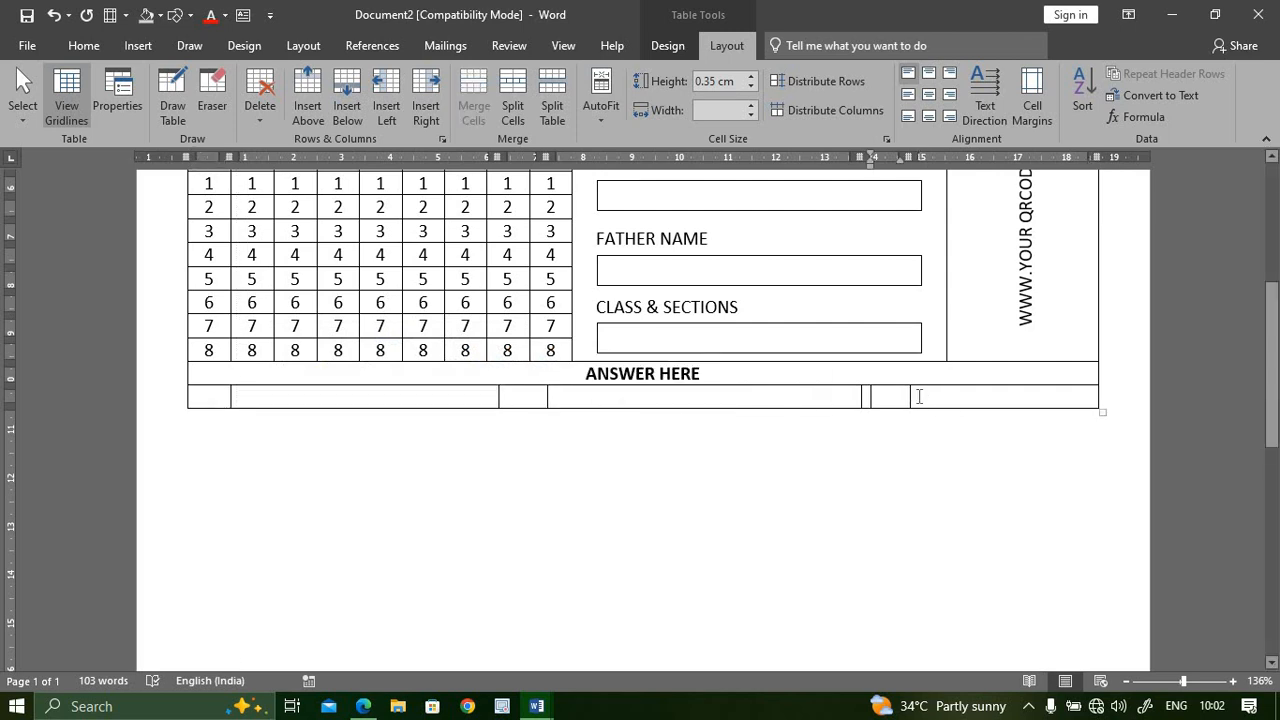
left_click_drag(920, 396, 827, 397)
left_click(863, 399)
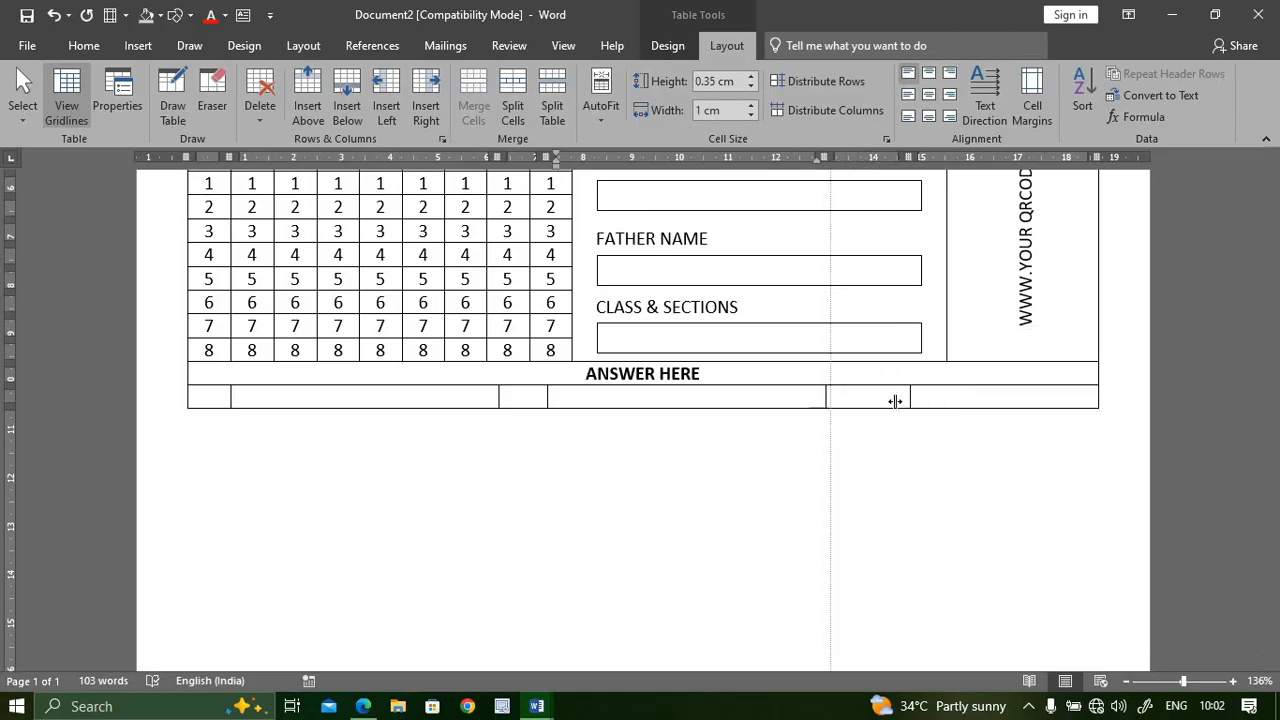
left_click_drag(908, 397, 873, 397)
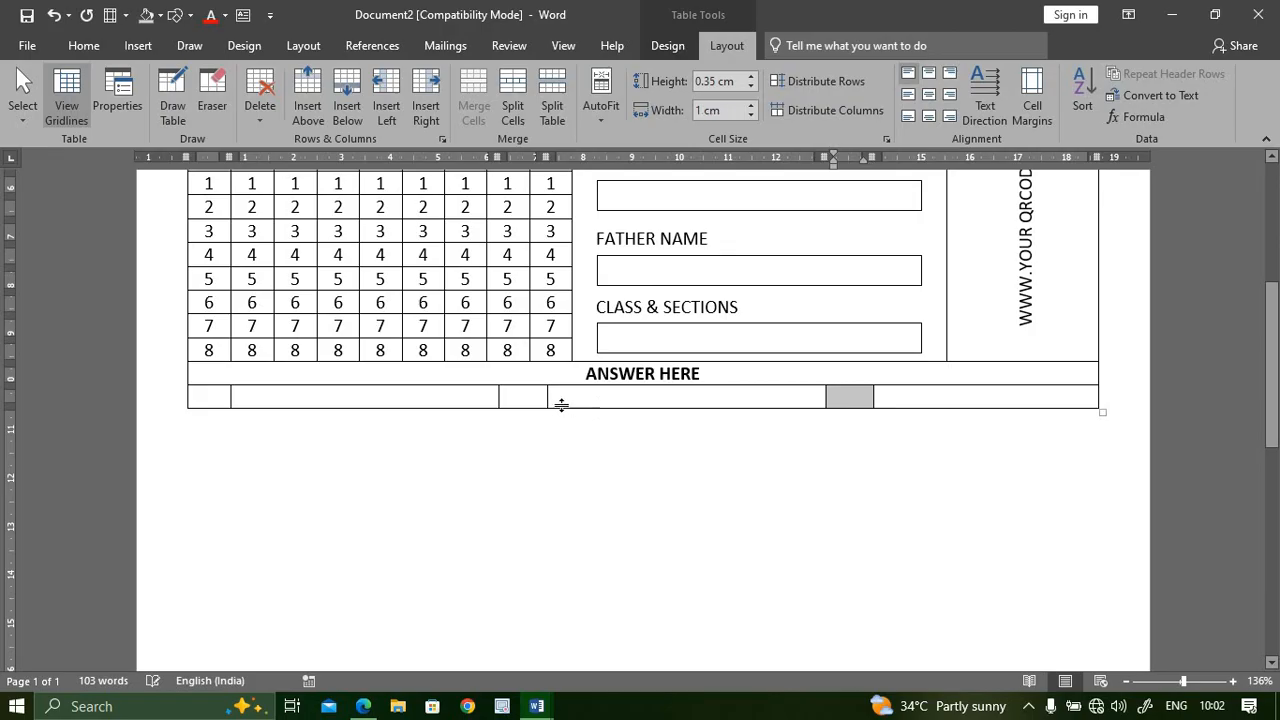
Step: Shift the narrow third and fifth cells of the bottom row further left to even out the three wide cells
mouse_move(502, 395)
left_mouse_down()
mouse_move(474, 399)
mouse_move(523, 398)
left_mouse_up()
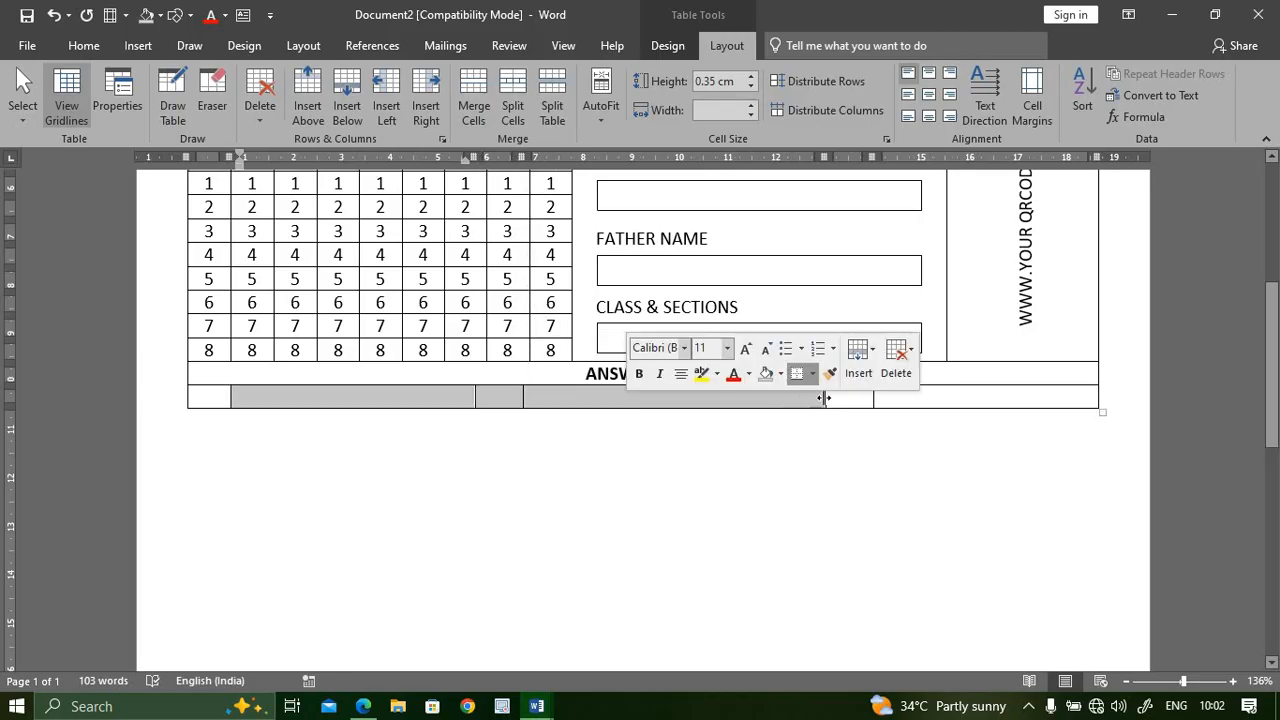
left_click_drag(814, 398, 849, 398)
left_click(814, 434)
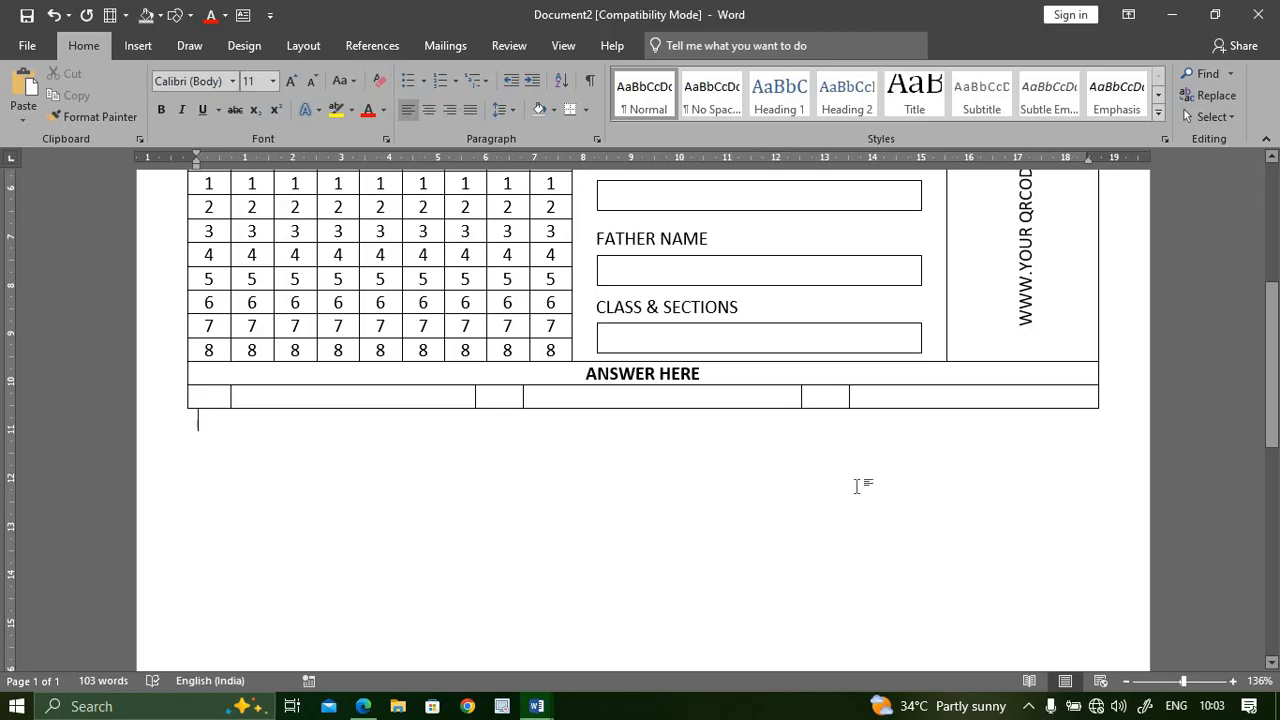
scroll(910, 370, "down", 1)
left_click(923, 337)
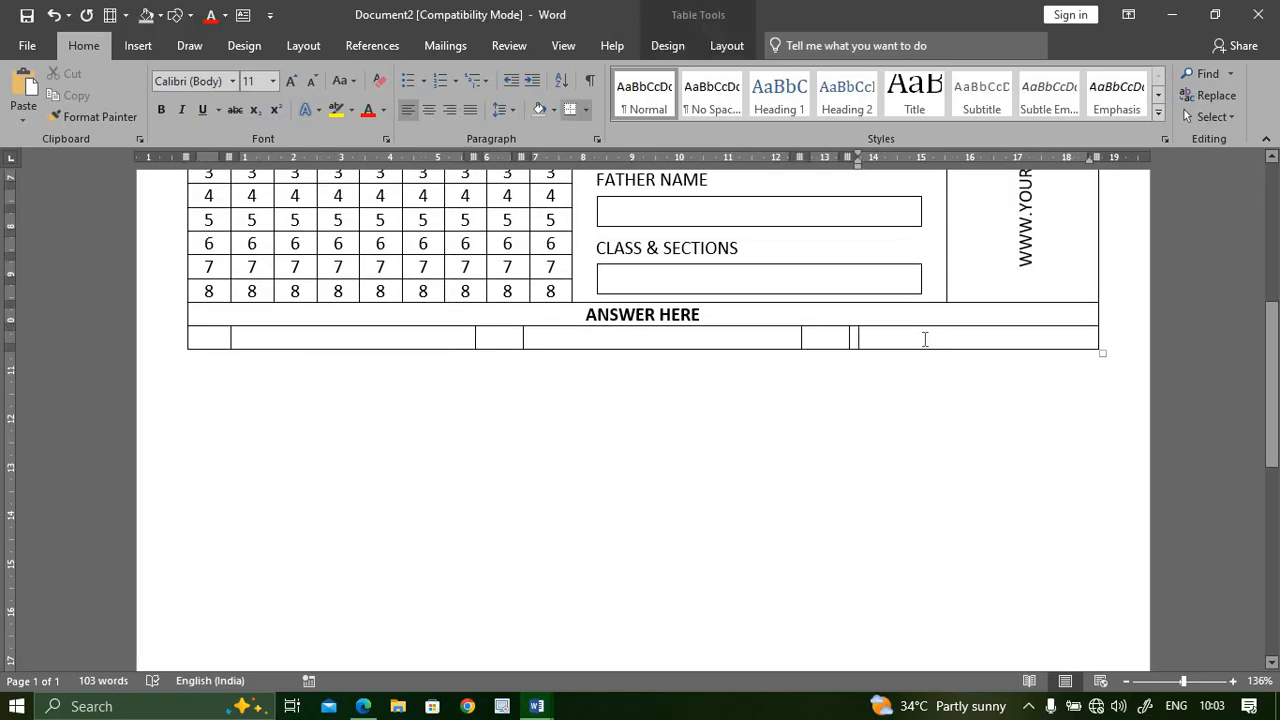
scroll(924, 310, "down", 1)
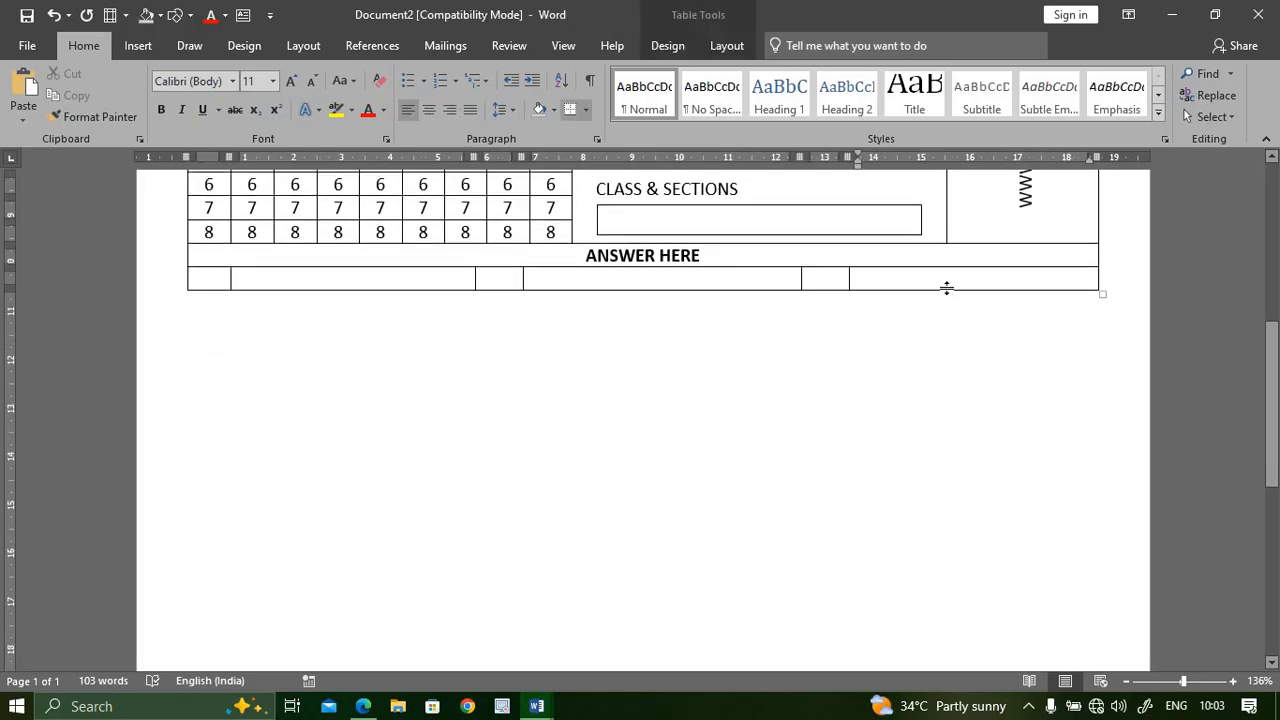
Step: Add rows below the six-cell row under ANSWER HERE until the answer section has 20 rows
key("Tab")
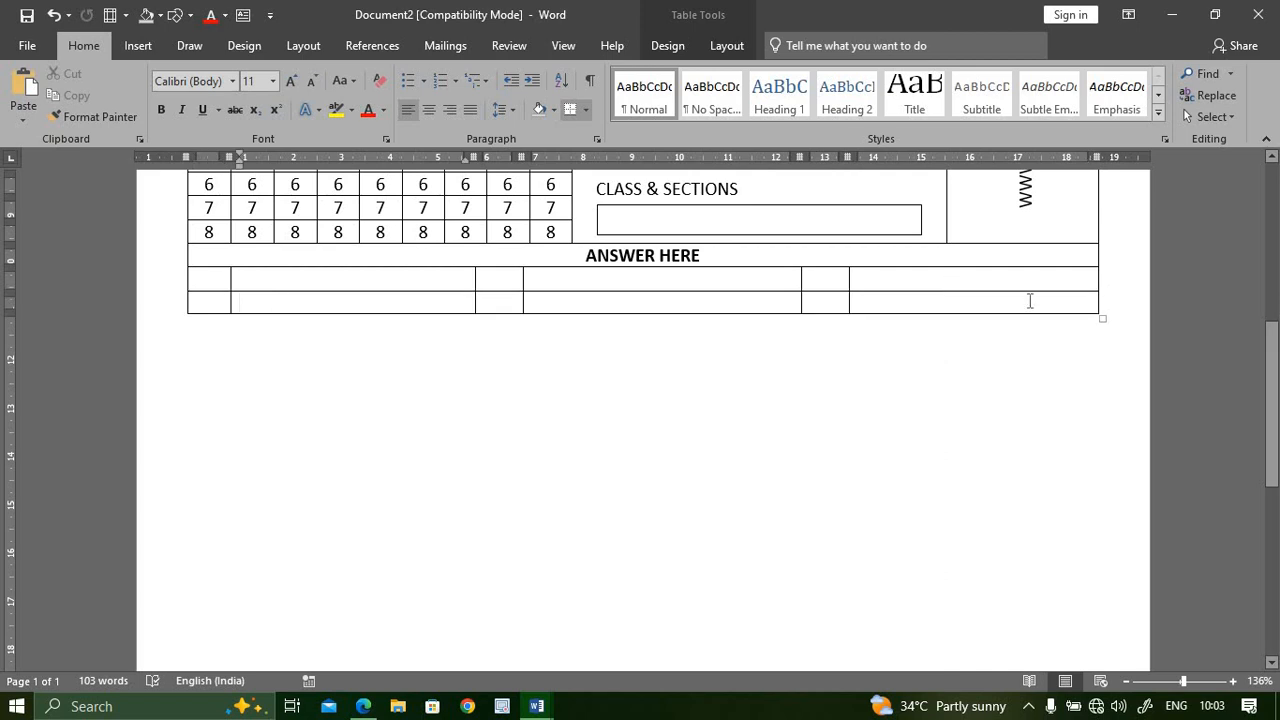
key("Tab")
key("Tab")
key("Tab")
key("Tab")
key("Tab")
key("Tab")
key("Tab")
key("Tab")
key("Tab")
key("Tab")
key("Tab")
key("Tab")
key("Tab")
key("Tab")
key("Tab")
key("Tab")
key("Tab")
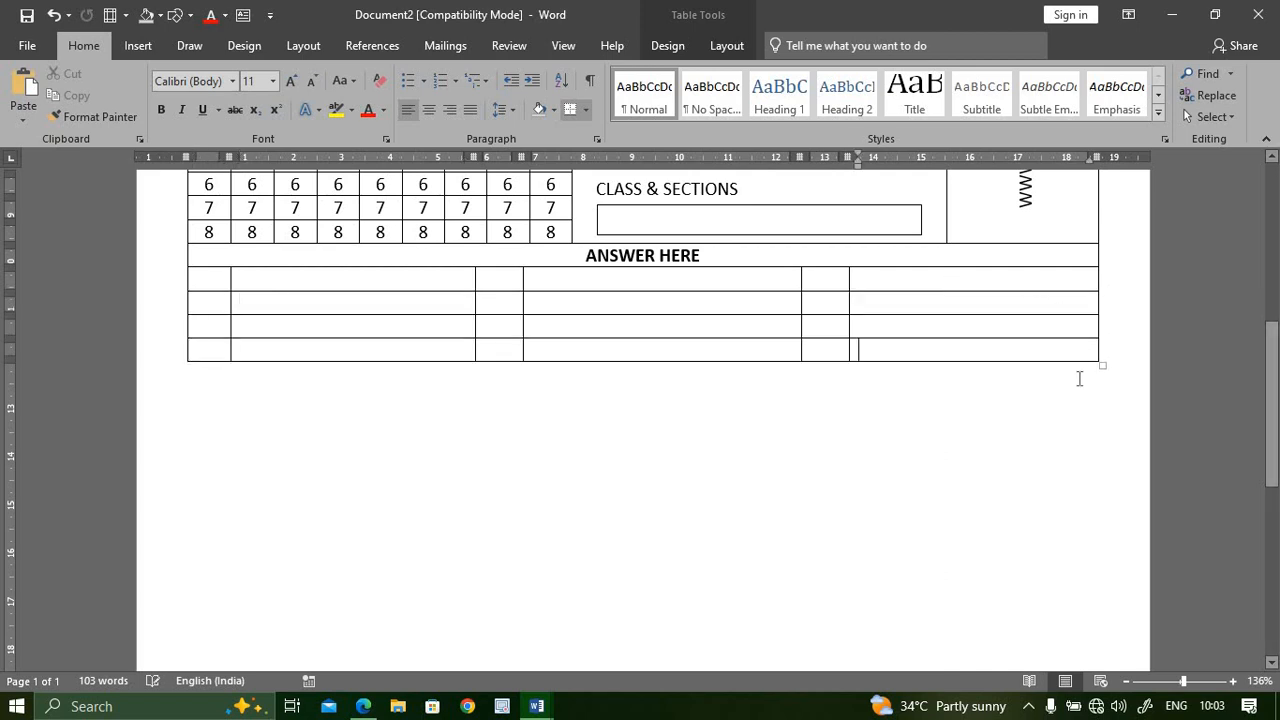
key("Tab")
key("Tab")
key("Tab")
key("Tab")
key("Tab")
key("Tab")
key("Tab")
key("Tab")
key("Tab")
key("Tab")
key("Tab")
key("Tab")
key("Tab")
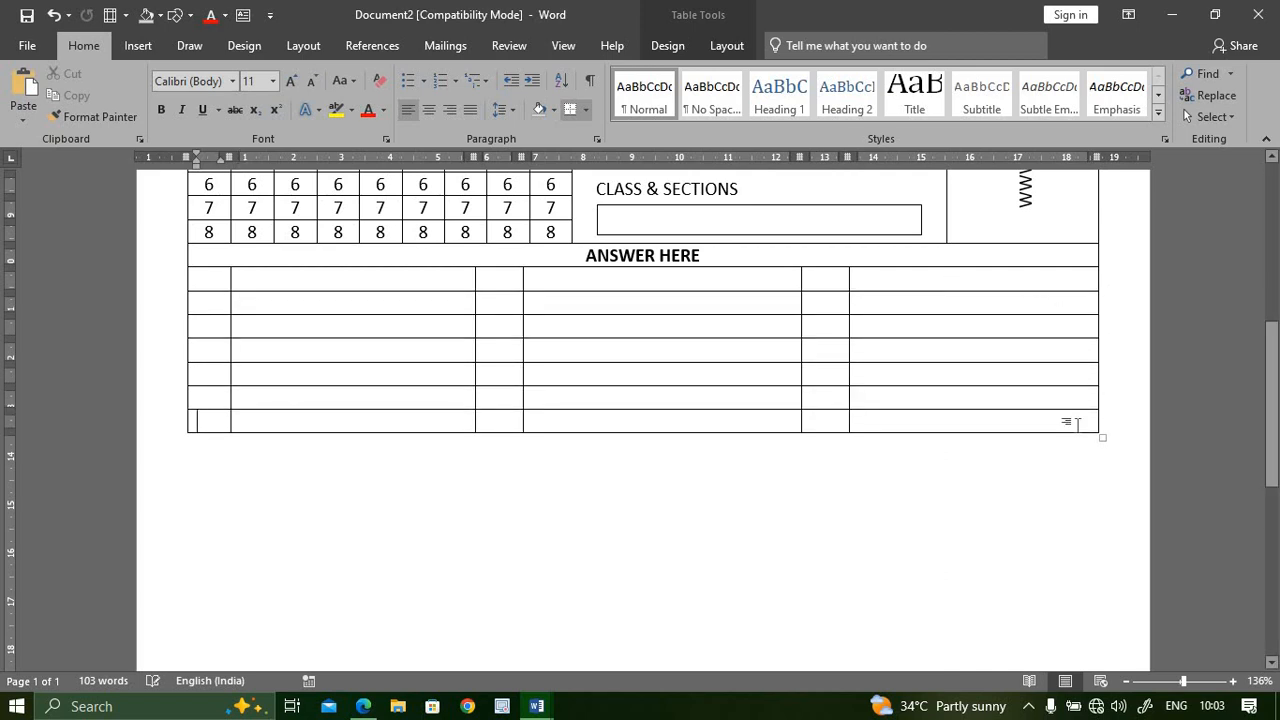
key("Tab")
key("Tab")
key("Tab")
key("Tab")
key("Tab")
key("Tab")
key("Tab")
key("Tab")
key("Tab")
key("Tab")
key("Tab")
key("Tab")
key("Tab")
key("Tab")
key("Tab")
key("Tab")
key("Tab")
key("Tab")
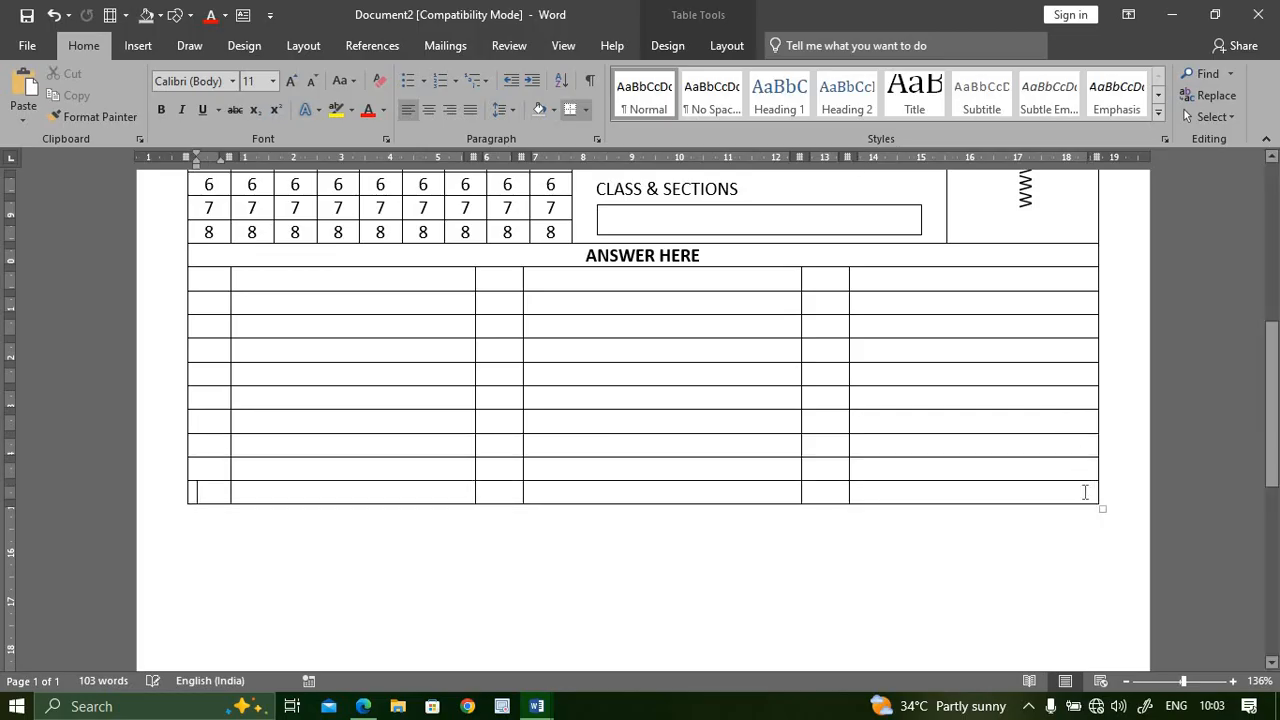
key("Tab")
key("Tab")
key("Tab")
key("Tab")
key("Tab")
key("Tab")
key("Tab")
key("Tab")
key("Tab")
key("Tab")
key("Tab")
key("Tab")
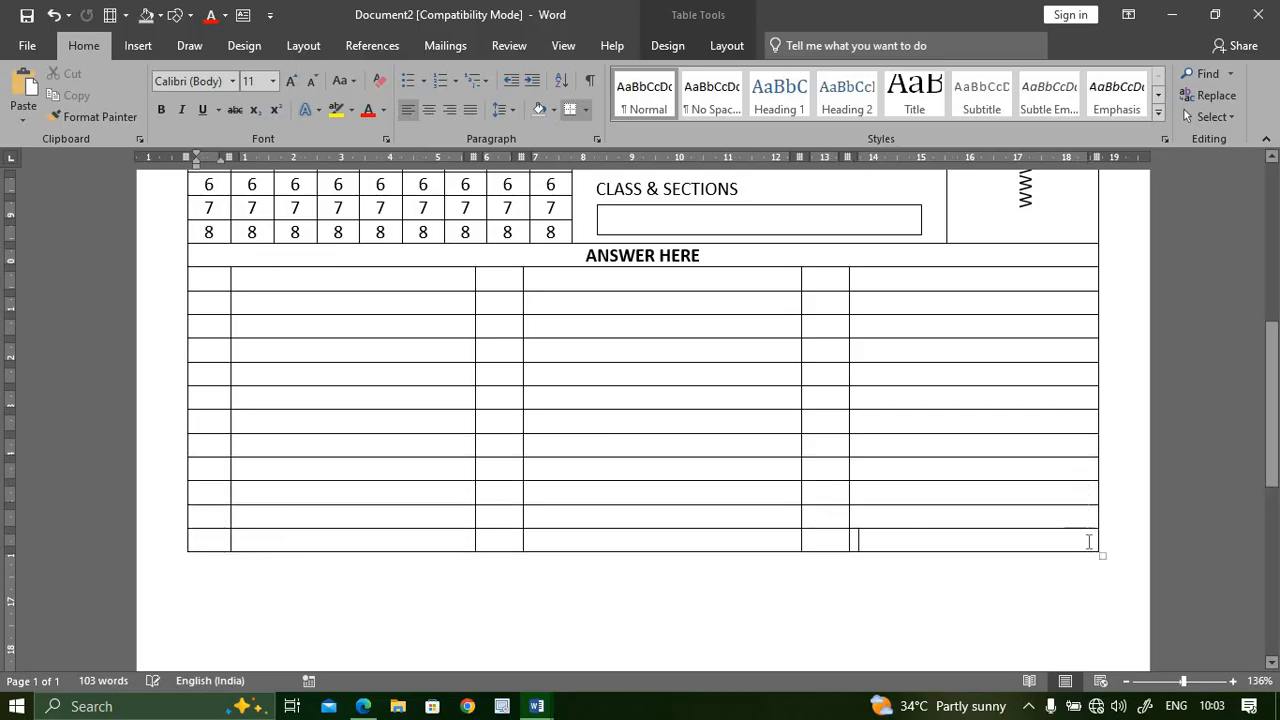
key("Tab")
key("Tab")
key("Tab")
key("Tab")
key("Tab")
key("Tab")
key("Tab")
key("Tab")
key("Tab")
key("Tab")
key("Tab")
key("Tab")
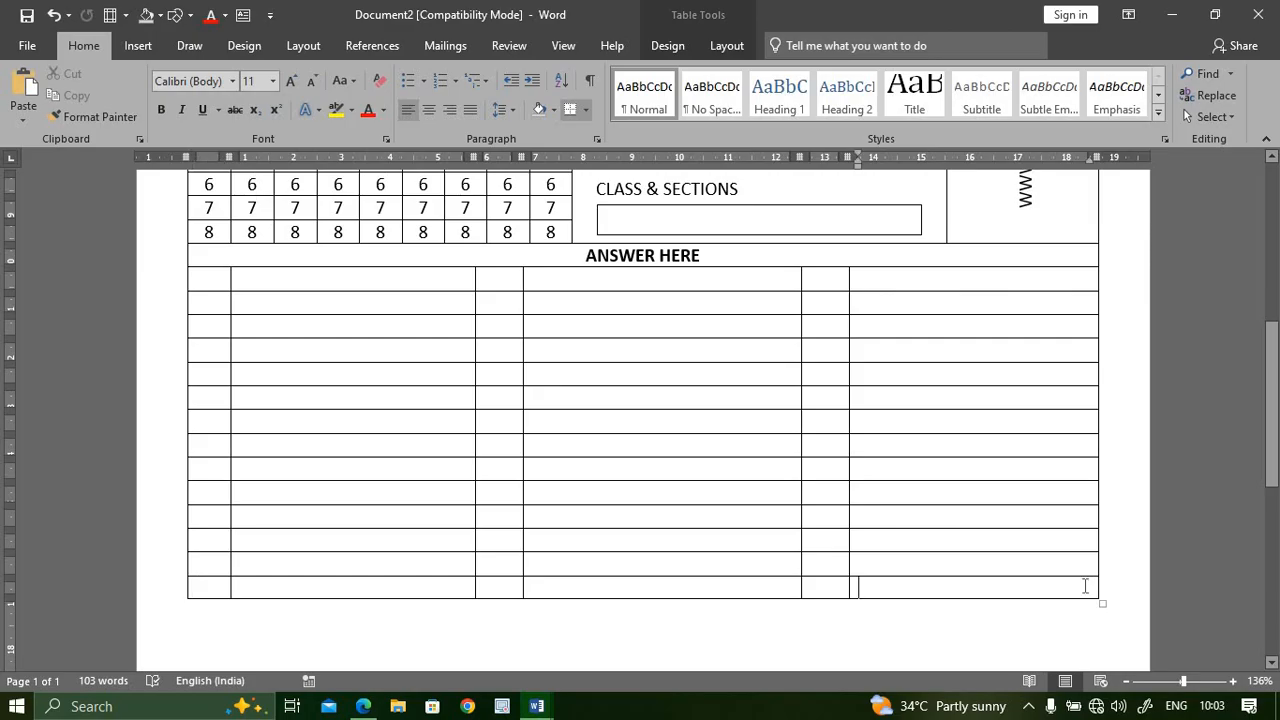
key("Tab")
scroll(1072, 525, "down", 5)
key("Tab")
key("Tab")
key("Tab")
key("Tab")
key("Tab")
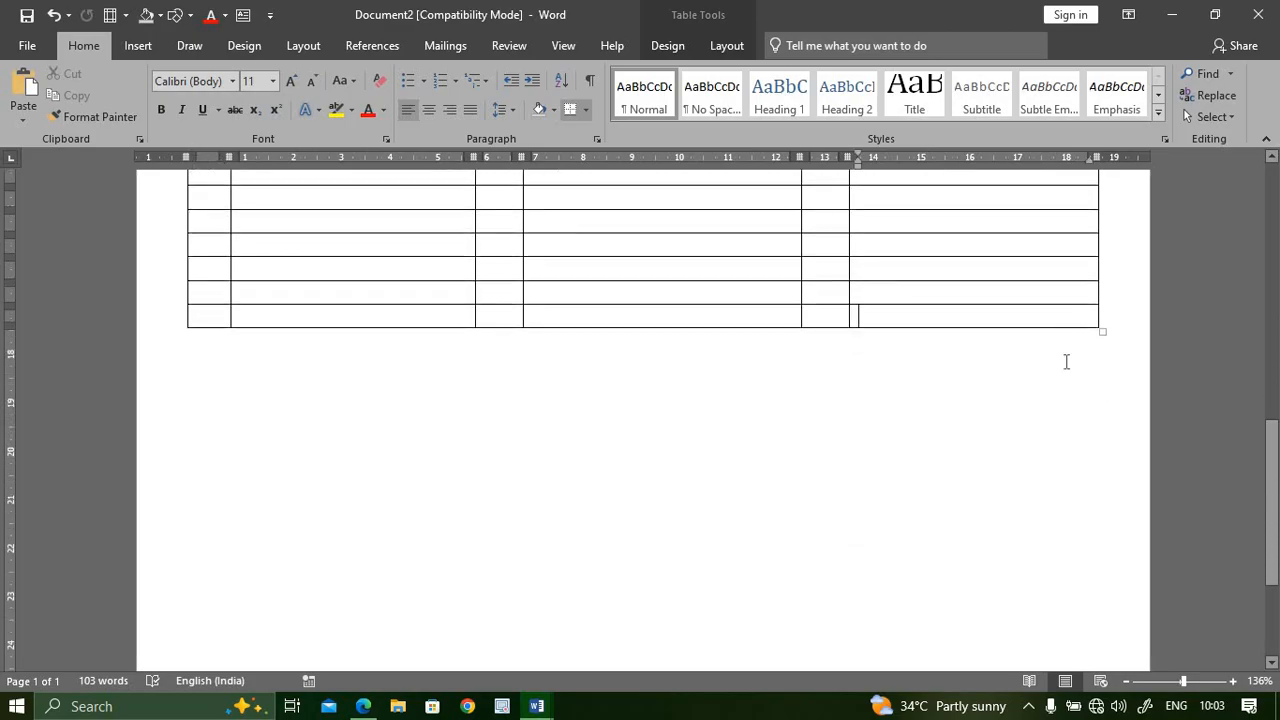
key("Tab")
key("Tab")
key("Tab")
key("Tab")
key("Tab")
key("Tab")
key("Tab")
key("Tab")
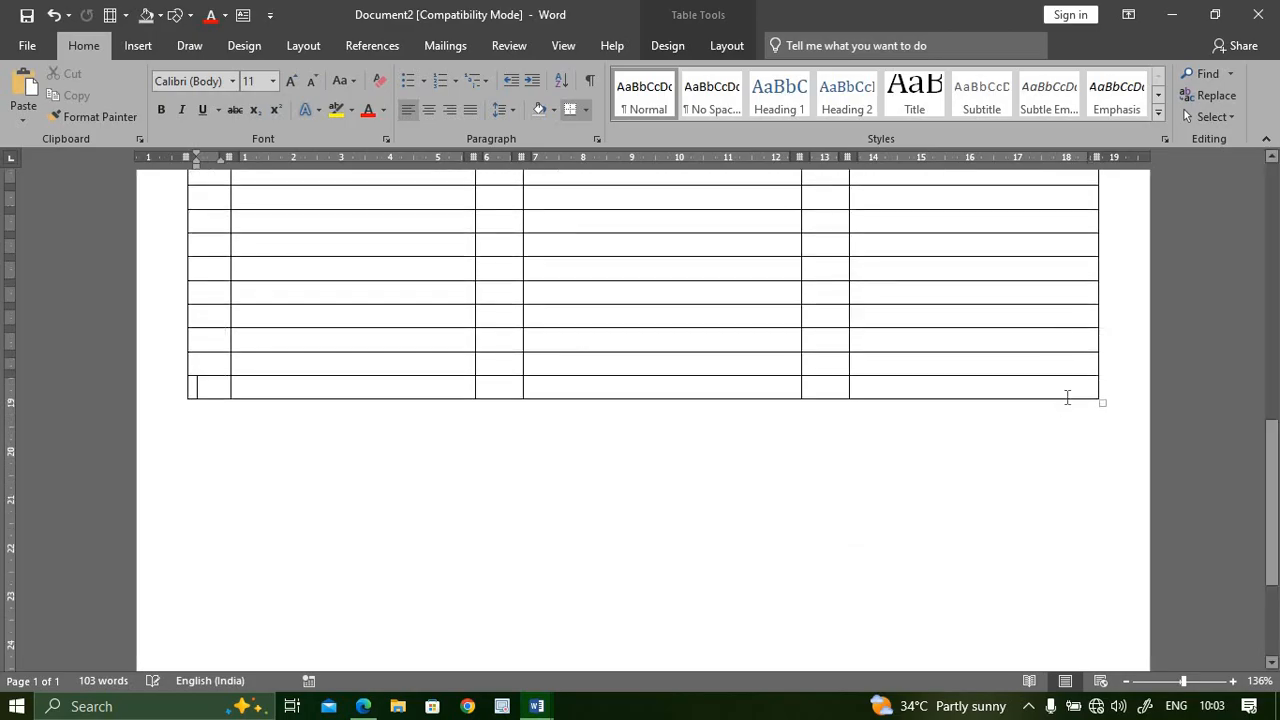
key("Tab")
key("Tab")
key("Tab")
key("Tab")
key("Tab")
key("Tab")
key("Tab")
key("Tab")
key("Tab")
key("Tab")
key("Tab")
key("Tab")
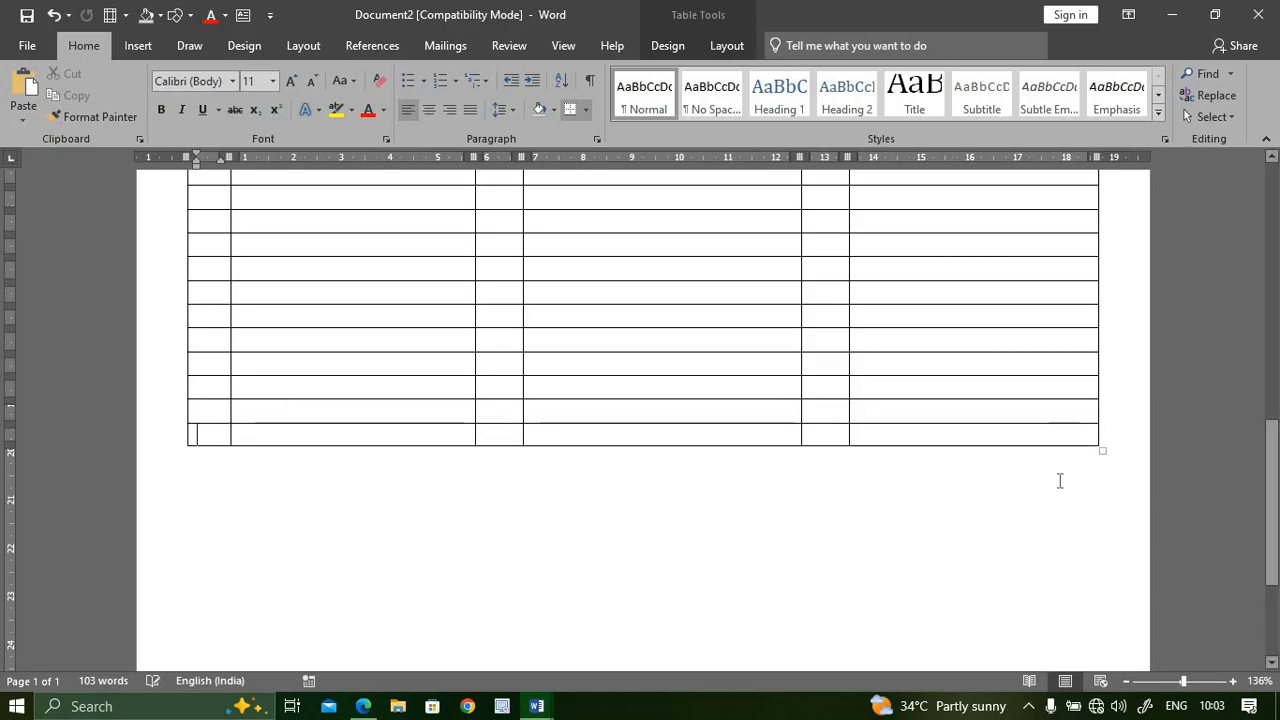
Step: Switch to the handwritten PDF notes, look up the codes for circled letters a to e, and return to the Word document
scroll(689, 414, "up", 5)
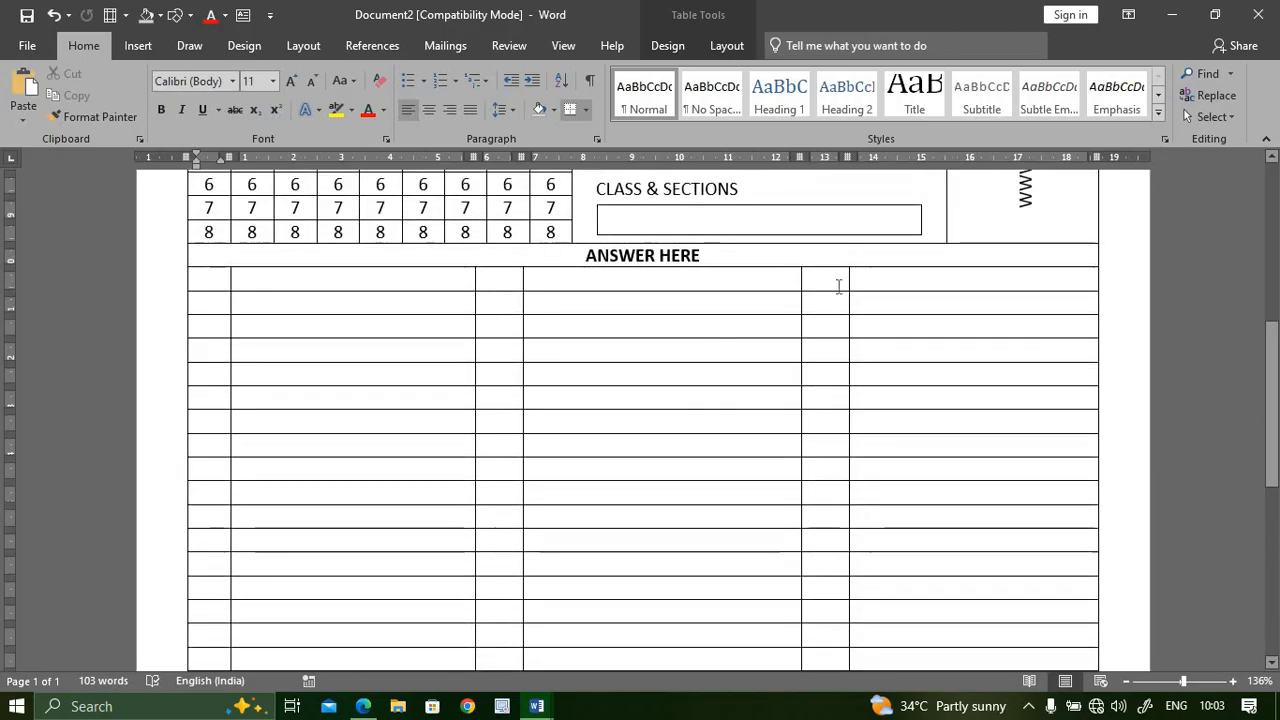
left_click(381, 286)
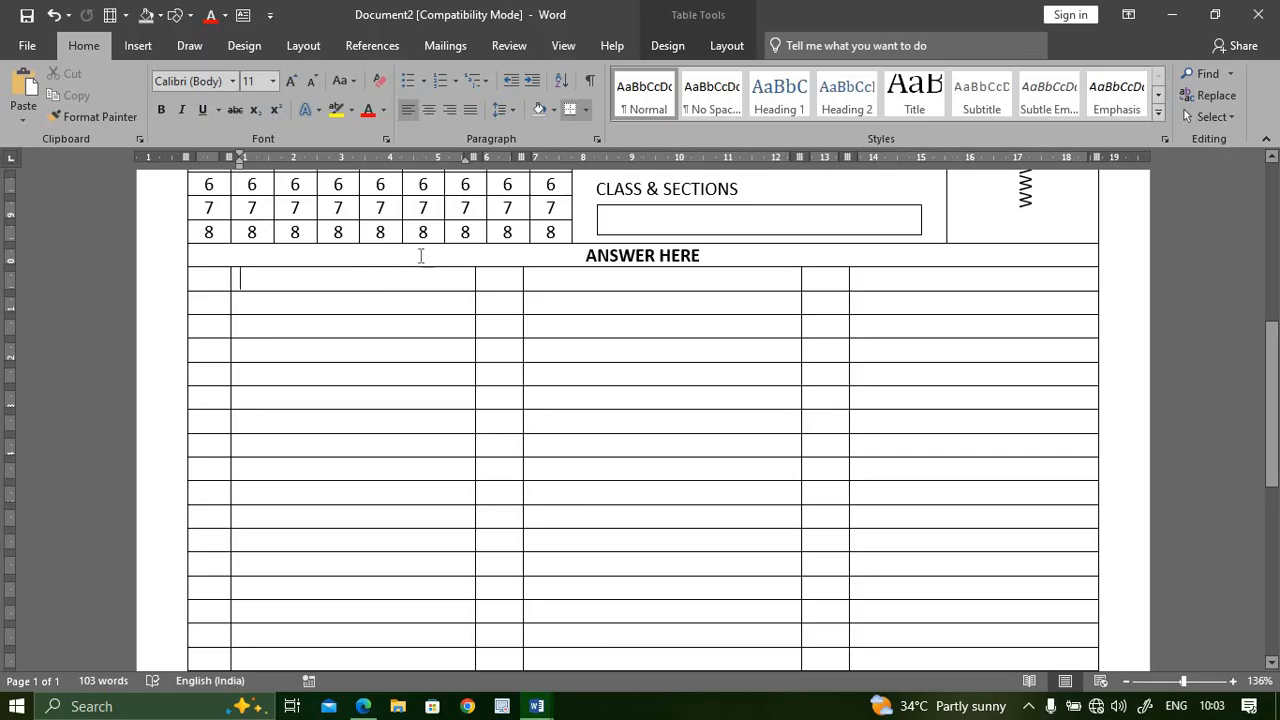
key("alt+Tab")
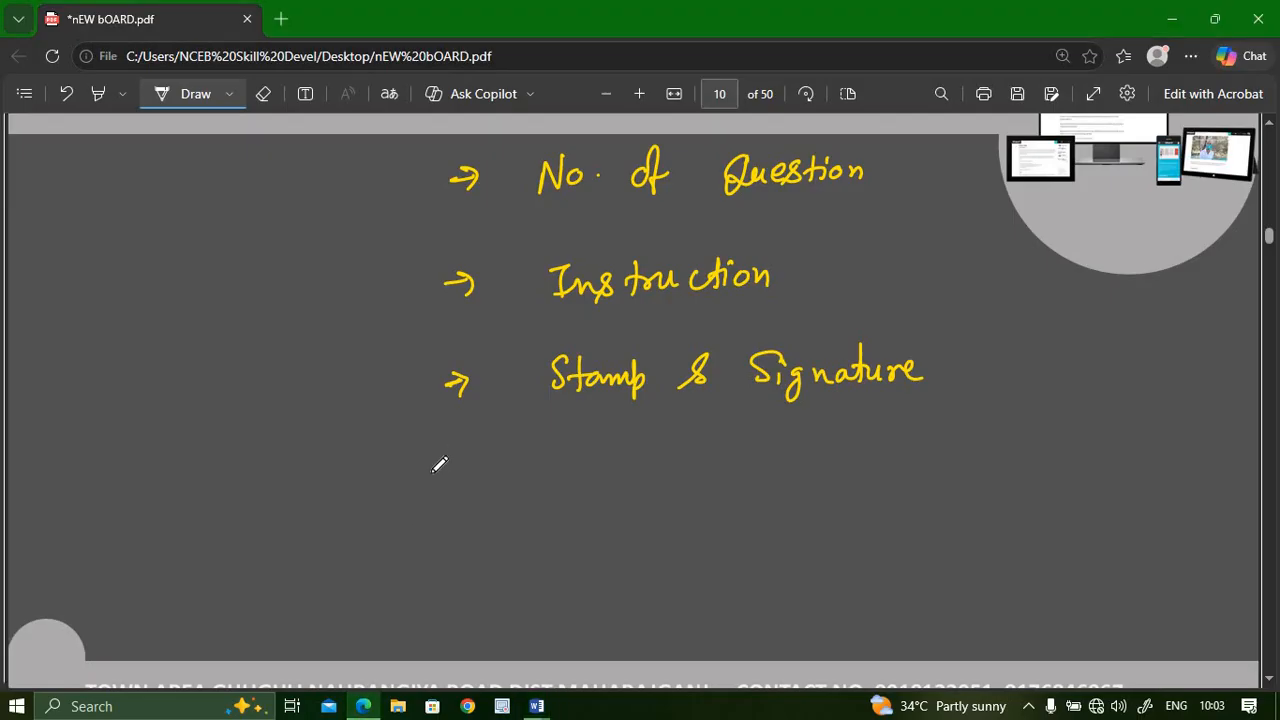
scroll(437, 463, "down", 5)
scroll(437, 463, "down", 1)
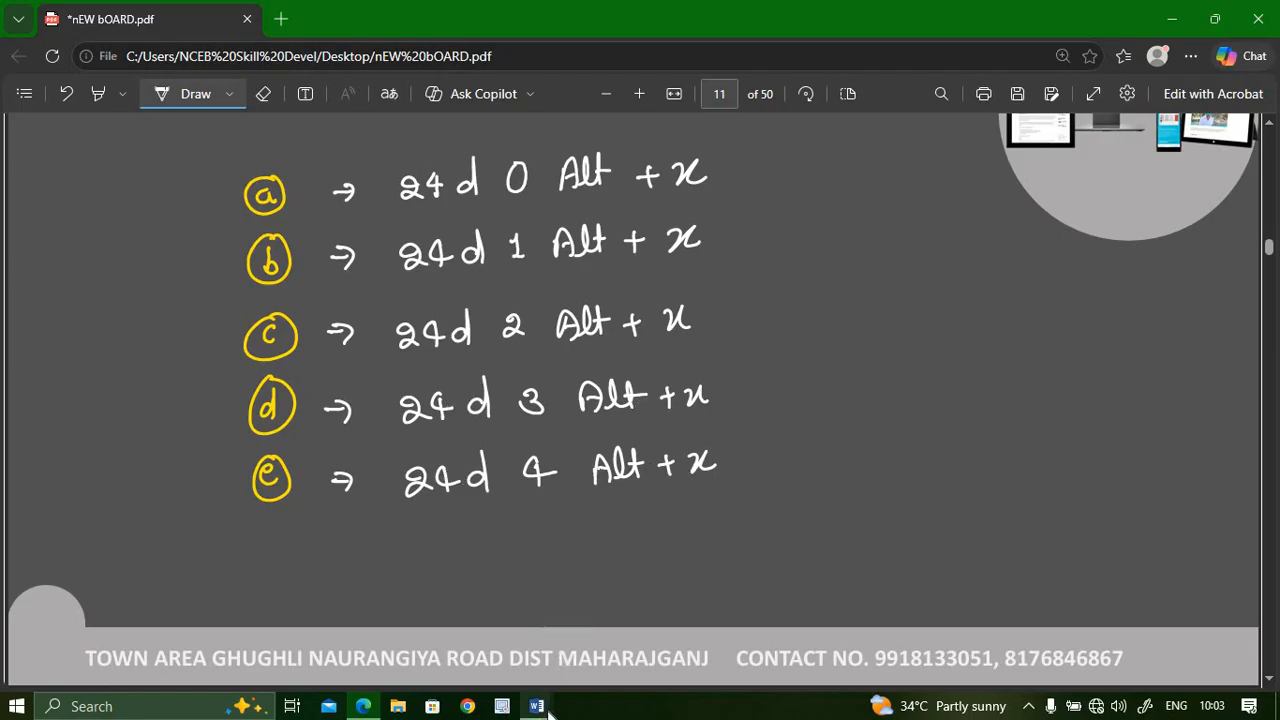
mouse_move(537, 706)
left_click(616, 647)
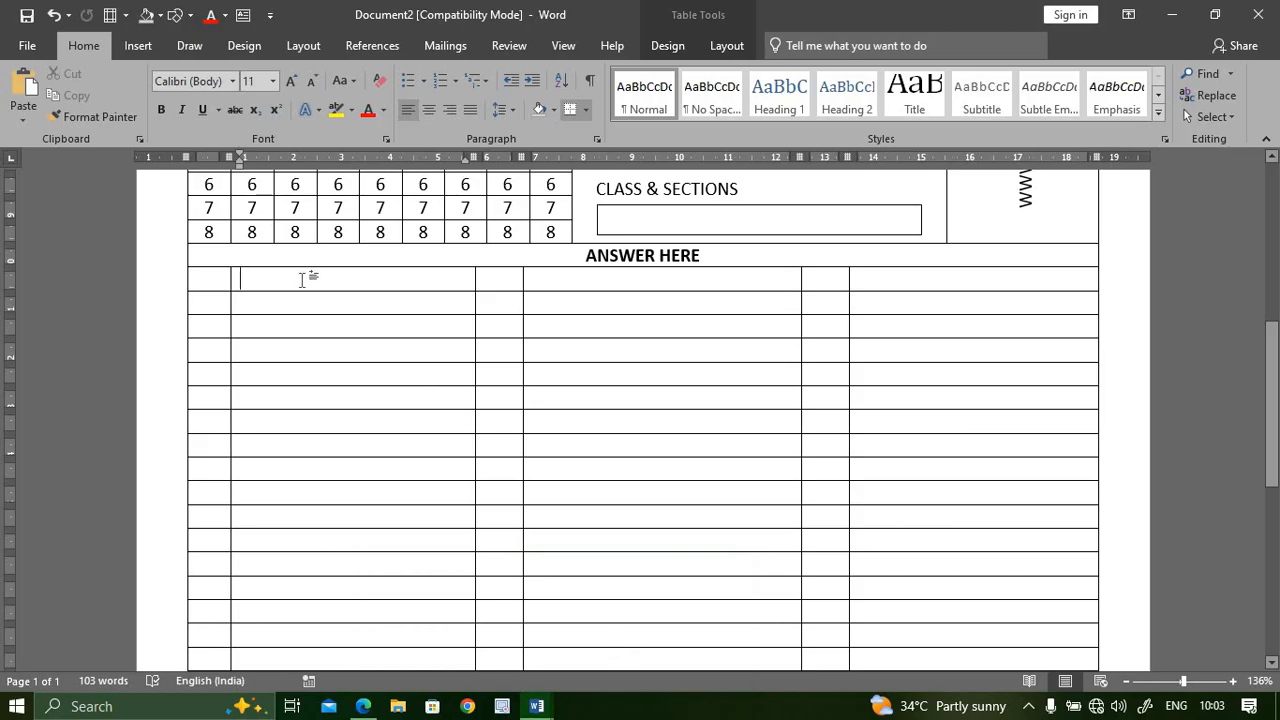
Step: Insert the spaced circled letters ⓐ ⓑ ⓒ ⓓ ⓔ in the first answer row's second cell, using Unicode codes 24D0 to 24D4
type("24D")
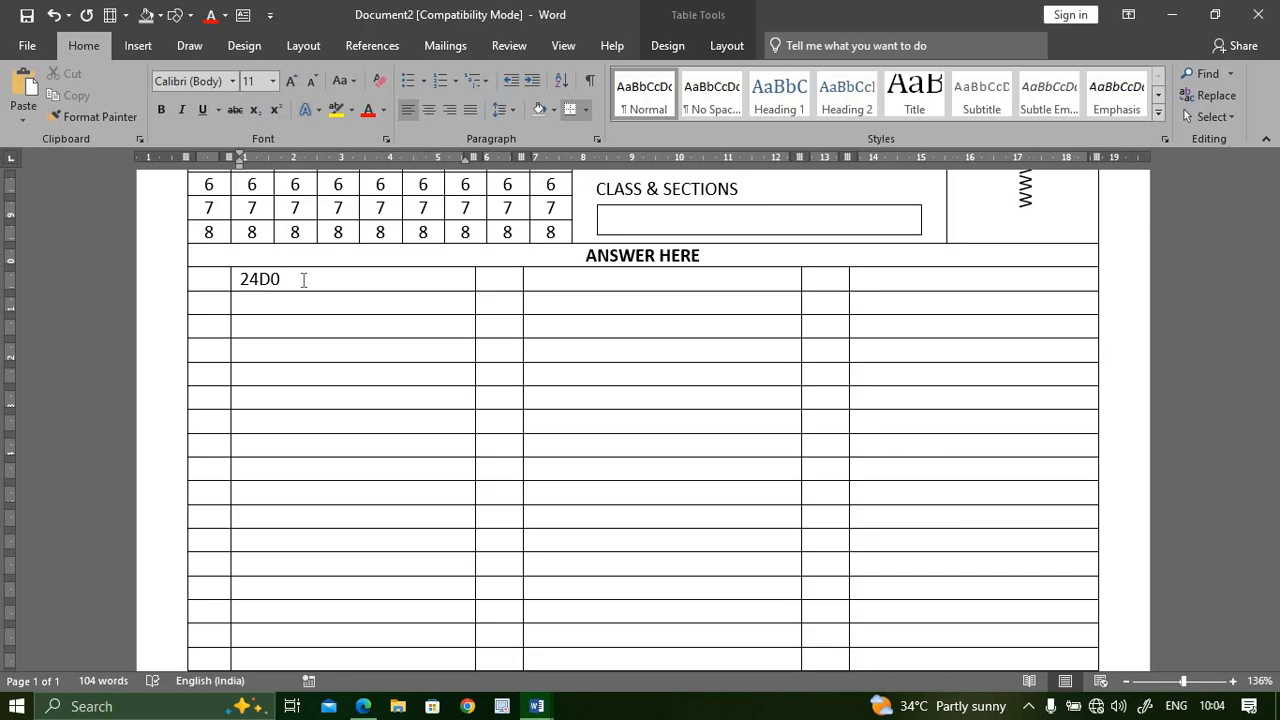
type("0")
key("alt+x")
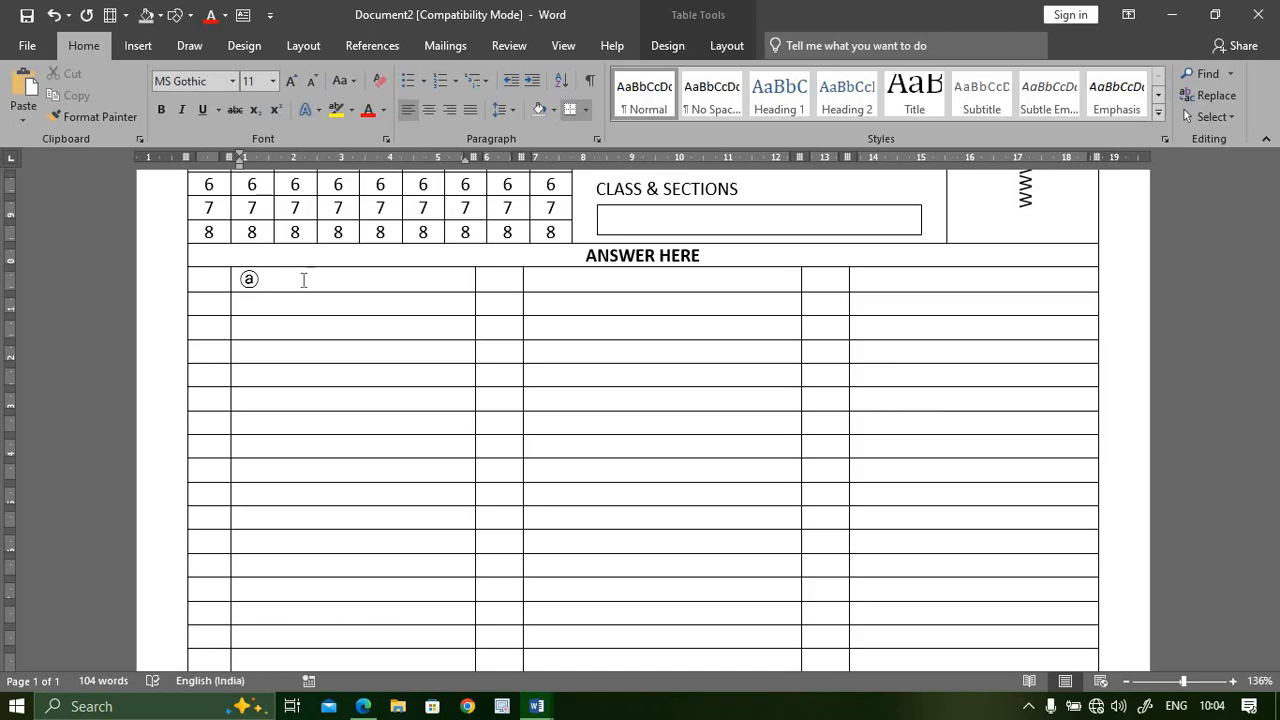
type("2401")
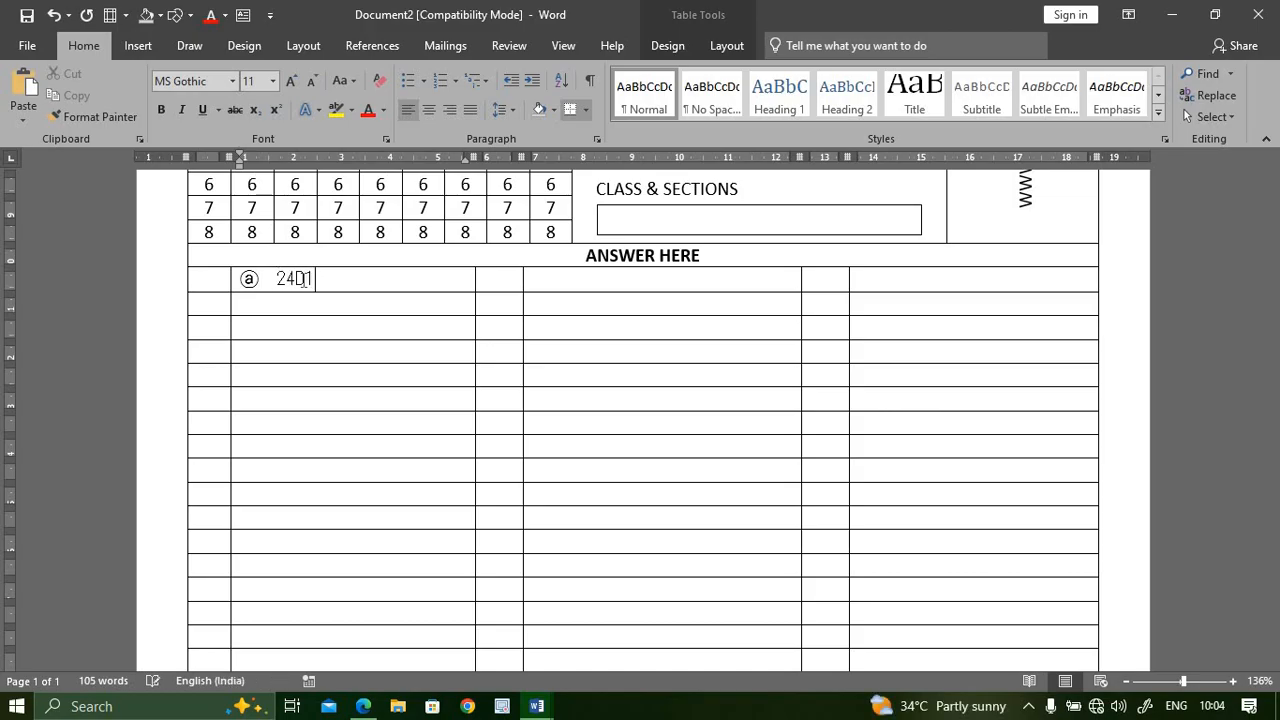
type("D1")
key("alt+x")
key("alt+x")
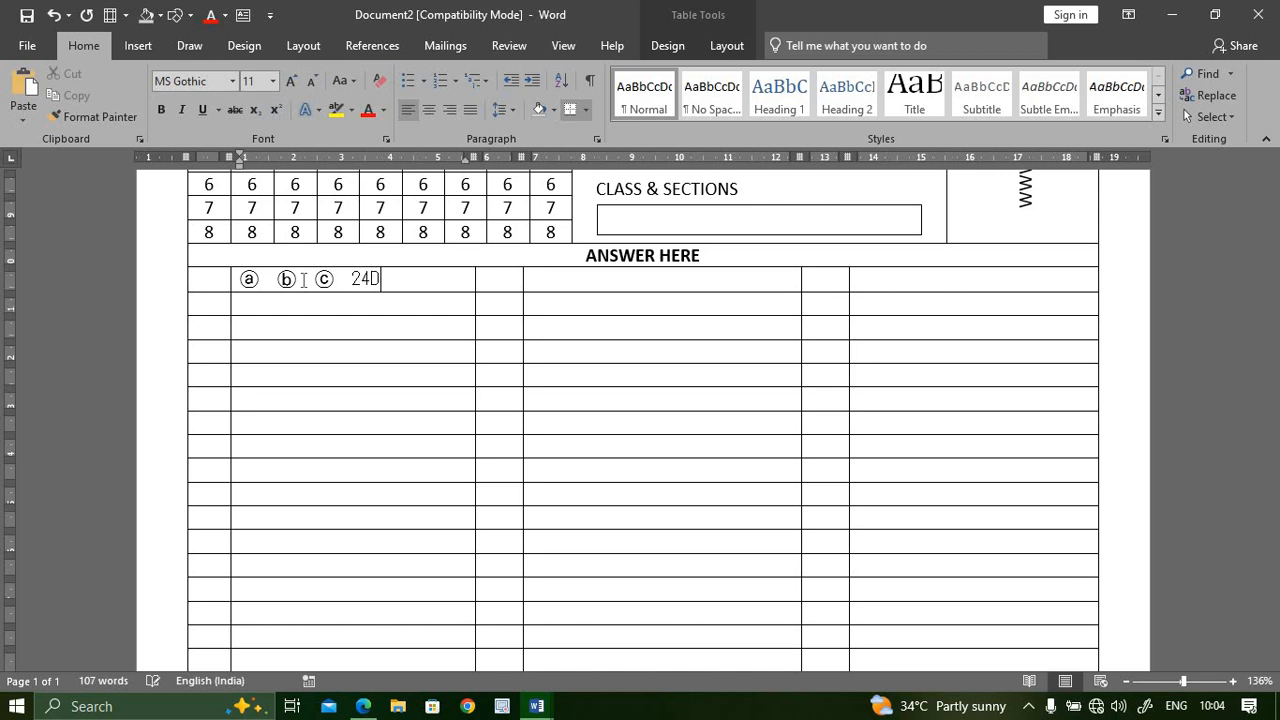
type("24D3")
key("alt+x")
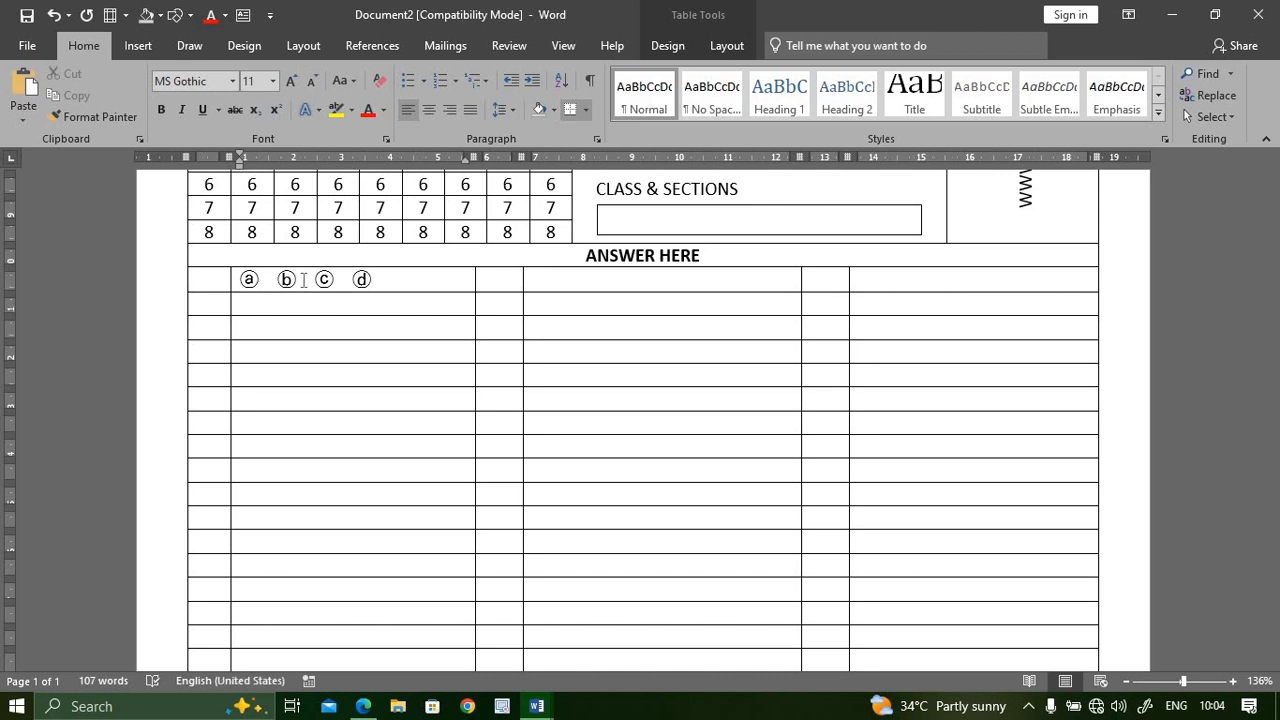
type("24D4")
key("alt+x")
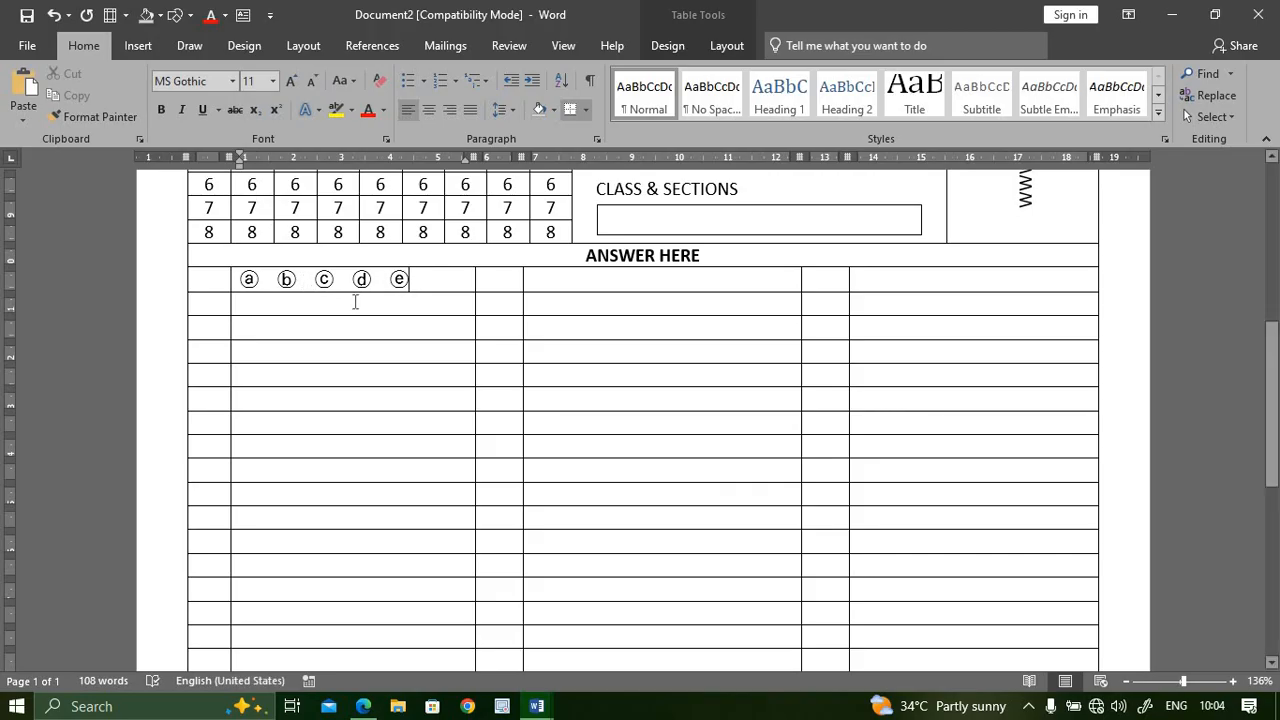
Step: Copy the circled letters a to e and paste them into every answer row of the last wide column
scroll(407, 313, "down", 1)
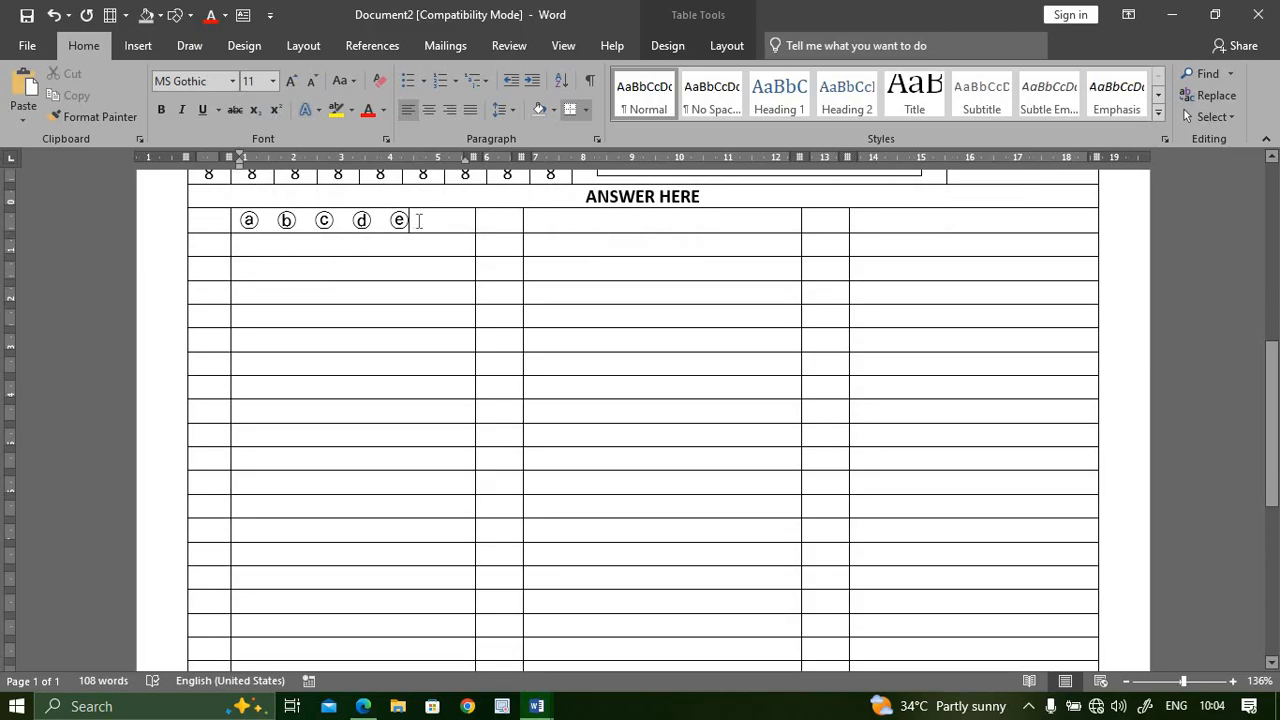
left_click_drag(419, 221, 254, 228)
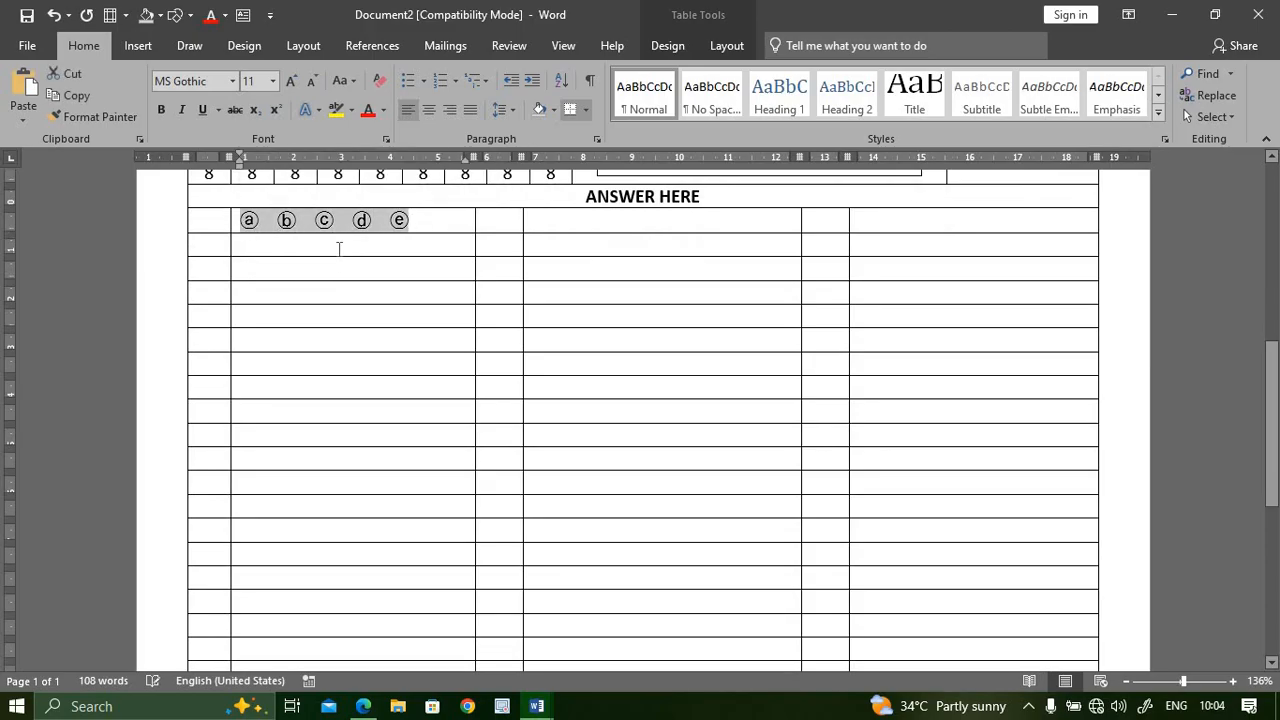
left_click_drag(340, 248, 394, 568)
left_click_drag(651, 560, 623, 282)
left_click_drag(903, 280, 934, 497)
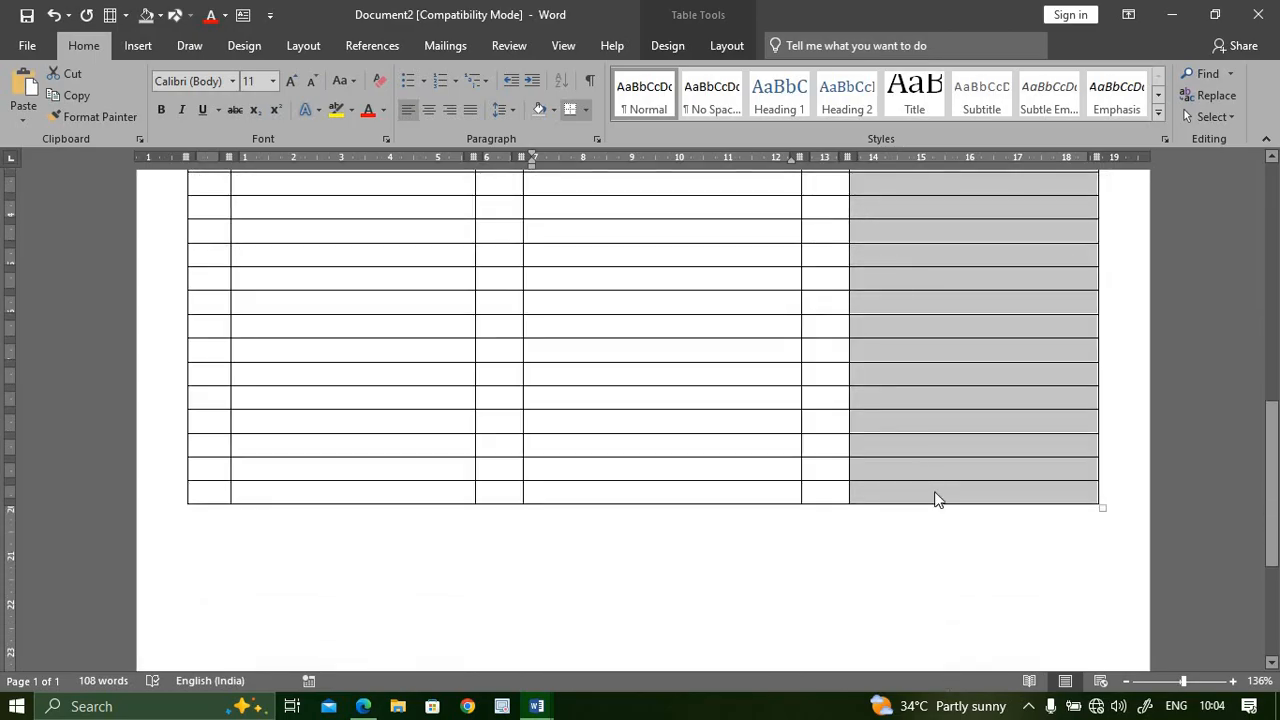
scroll(903, 420, "up", 4)
key("ctrl+v")
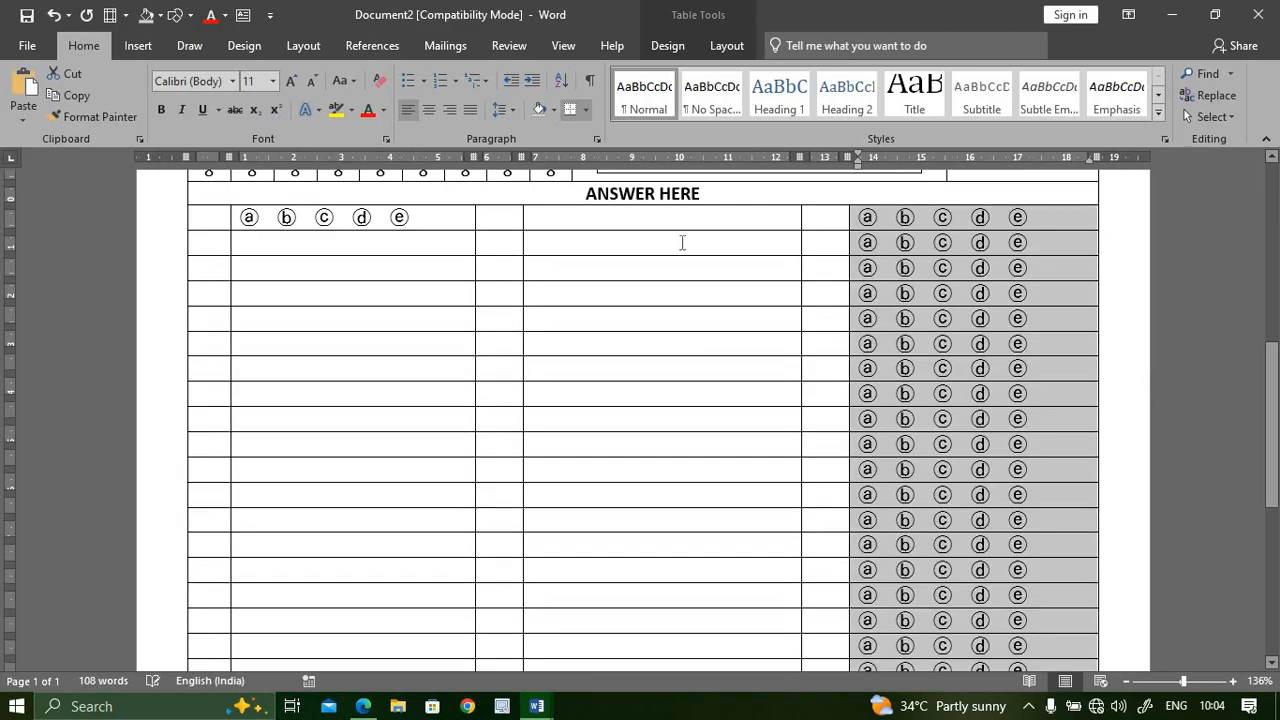
Step: Paste the circled letters into all cells of the middle wide column and the remaining cells of the first wide column
left_click_drag(718, 218, 712, 524)
key("ctrl+v")
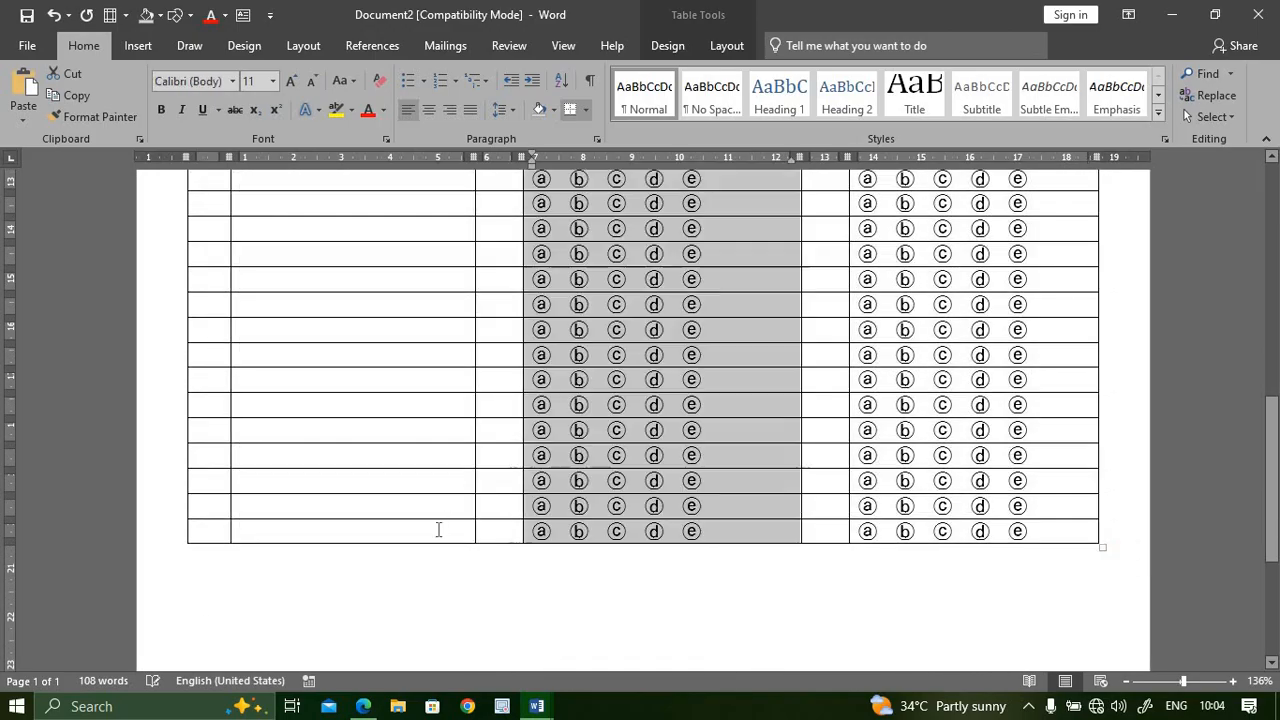
left_click_drag(437, 530, 375, 260)
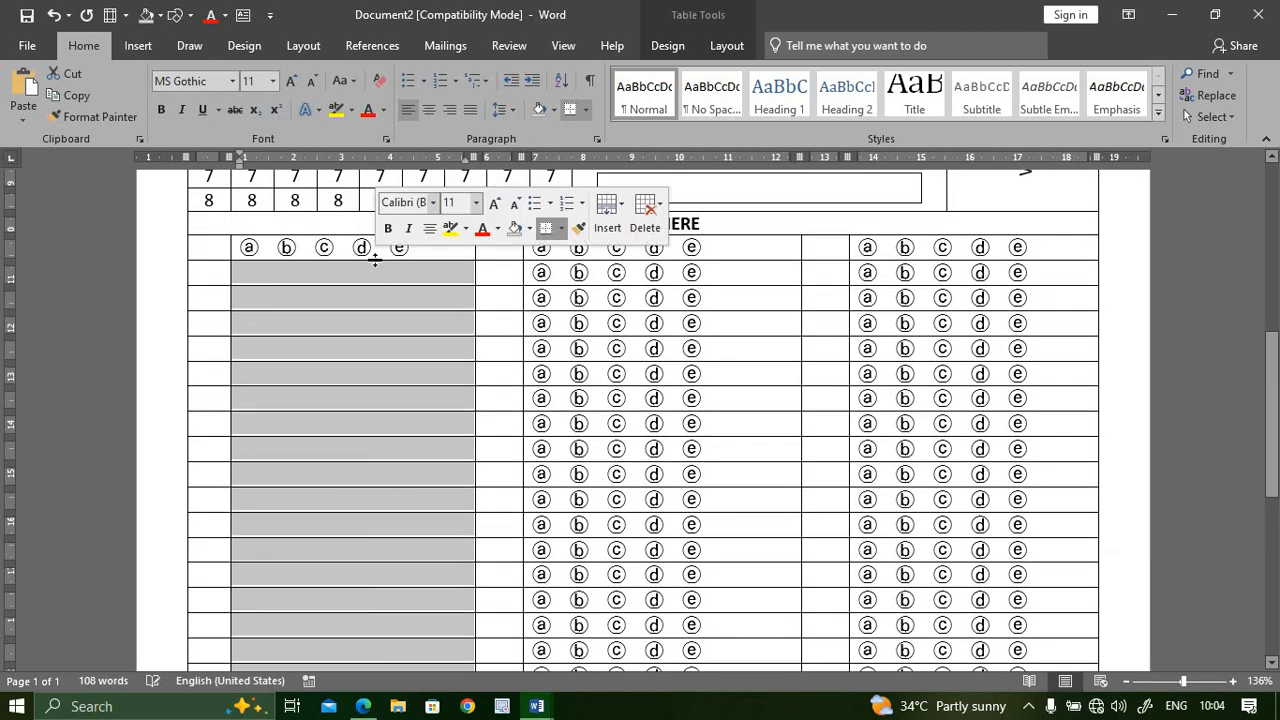
left_click(370, 258)
key("ctrl+v")
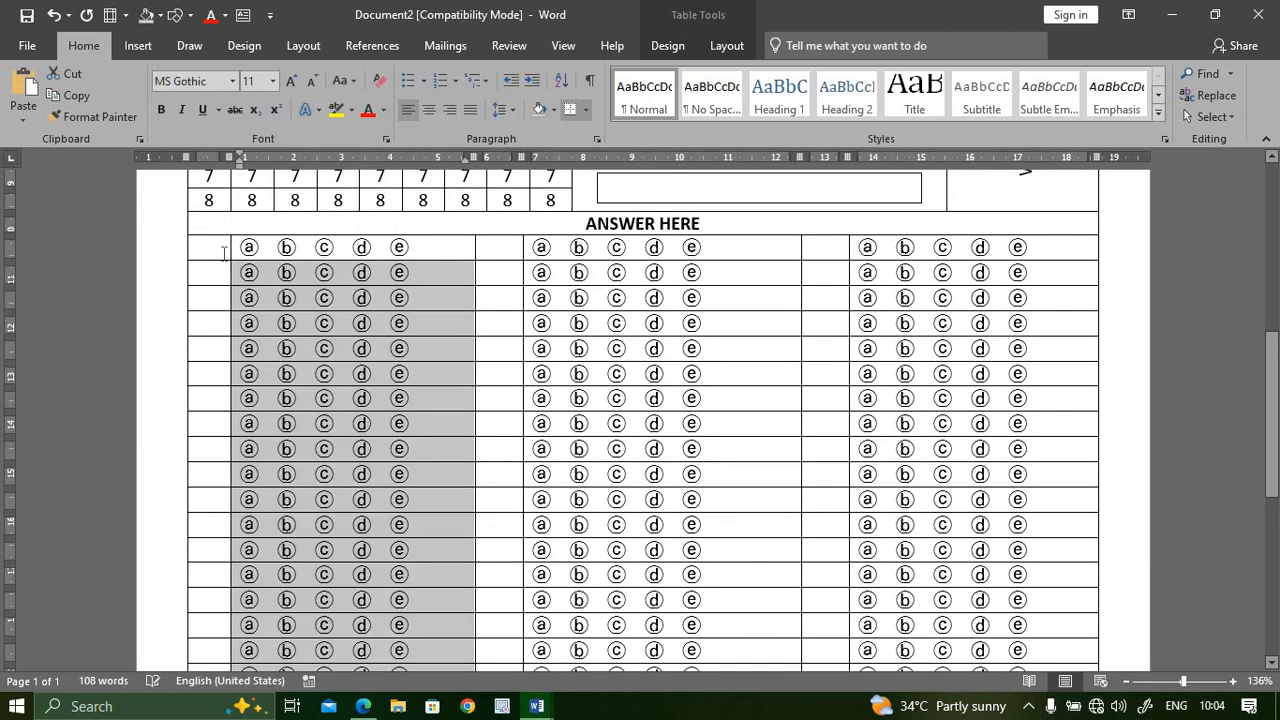
Step: Centre the contents of all answer rows horizontally and vertically within their cells
left_click_drag(210, 247, 985, 680)
left_click_drag(979, 386, 990, 428)
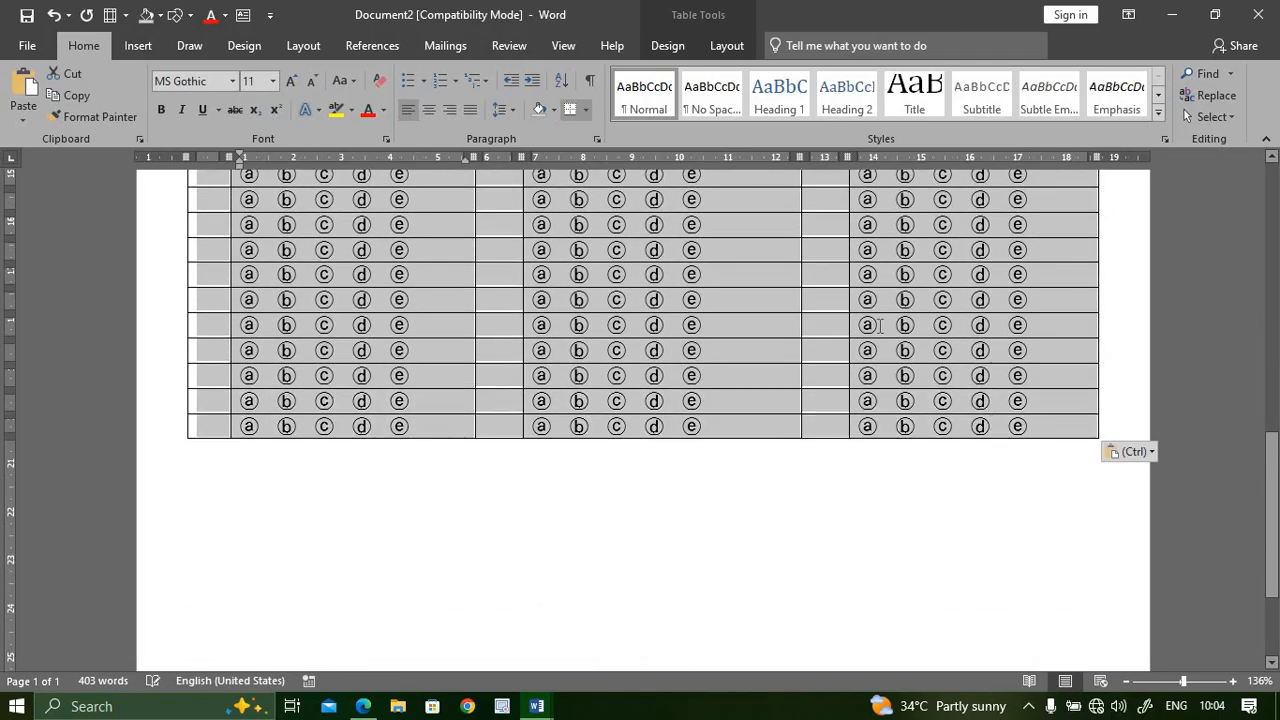
left_click(727, 46)
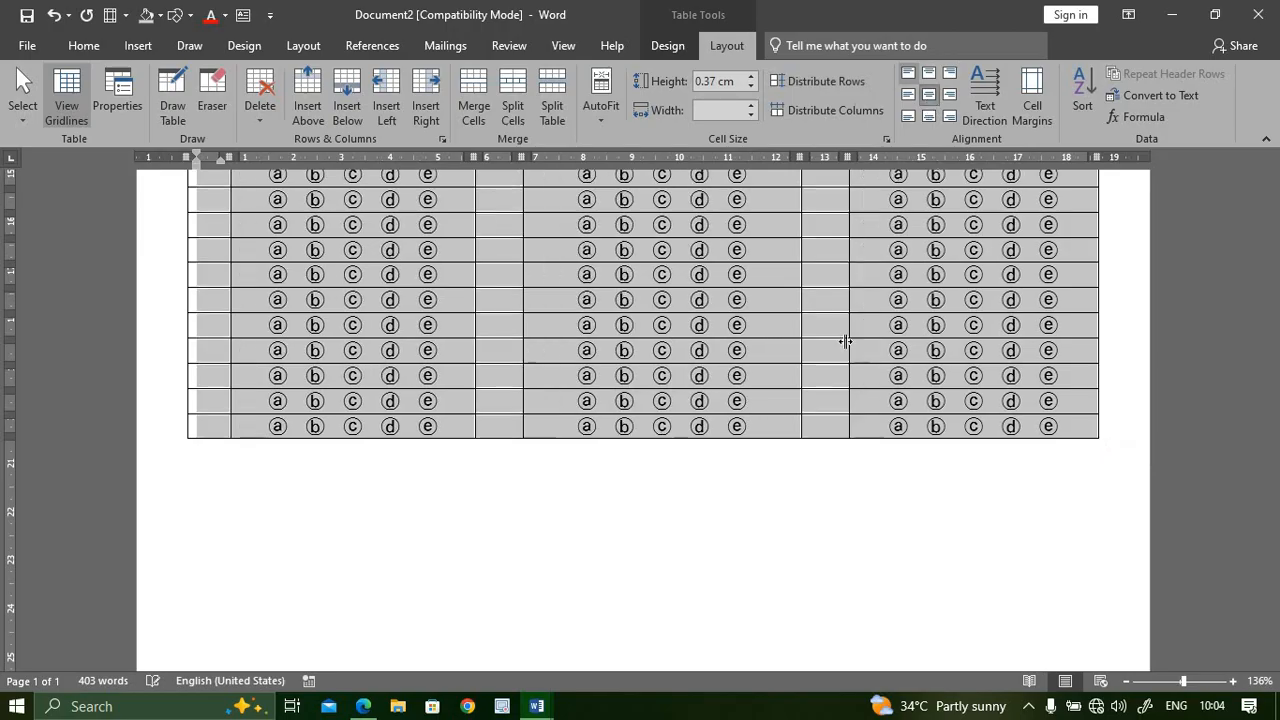
scroll(850, 340, "up", 10)
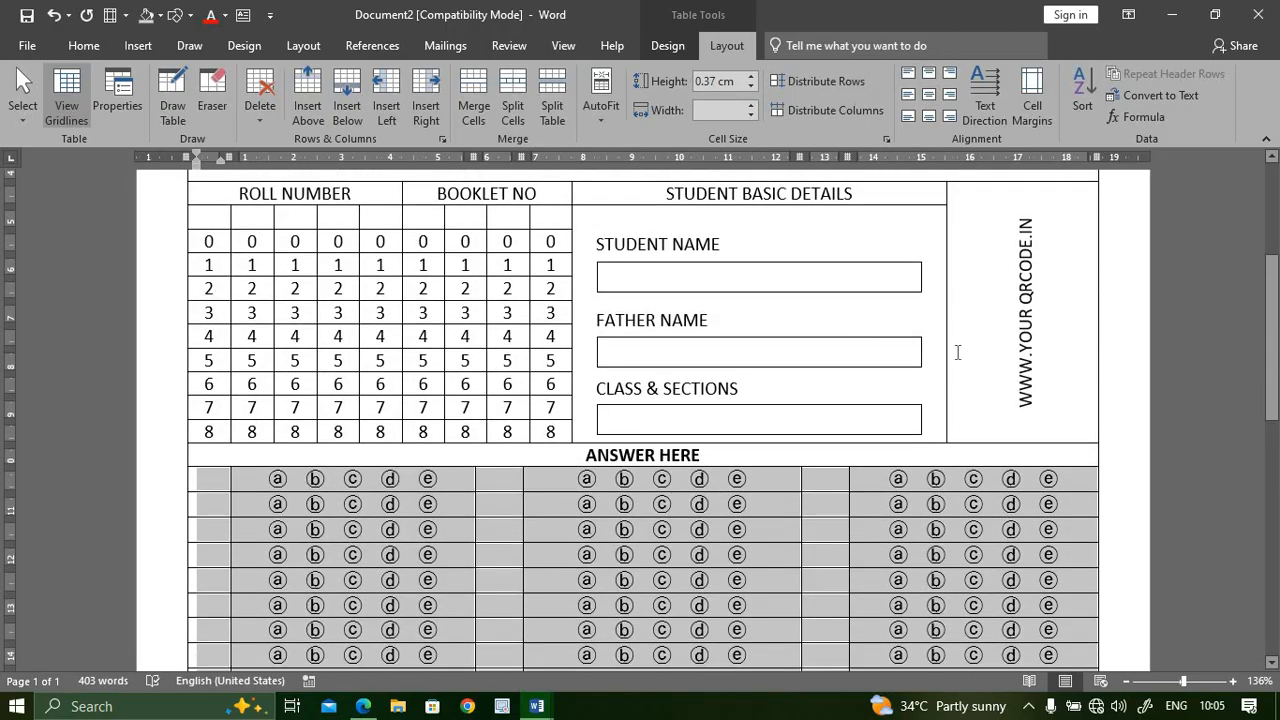
left_click(957, 352)
scroll(874, 451, "down", 3)
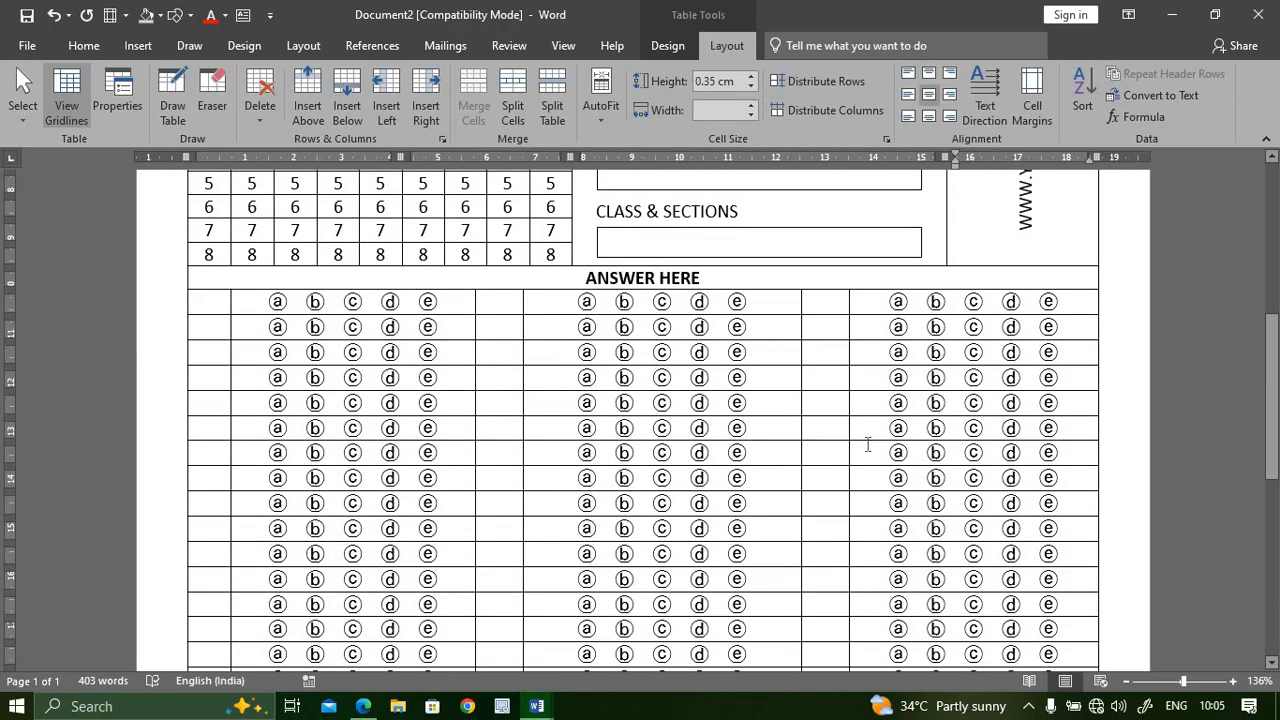
scroll(868, 445, "down", 4)
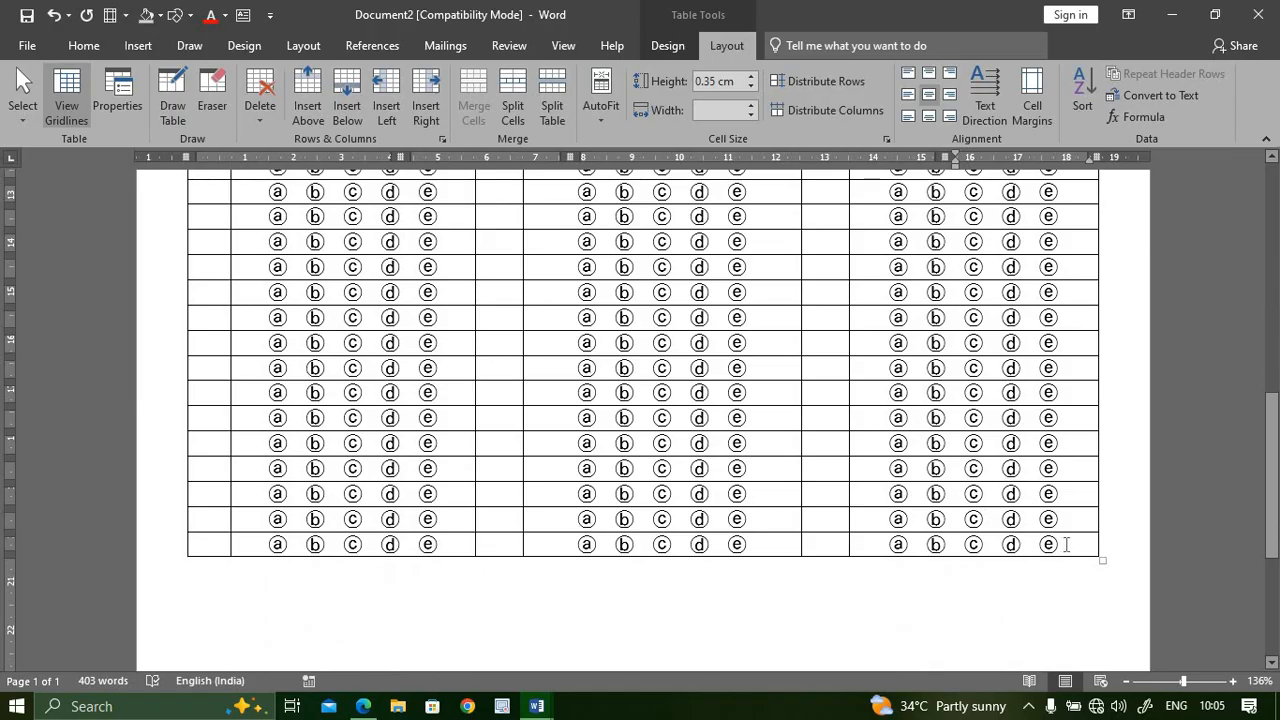
left_click(1066, 544)
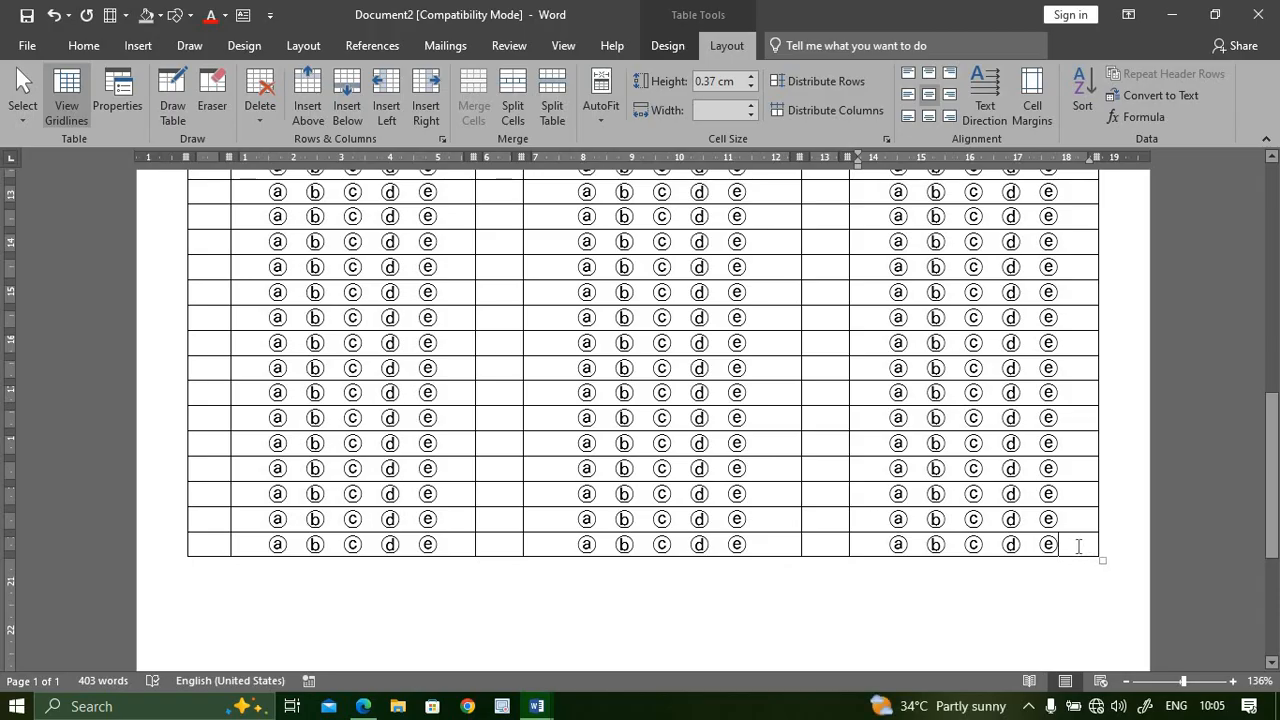
scroll(824, 270, "up", 3)
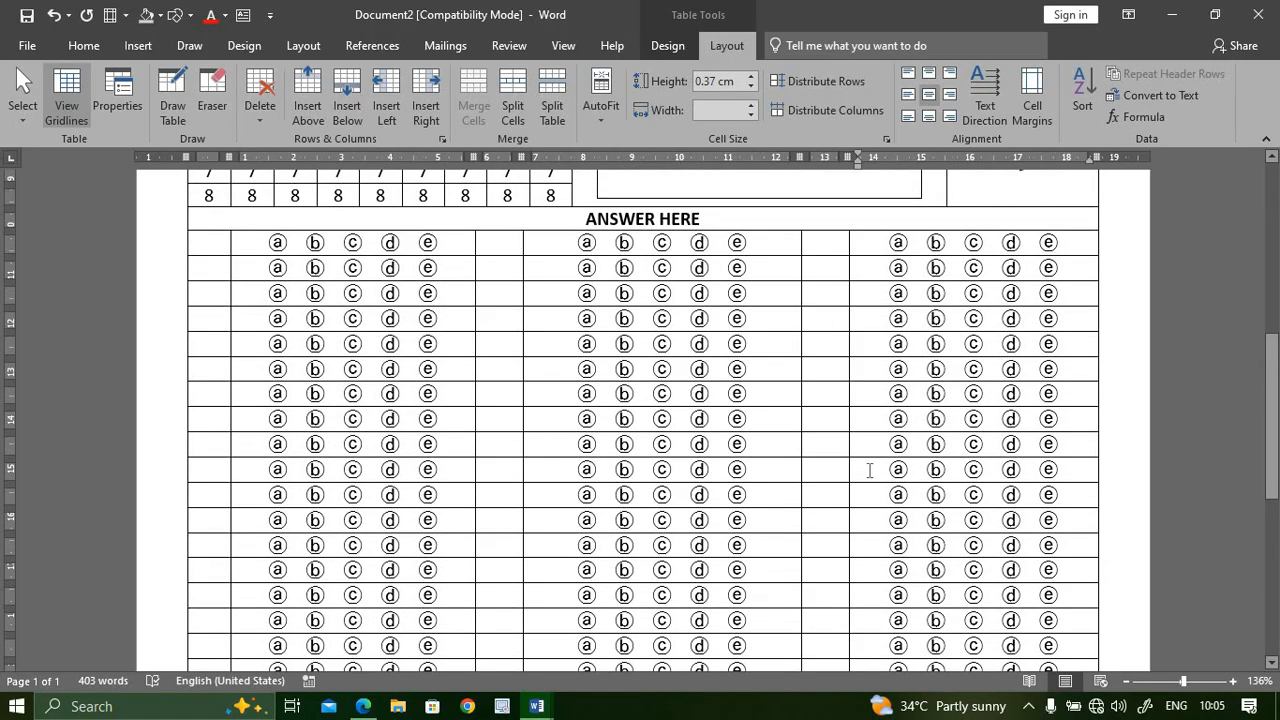
scroll(543, 400, "down", 8)
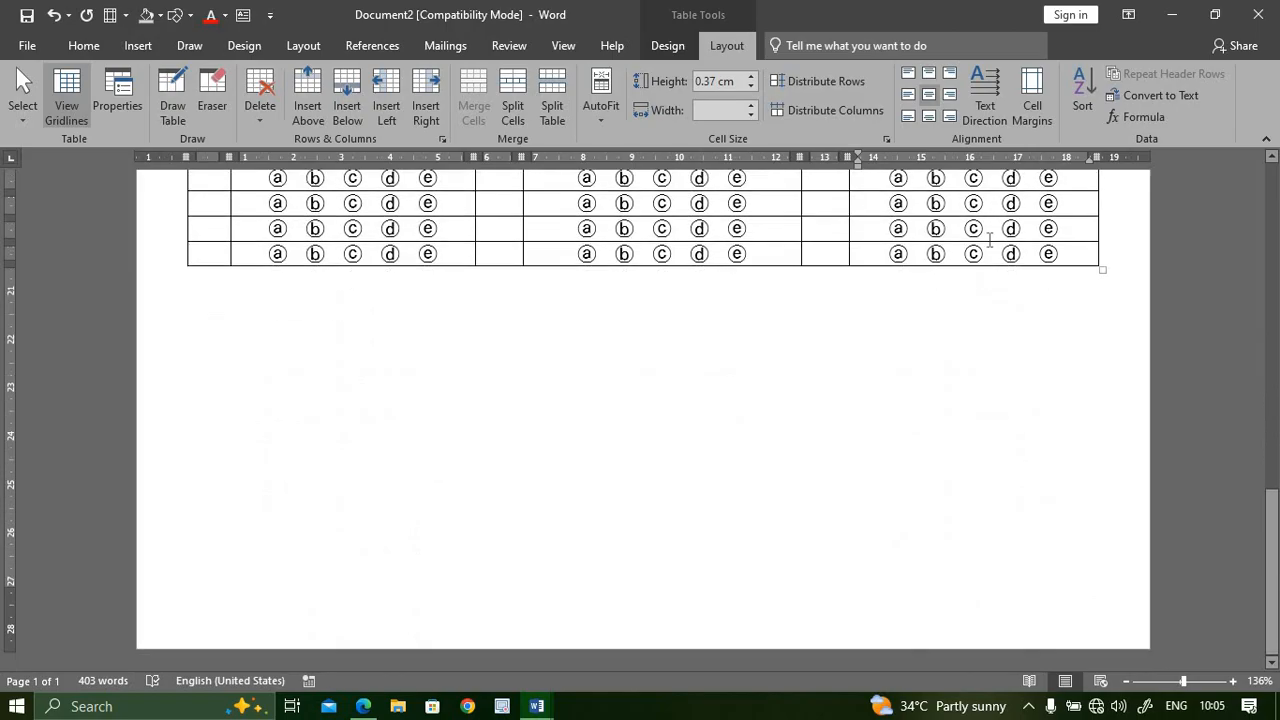
Step: Add a new row below the answer grid, merge its cells into one full-width cell, and add another full-width row beneath it
key("Tab")
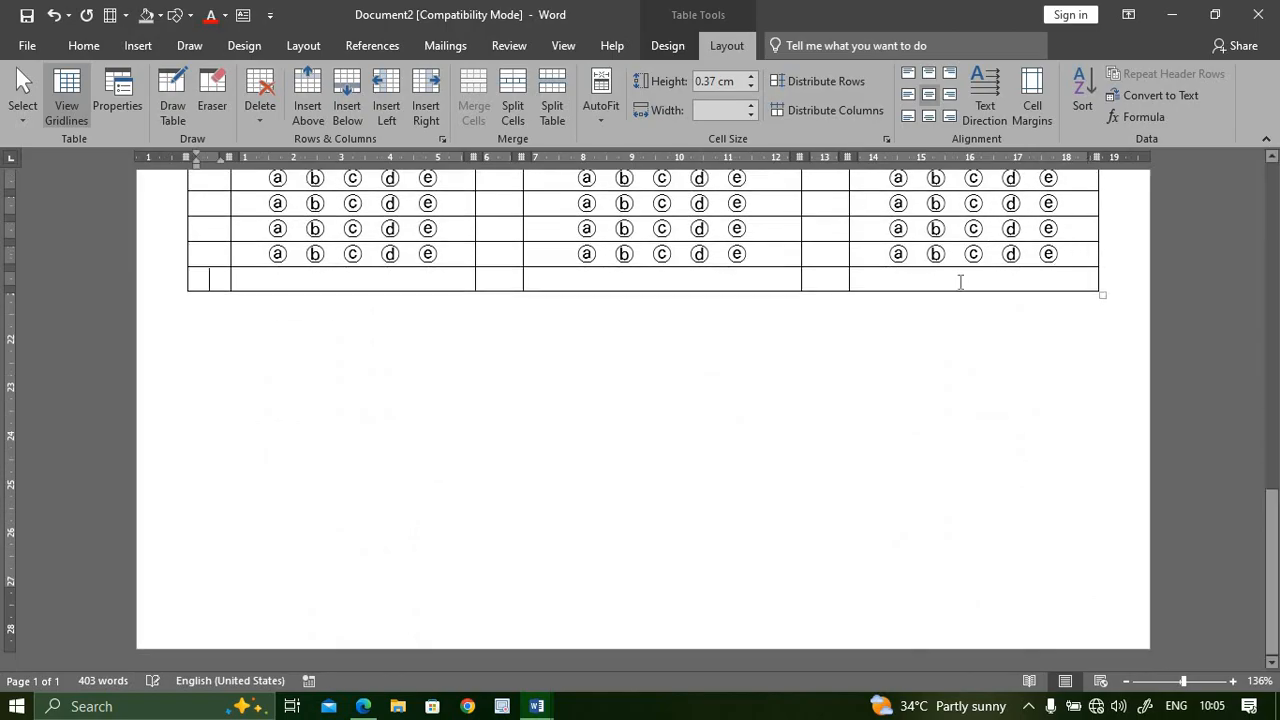
left_click_drag(994, 277, 210, 278)
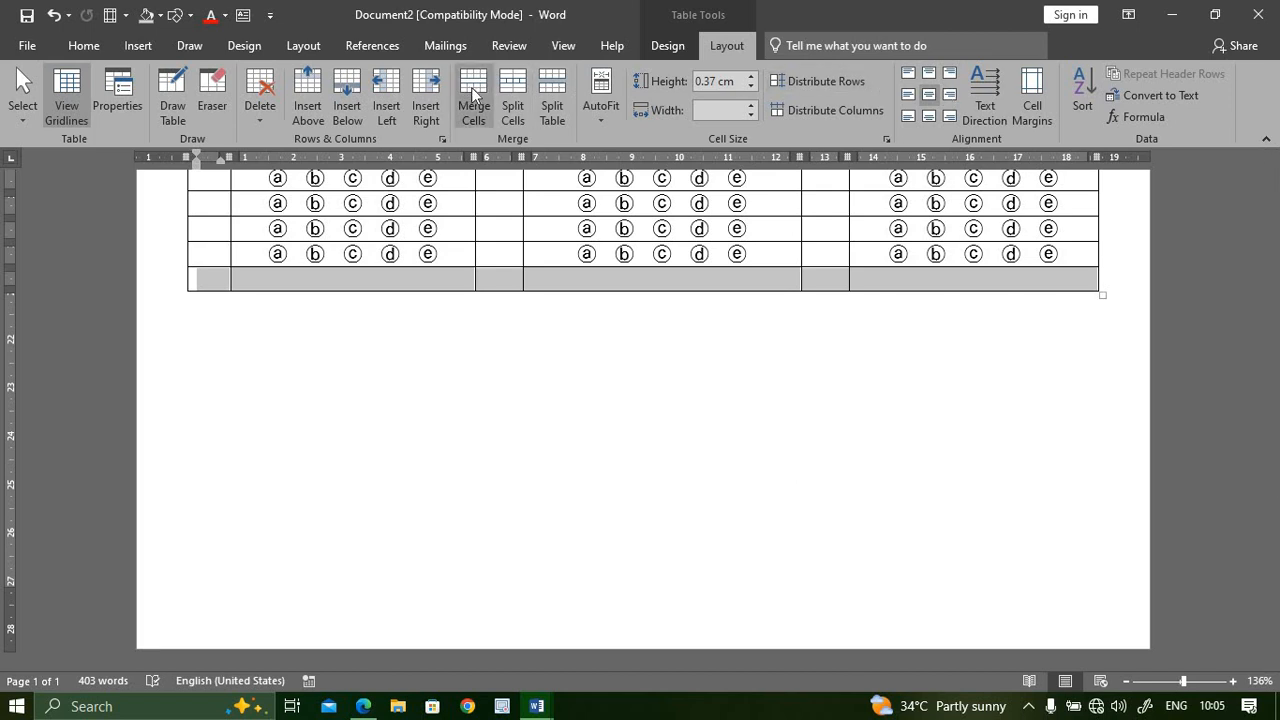
left_click(485, 93)
left_click(1076, 280)
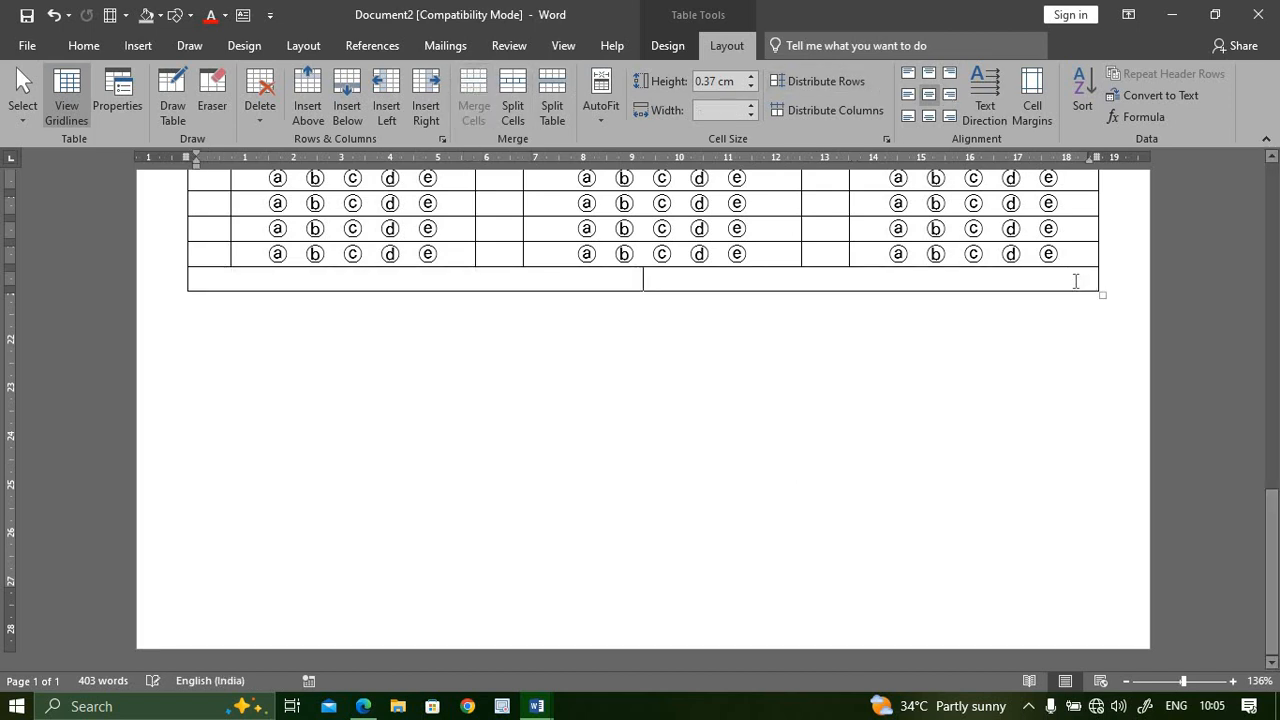
key("Tab")
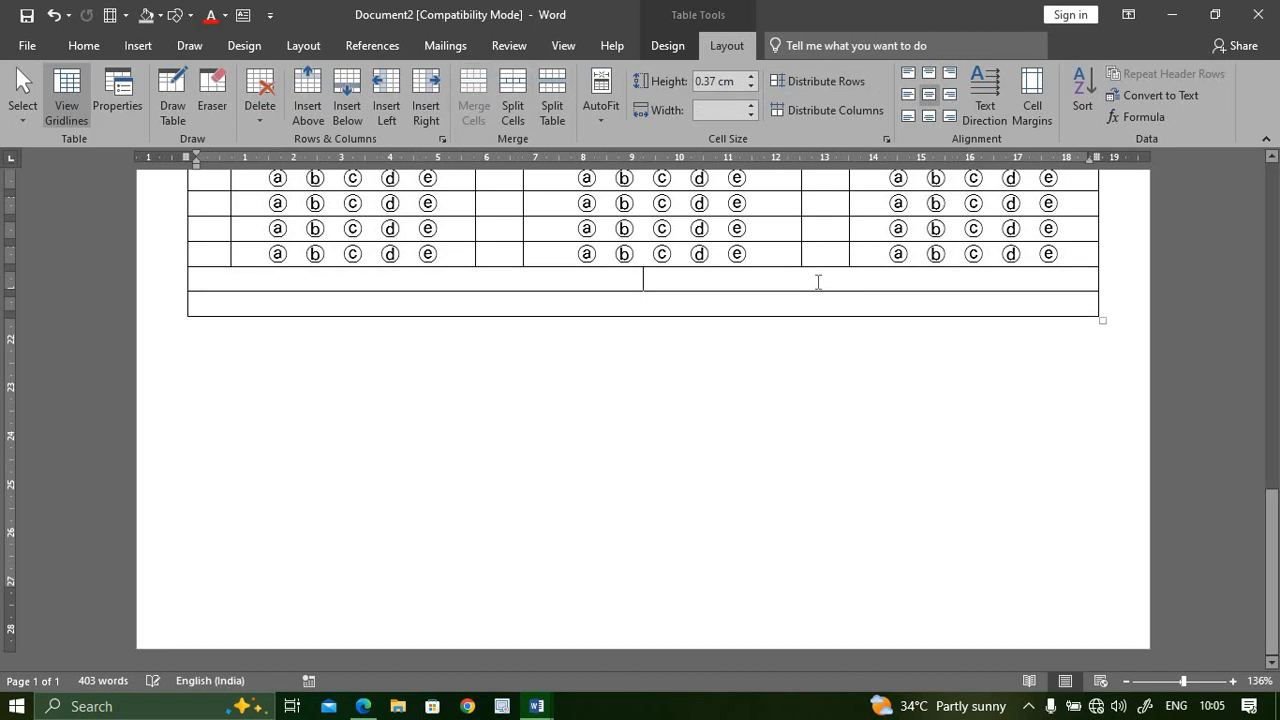
Step: Enter the heading INSTRUCTIONS in the merged row directly below the answer grid
type("INS")
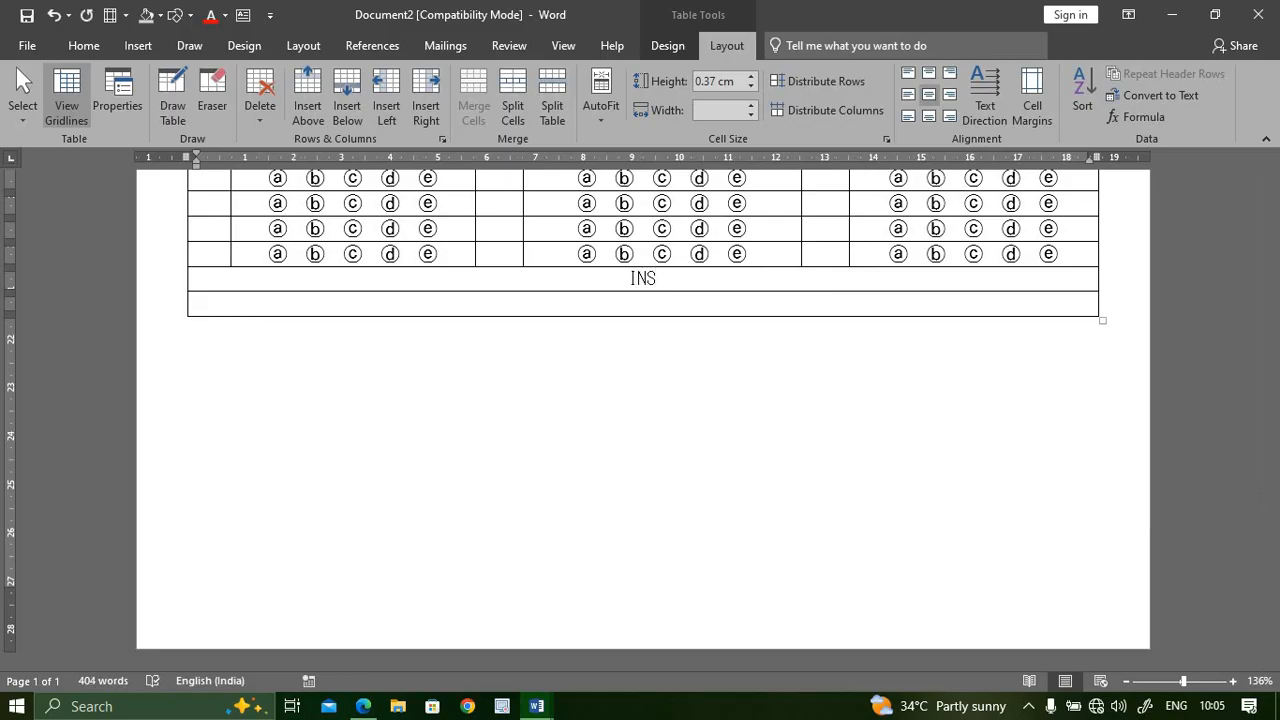
key("BackSpace")
key("BackSpace")
key("BackSpace")
type("INSTRUCTIONS")
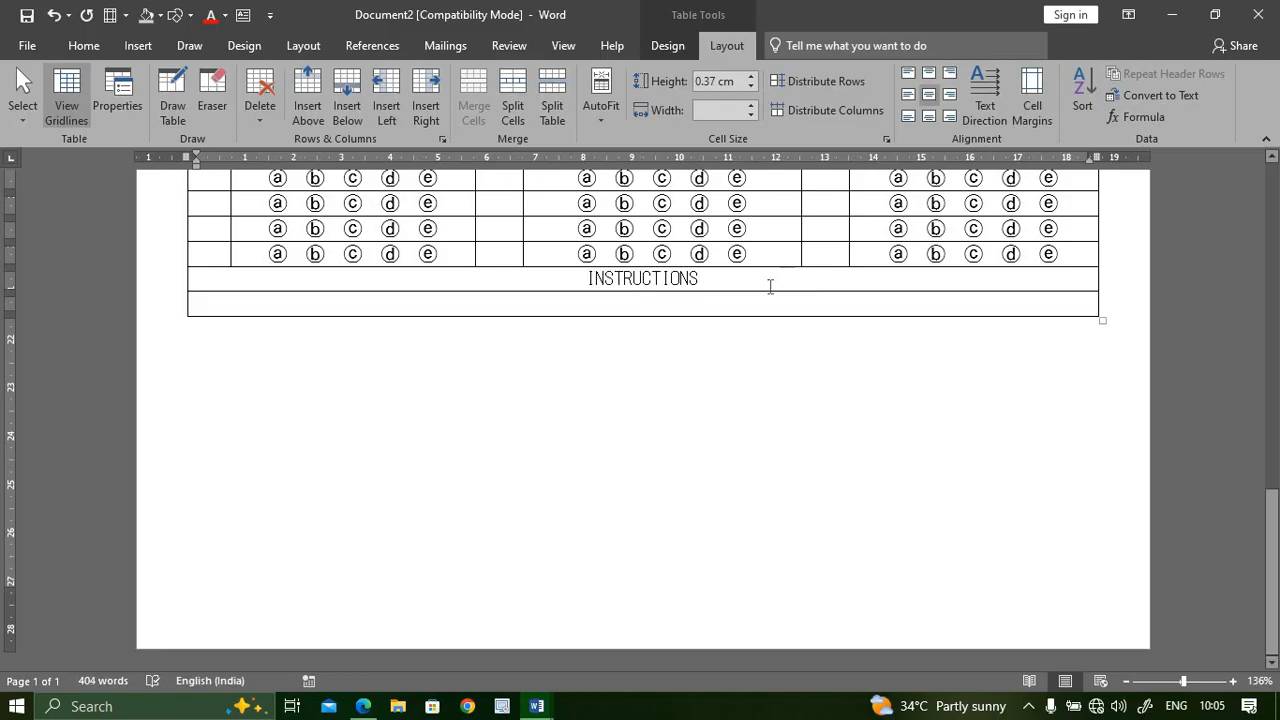
Step: Change the font of the INSTRUCTIONS heading to Calibri (Body)
left_click_drag(699, 279, 586, 279)
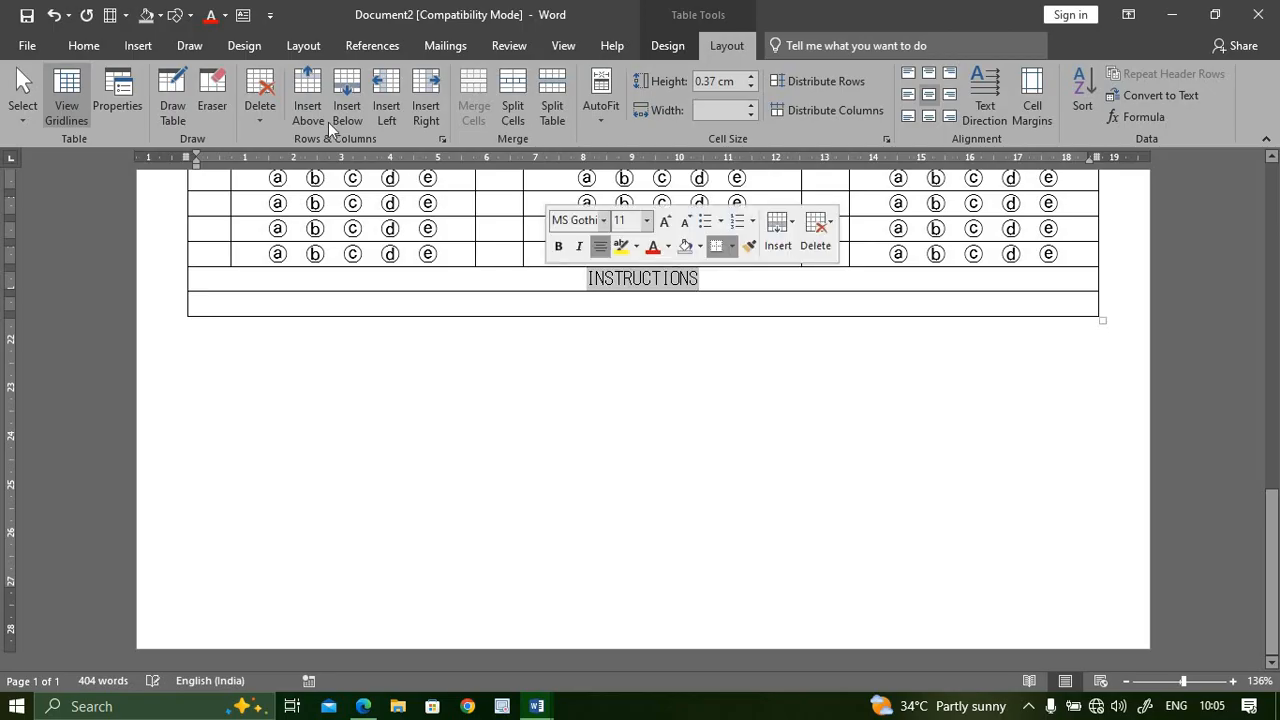
left_click(84, 45)
left_click(231, 84)
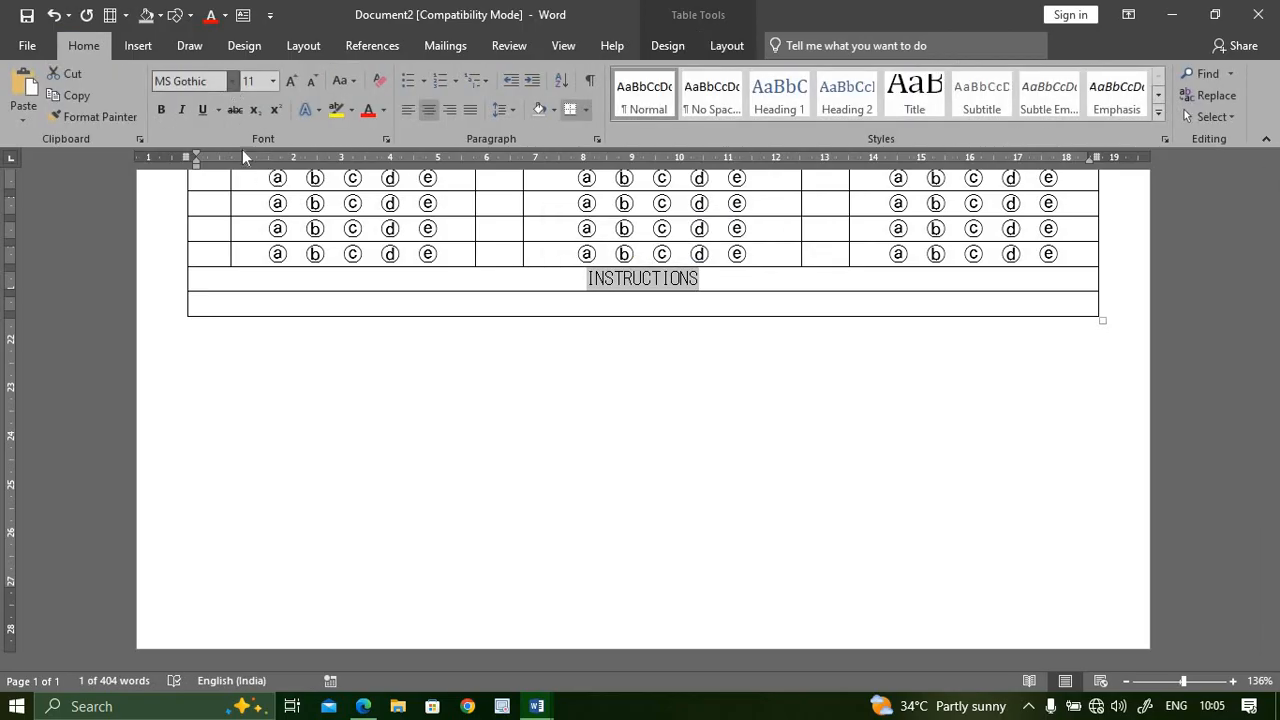
left_click(212, 149)
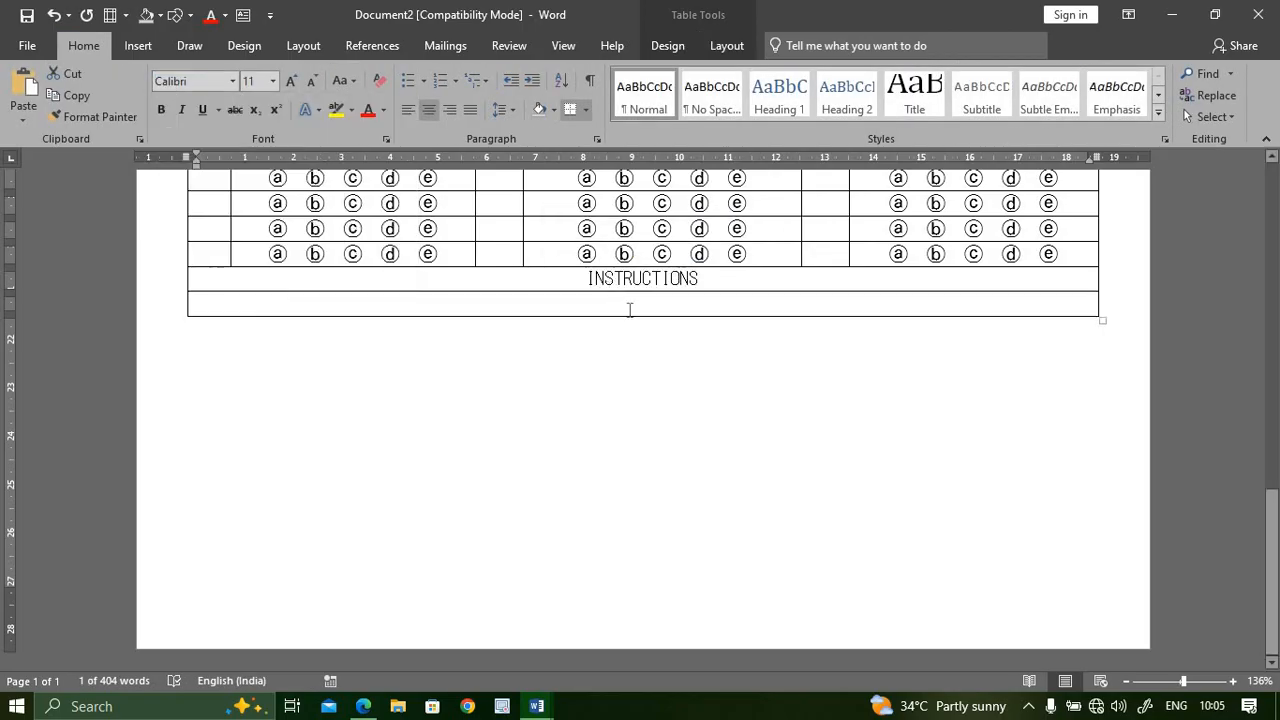
left_click(700, 303)
double_click(708, 286)
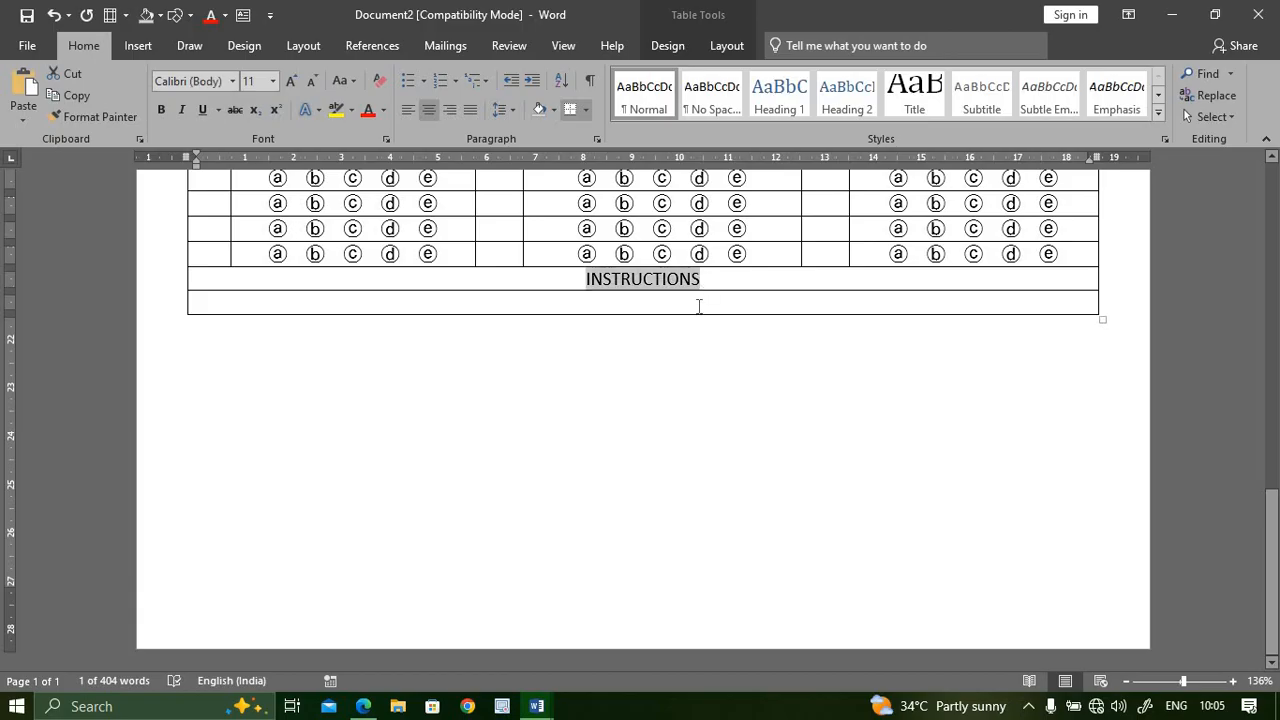
left_click(697, 306)
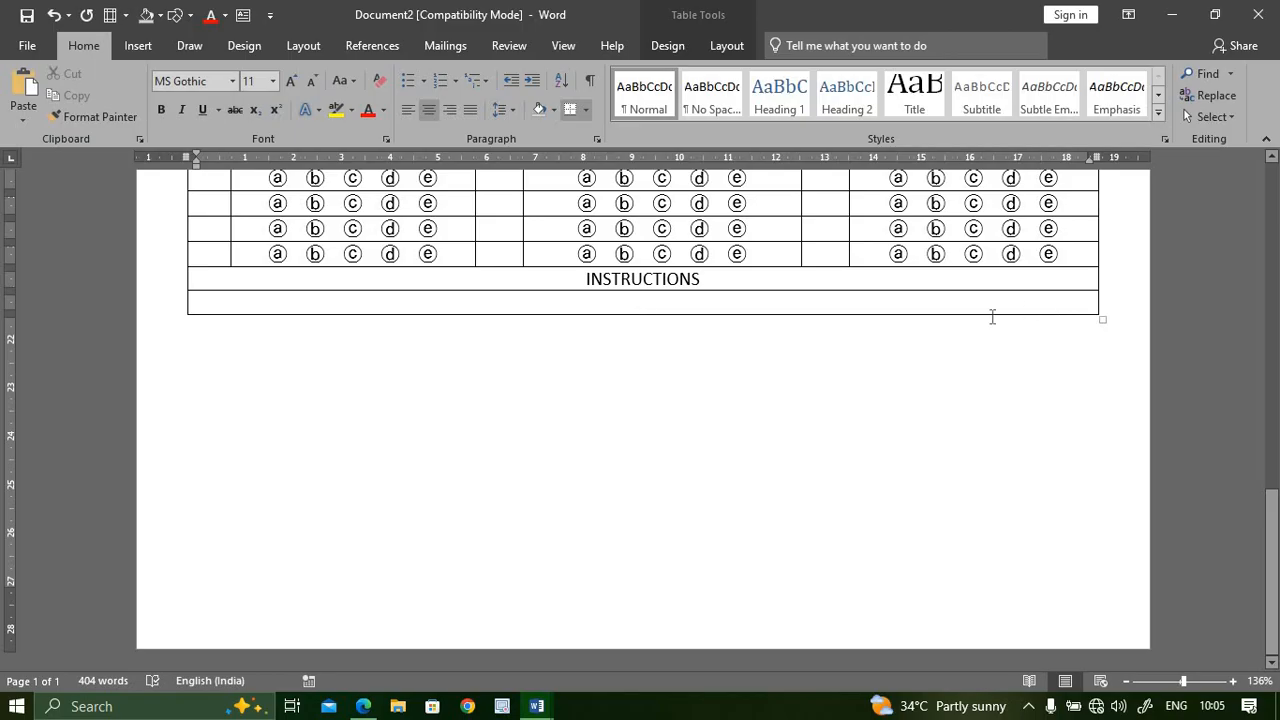
Step: Make the row below the INSTRUCTIONS heading much taller and fill it with placeholder text using =RAND(1,3)
left_click_drag(992, 316, 783, 436)
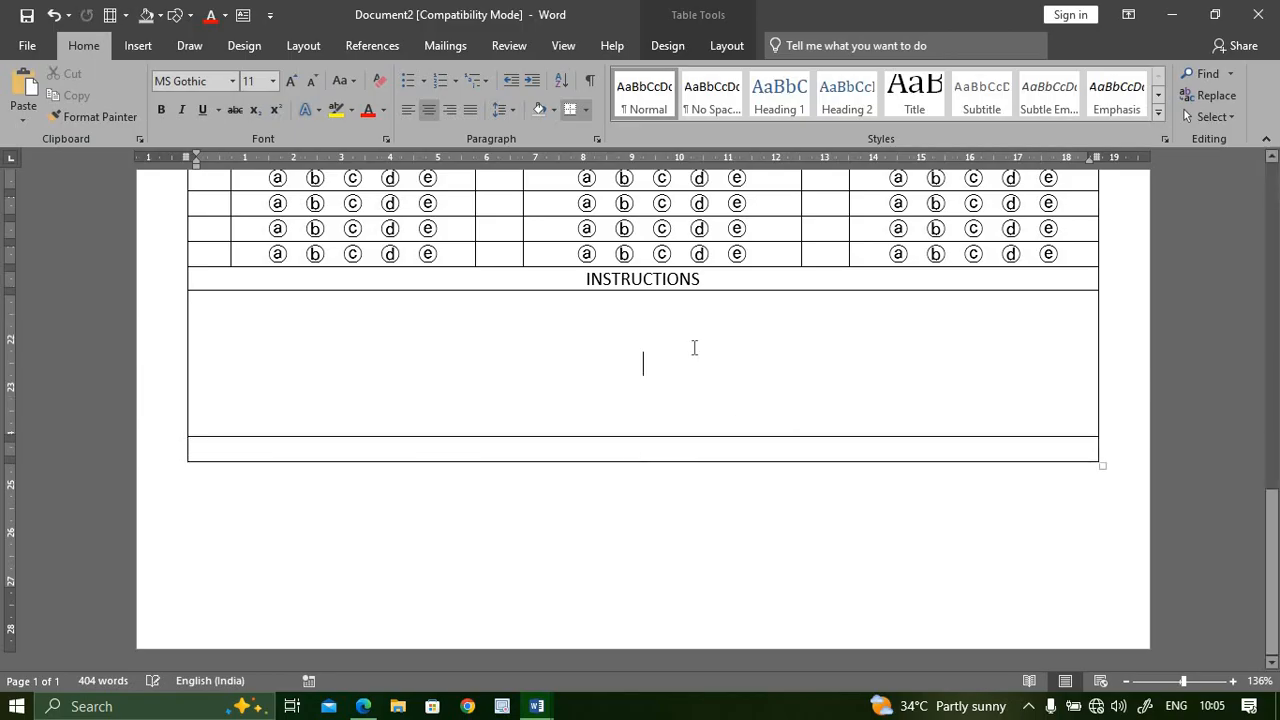
type("=RAND")
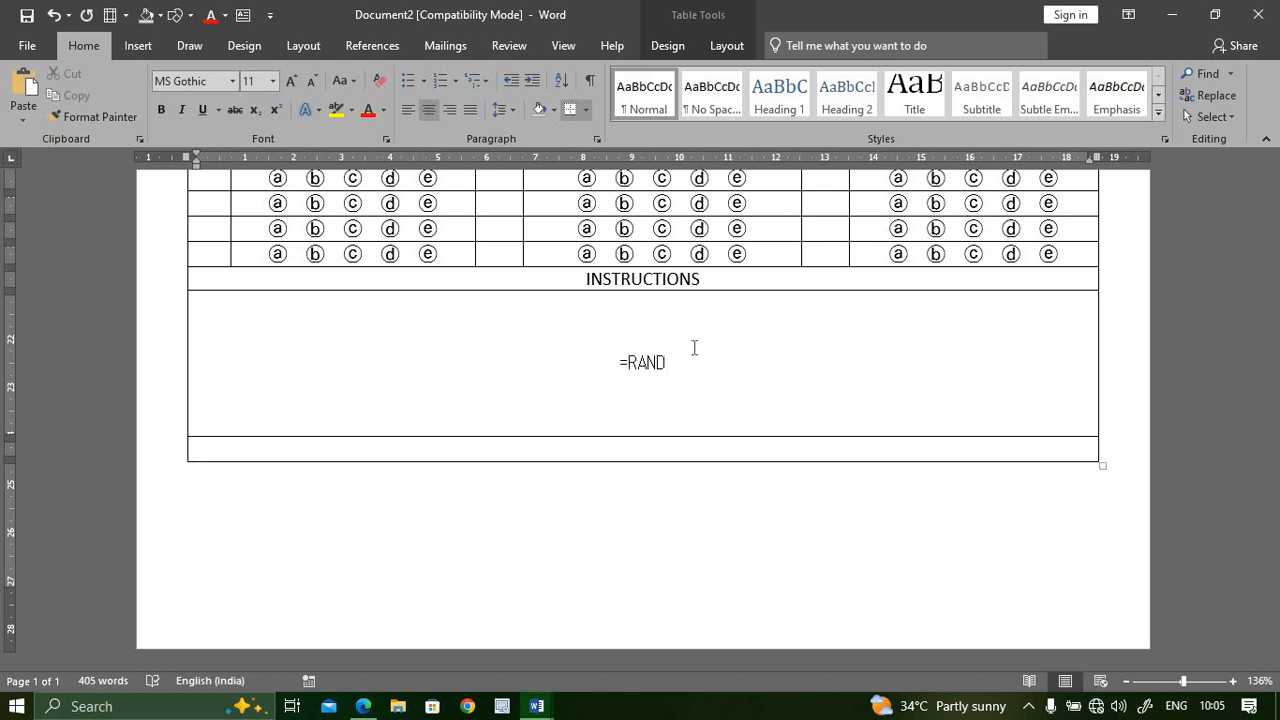
type("(1")
key("BackSpace")
type("2,")
key("BackSpace")
key("BackSpace")
type("1,3)")
key("Return")
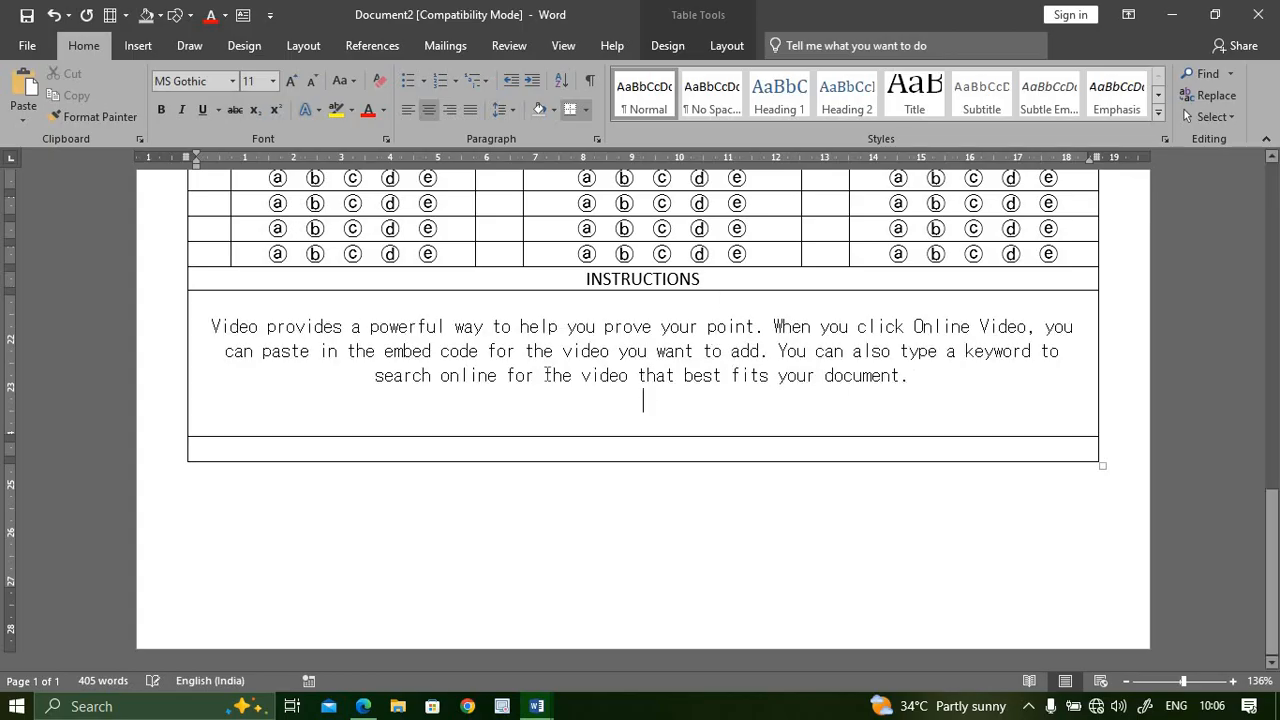
Step: Change the font of the placeholder instructions paragraph to Calibri (Body)
left_click_drag(910, 376, 220, 300)
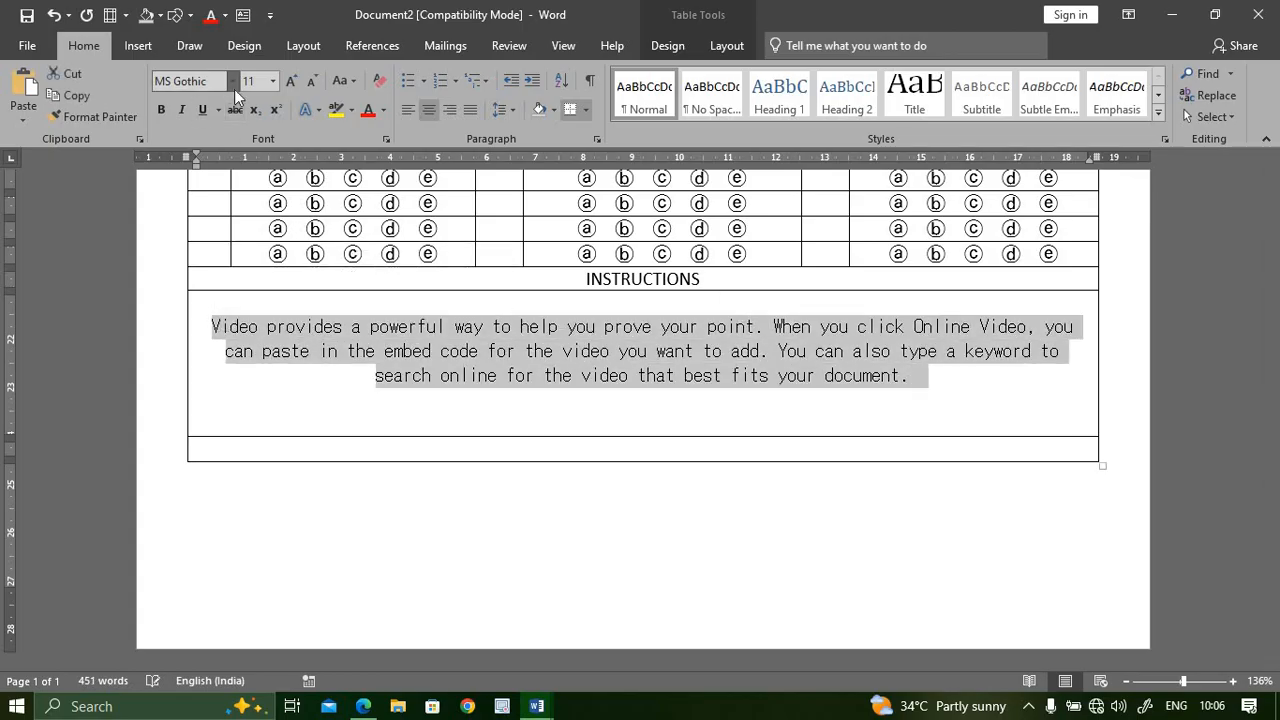
left_click(233, 87)
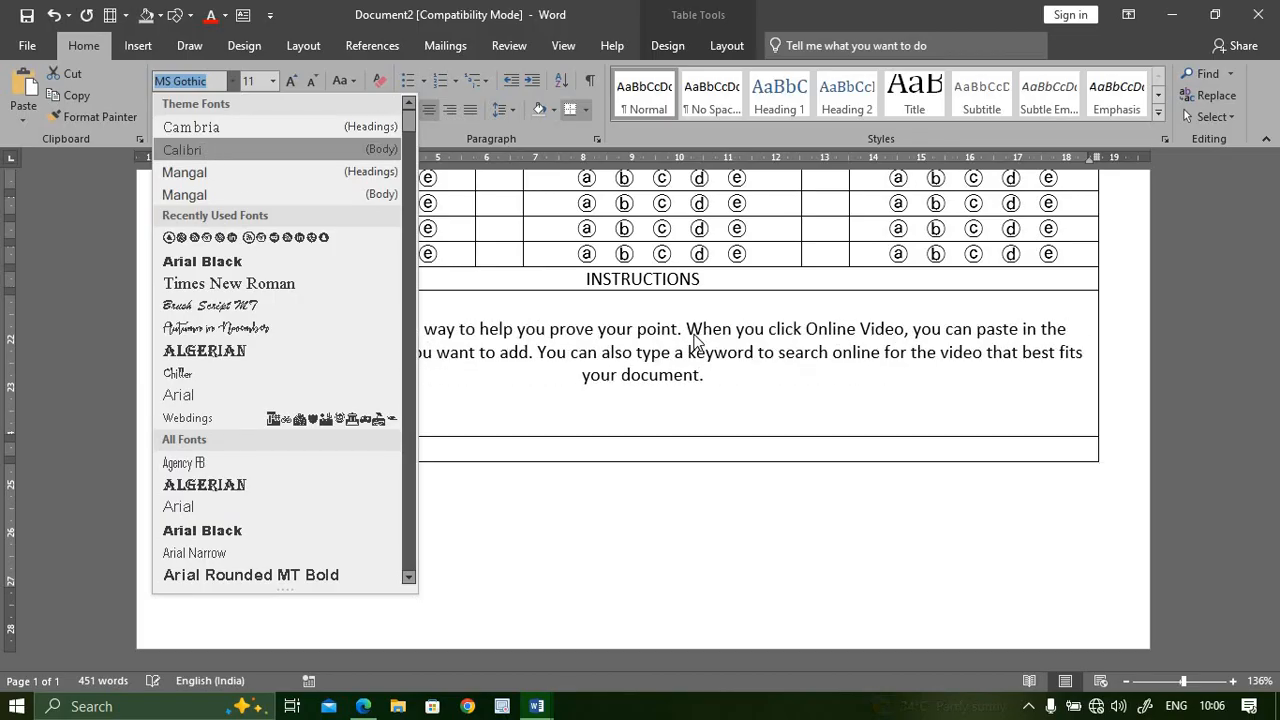
key("Return")
left_click(899, 412)
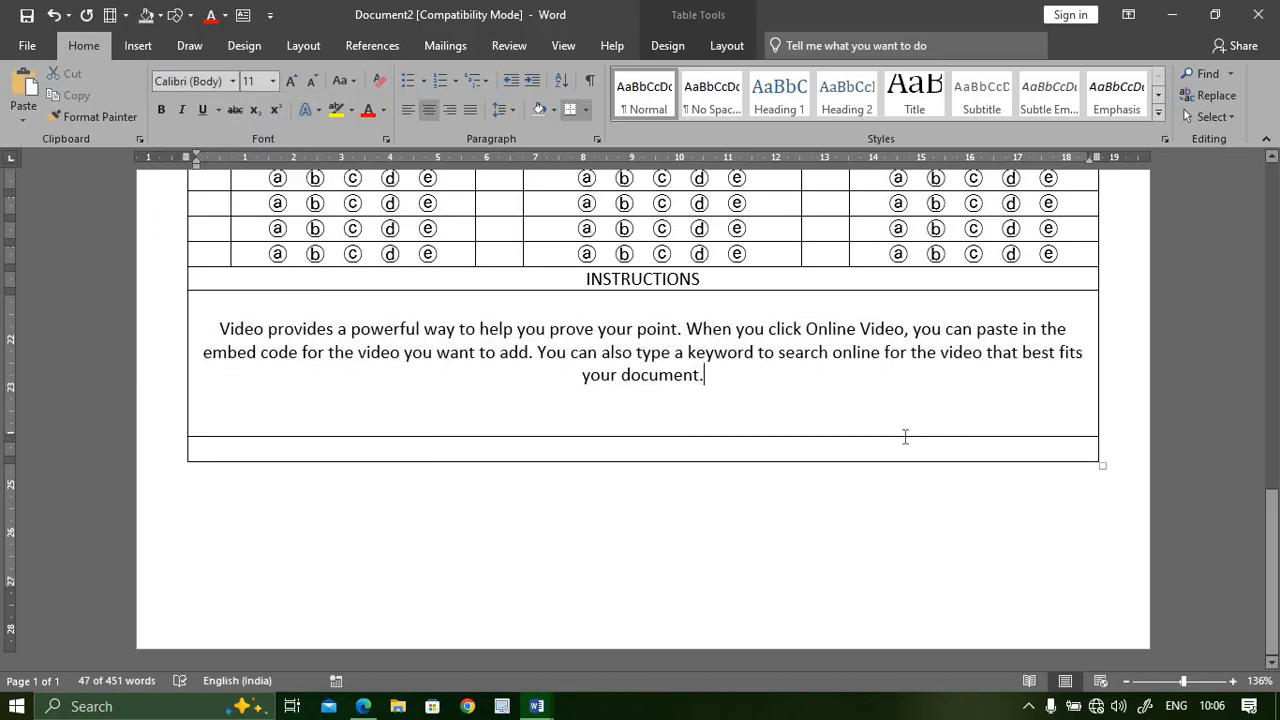
Step: Add another row at the table's end, shorten the instructions text row slightly, and enlarge the blank row beneath it for signatures
left_click(850, 452)
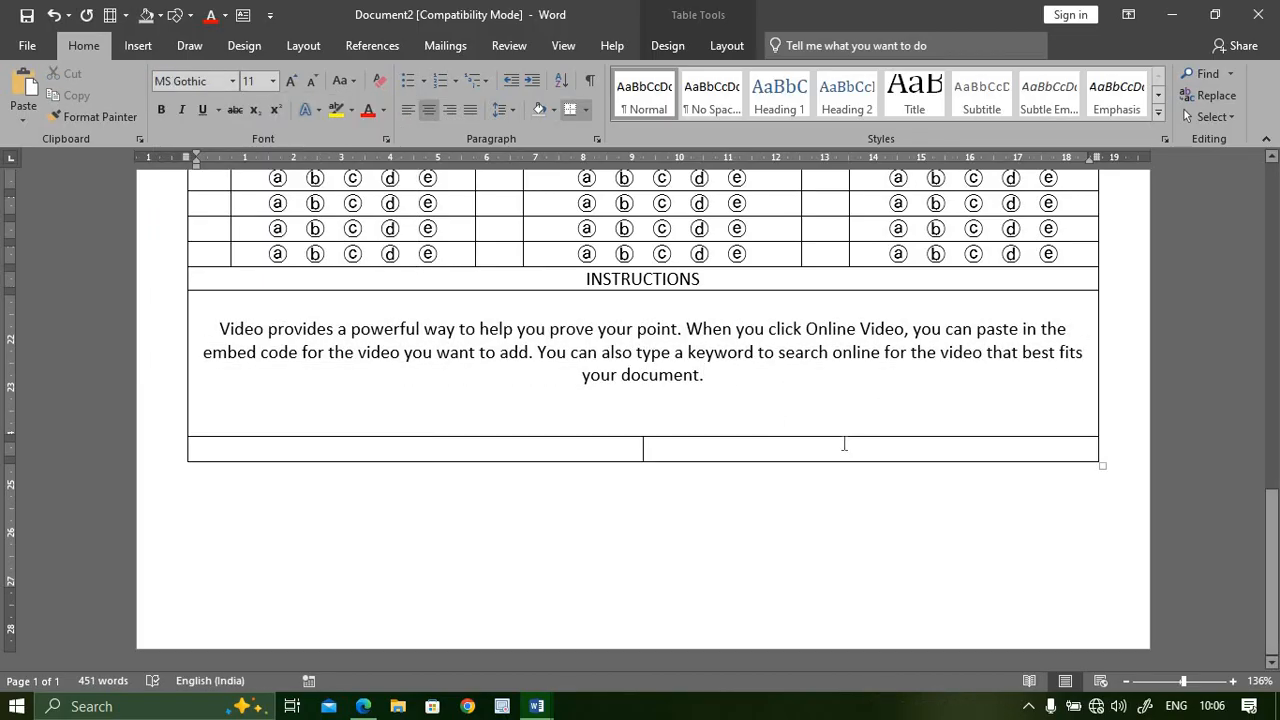
key("Tab")
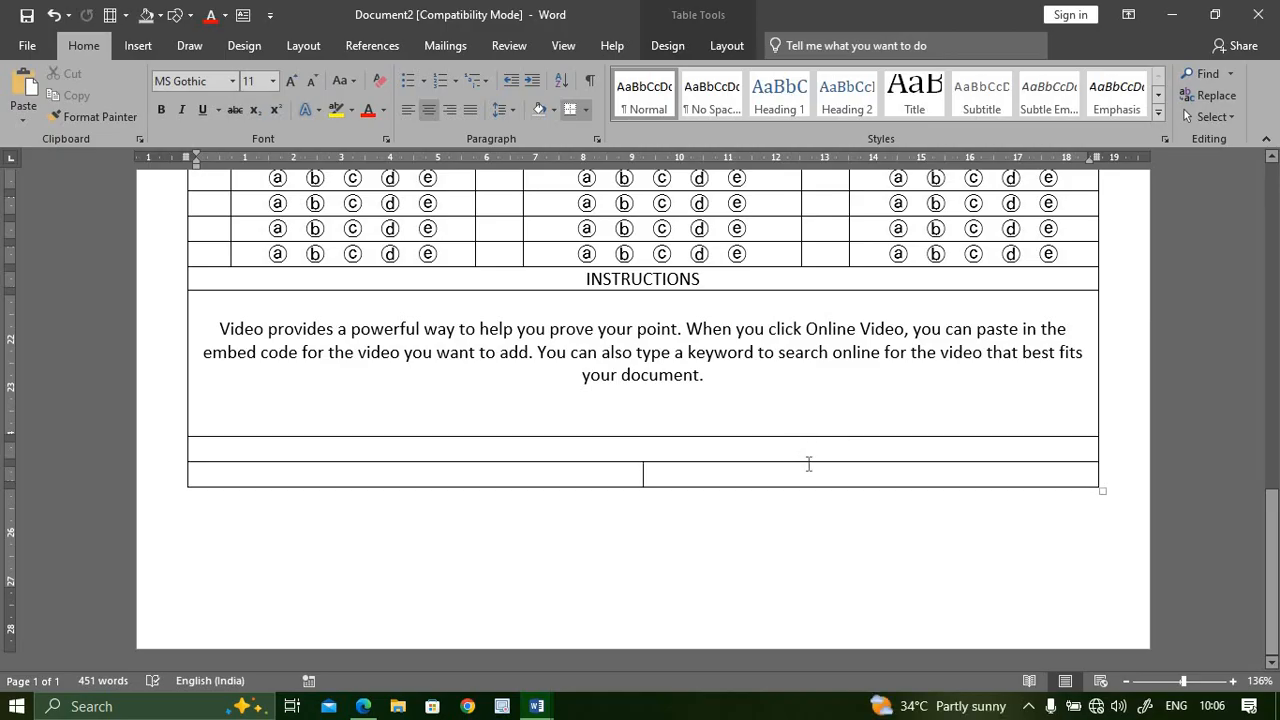
left_click_drag(826, 464, 831, 540)
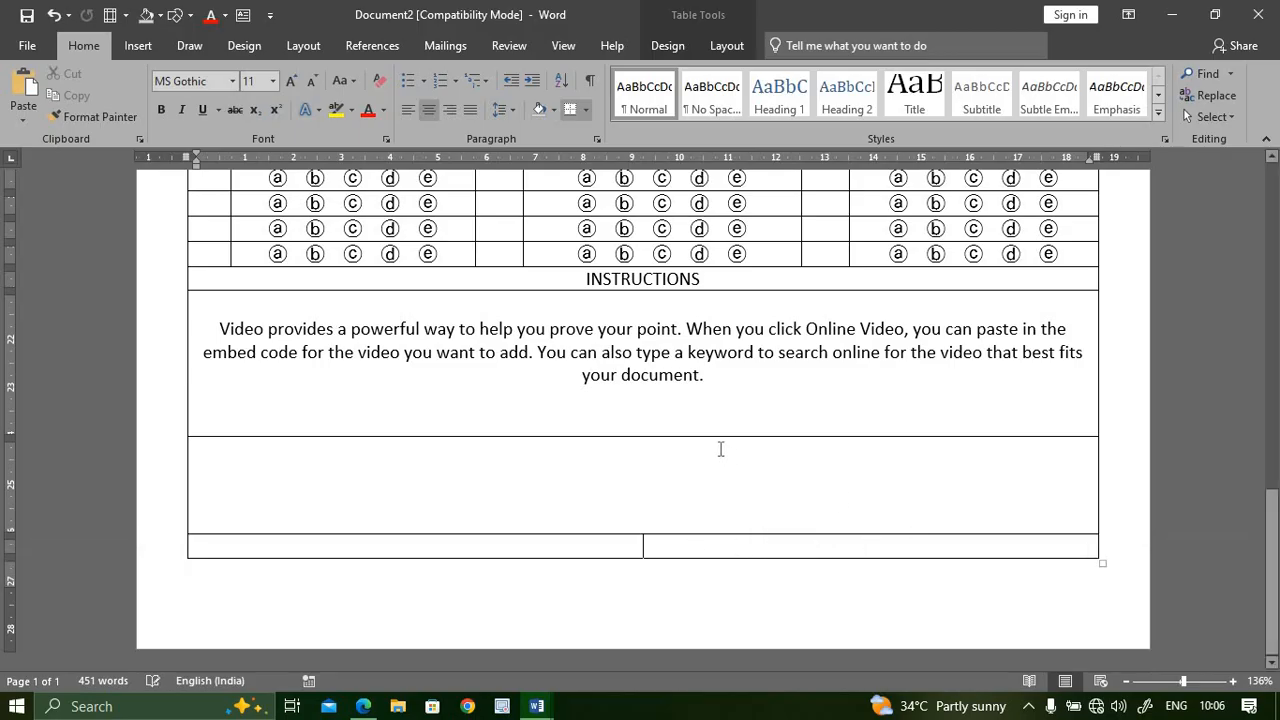
left_click_drag(719, 438, 728, 400)
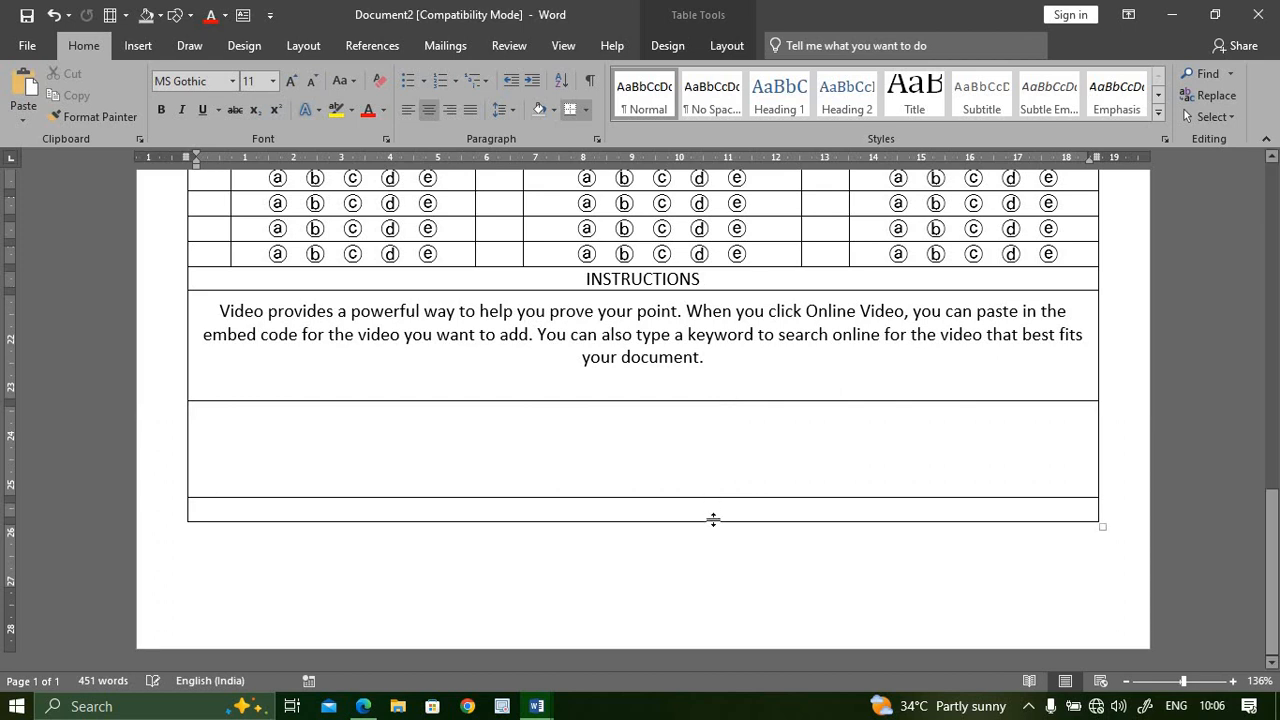
left_click_drag(713, 519, 720, 537)
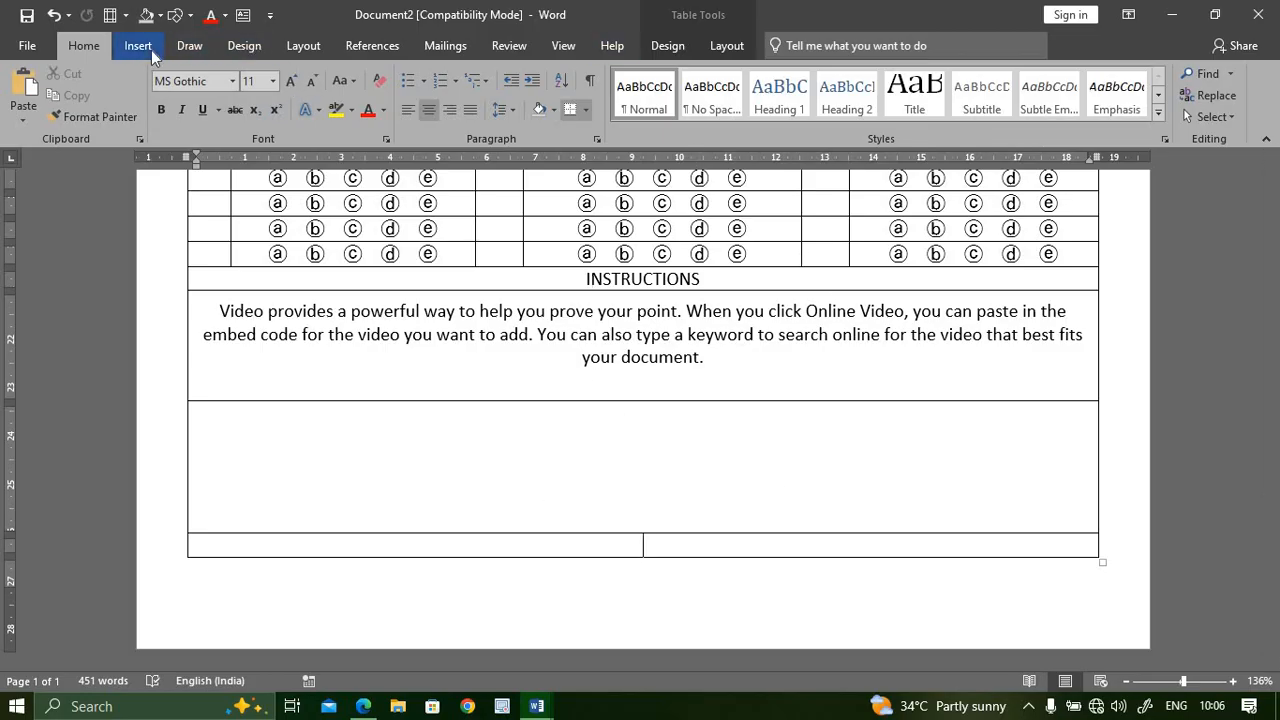
Step: Draw two vertical lines through the last two table rows to divide them into three columns
left_click(667, 47)
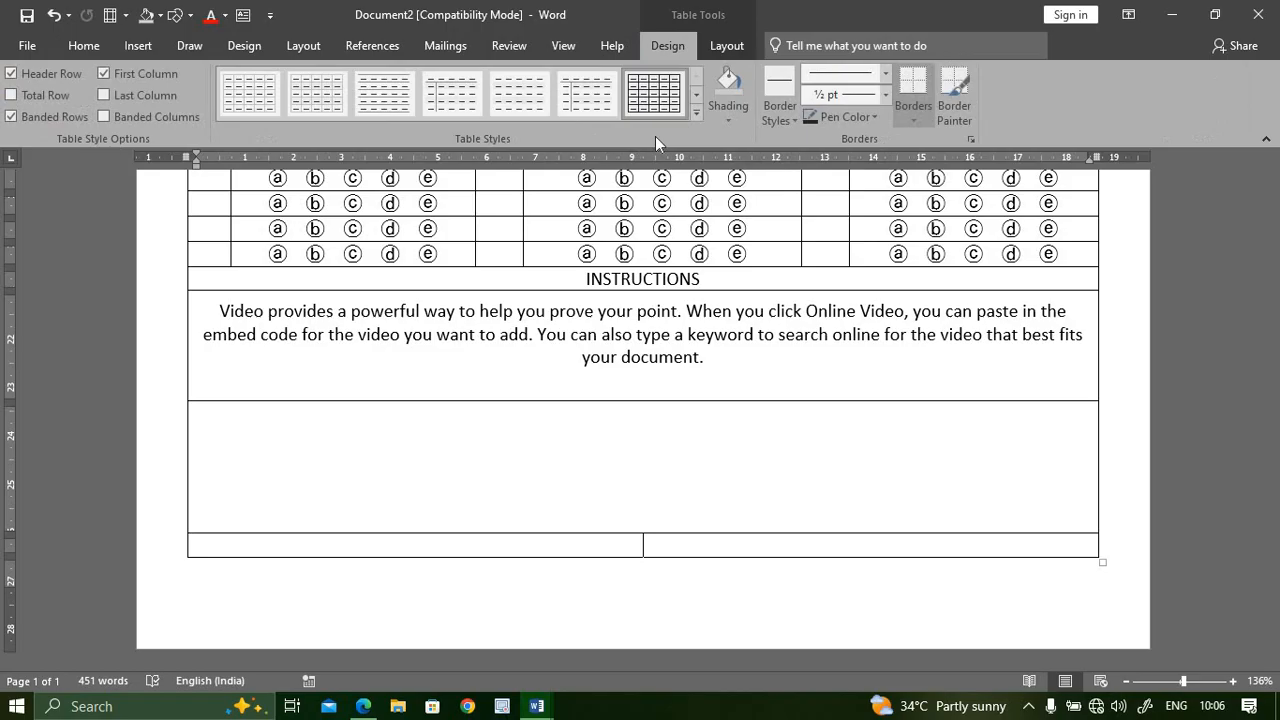
left_click(727, 46)
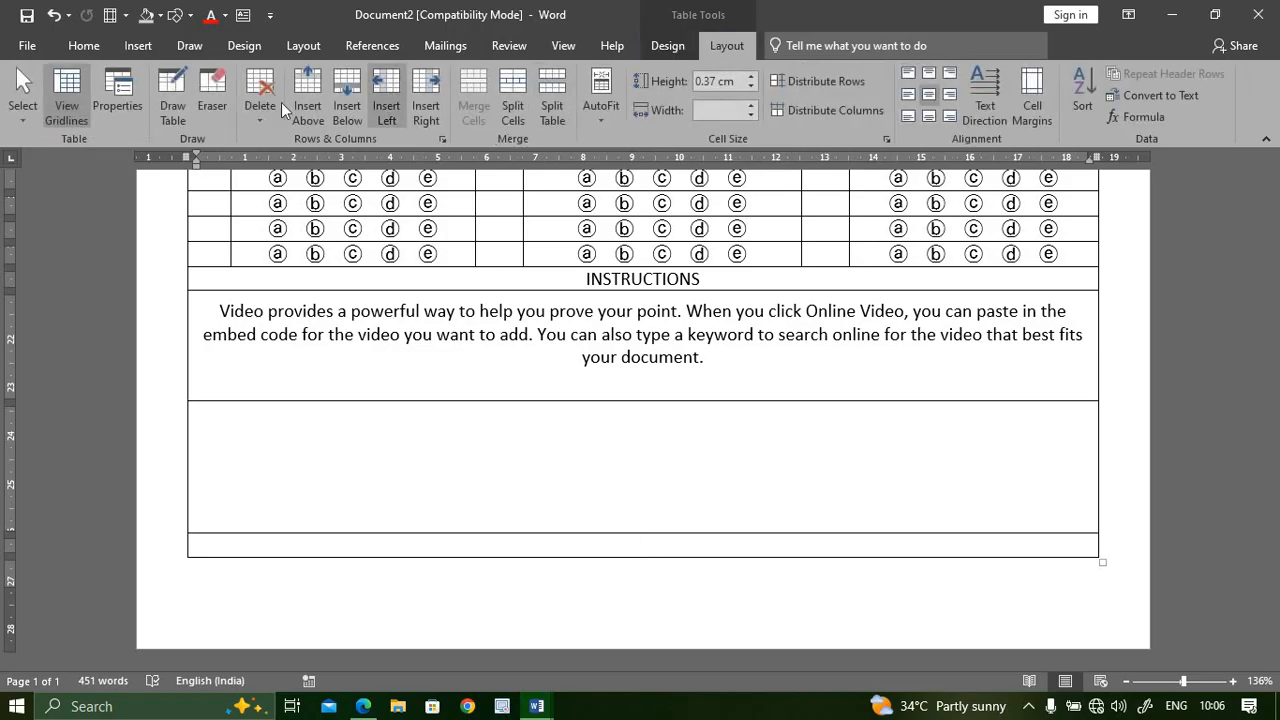
left_click(172, 98)
left_click_drag(406, 423, 402, 552)
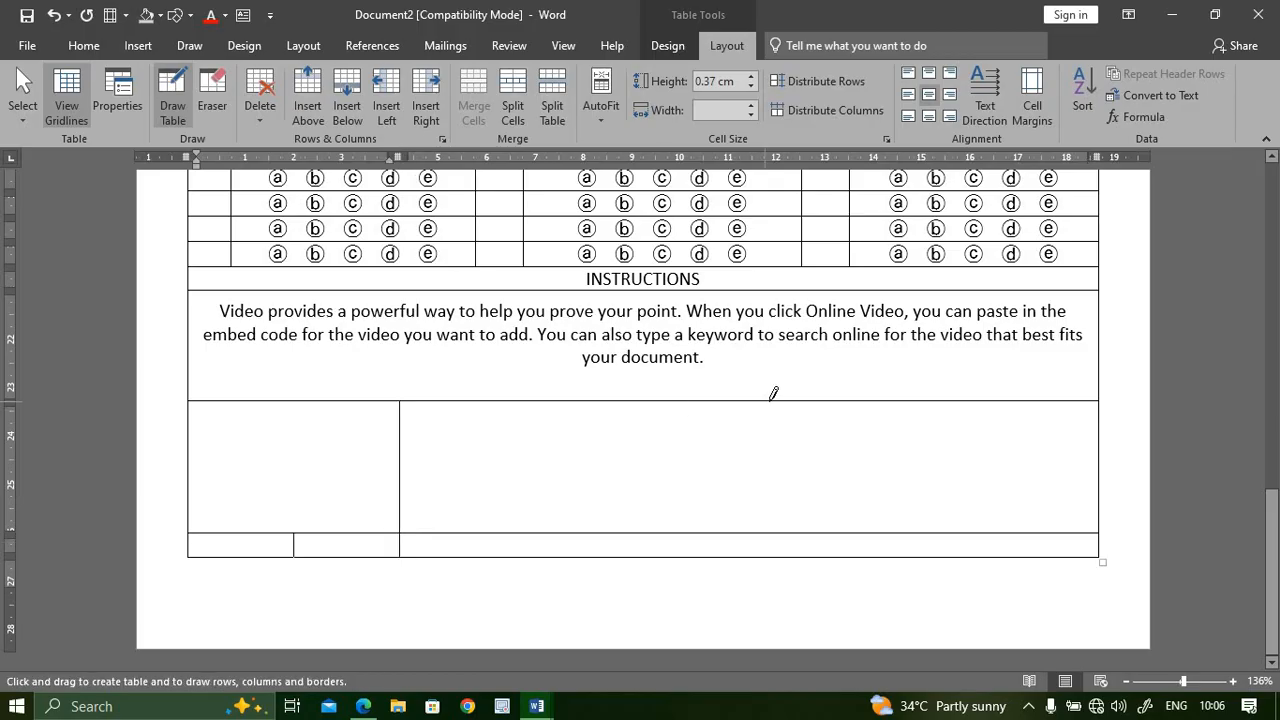
left_click_drag(775, 448, 774, 545)
key("Escape")
Step: Adjust the two vertical dividers in the last two rows so the three columns are roughly equal in width
left_click_drag(382, 496, 499, 520)
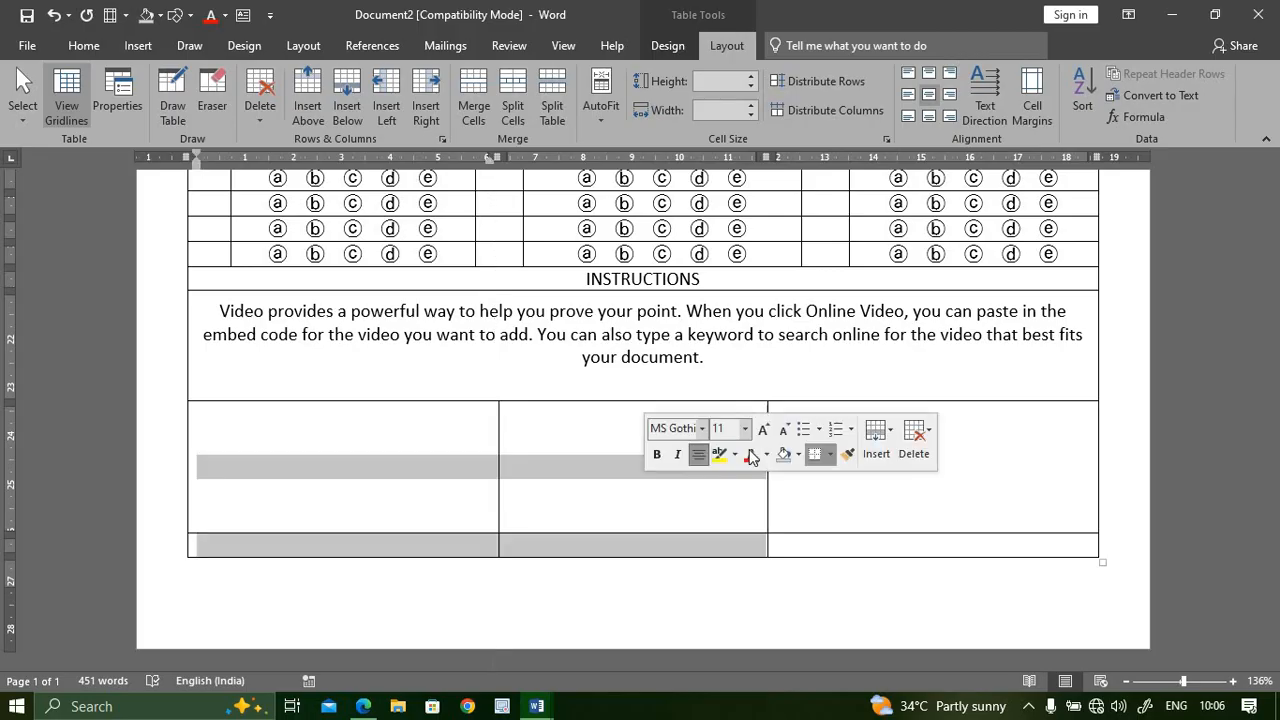
left_click(738, 462)
left_click_drag(738, 462, 780, 540)
left_click_drag(776, 490, 789, 491)
Step: Label the bottom row's middle cell STAMP & SIGNATURE and its last cell EXAM CONTROLLER SIGN
left_click(703, 546)
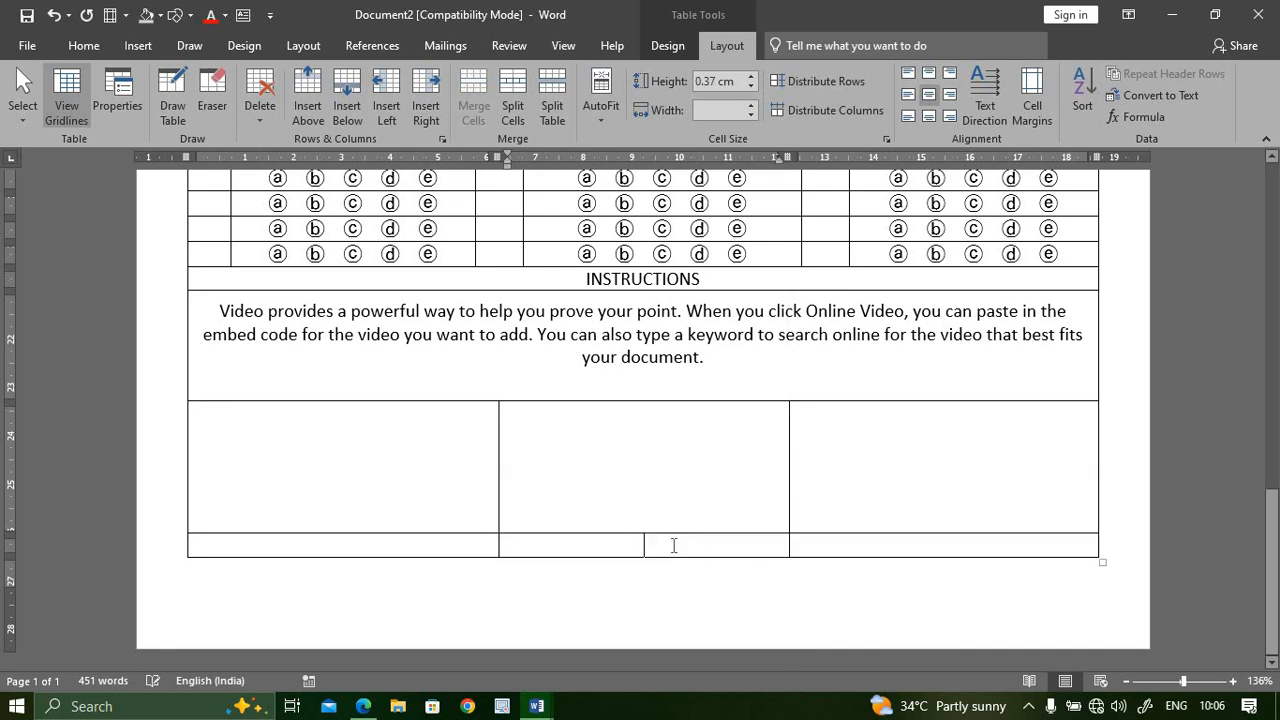
type("STA")
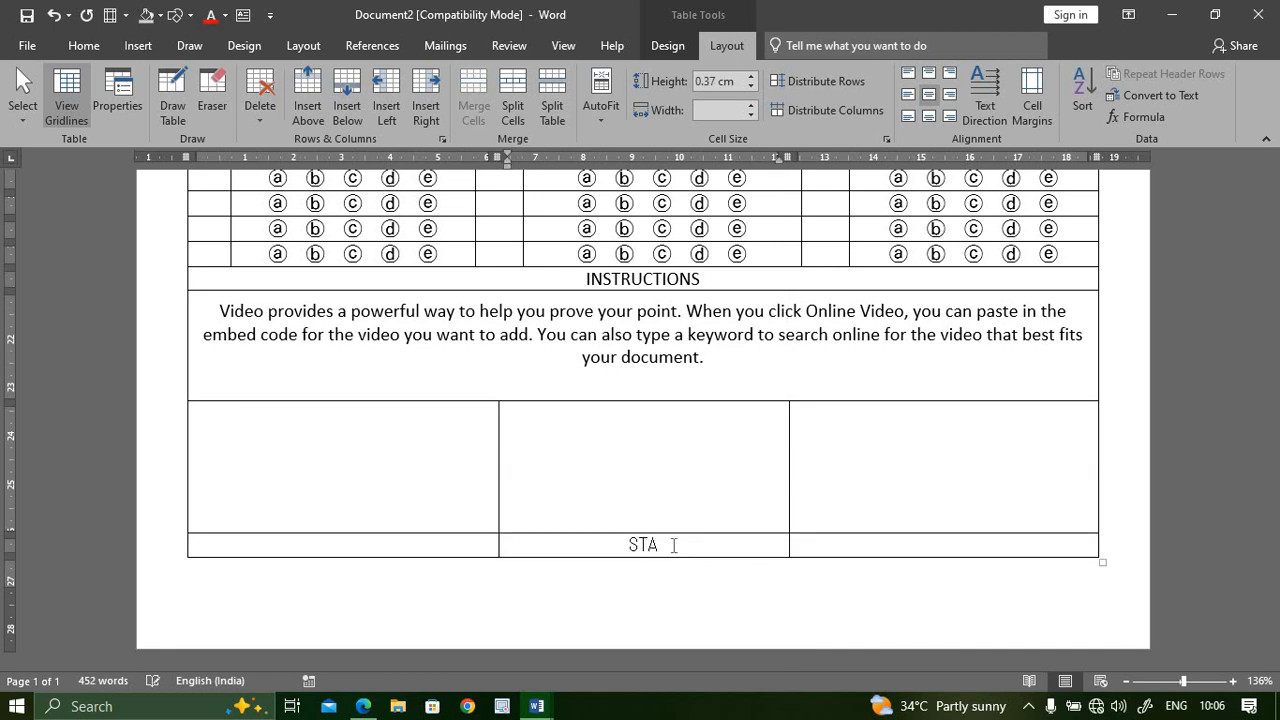
type("MP & S")
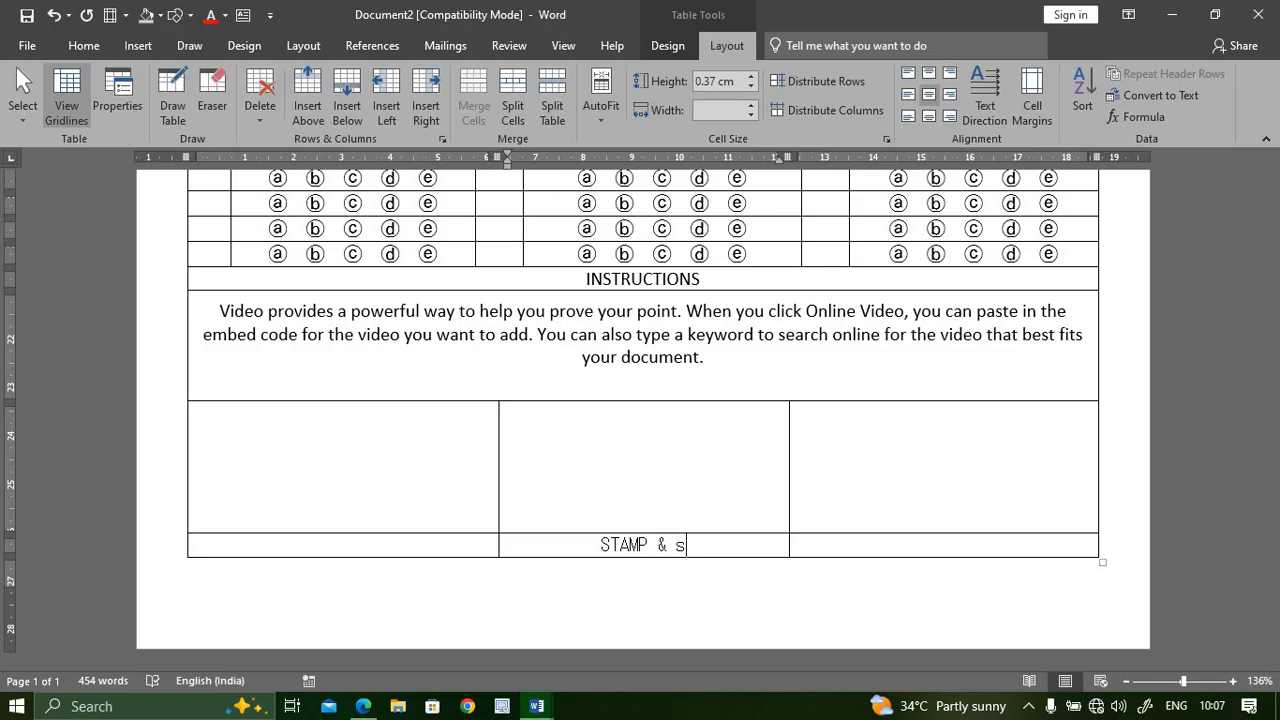
type("IGNATURE")
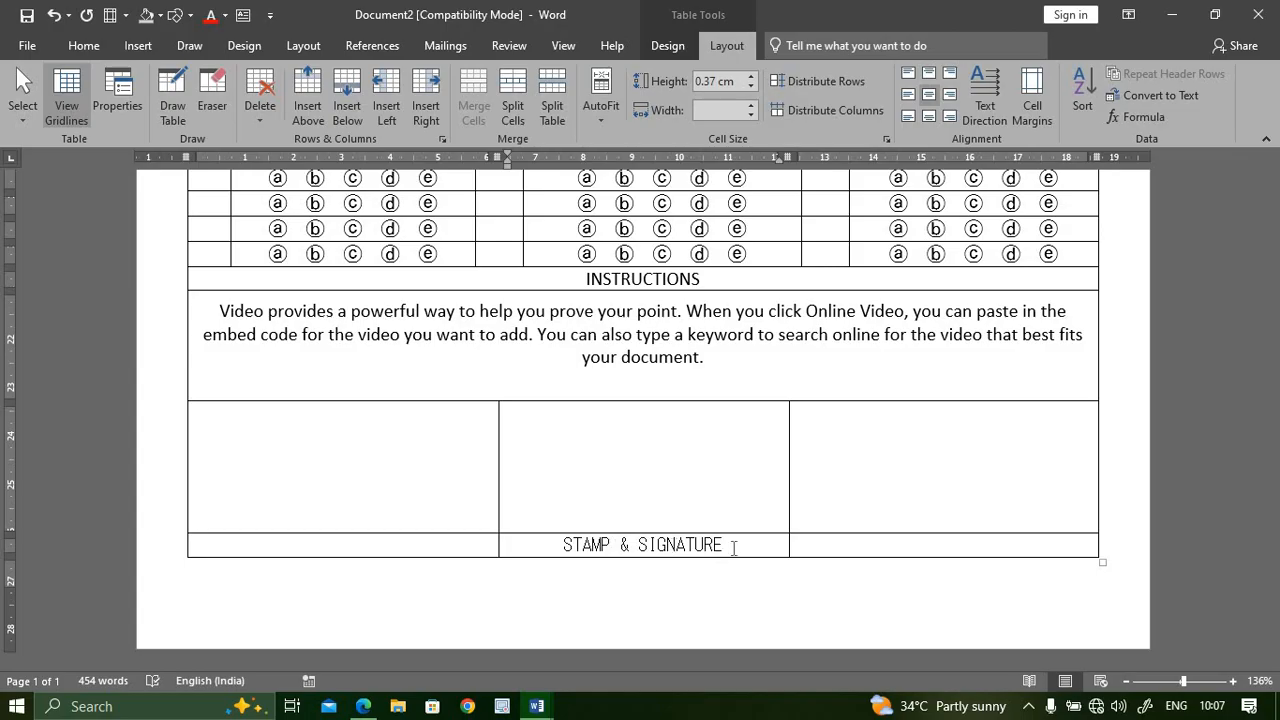
left_click(852, 548)
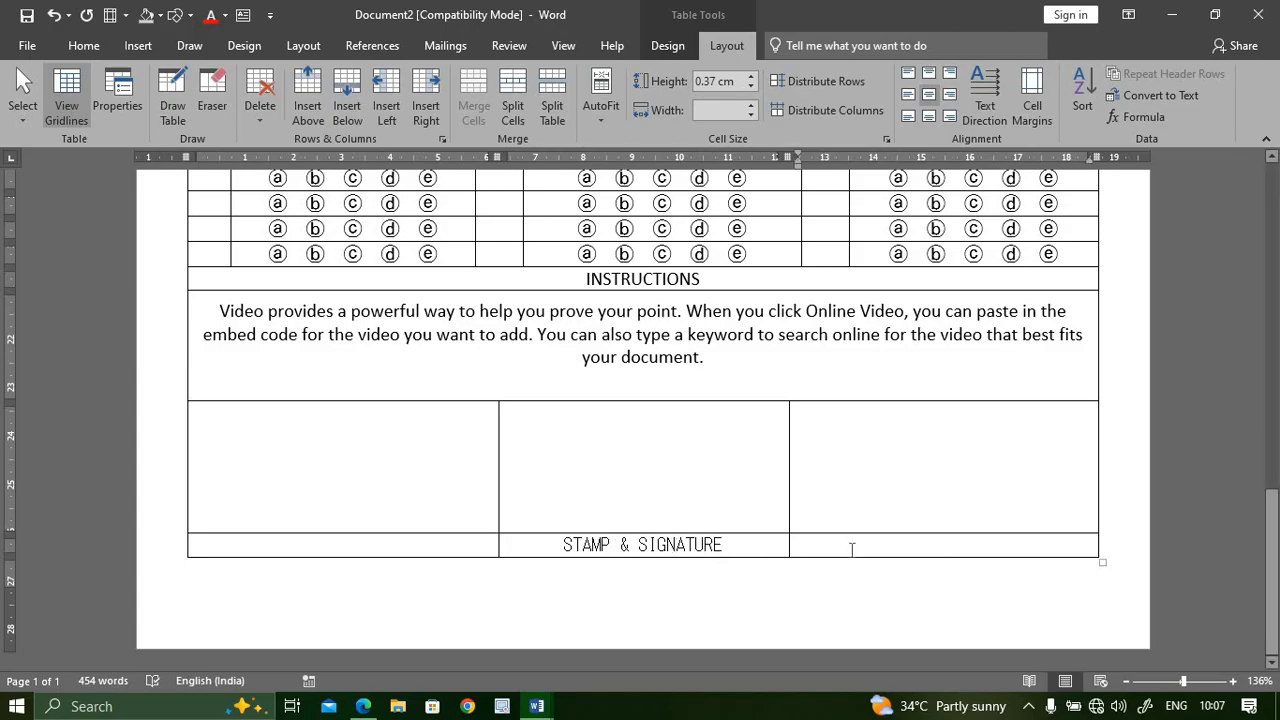
type("EX")
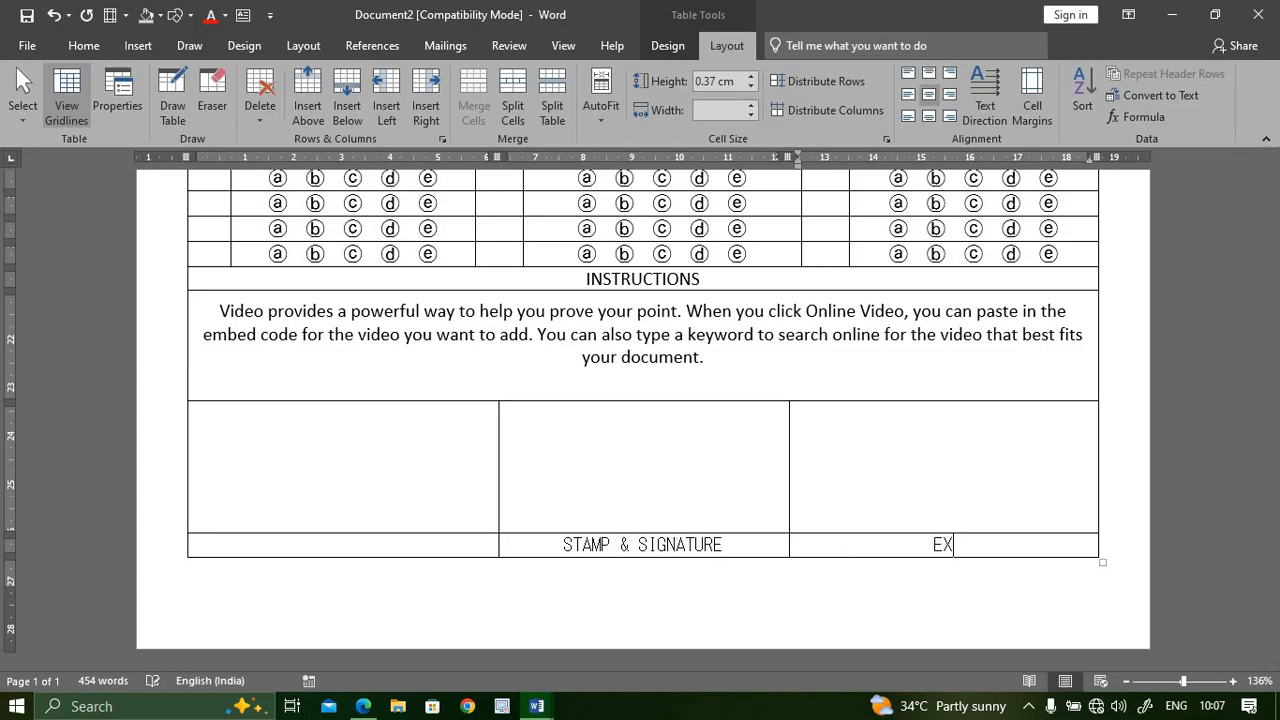
type("AM CONTROLLER S")
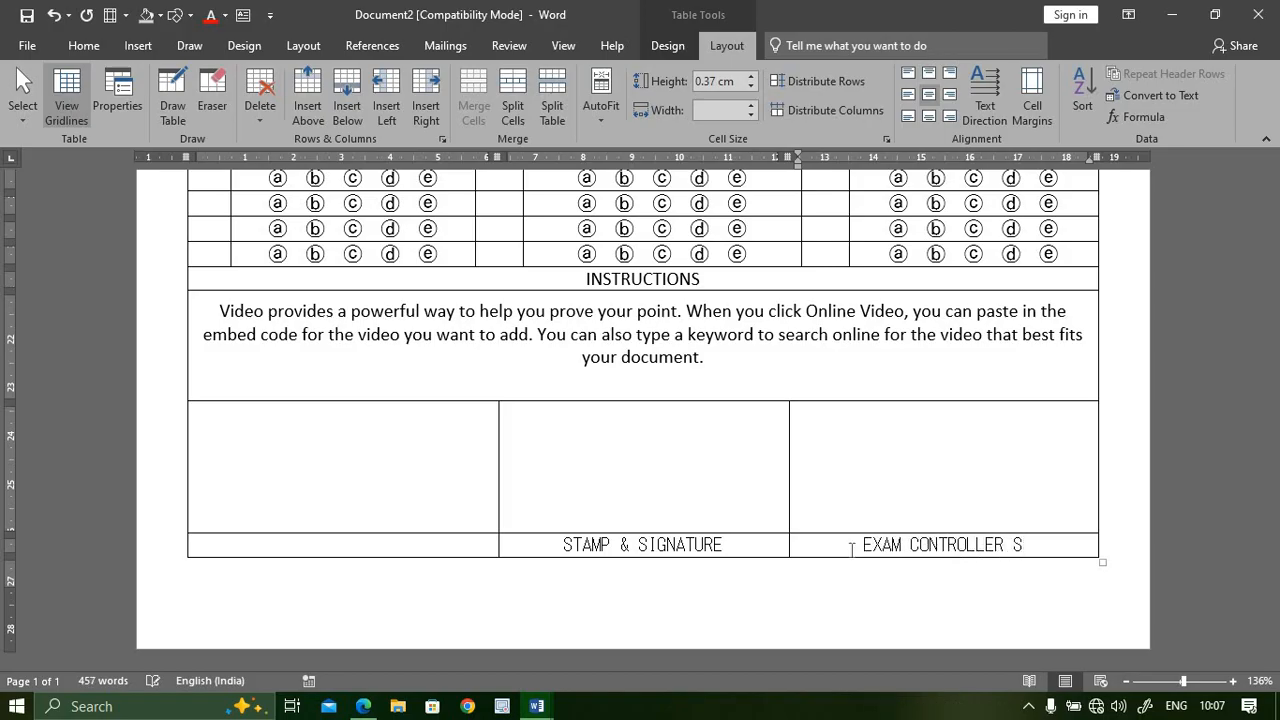
type("IGN")
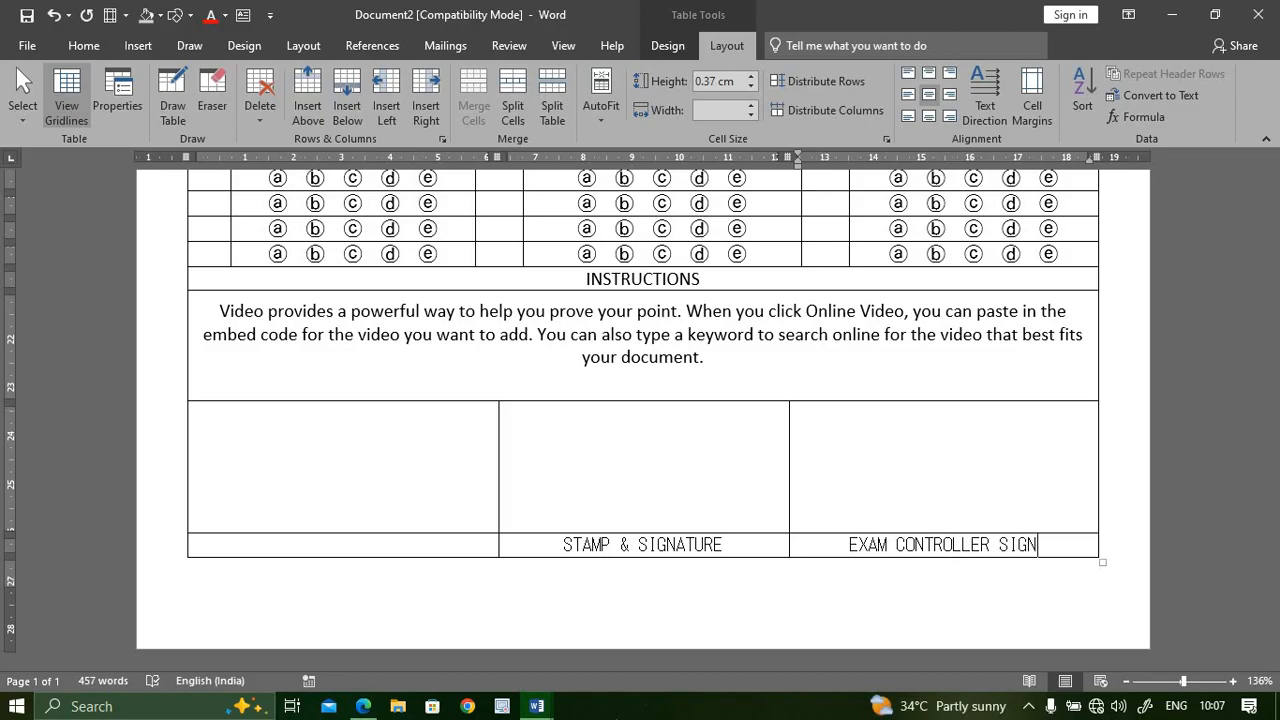
Step: Label the bottom row's first cell ILLIGLIBETER SIGNATURE
left_click(381, 551)
type("ILLIGLIBA")
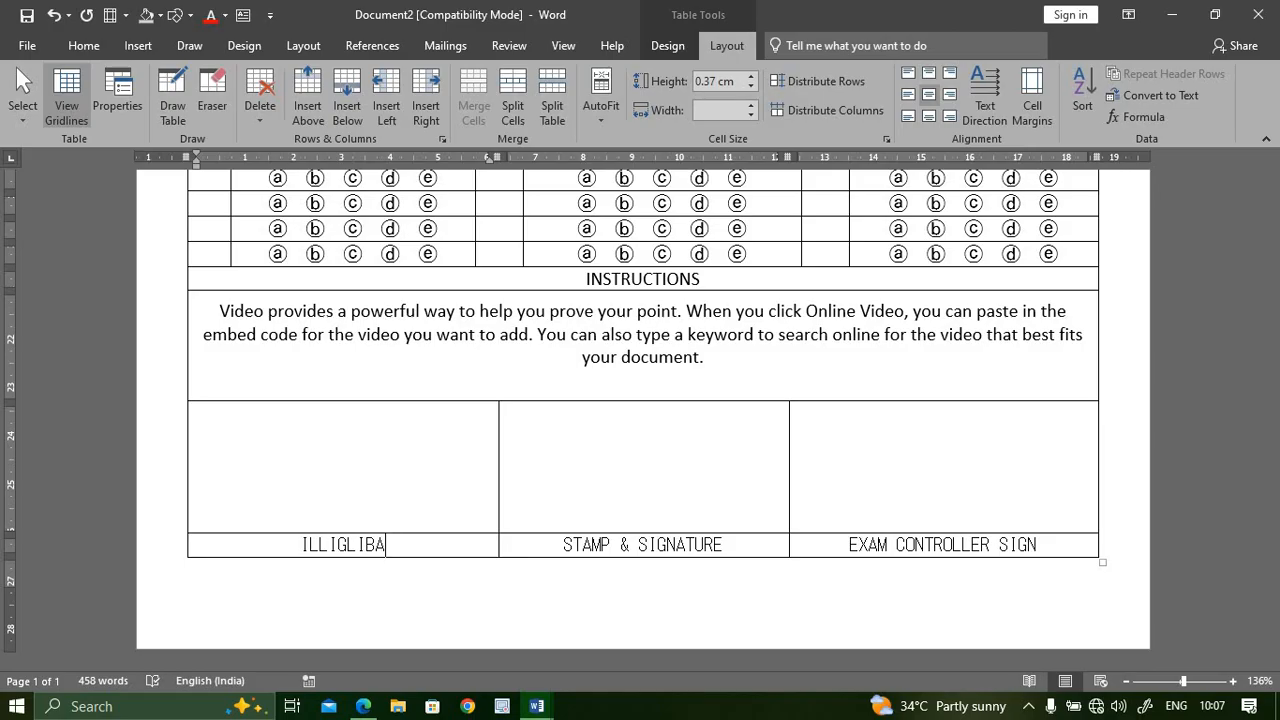
key("BackSpace")
type("ETER")
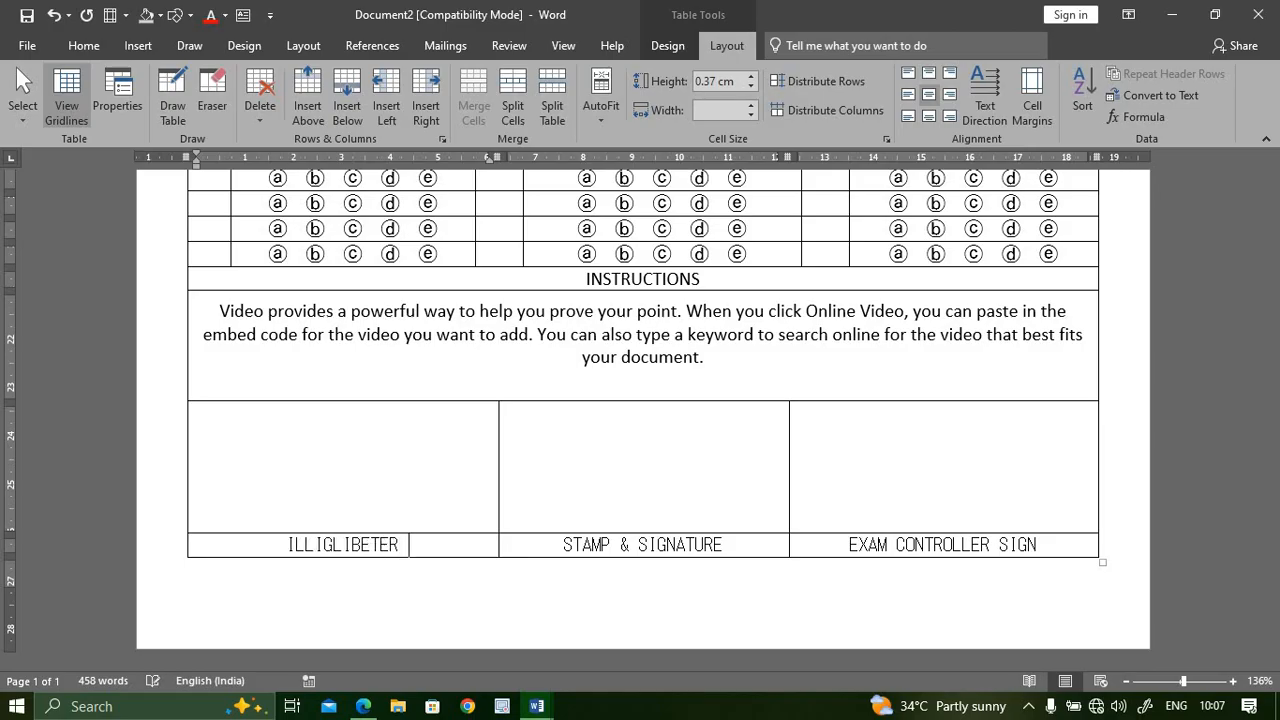
type(" SIGNATURE")
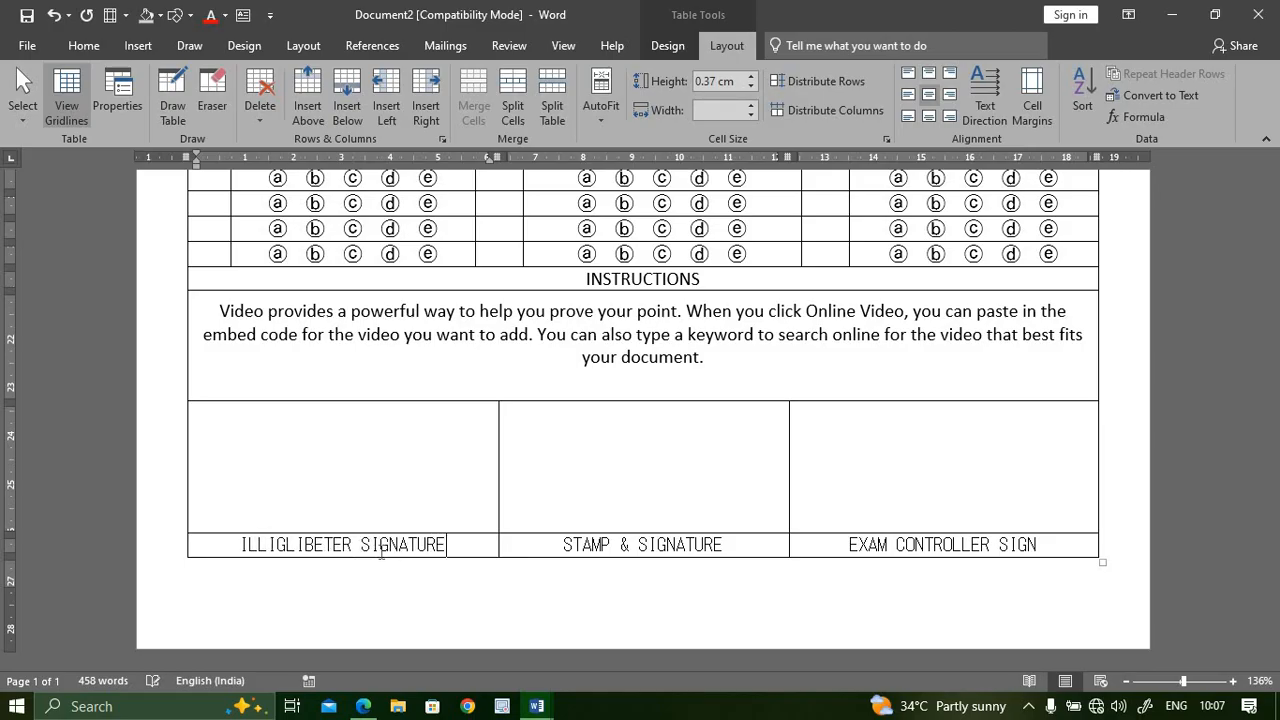
Step: Set the font of all three signature labels in the bottom row to Calibri
left_click_drag(727, 514, 570, 530)
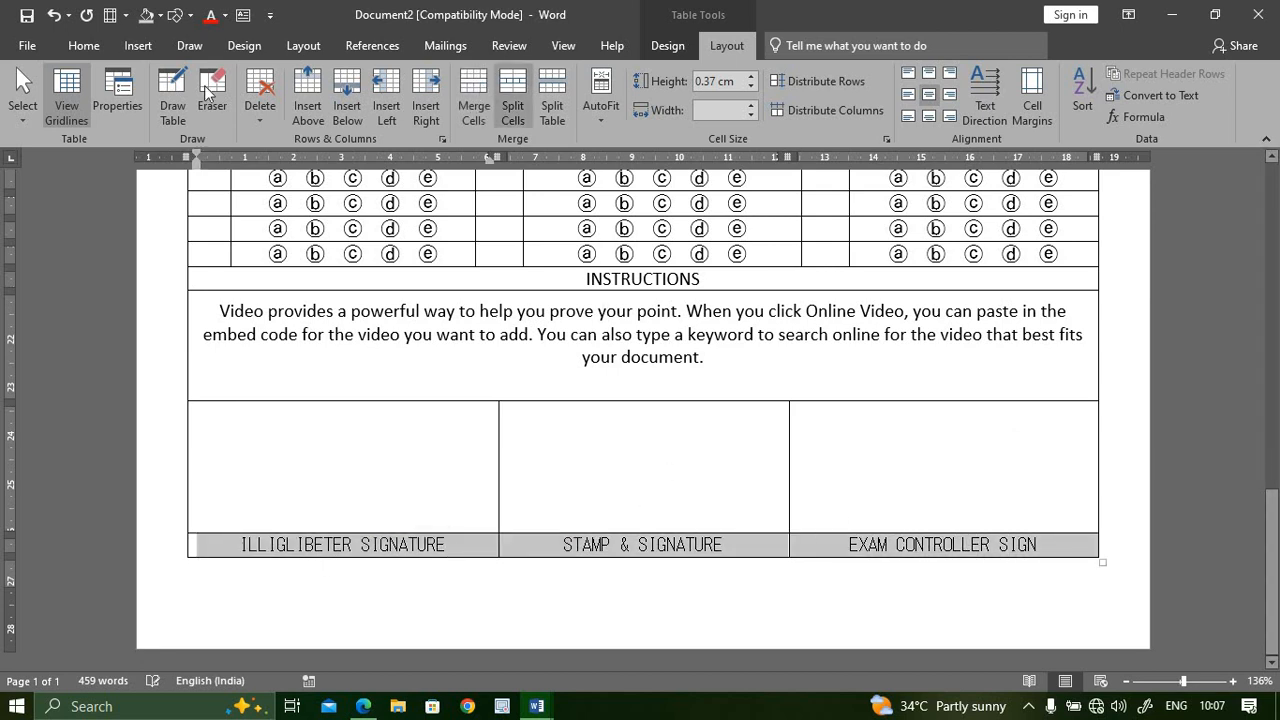
left_click(100, 45)
left_click(230, 81)
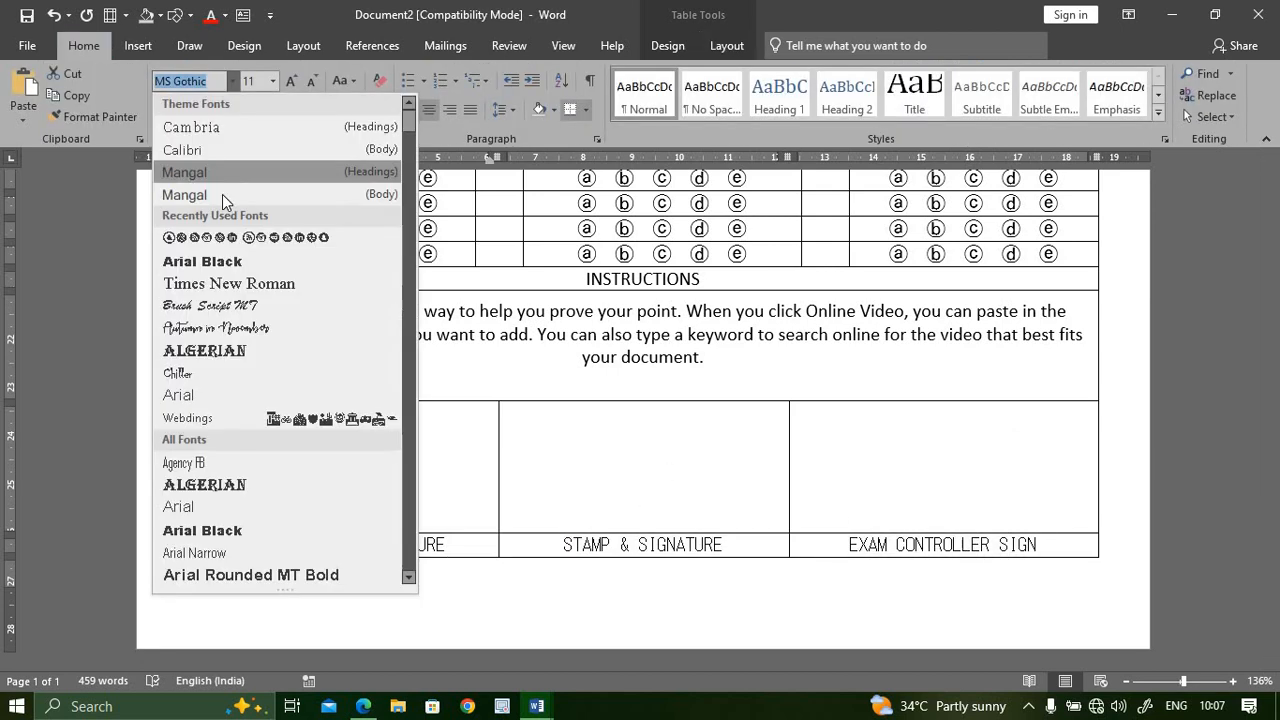
left_click(210, 153)
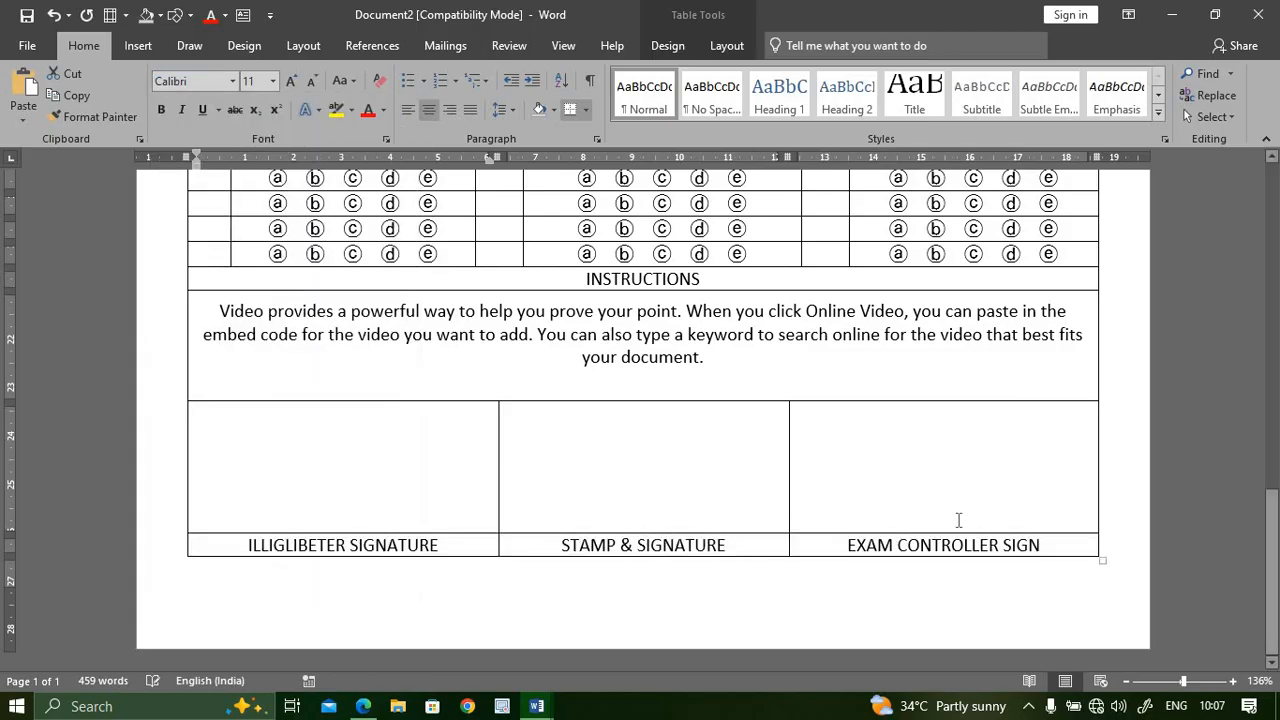
Step: Shorten the bottom row's middle label to STAMP
left_click_drag(743, 551, 622, 548)
key("BackSpace")
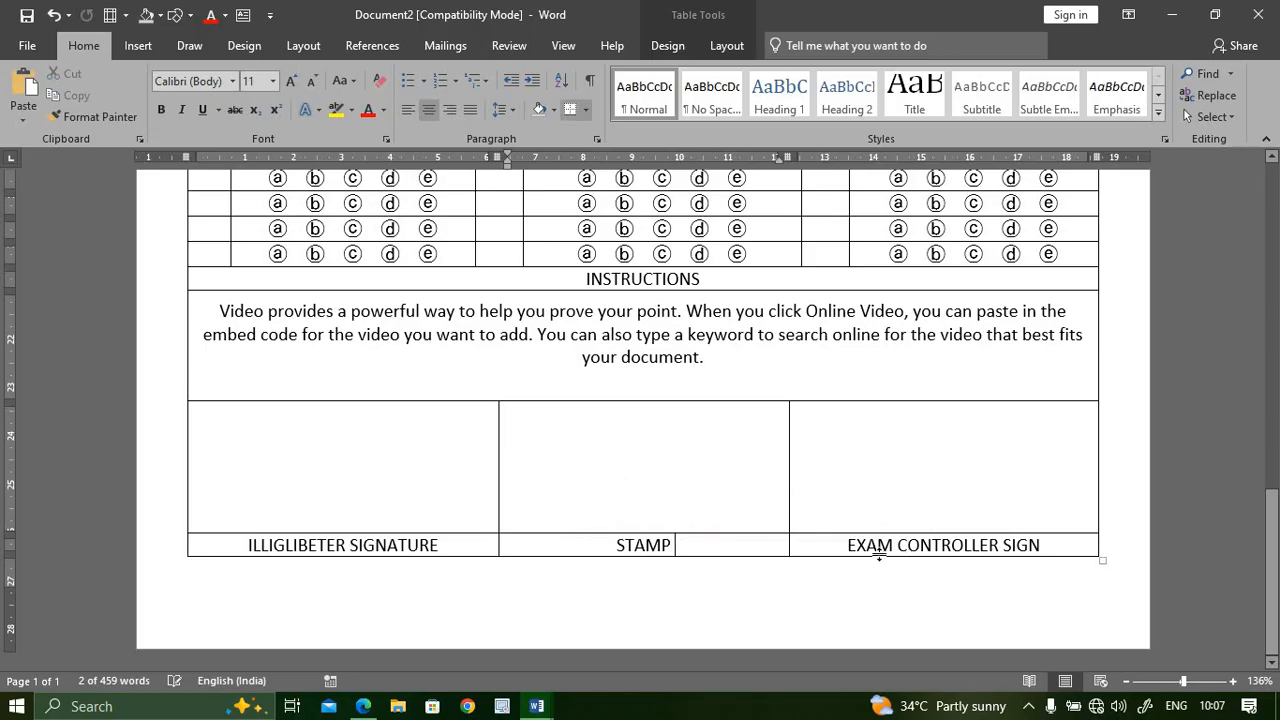
scroll(728, 469, "up", 3)
scroll(771, 508, "down", 3)
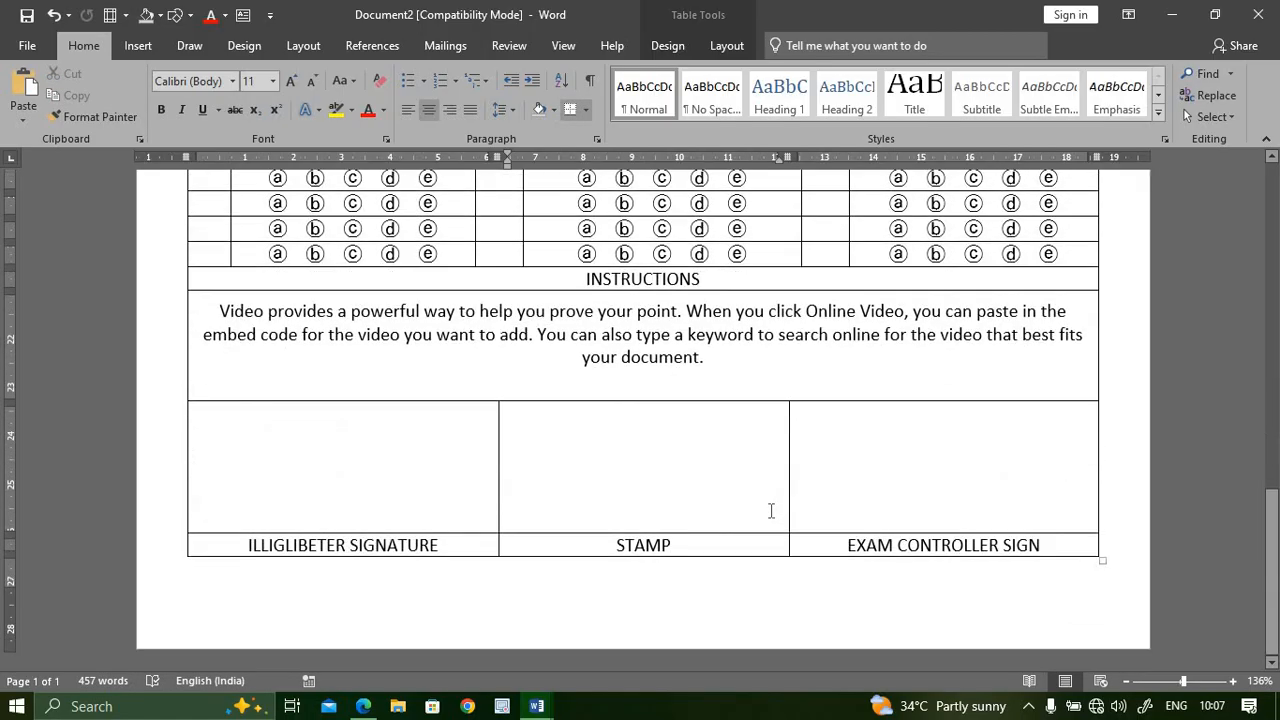
Step: Check the whole answer sheet in an enlarged print preview, then return to the document's signature row
scroll(771, 514, "up", 8)
scroll(789, 497, "up", 3)
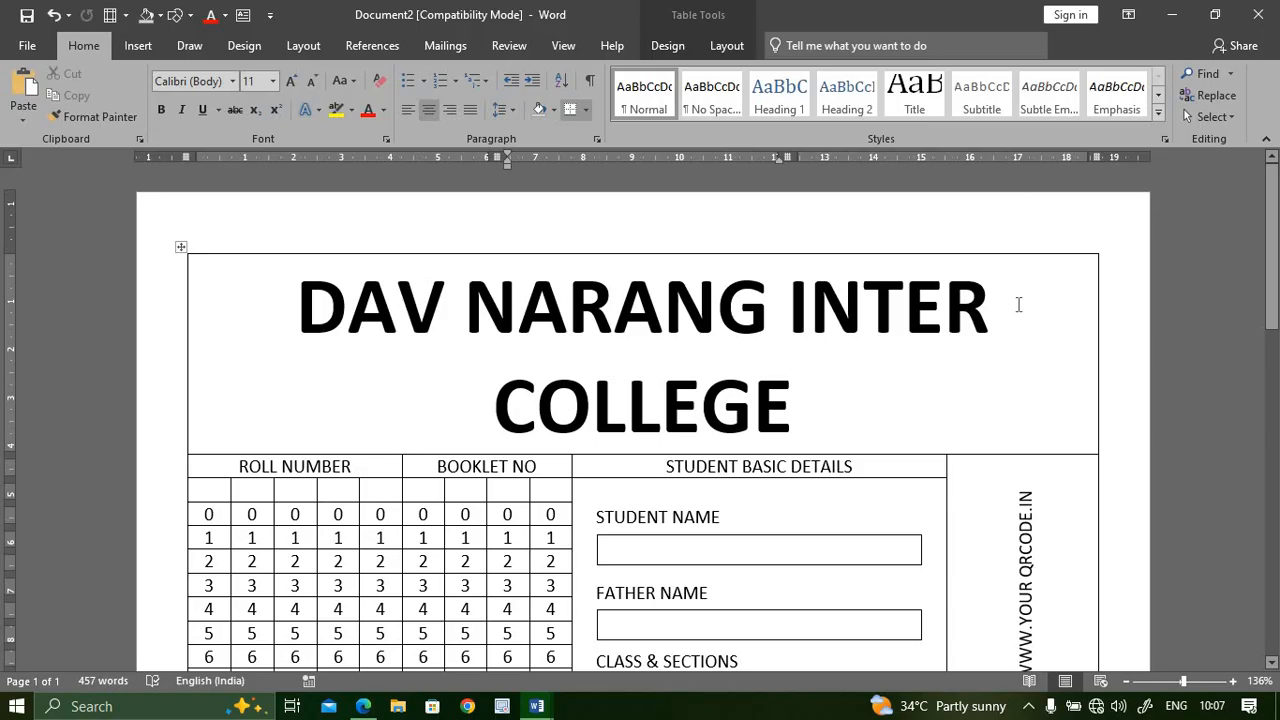
key("ctrl+p")
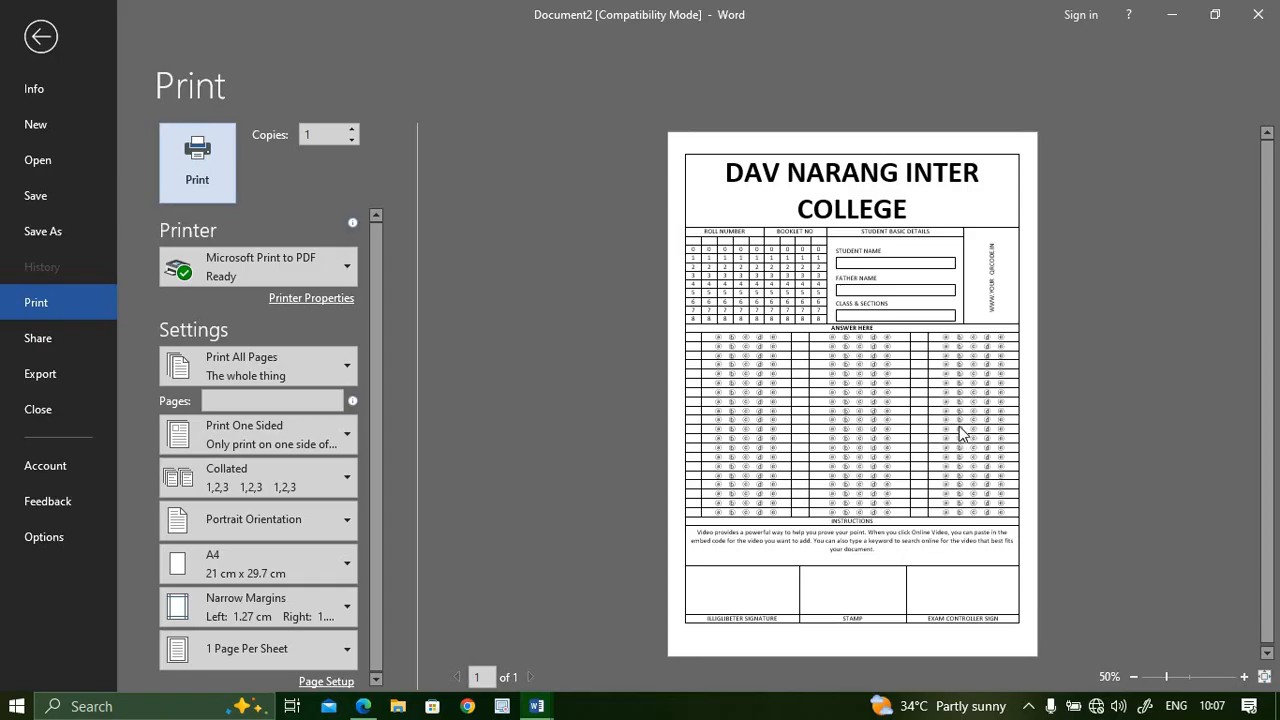
scroll(900, 378, "up", 2)
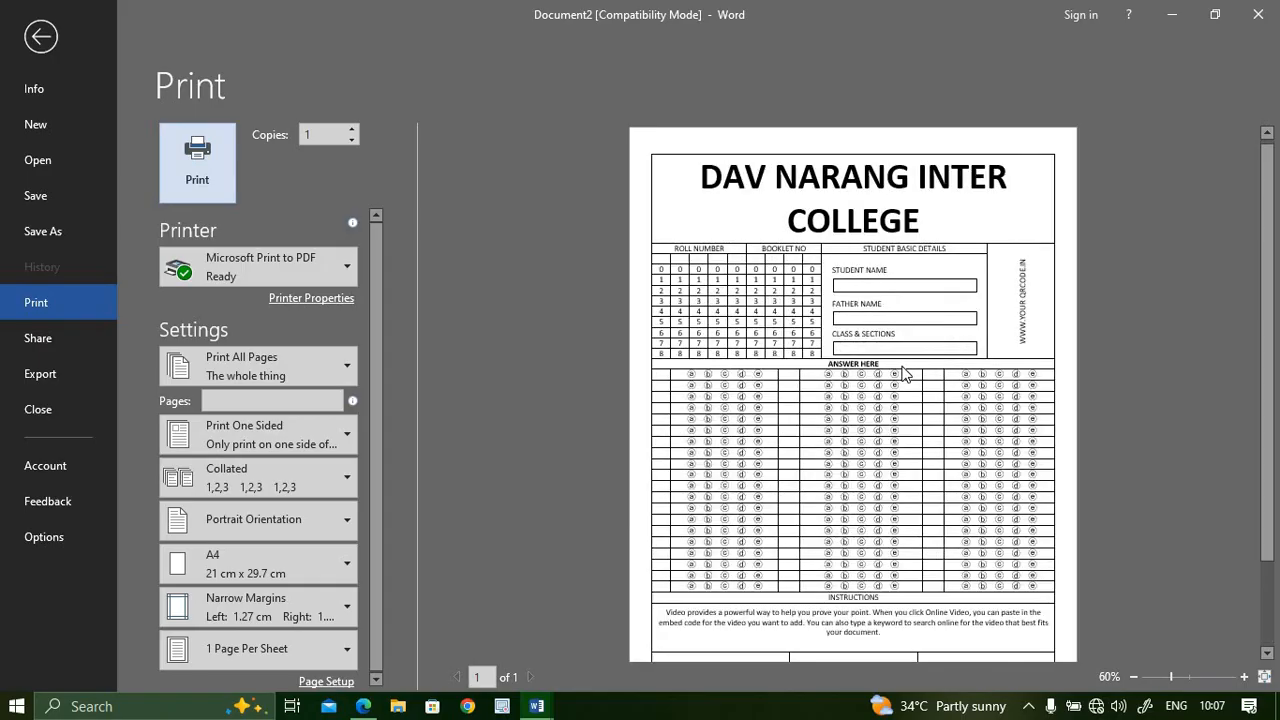
scroll(910, 400, "up", 1)
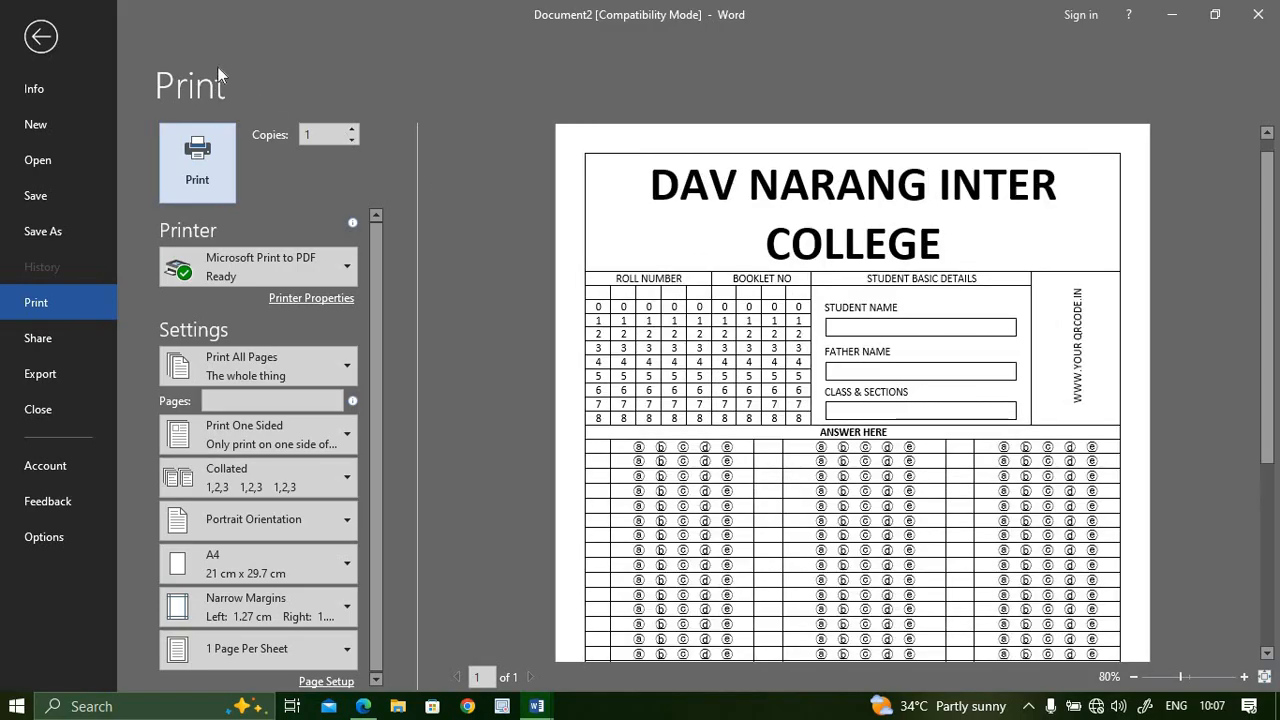
left_click(38, 37)
scroll(463, 446, "down", 10)
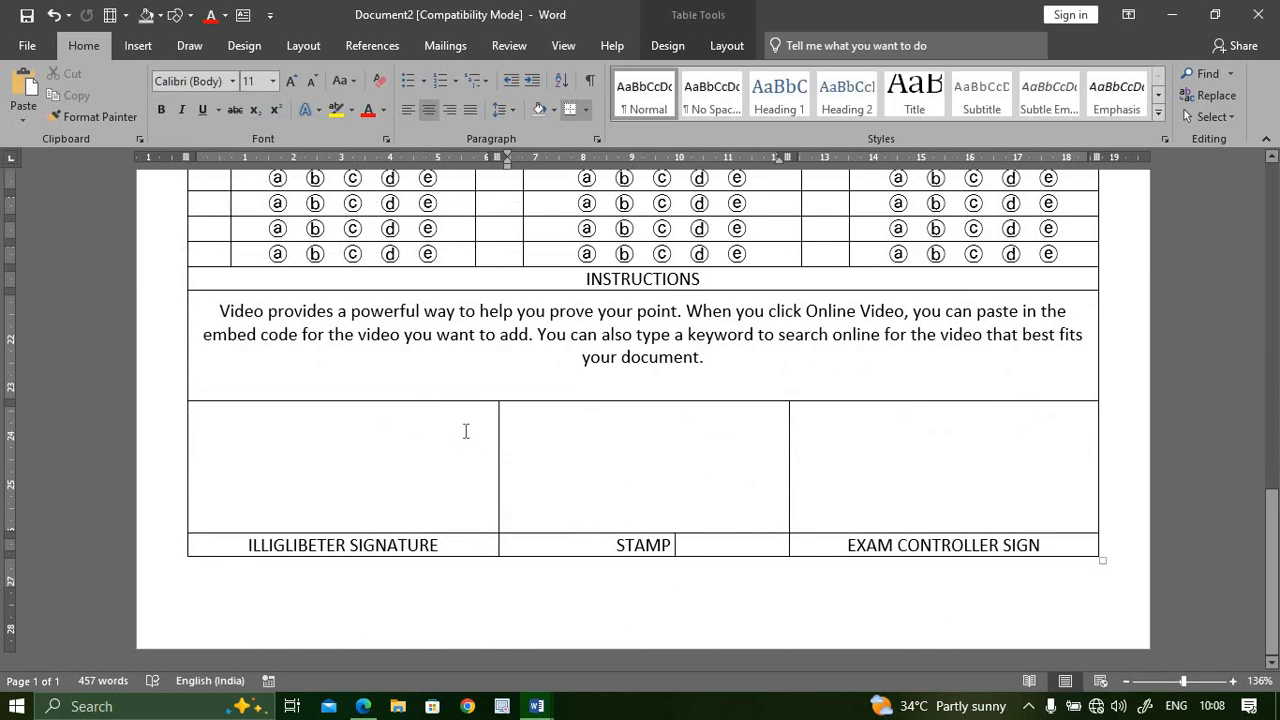
Step: Move the student name, father name and class labels with their entry boxes slightly up together within the student details cell
scroll(465, 431, "up", 10)
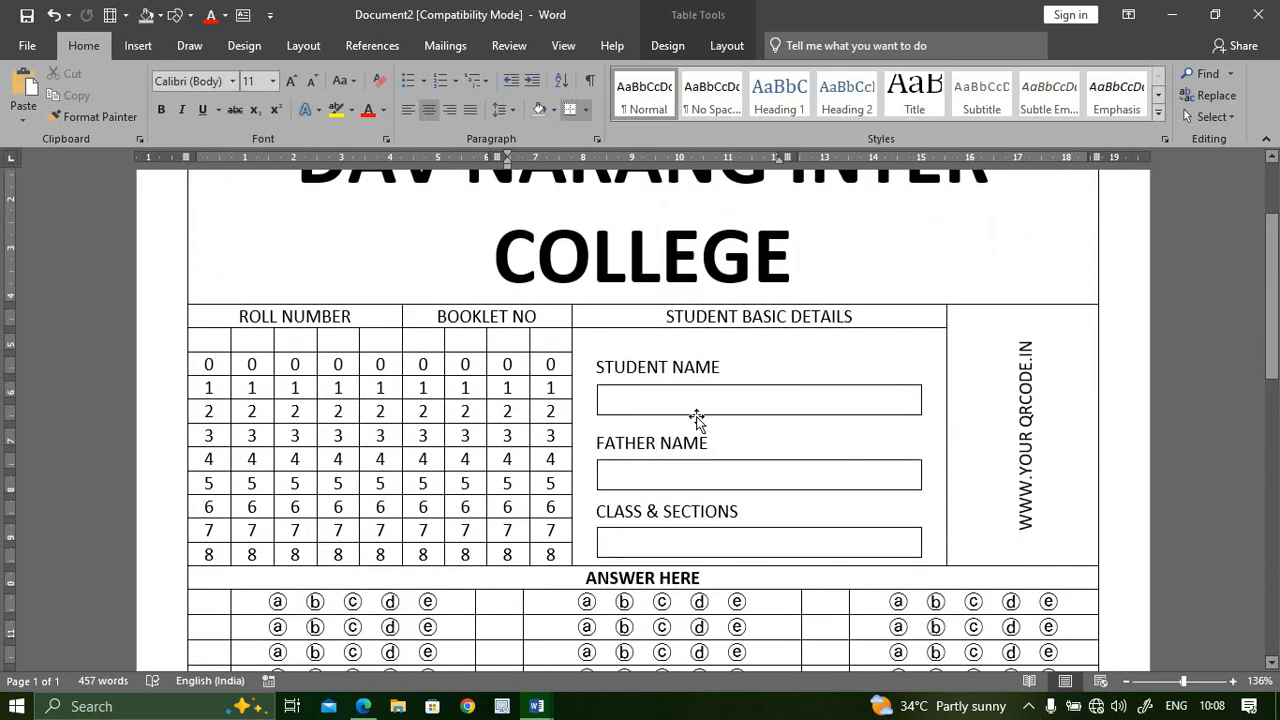
left_click(673, 370)
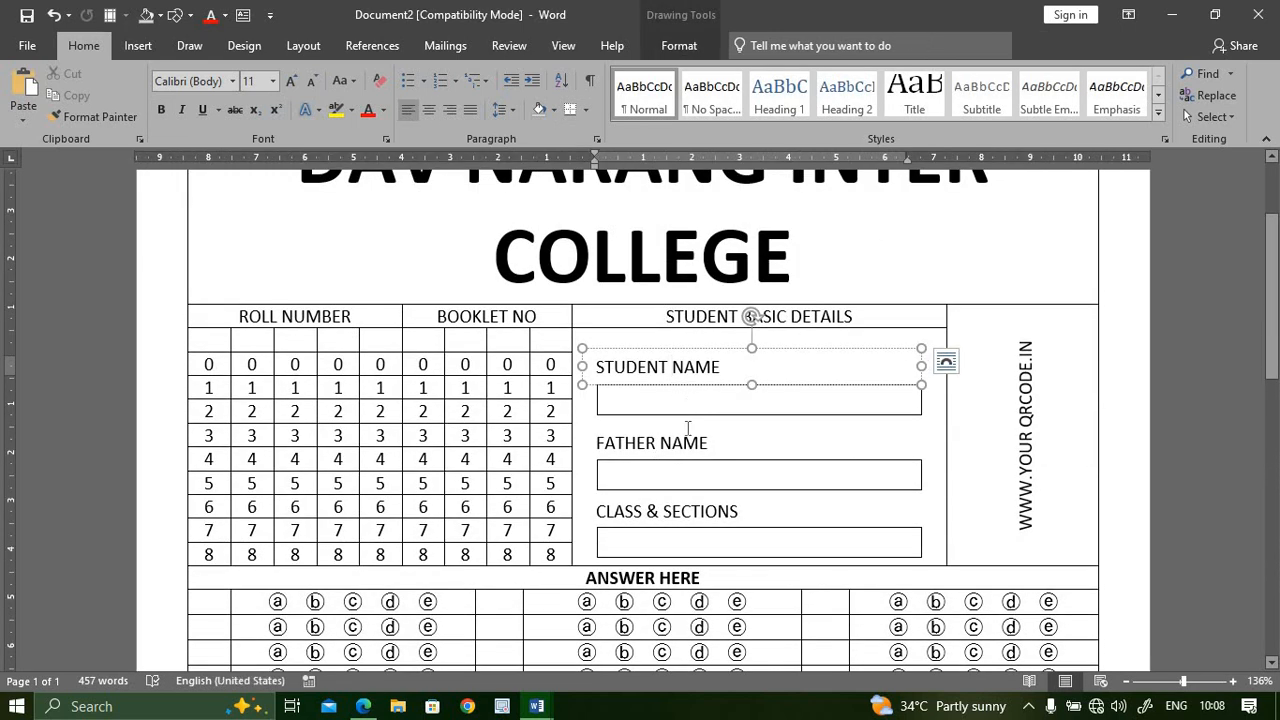
left_click(686, 443, "shift")
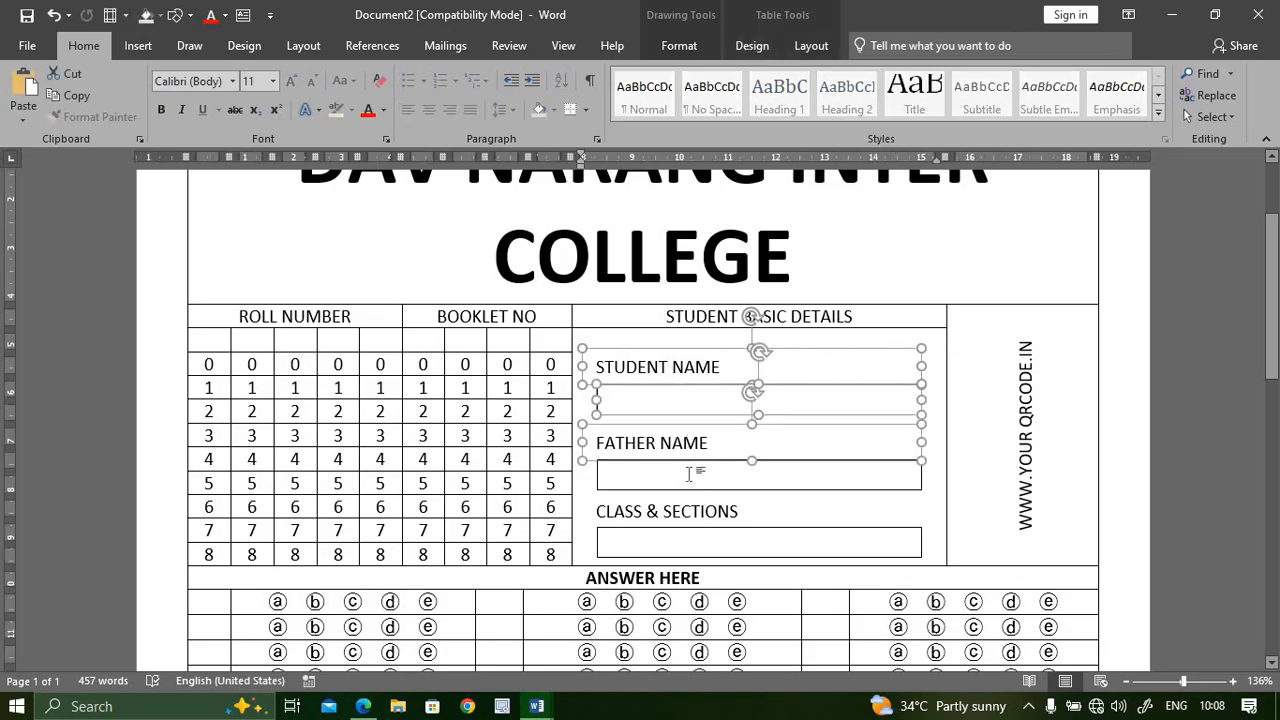
left_click(684, 490, "shift")
left_click(683, 506, "shift")
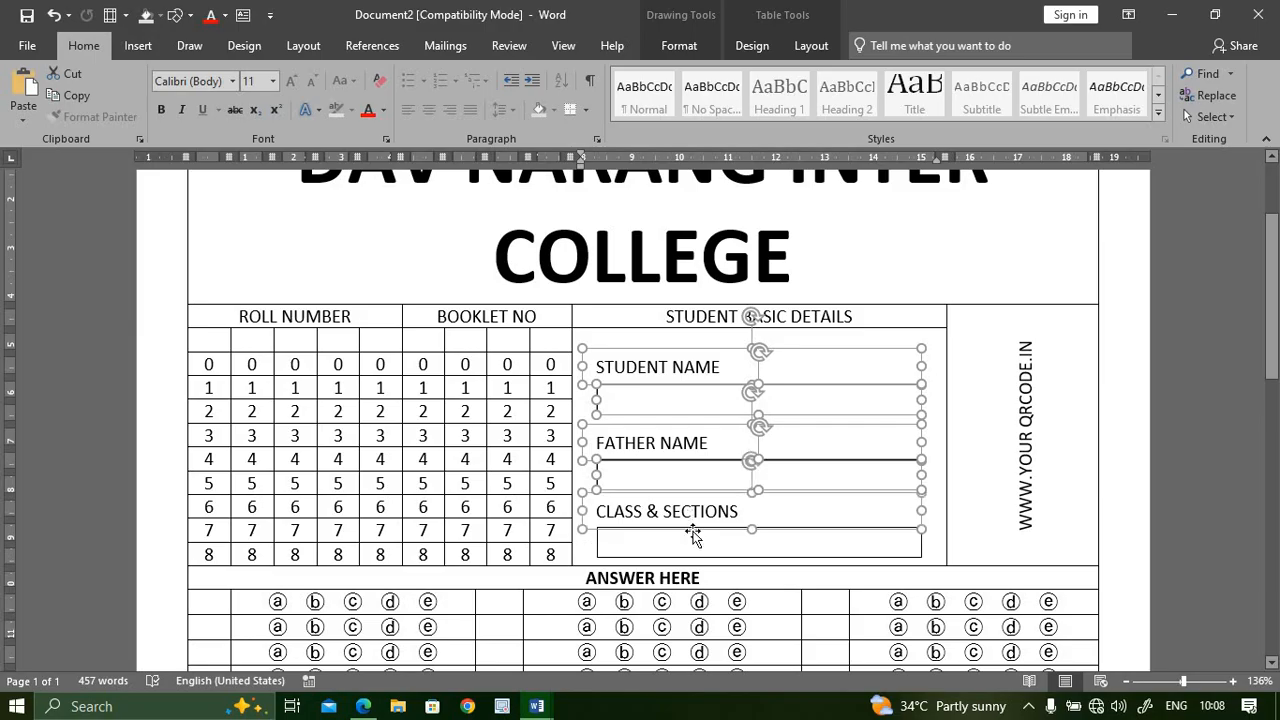
left_click(700, 537, "shift")
left_click(701, 520, "shift")
left_click(704, 543, "shift")
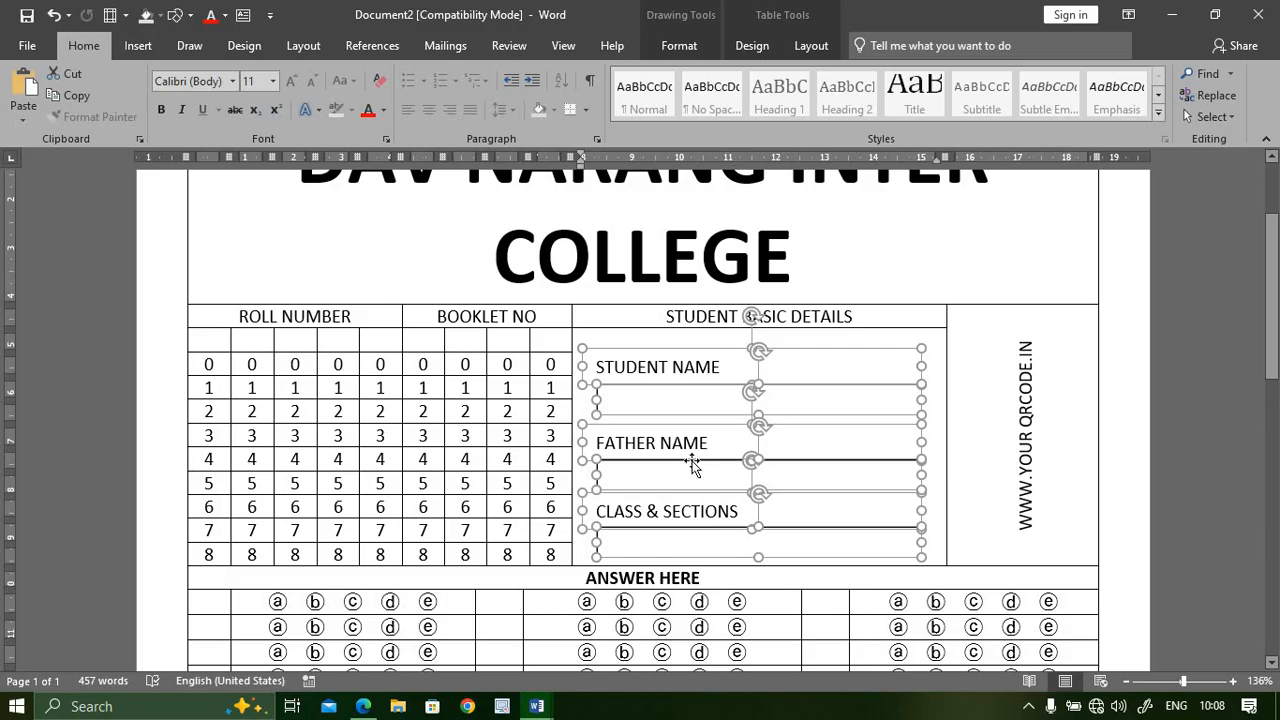
key("Up")
key("Up")
key("Up")
key("Up")
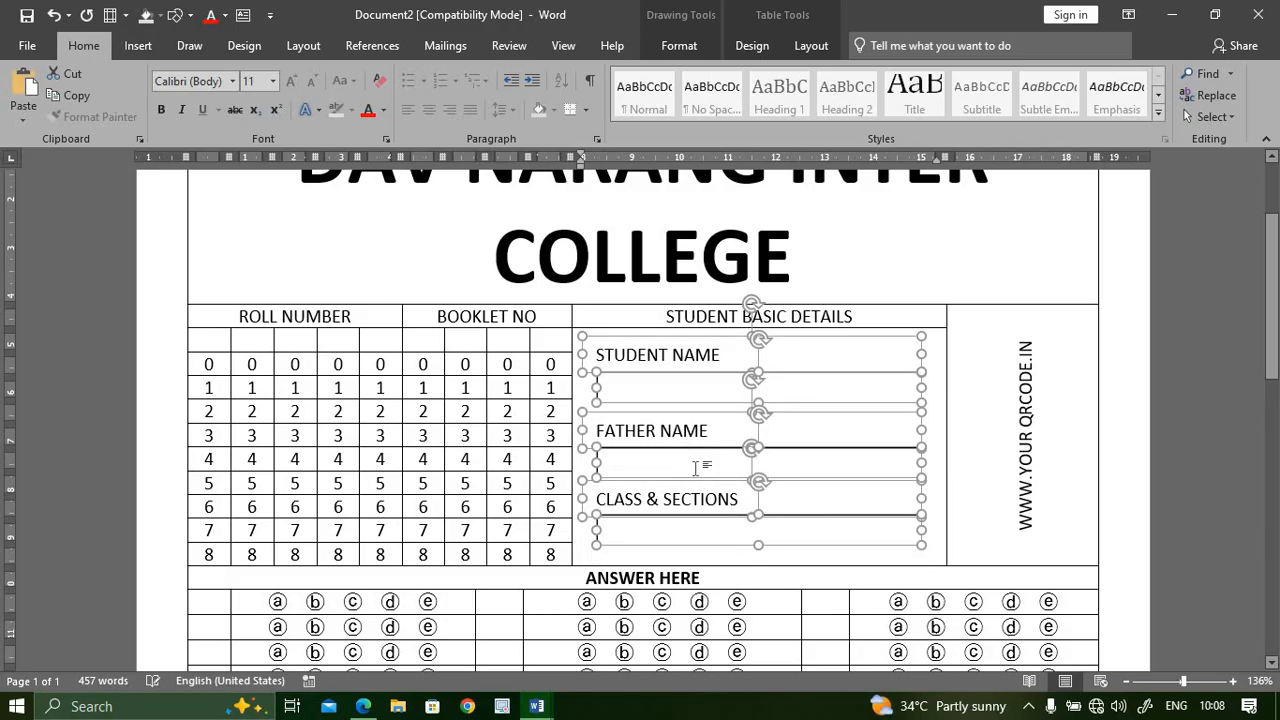
key("Up")
left_click(730, 550)
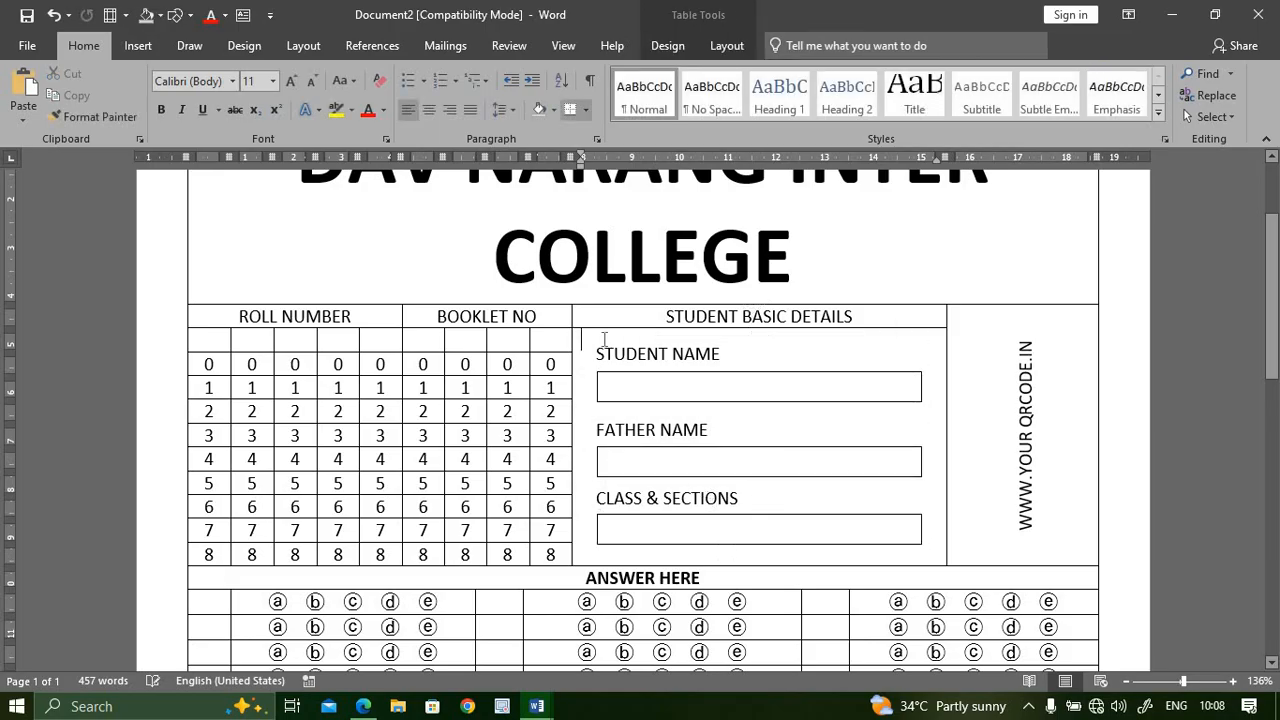
Step: Apply the red banded grid style from the second row of Grid Tables to the entire table
scroll(365, 332, "up", 3)
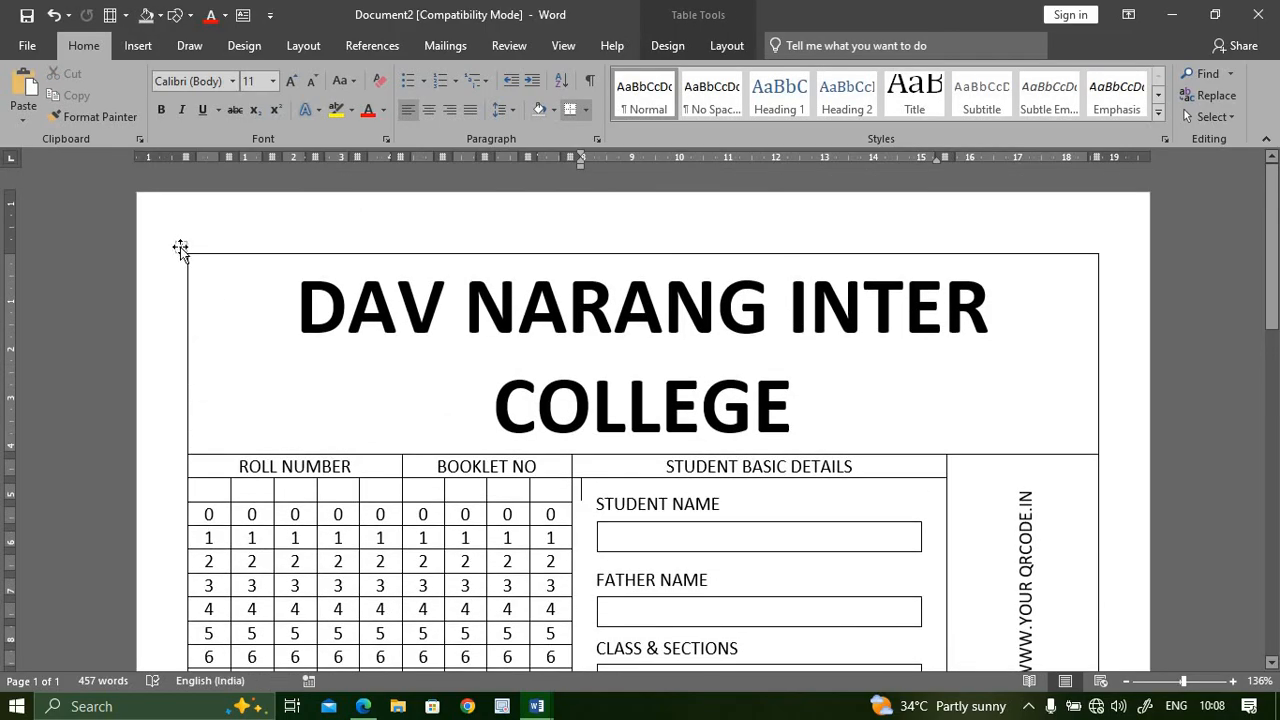
left_click(181, 250)
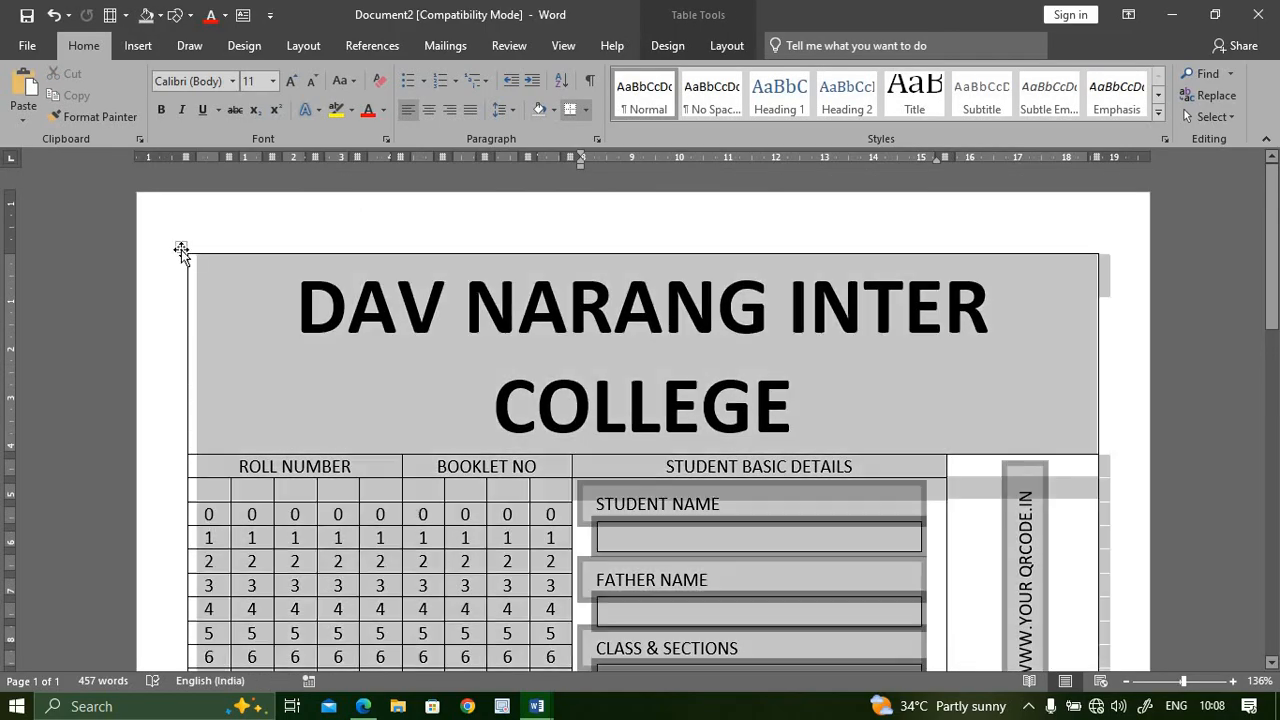
left_click(665, 47)
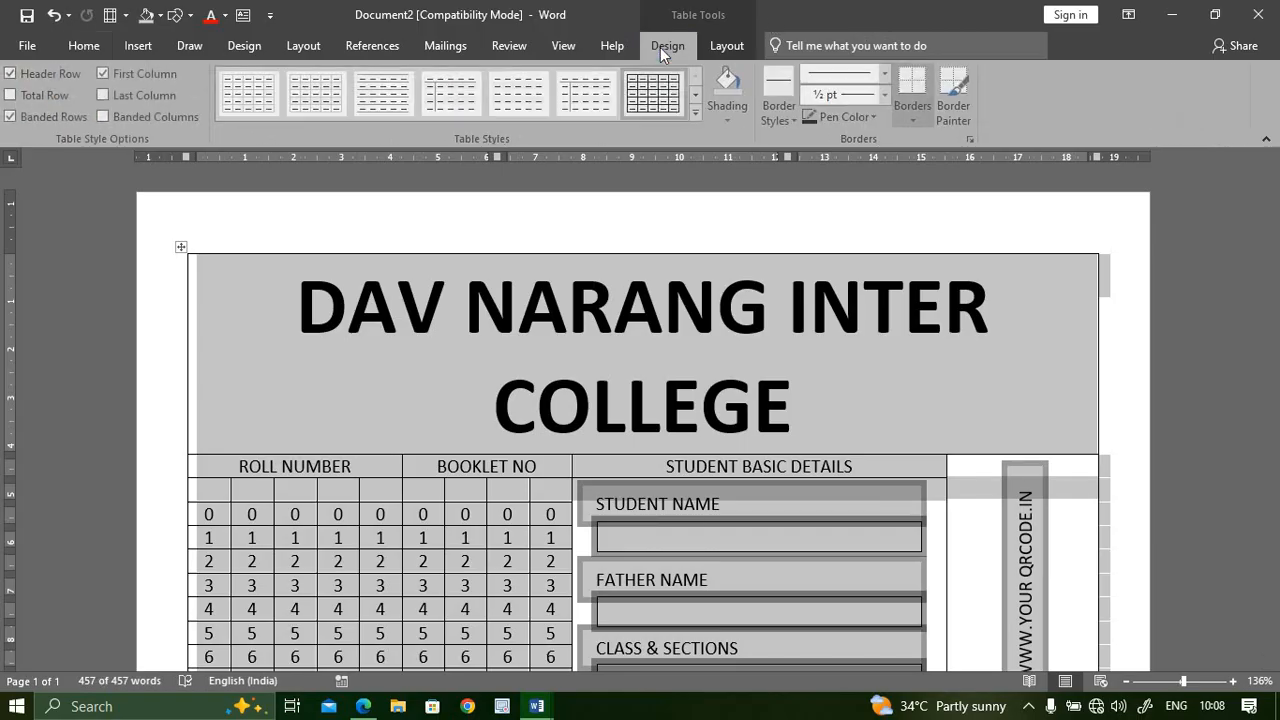
left_click(698, 117)
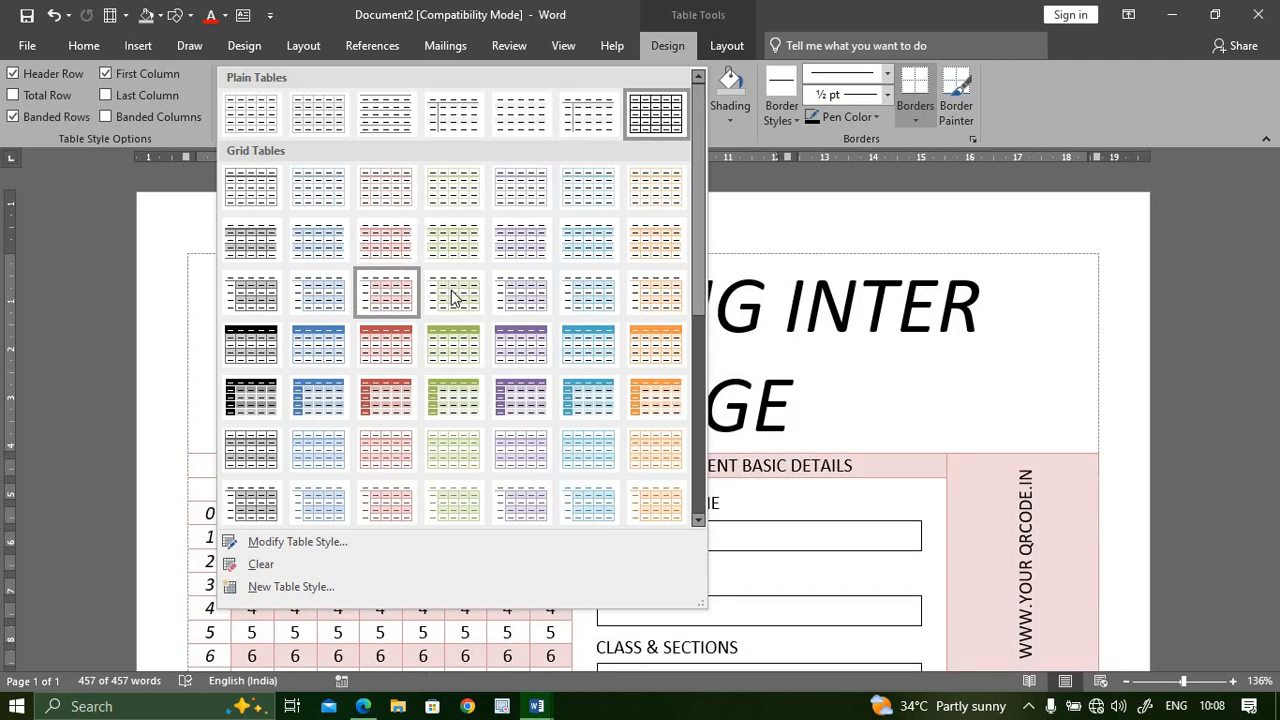
left_click(386, 243)
scroll(697, 485, "down", 4)
scroll(837, 480, "down", 5)
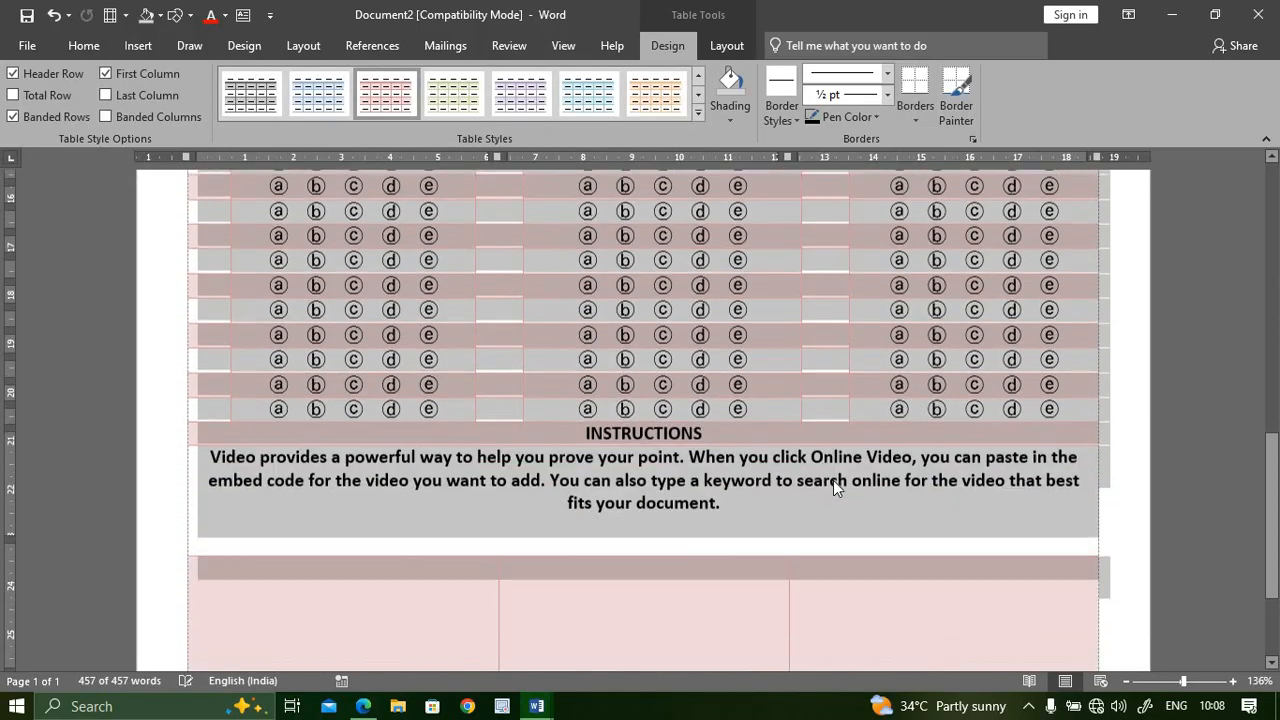
Step: Examine the restyled table from the instructions and signature rows up to the student details and college heading
left_click(830, 380)
scroll(835, 383, "up", 3)
scroll(836, 383, "down", 5)
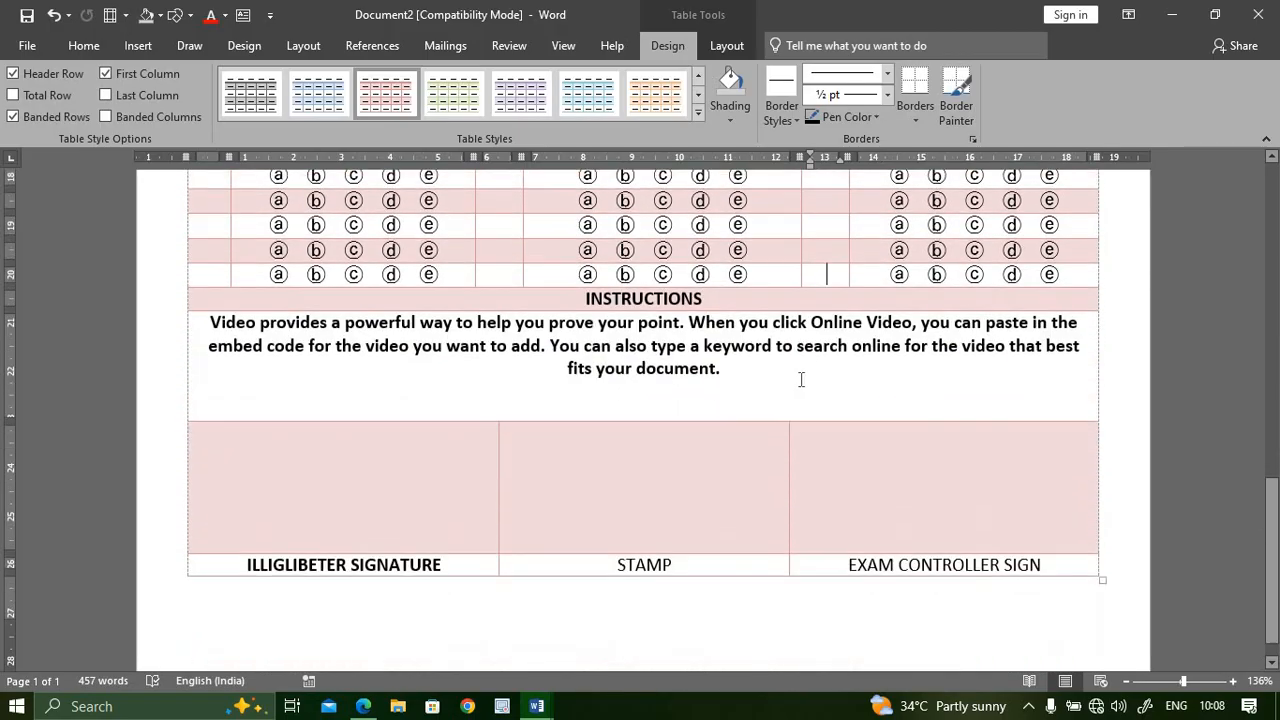
left_click(786, 378)
left_click_drag(644, 392, 508, 294)
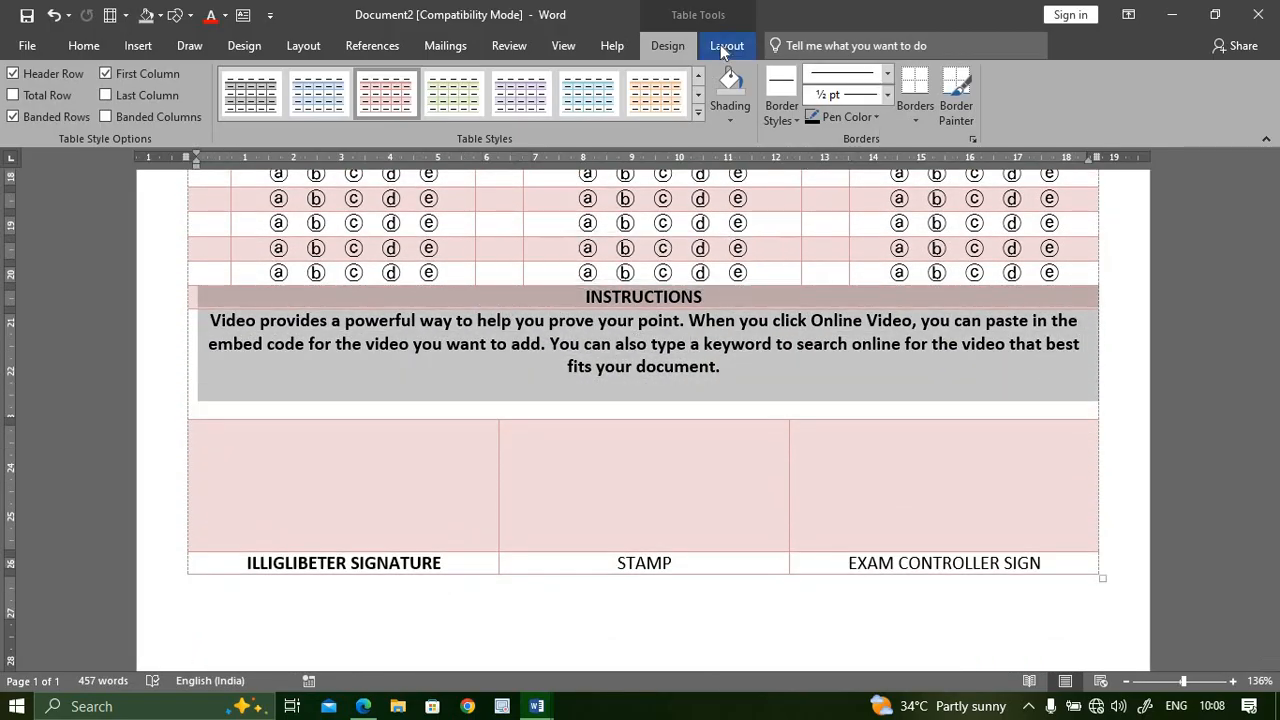
left_click(722, 45)
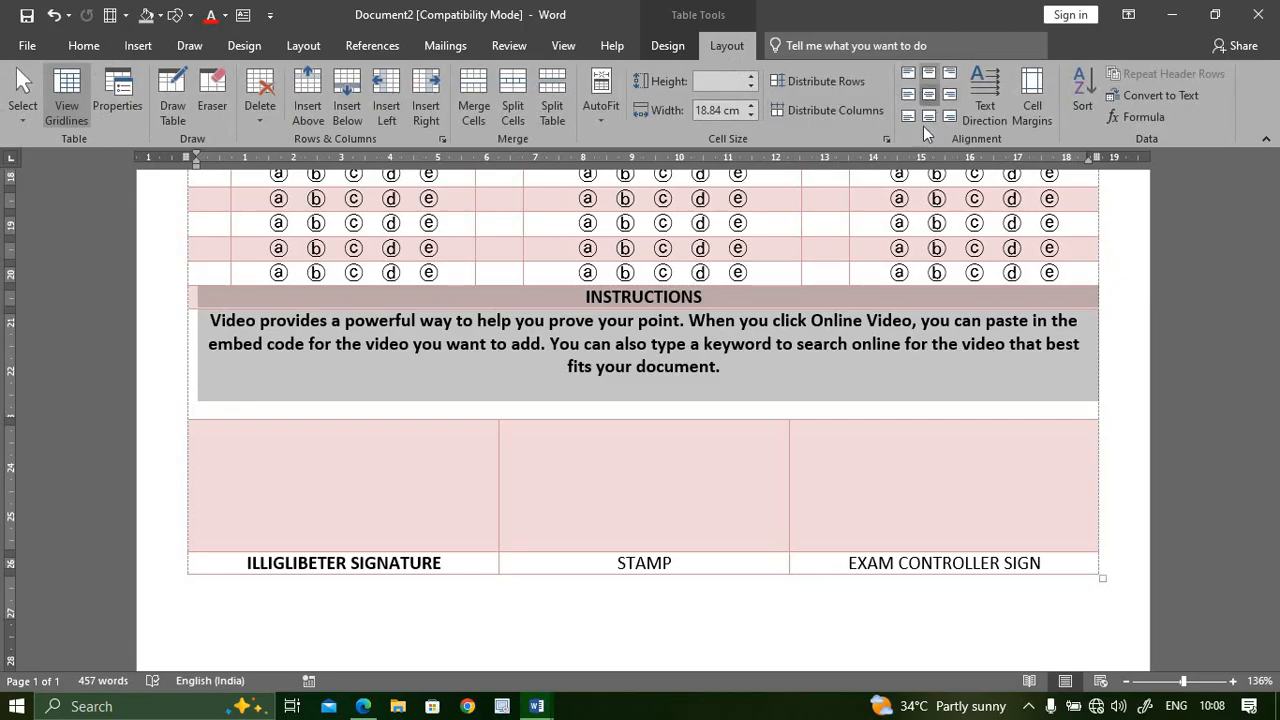
left_click(846, 378)
scroll(848, 370, "up", 5)
scroll(850, 368, "up", 5)
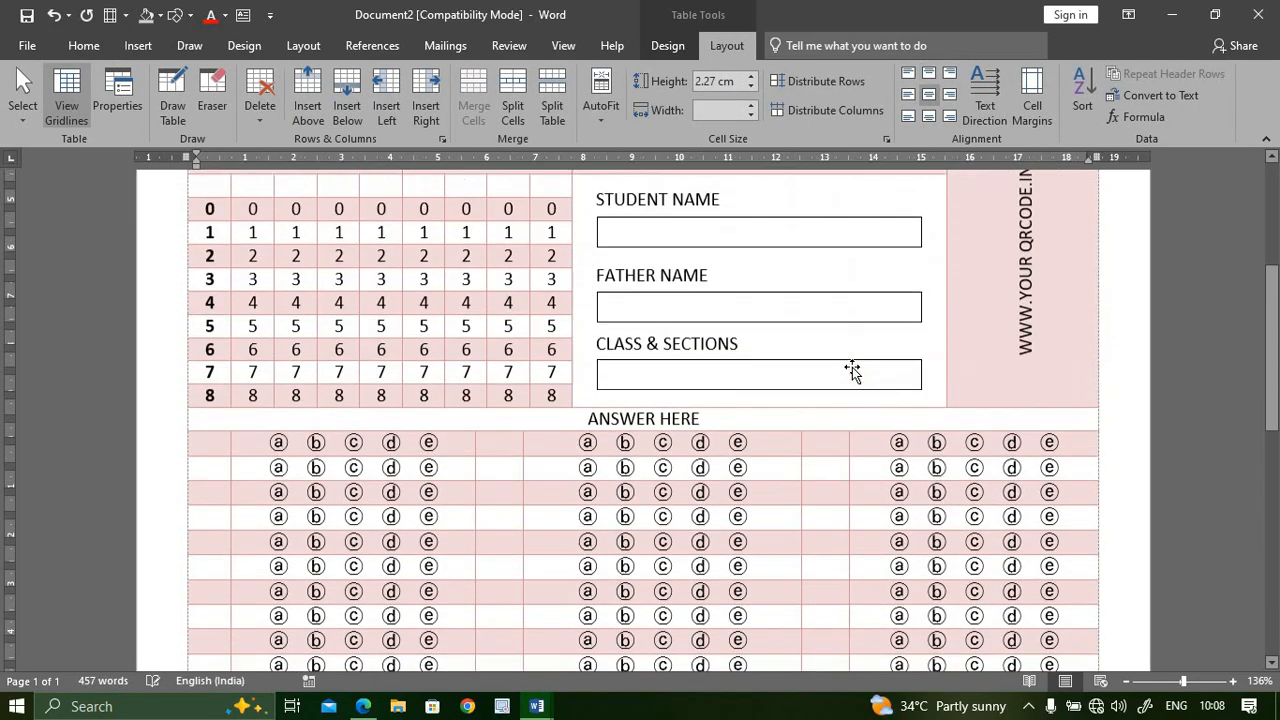
scroll(790, 367, "down", 2)
scroll(716, 380, "up", 3)
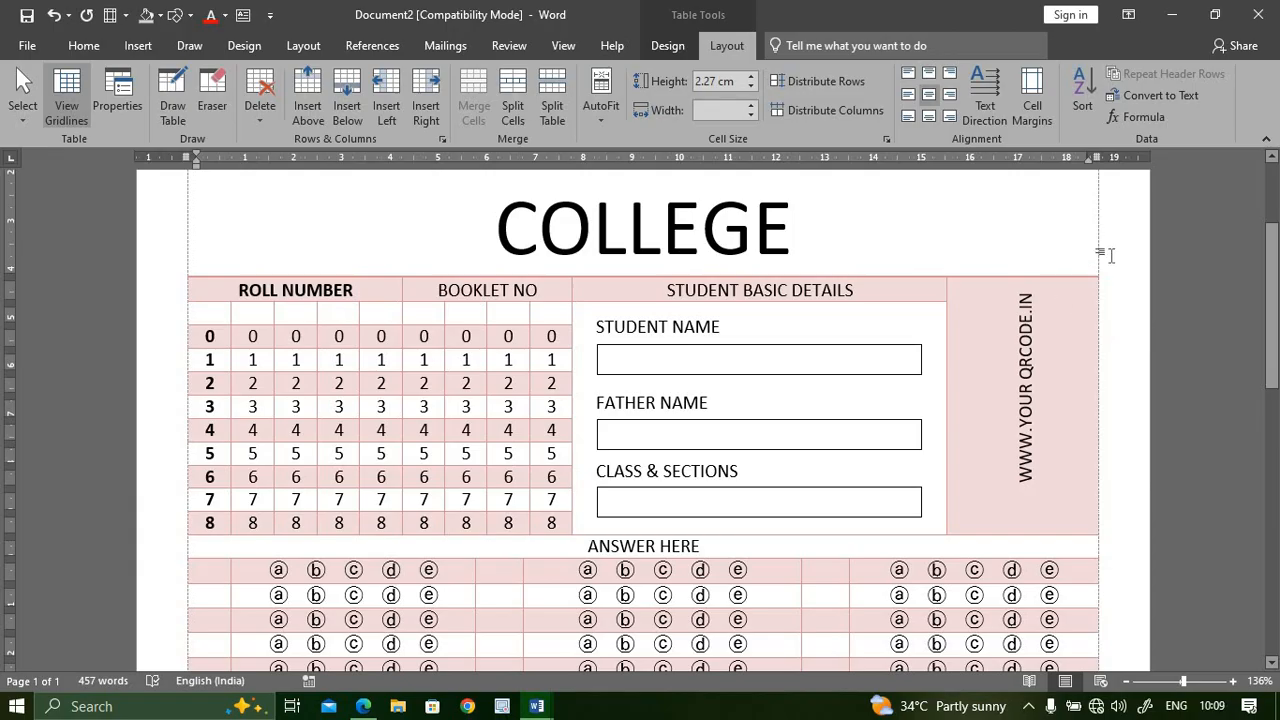
Step: Preview the restyled sheet's printout, enlarging it to check the page down to the signature row
key("ctrl+y")
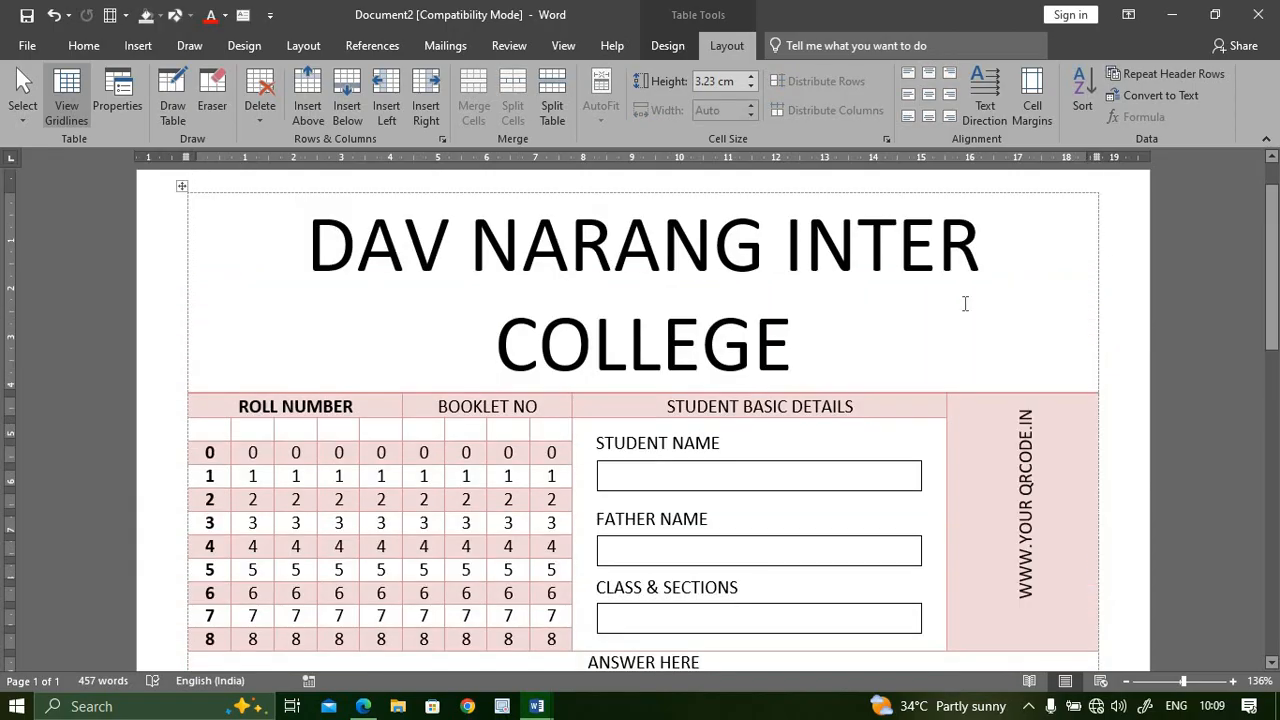
key("ctrl+p")
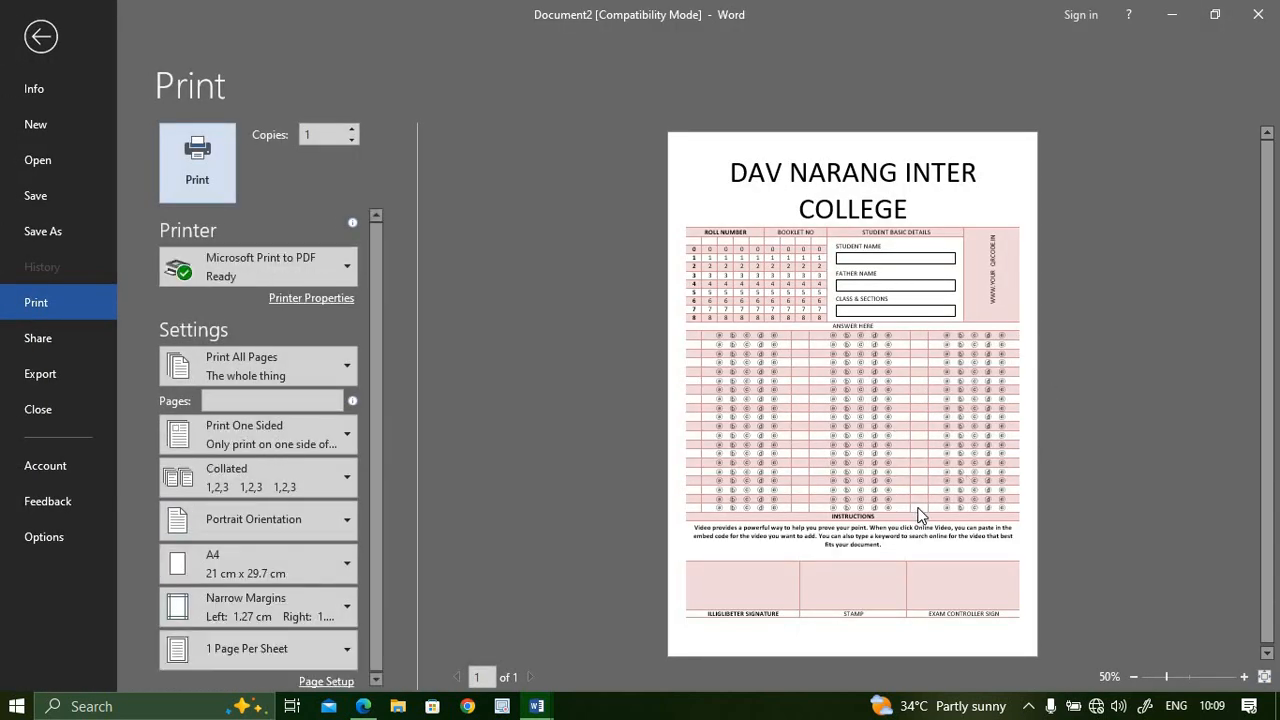
scroll(907, 476, "up", 4)
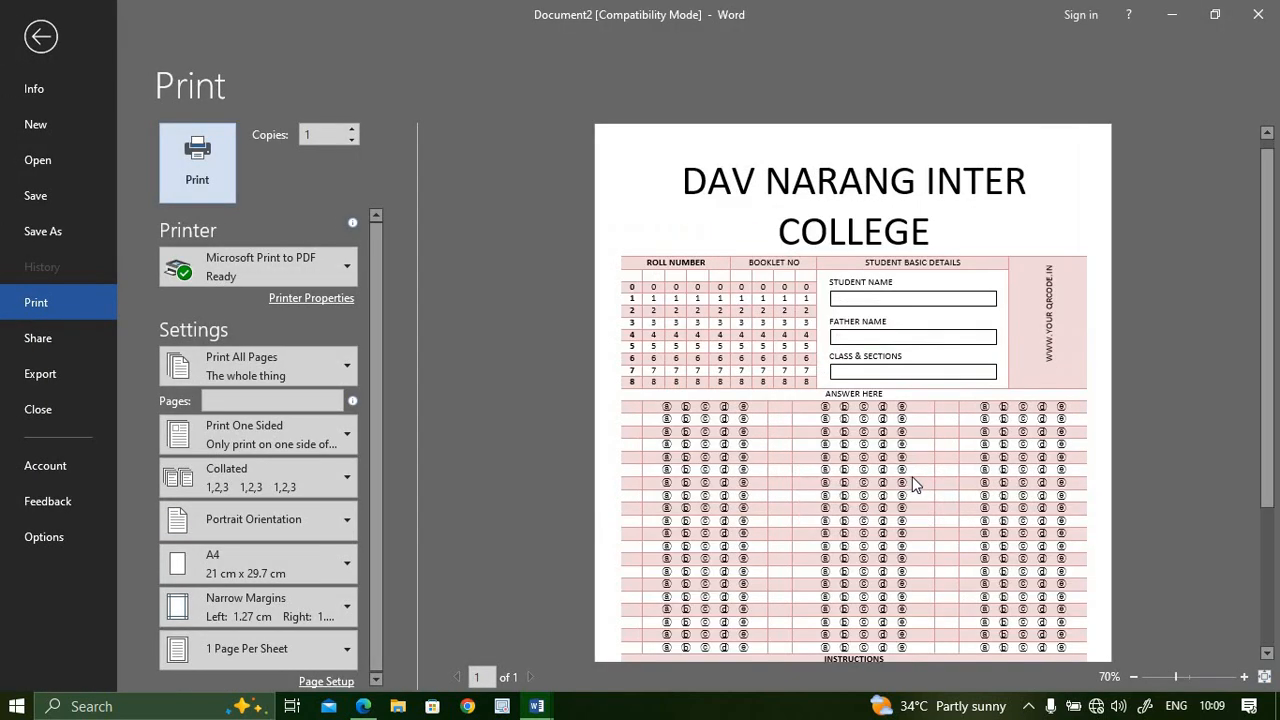
scroll(920, 473, "down", 3)
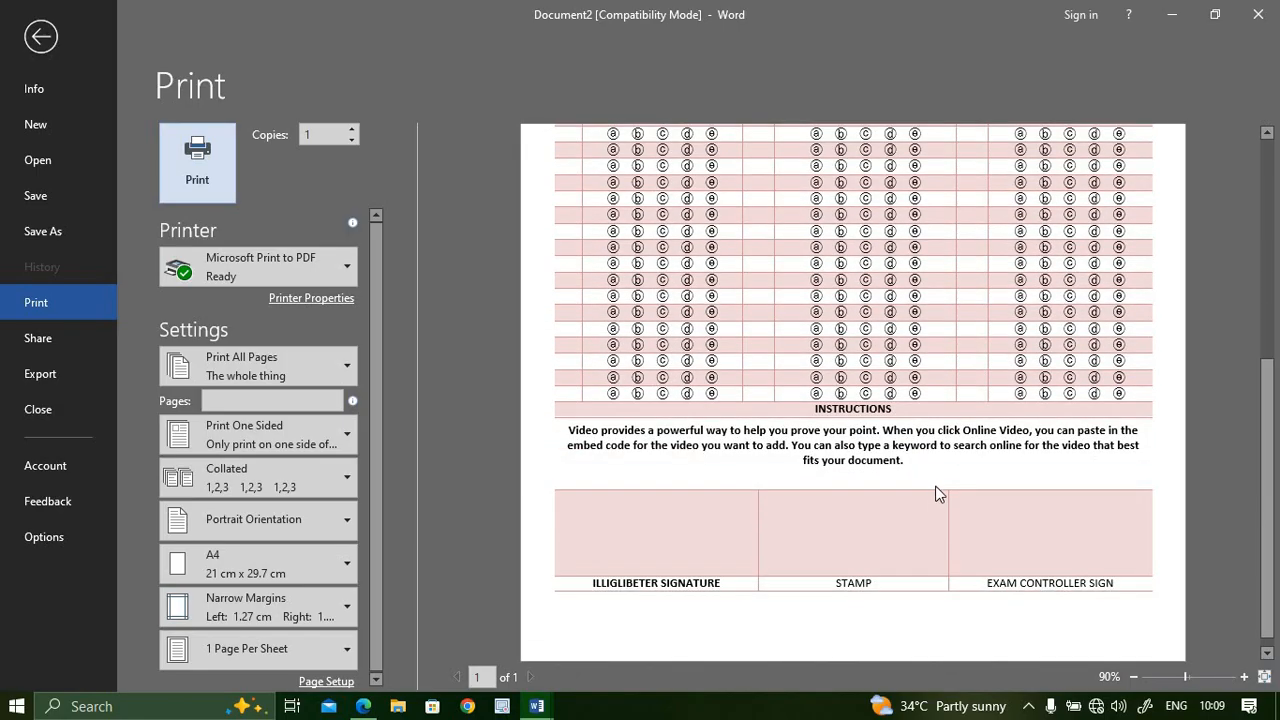
left_click(953, 467)
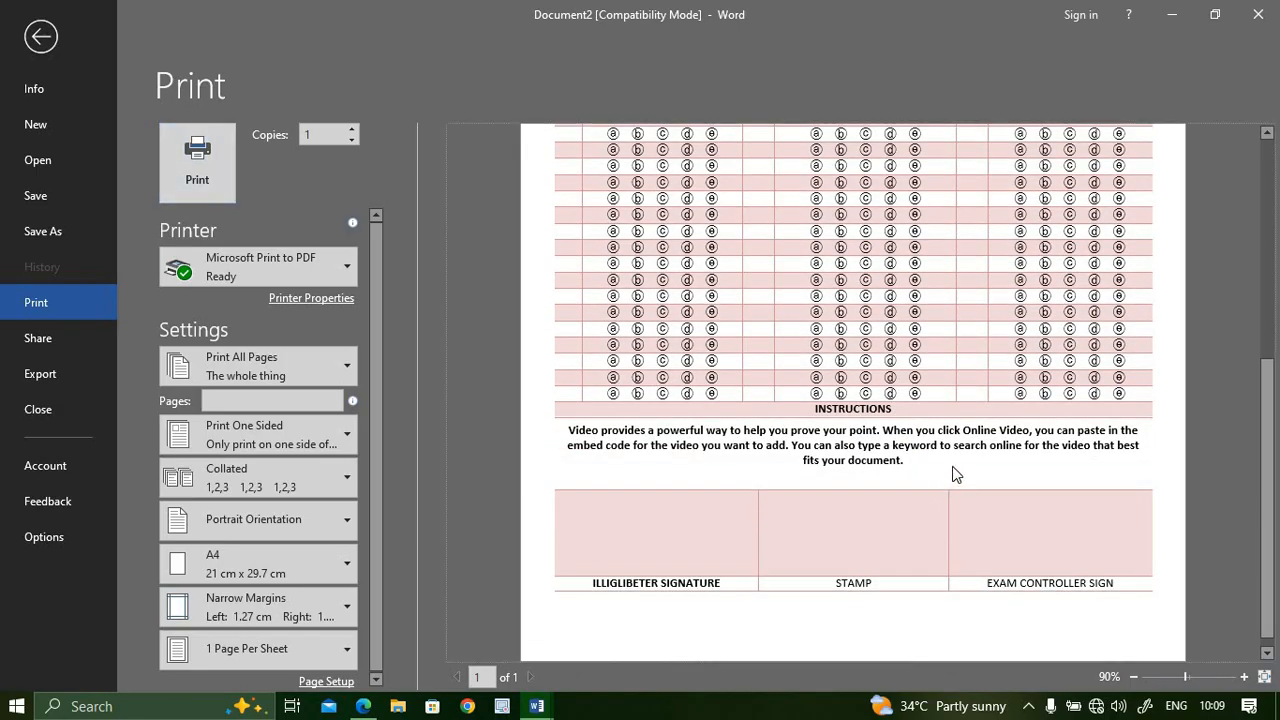